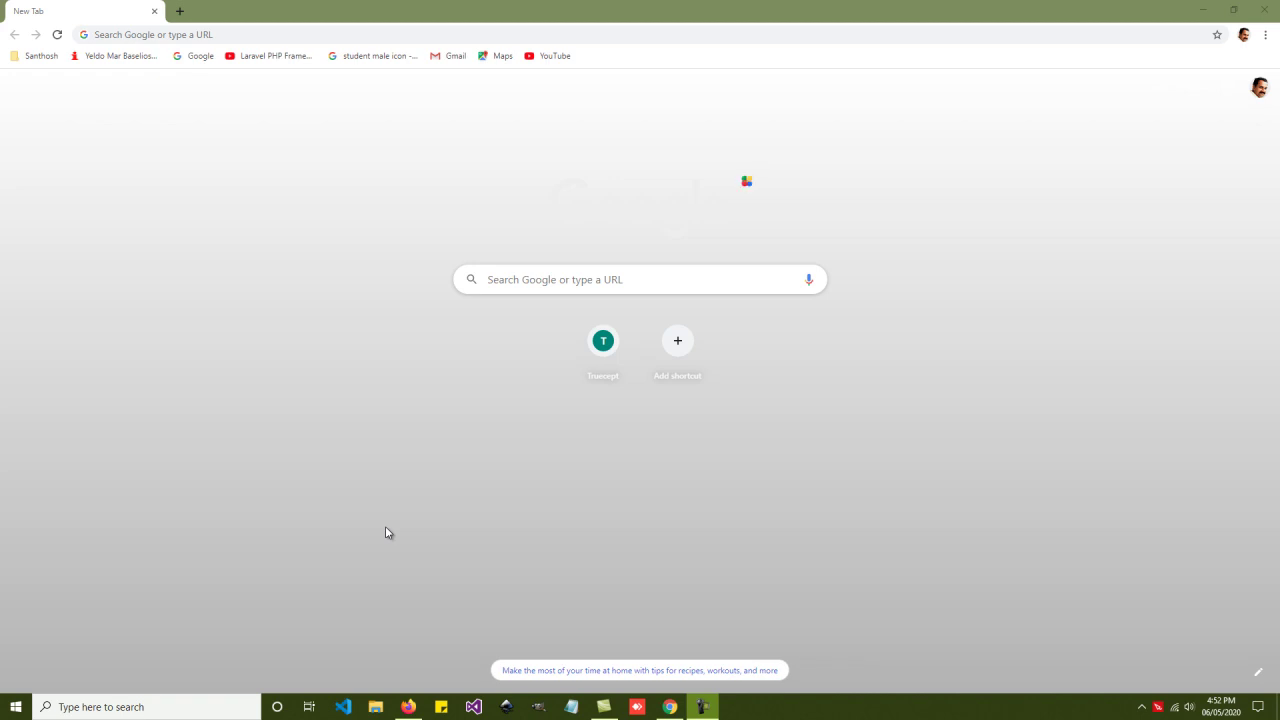
Step: Open the Google Classroom site at classroom.google.com
{"action": "left_click", "coordinate": [282, 34]}
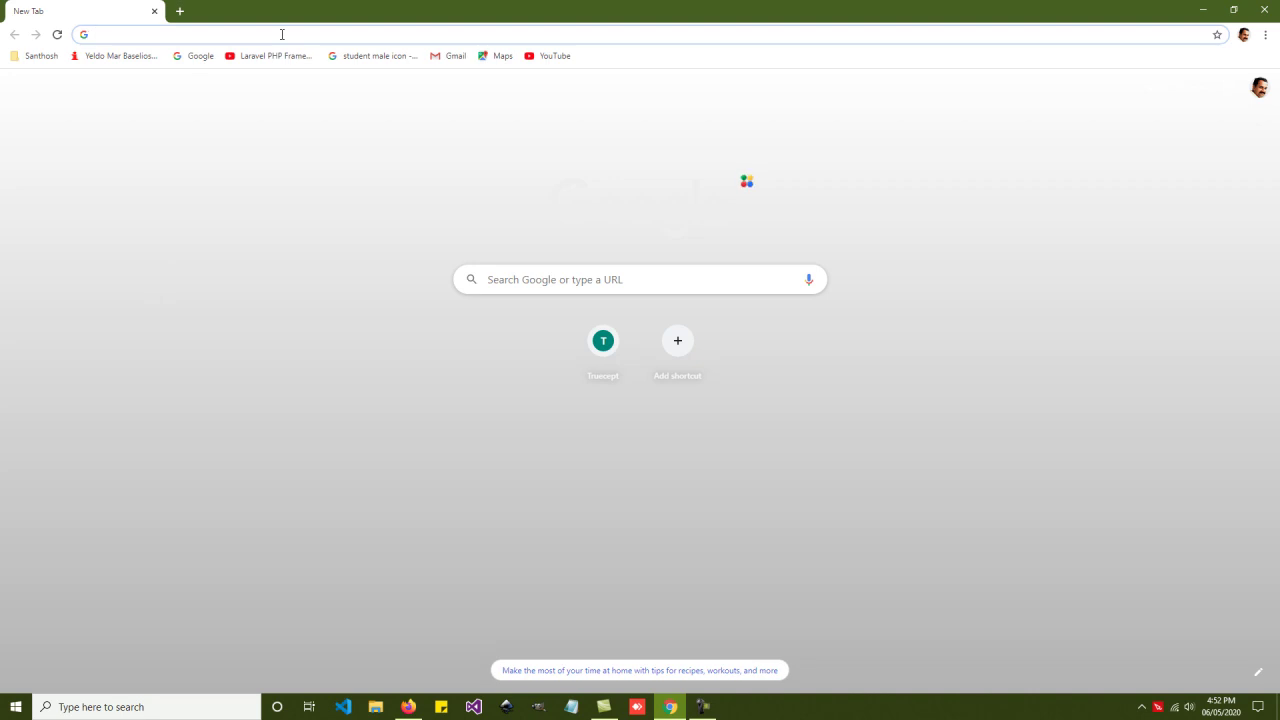
{"action": "type", "text": "classroom.google.com"}
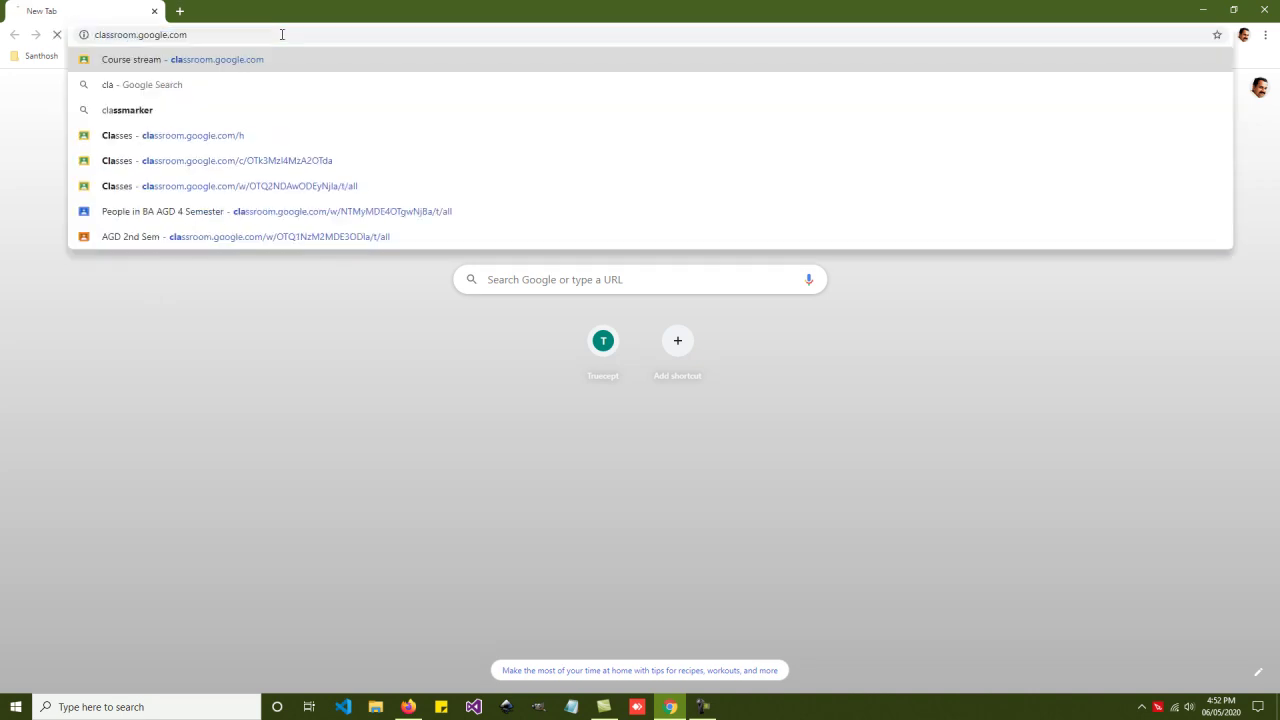
{"action": "key", "text": "Return"}
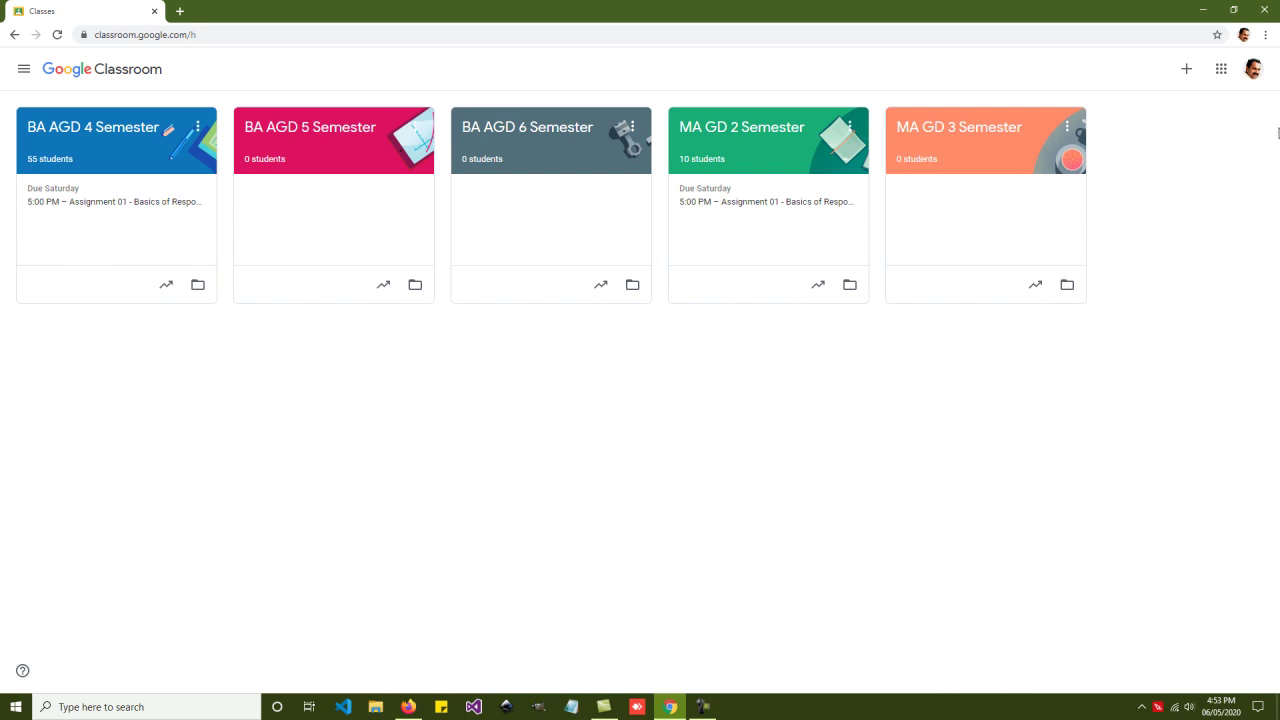
Step: Start creating a new class and accept the notice about using Classroom at a school with students
{"action": "left_click", "coordinate": [1188, 72]}
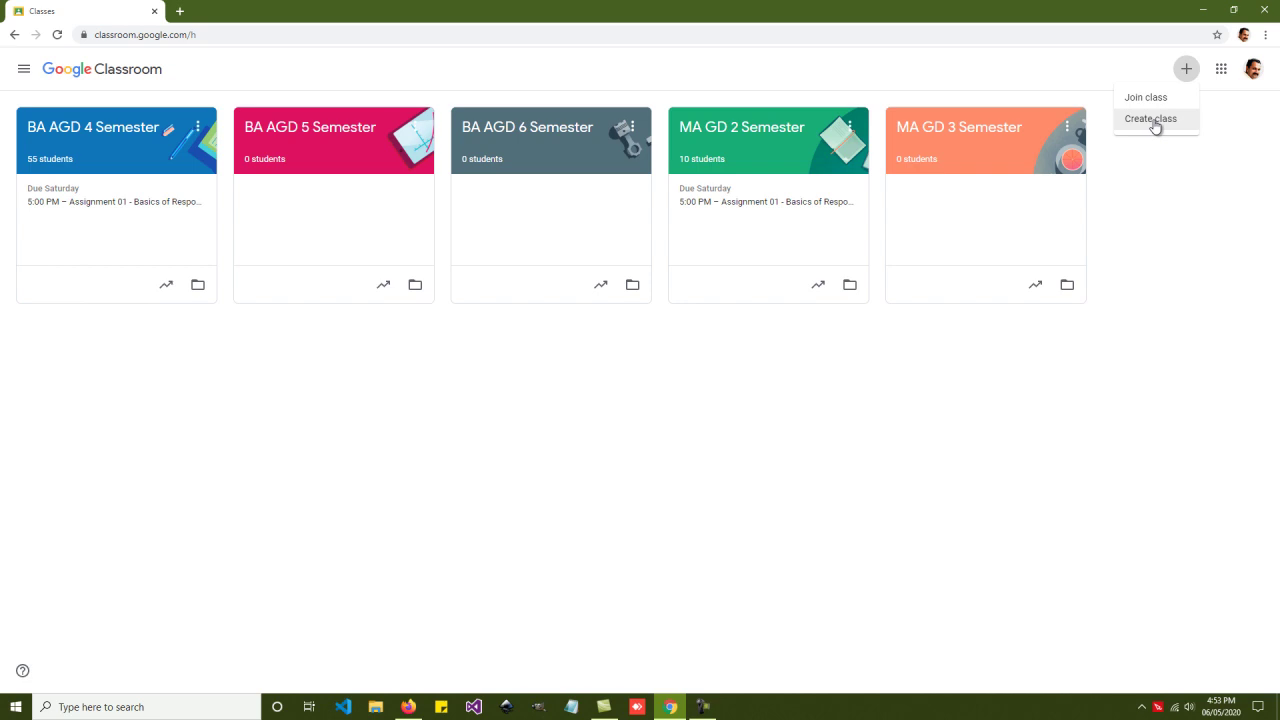
{"action": "left_click", "coordinate": [1153, 119]}
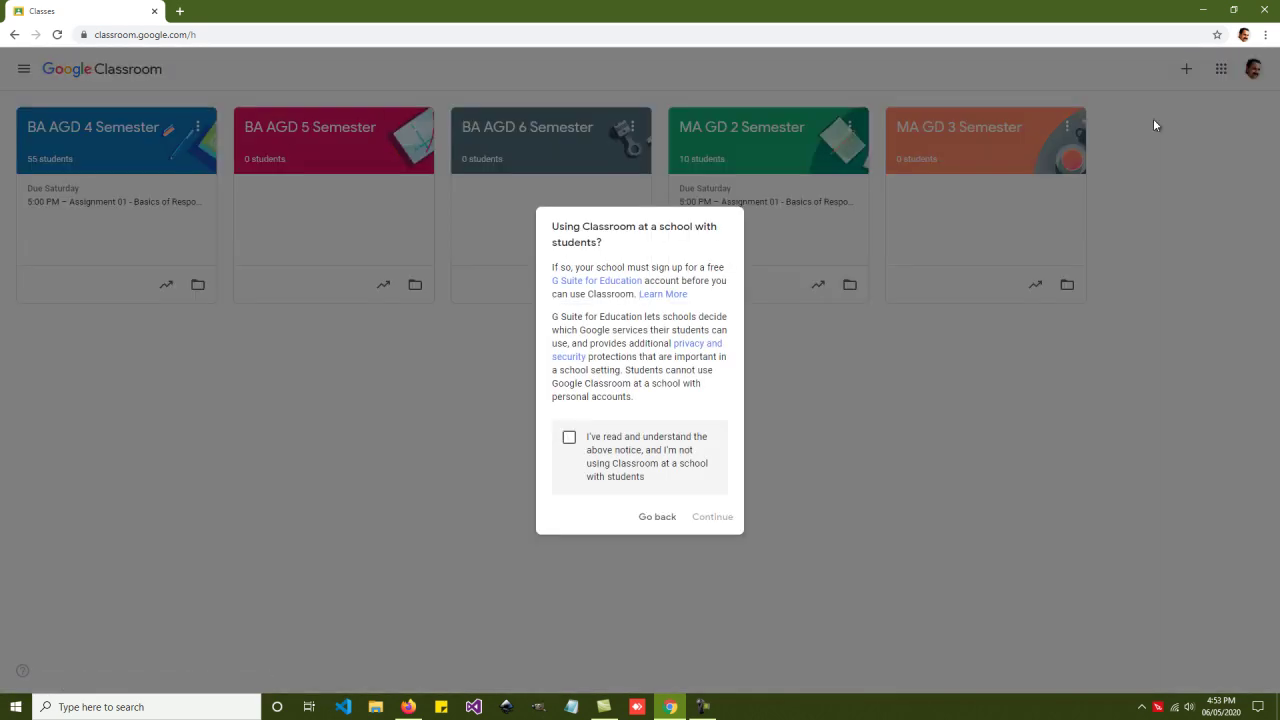
{"action": "left_click", "coordinate": [570, 440]}
{"action": "left_click", "coordinate": [712, 517]}
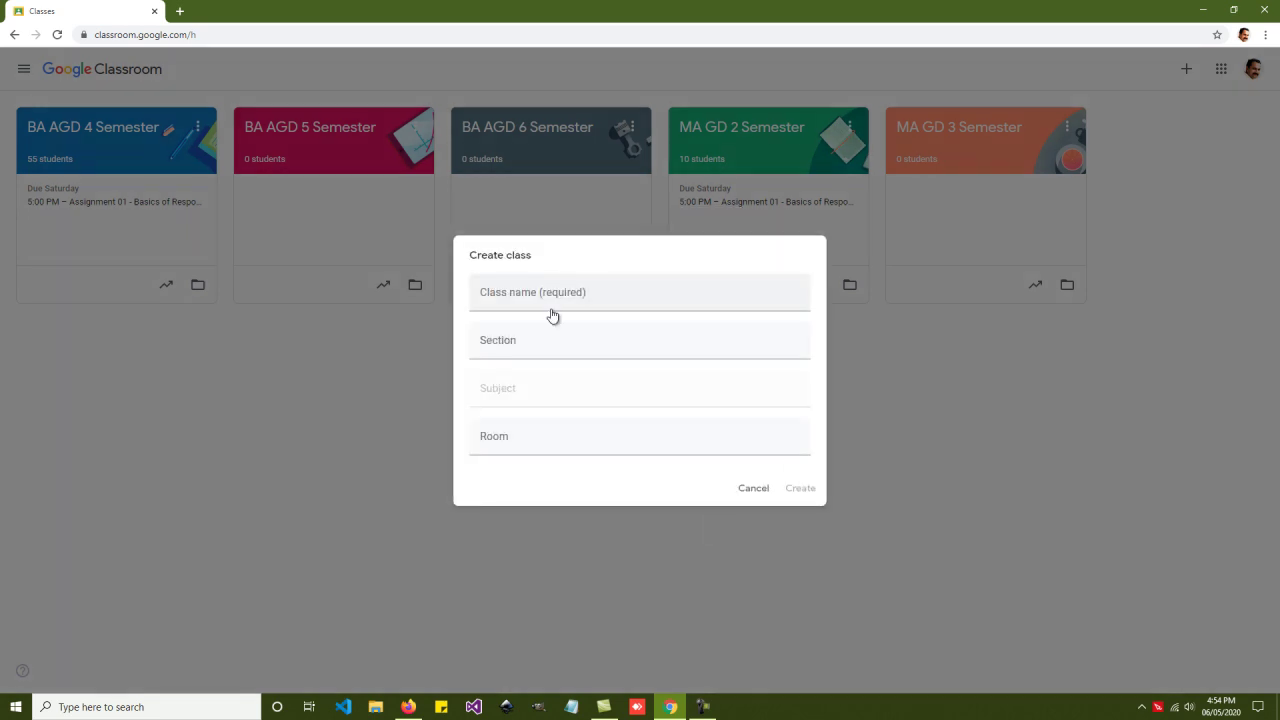
Step: Create the class with the class name TEST and the subject RWD
{"action": "left_click", "coordinate": [634, 294]}
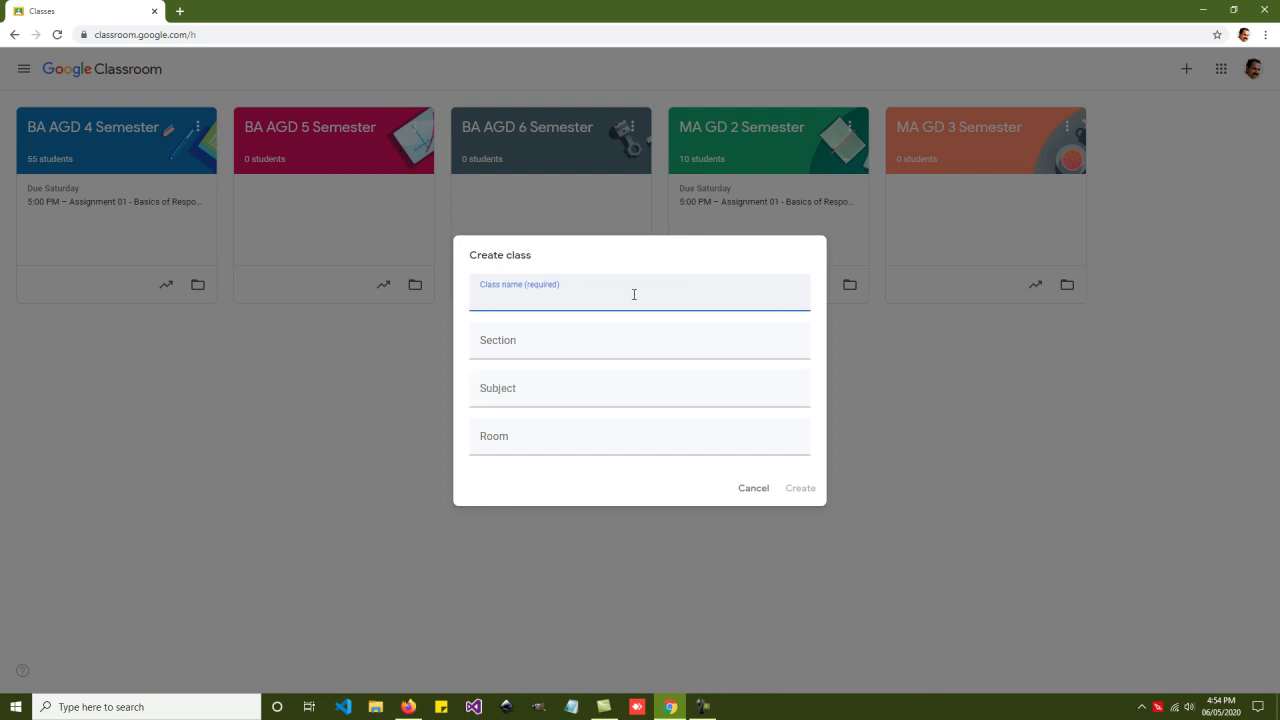
{"action": "type", "text": "TEST"}
{"action": "left_click", "coordinate": [564, 400]}
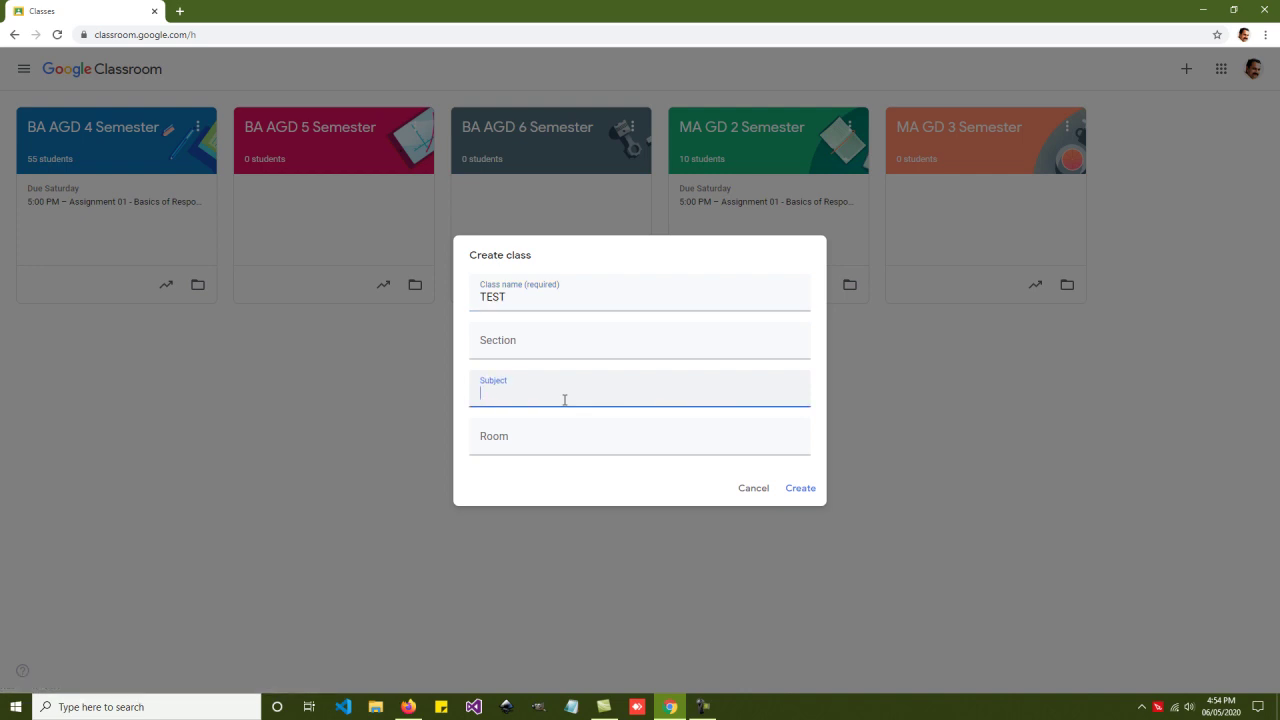
{"action": "type", "text": "RWD"}
{"action": "left_click", "coordinate": [529, 296]}
{"action": "left_click_drag", "start_coordinate": [529, 296], "coordinate": [451, 300]}
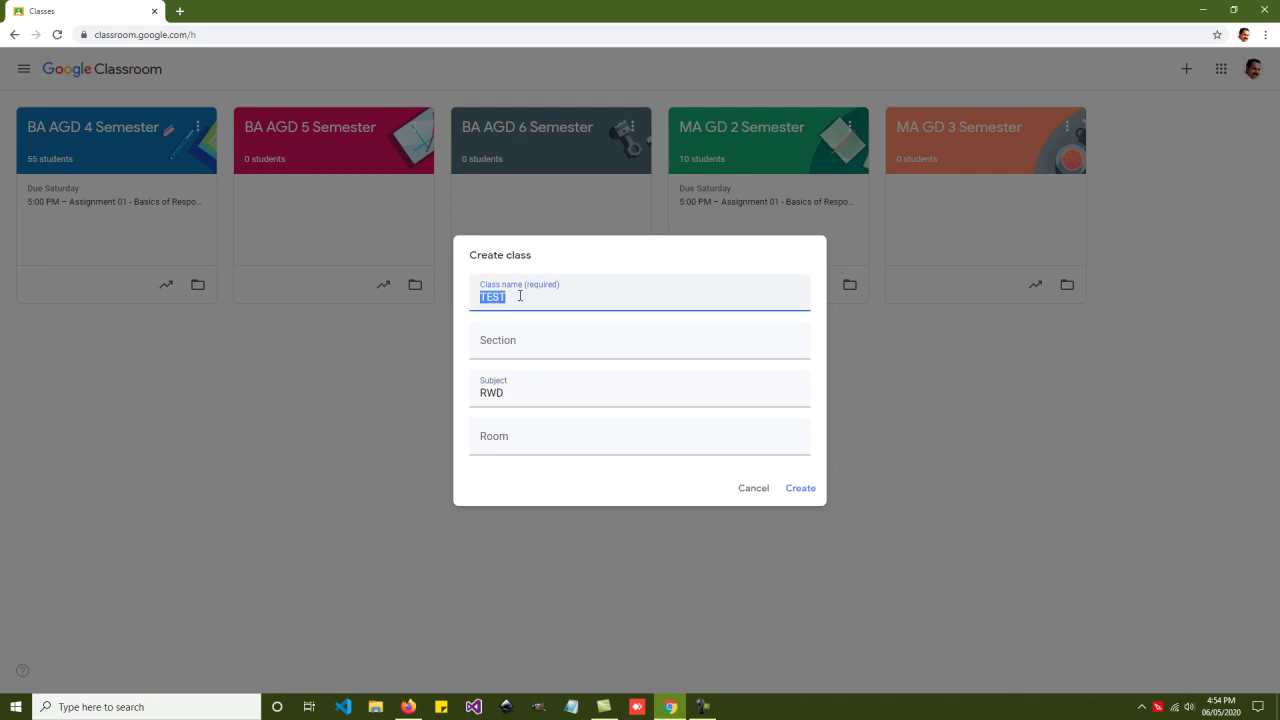
{"action": "left_click", "coordinate": [802, 489]}
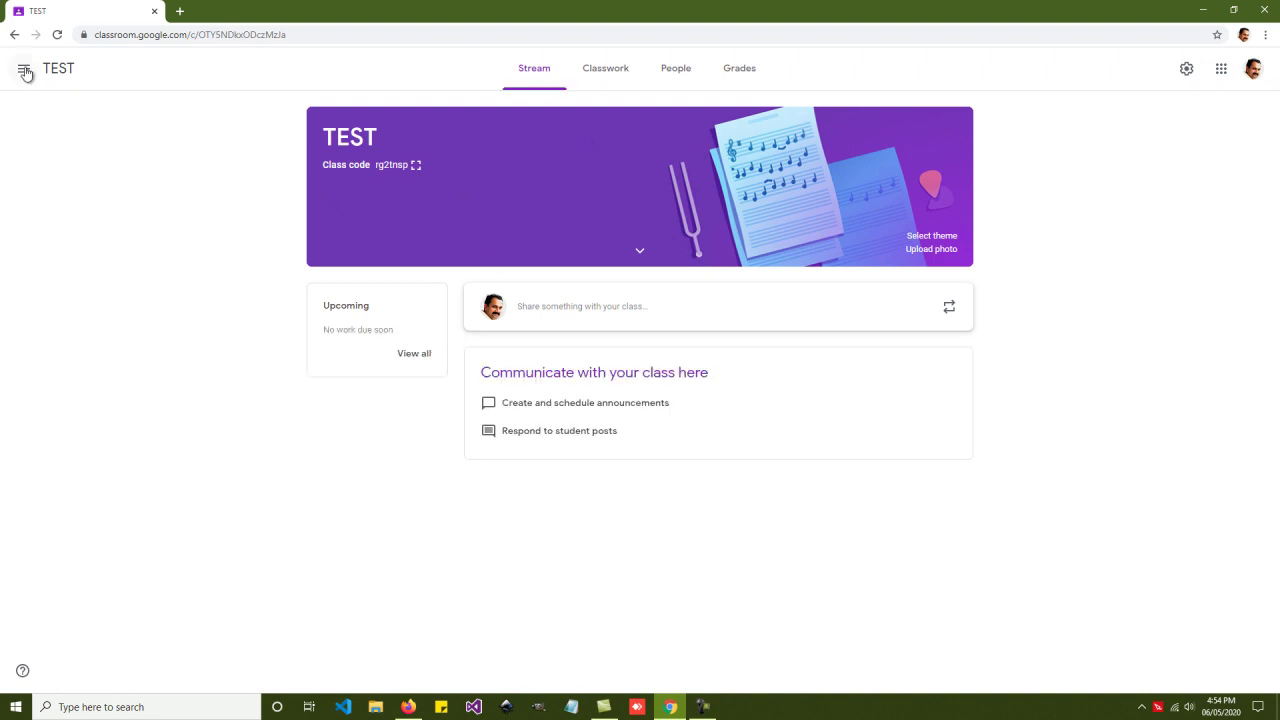
Step: Return to the overview of all classes and reopen the TEST class to look at its people page
{"action": "left_click", "coordinate": [24, 70]}
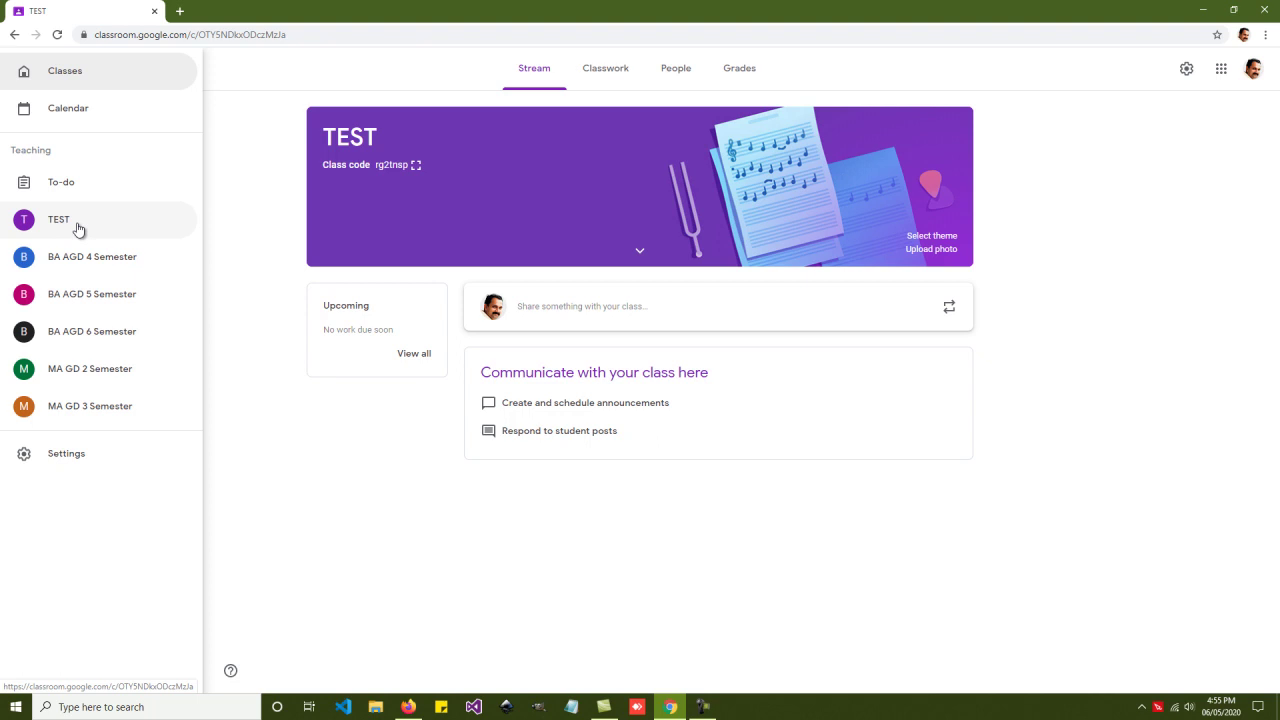
{"action": "left_click", "coordinate": [75, 74]}
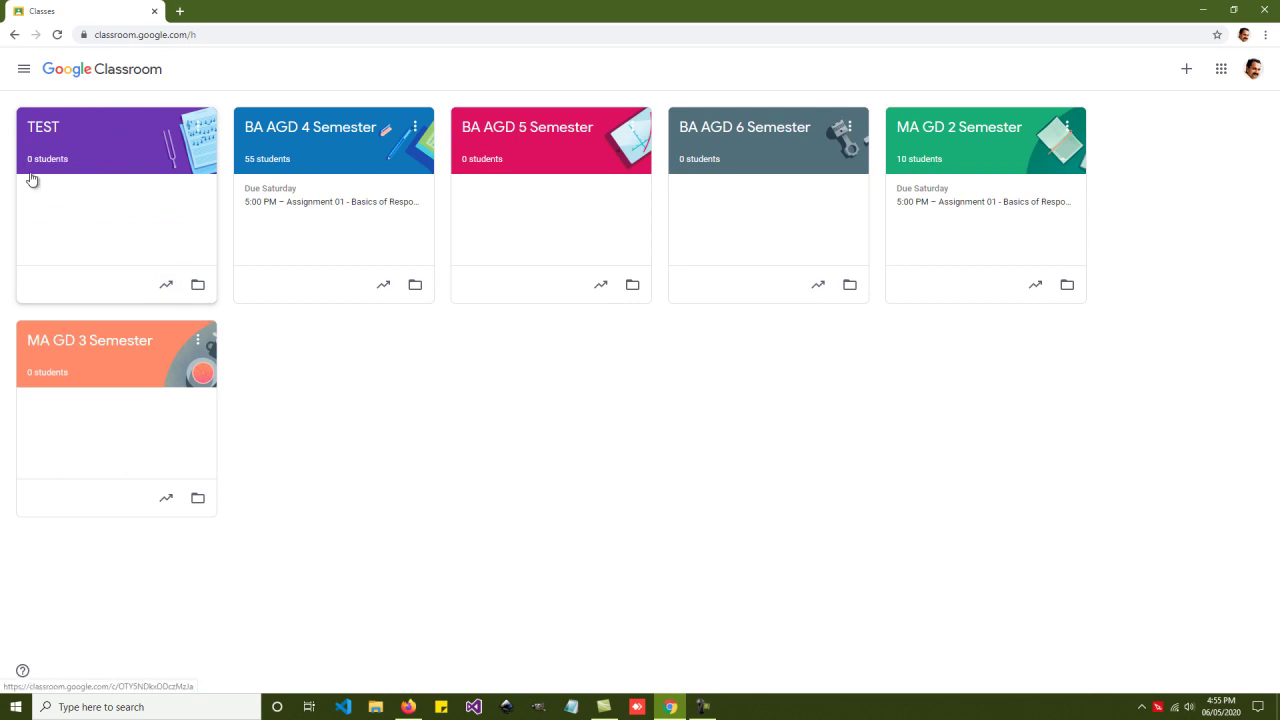
{"action": "left_click", "coordinate": [105, 146]}
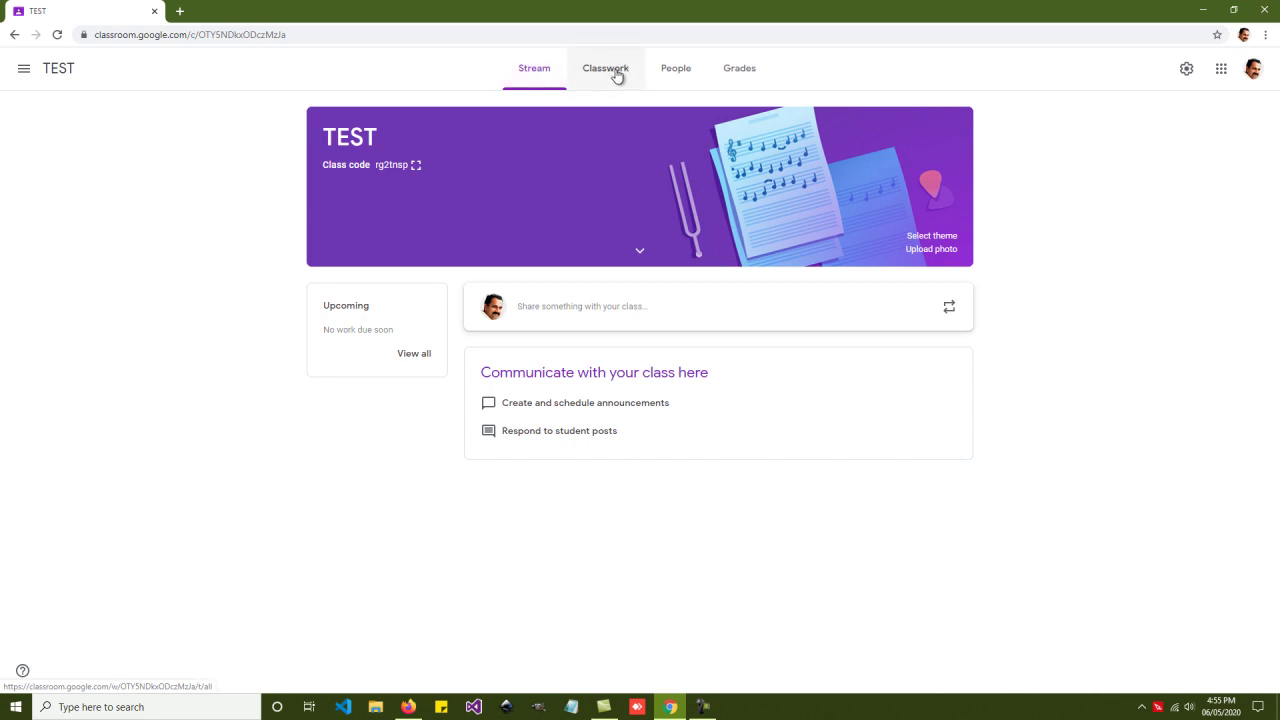
{"action": "left_click", "coordinate": [686, 74]}
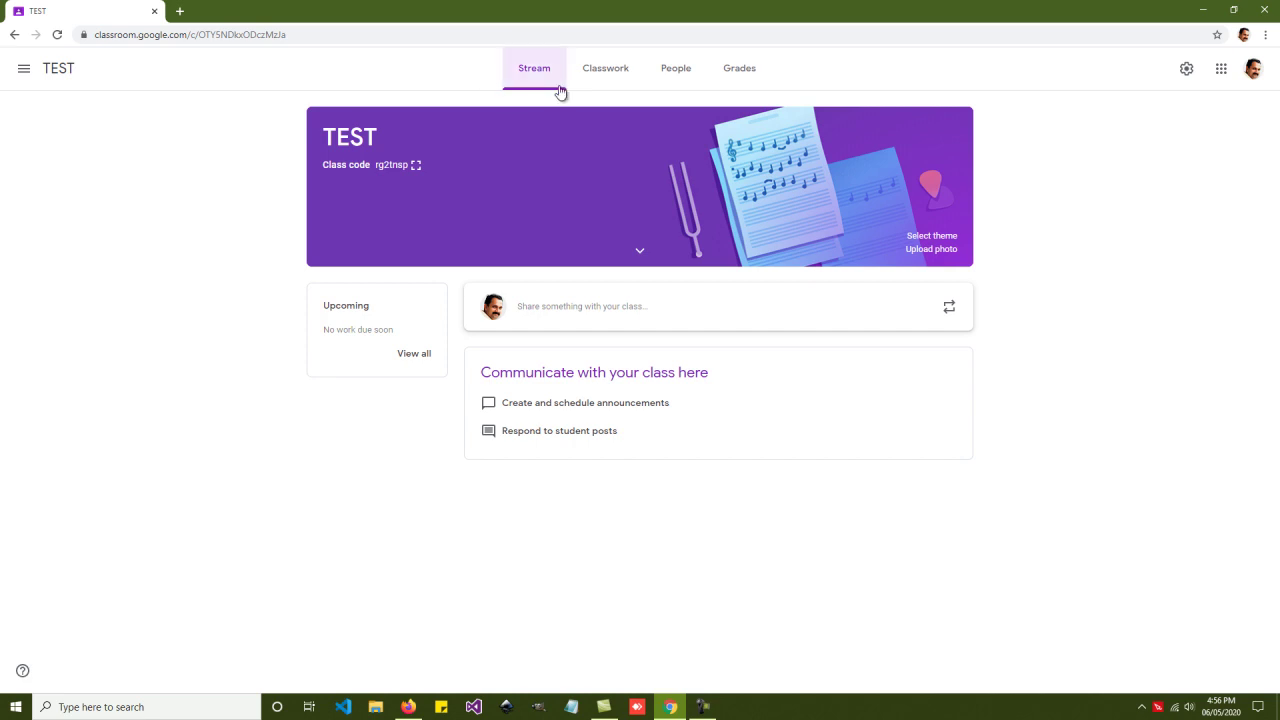
Step: Start adding a new topic to the classwork of the TEST class
{"action": "left_click", "coordinate": [613, 77]}
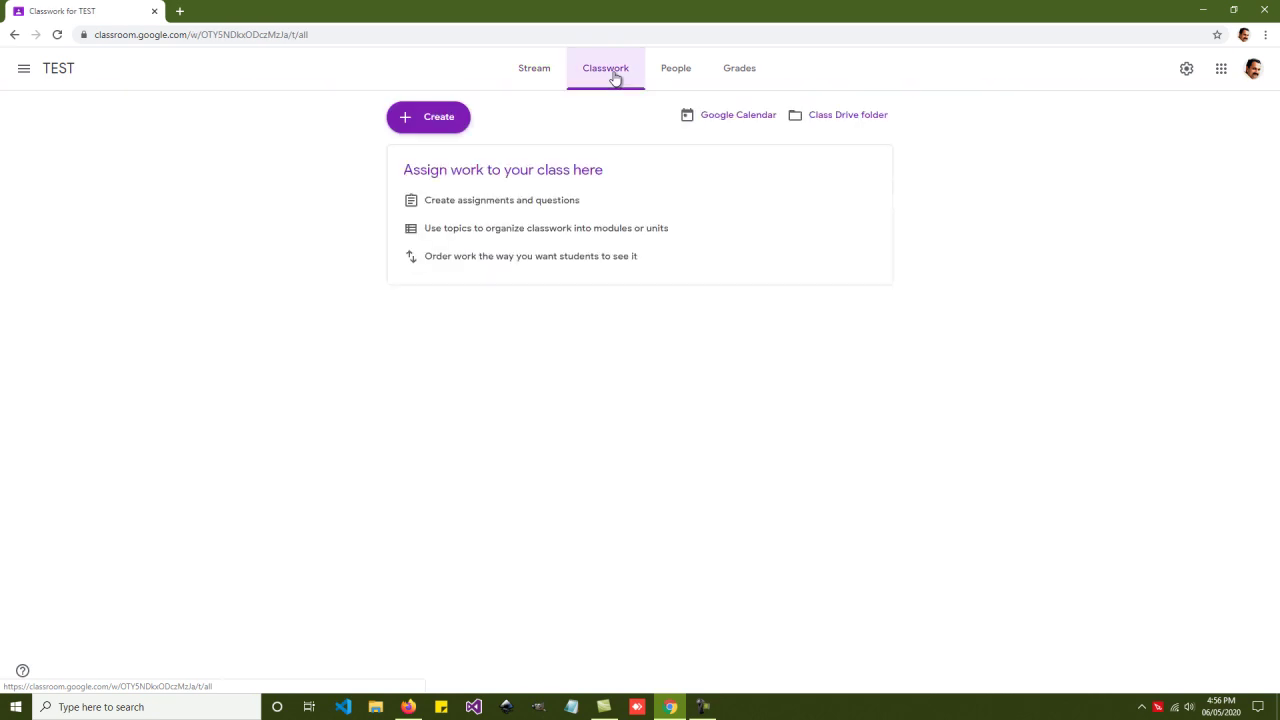
{"action": "left_click", "coordinate": [427, 123]}
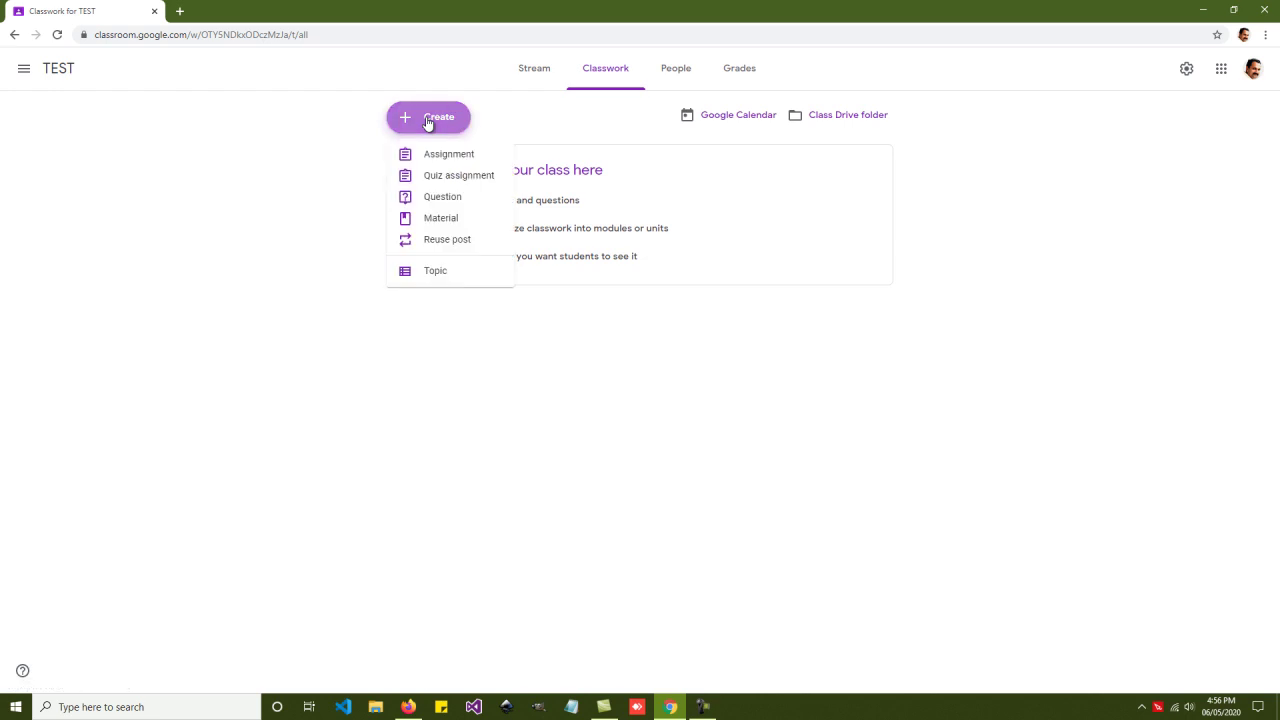
{"action": "left_click", "coordinate": [444, 274]}
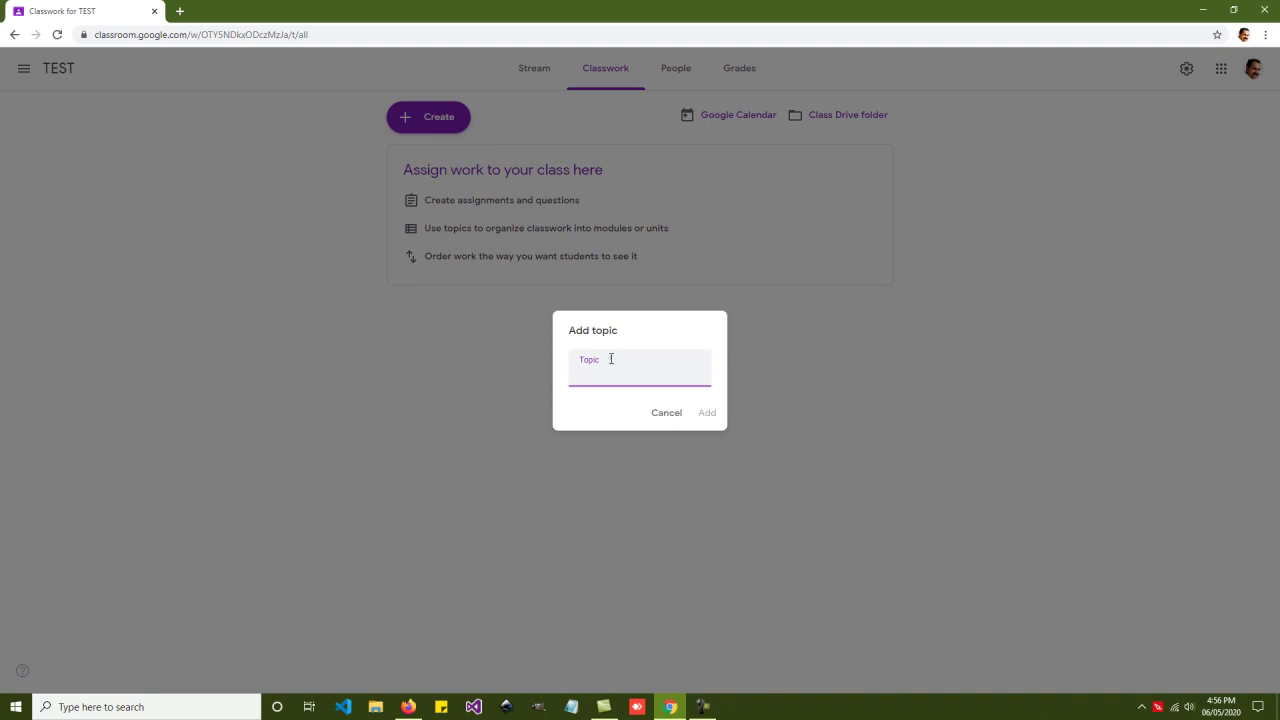
{"action": "type", "text": "Respon"}
{"action": "key", "text": "BackSpace"}
{"action": "key", "text": "BackSpace"}
{"action": "key", "text": "BackSpace"}
{"action": "key", "text": "BackSpace"}
{"action": "key", "text": "BackSpace"}
{"action": "key", "text": "BackSpace"}
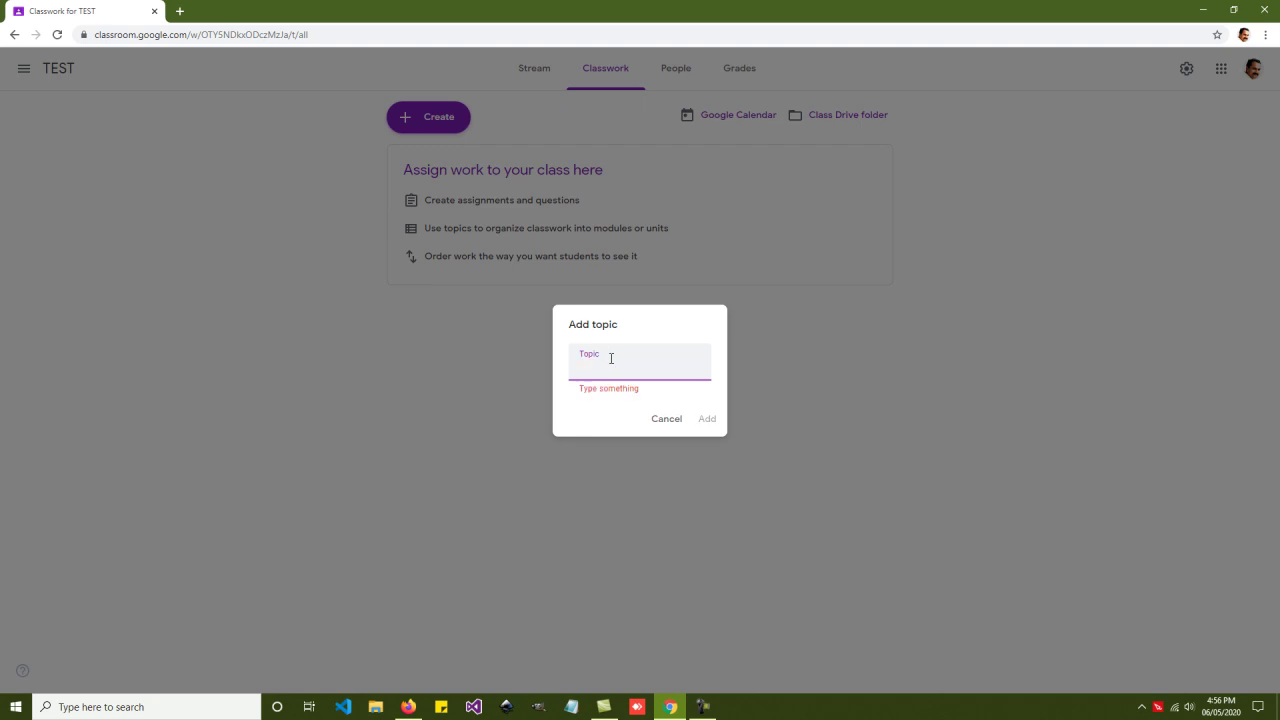
Step: Name the new topic Module 1 and add it to the classwork
{"action": "type", "text": "Modl"}
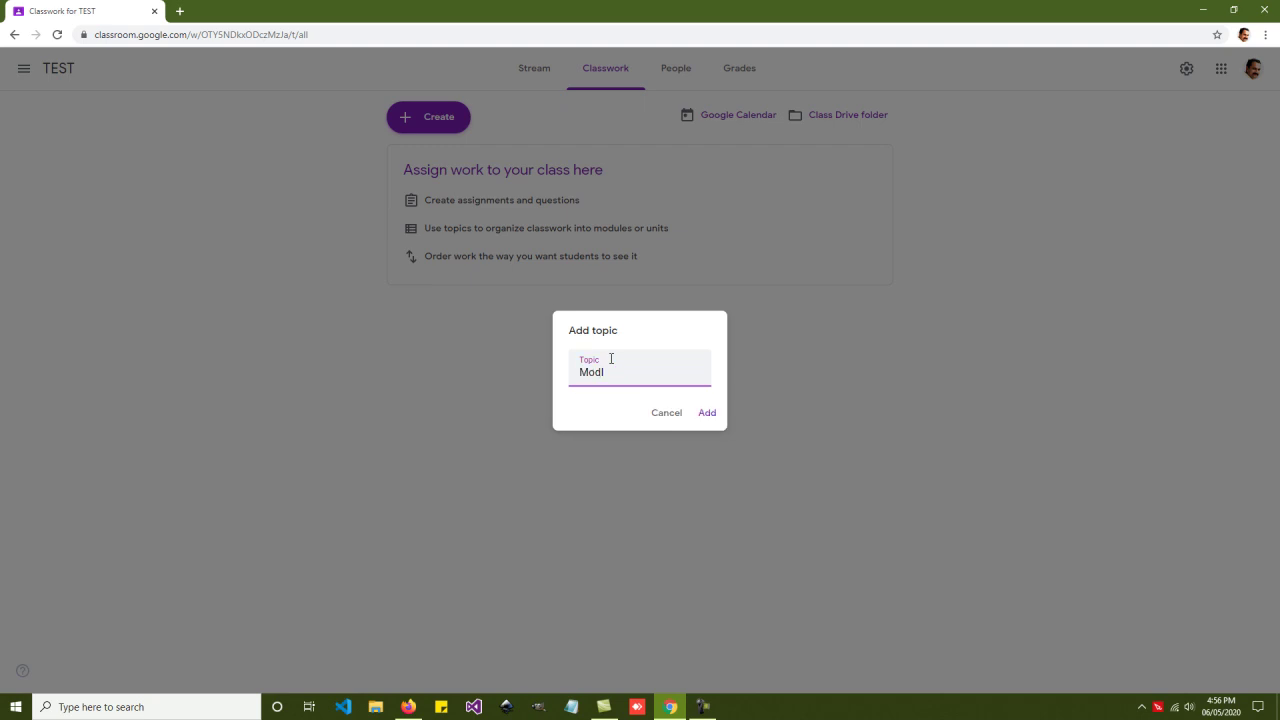
{"action": "key", "text": "BackSpace"}
{"action": "type", "text": "ule 1"}
{"action": "left_click", "coordinate": [710, 414]}
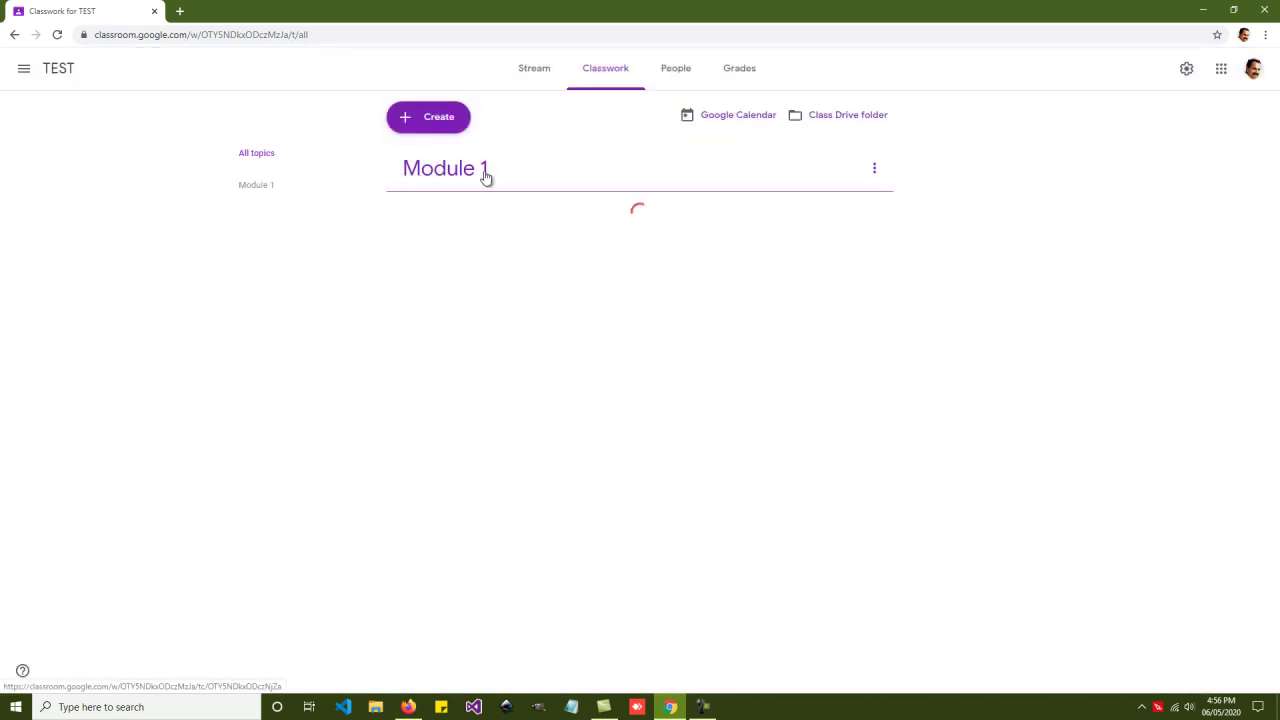
Step: Add a second classwork topic named Module 2
{"action": "left_click", "coordinate": [430, 120]}
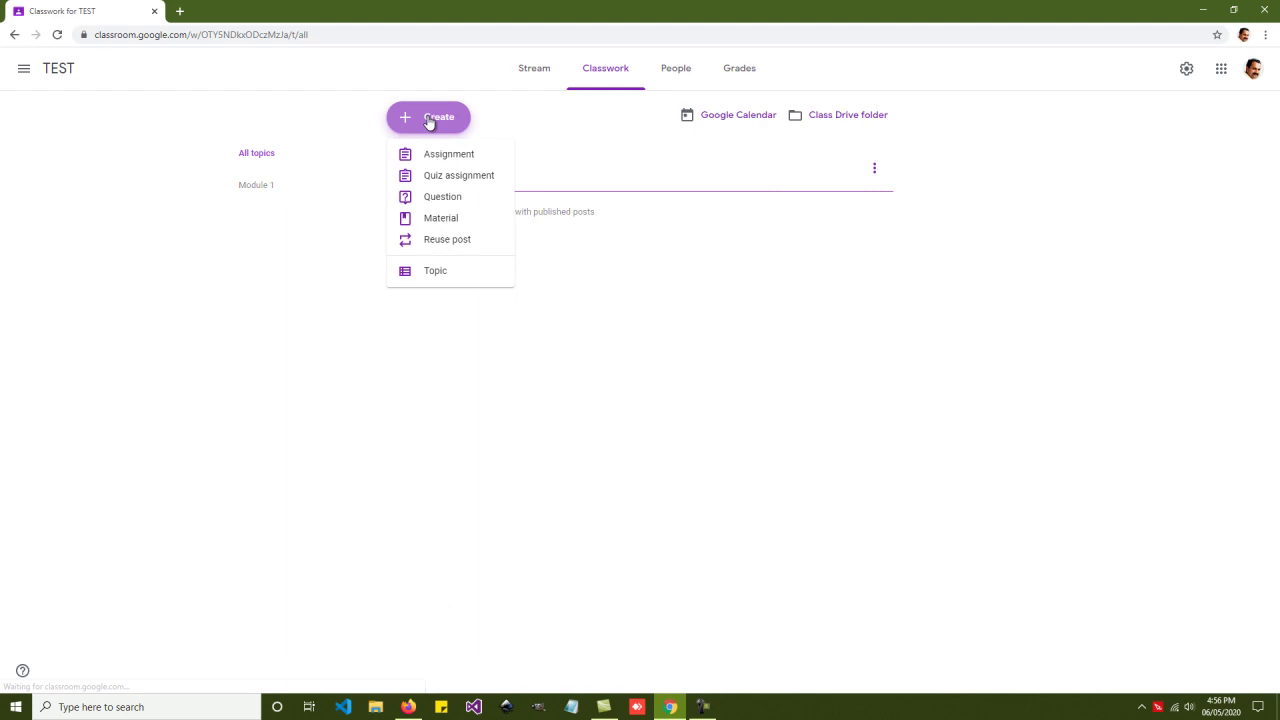
{"action": "left_click", "coordinate": [435, 272]}
{"action": "type", "text": "Module 2"}
{"action": "left_click", "coordinate": [704, 413]}
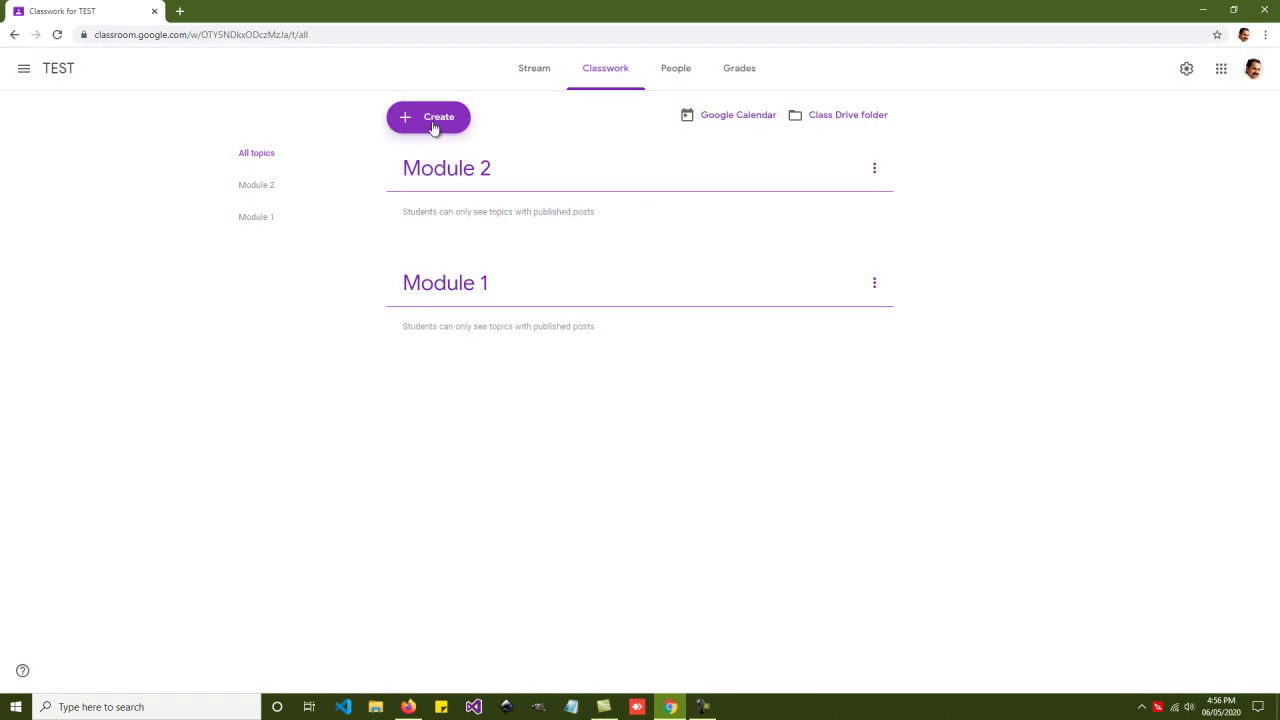
Step: Add a third classwork topic named Module 3
{"action": "left_click", "coordinate": [434, 118]}
{"action": "left_click", "coordinate": [453, 271]}
{"action": "type", "text": "Module 3"}
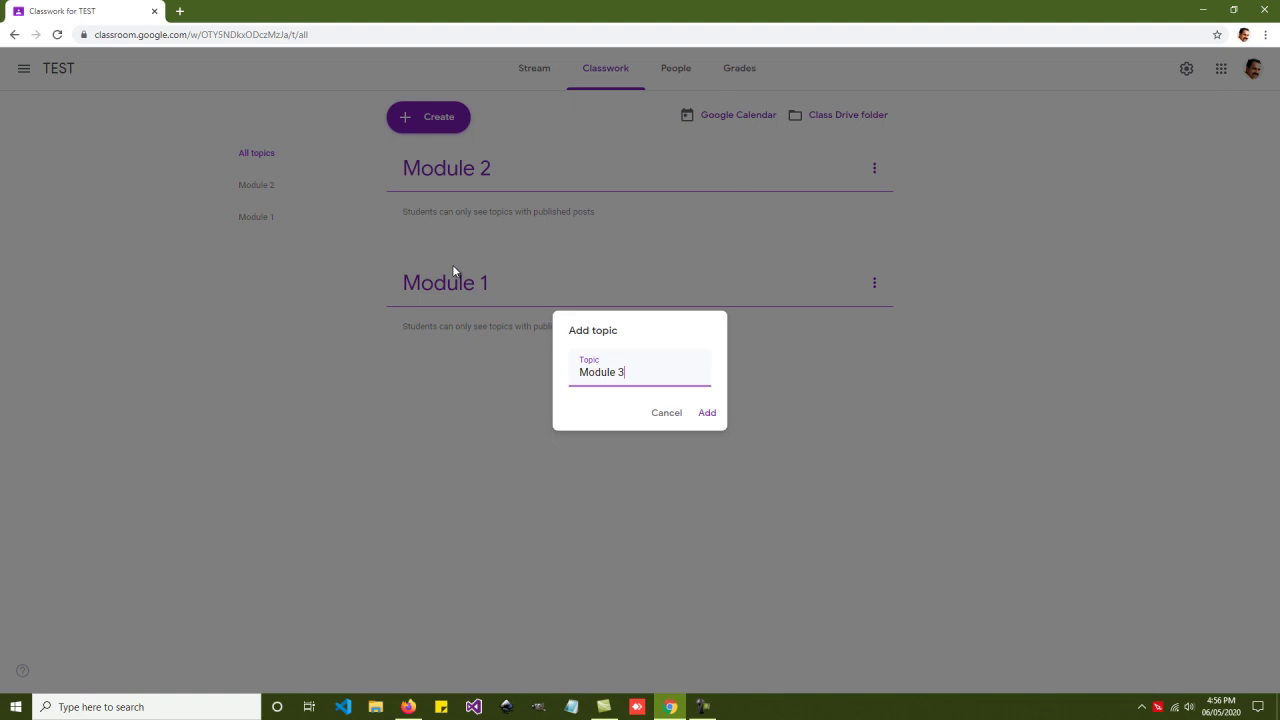
{"action": "left_click", "coordinate": [709, 413]}
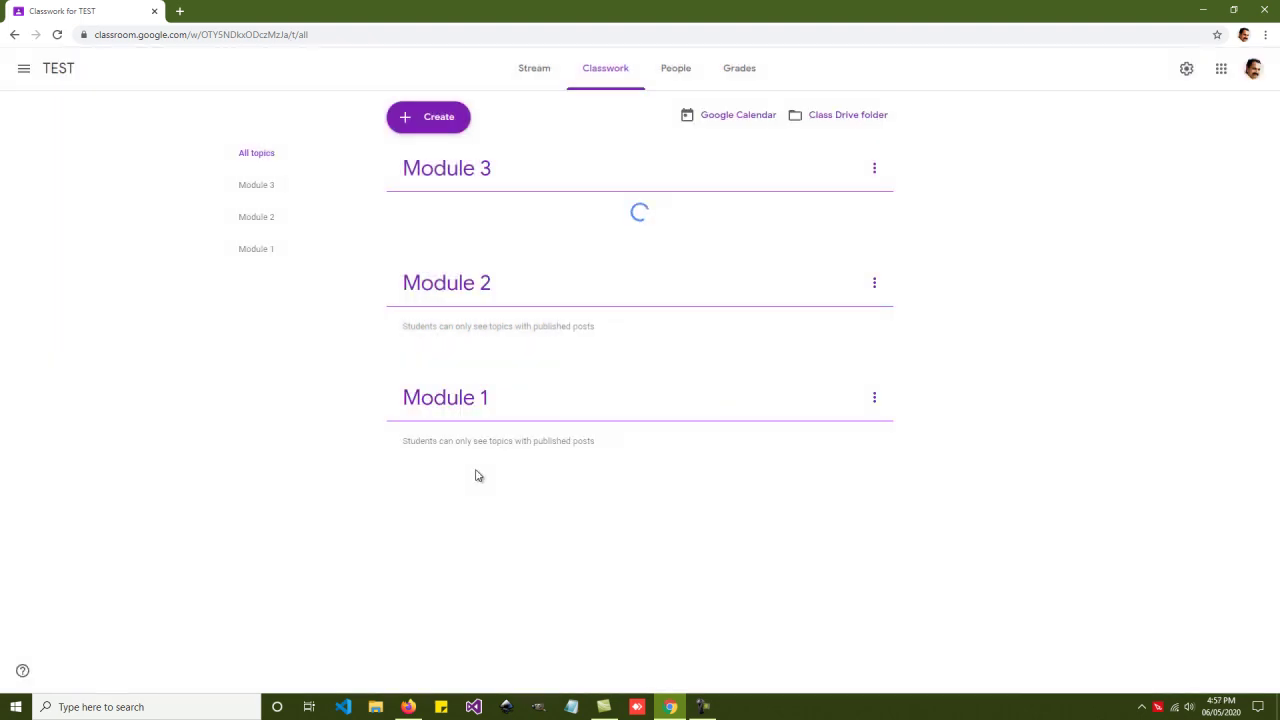
Step: Reorder the classwork topics into the sequence Module 1, Module 2, Module 3
{"action": "left_click_drag", "start_coordinate": [537, 408], "coordinate": [523, 214]}
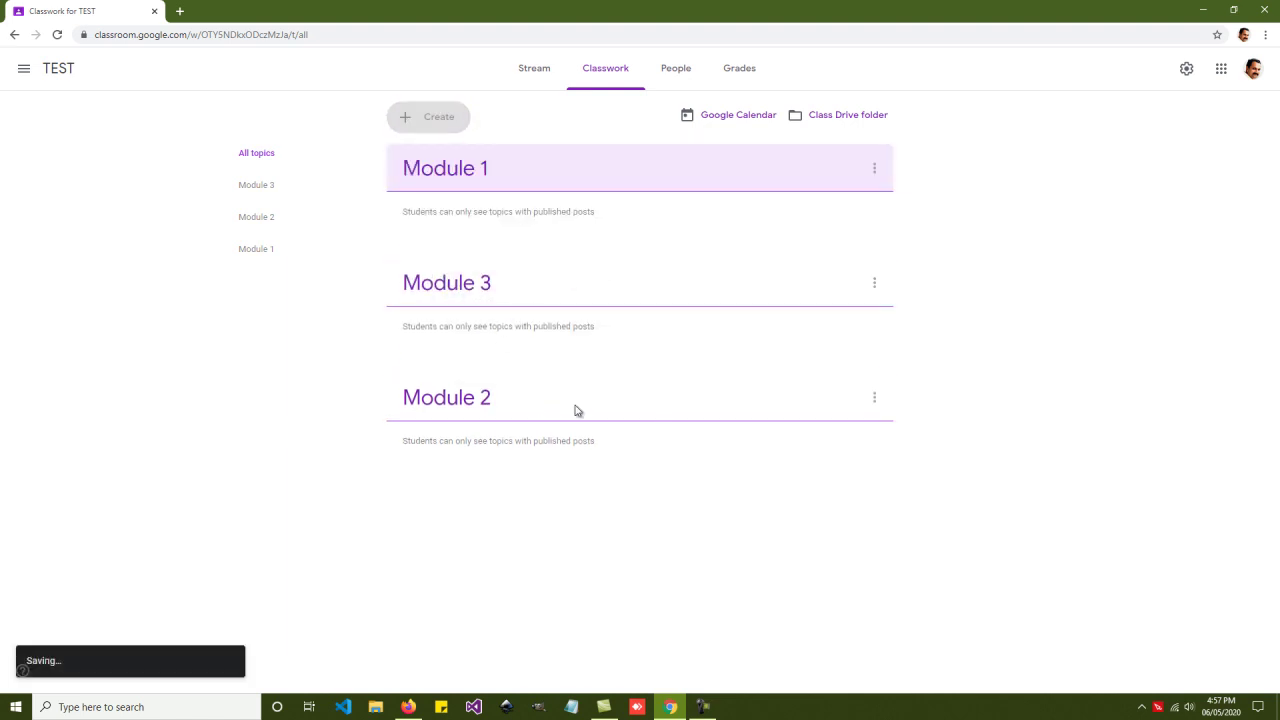
{"action": "left_click_drag", "start_coordinate": [500, 408], "coordinate": [499, 265]}
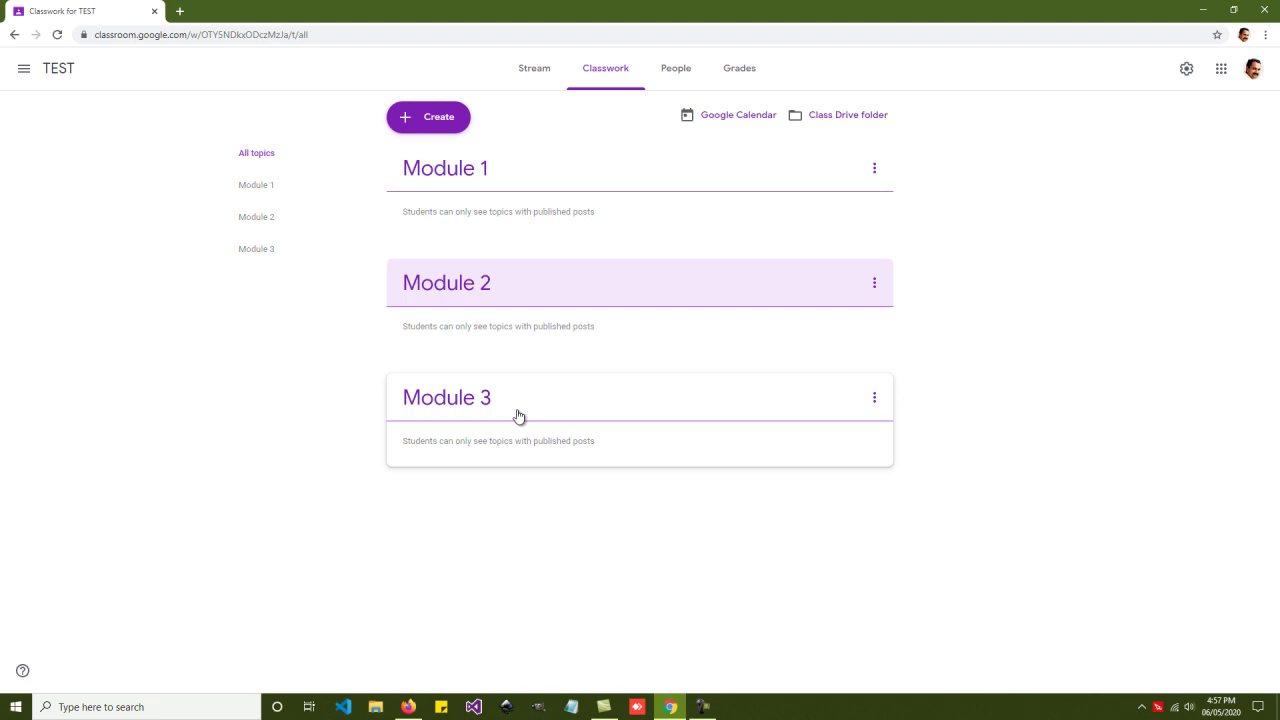
Step: Create a new class material titled "01 Basics of Responsive Web Design", leaving its description empty
{"action": "left_click", "coordinate": [421, 121]}
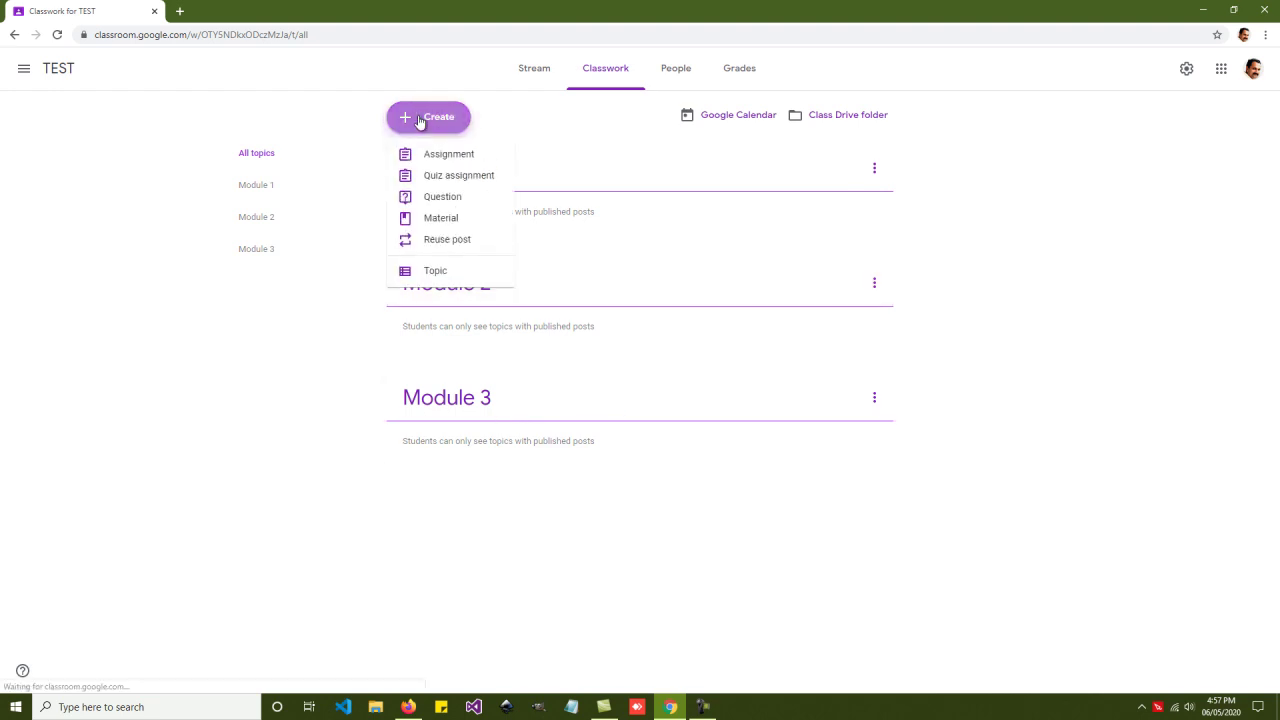
{"action": "left_click", "coordinate": [454, 222]}
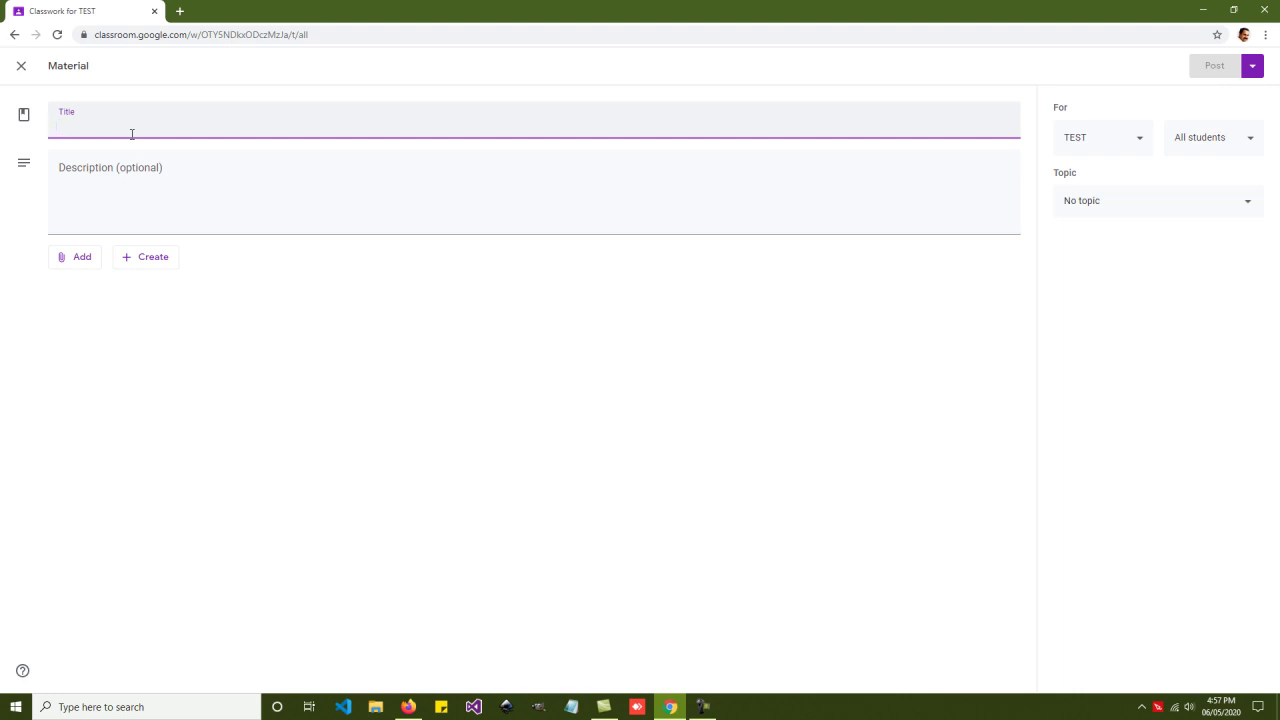
{"action": "type", "text": "01 Basic"}
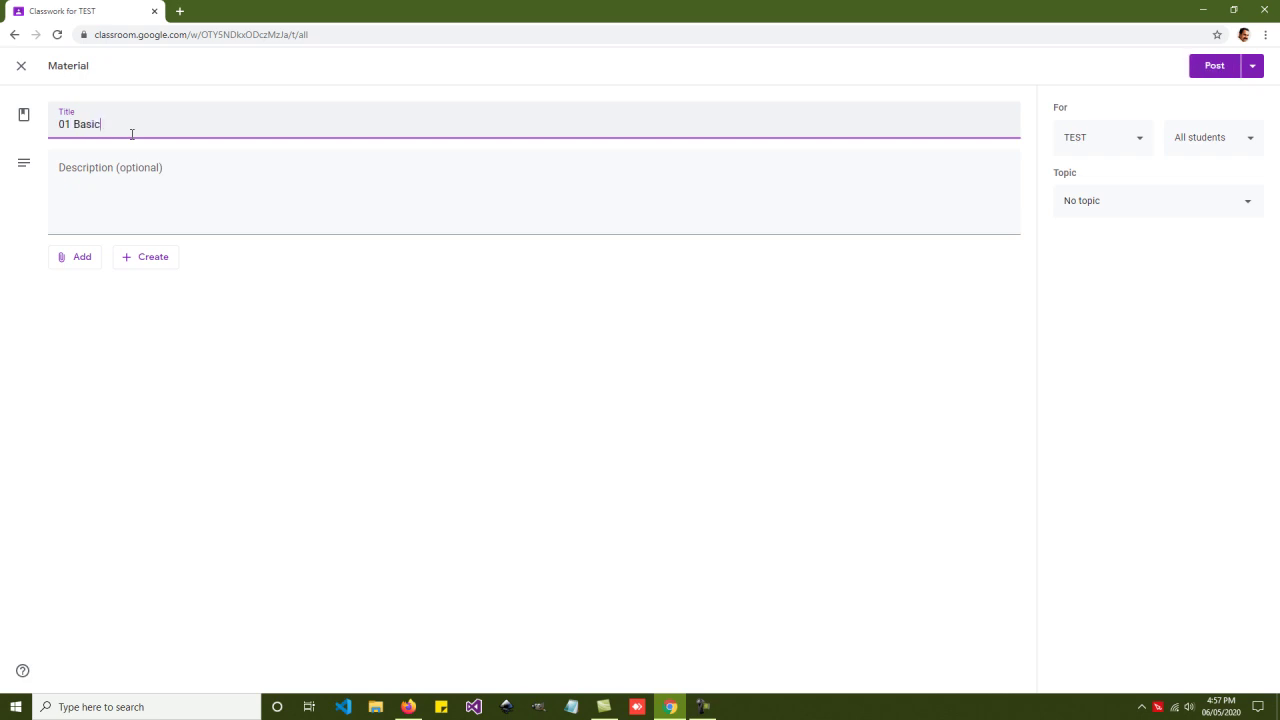
{"action": "type", "text": "s of Responsive Web Design"}
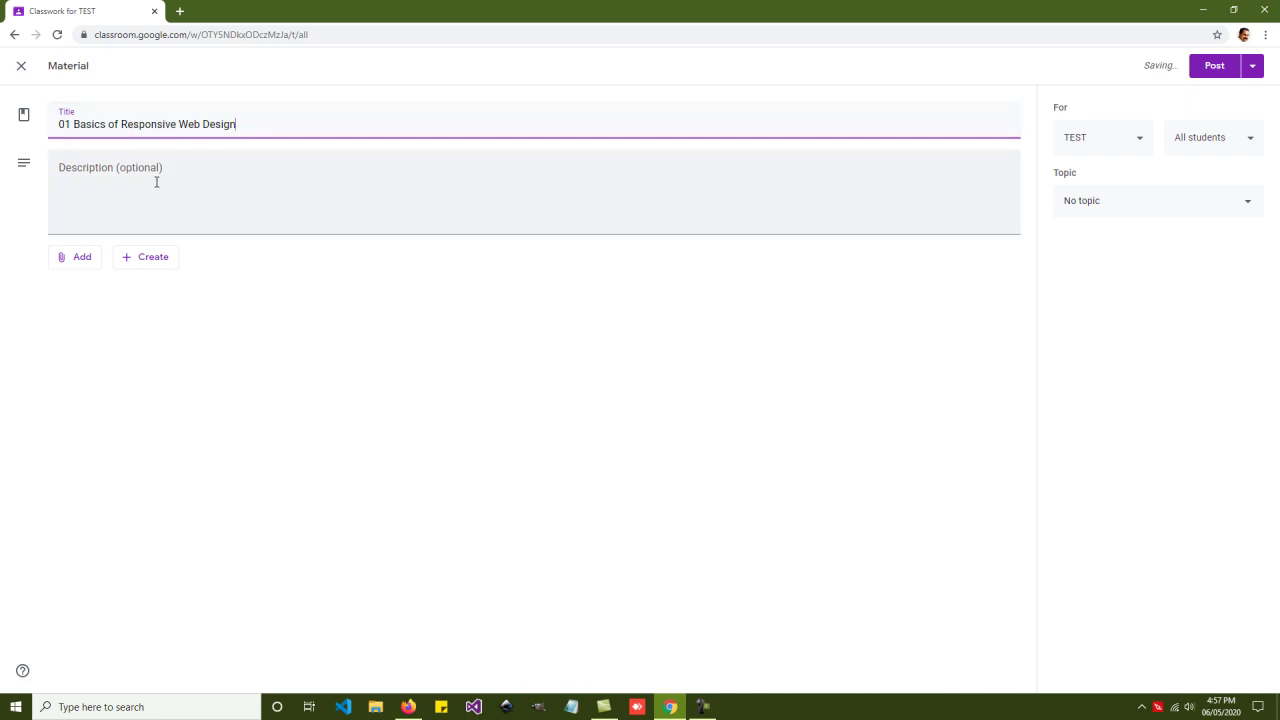
{"action": "left_click", "coordinate": [156, 181]}
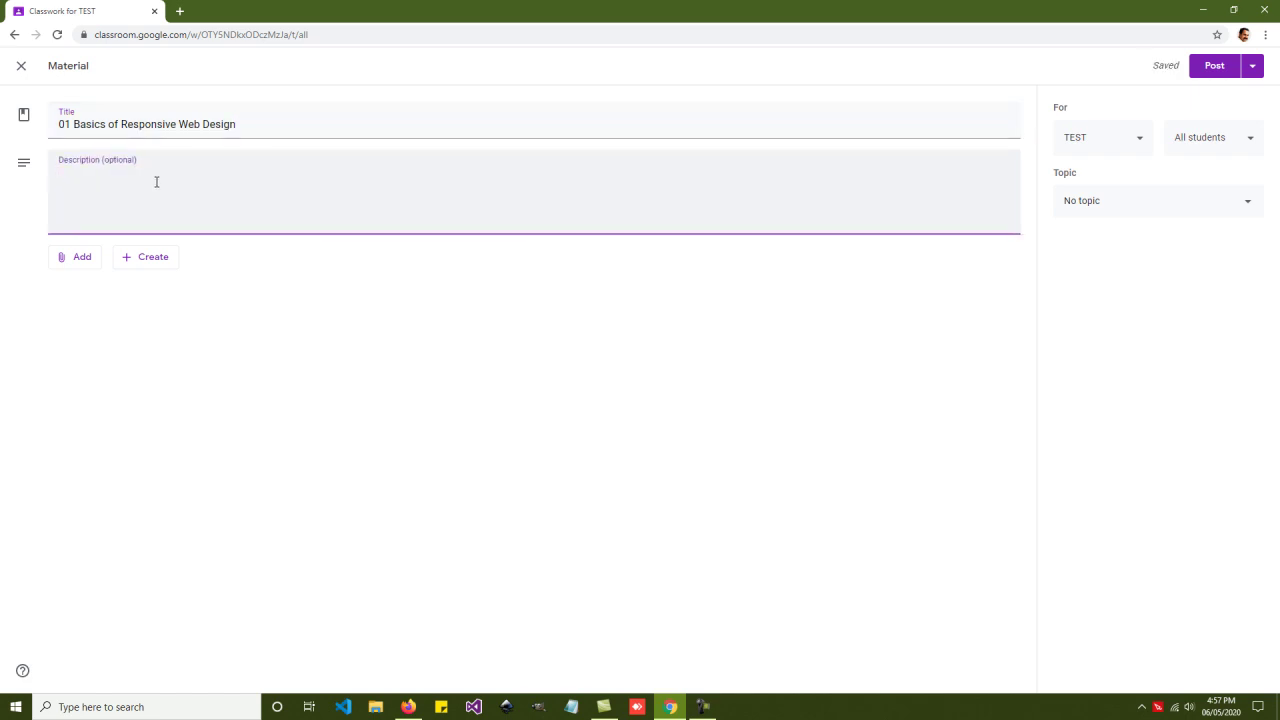
Step: Start attaching a YouTube video to the new material
{"action": "left_click", "coordinate": [89, 259]}
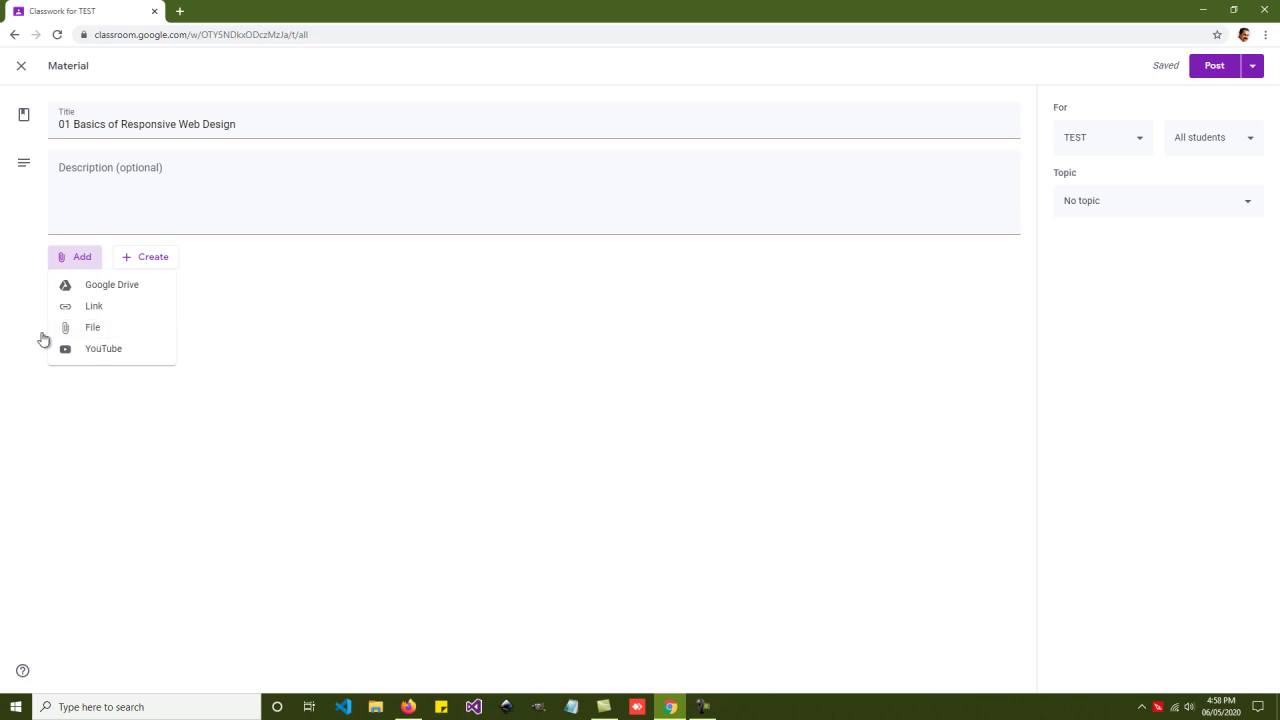
{"action": "left_click", "coordinate": [118, 350]}
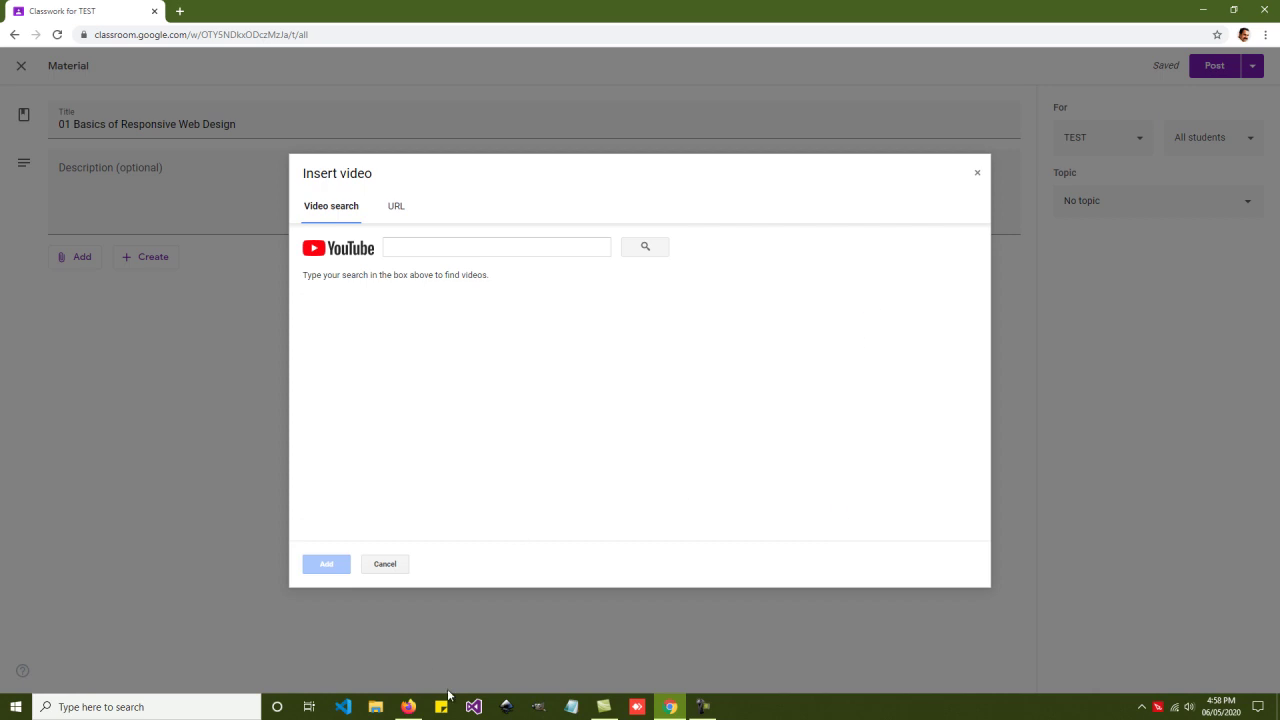
{"action": "left_click", "coordinate": [576, 705]}
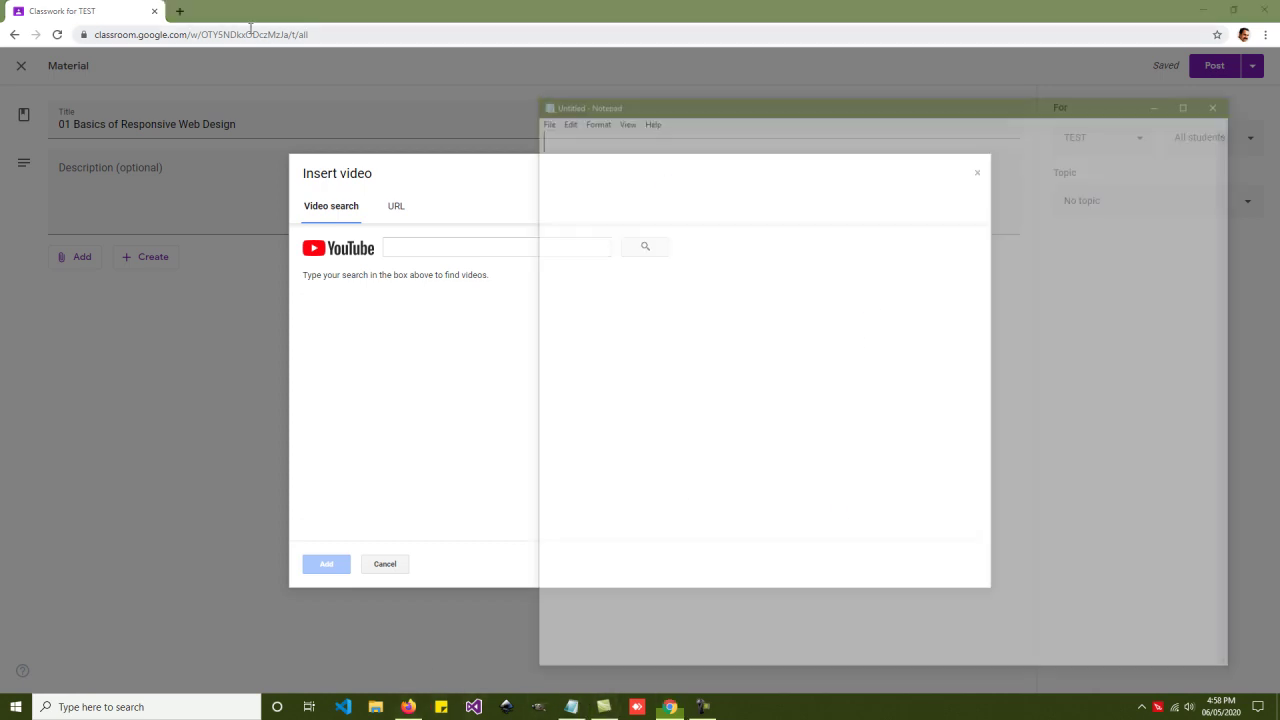
{"action": "left_click", "coordinate": [540, 117]}
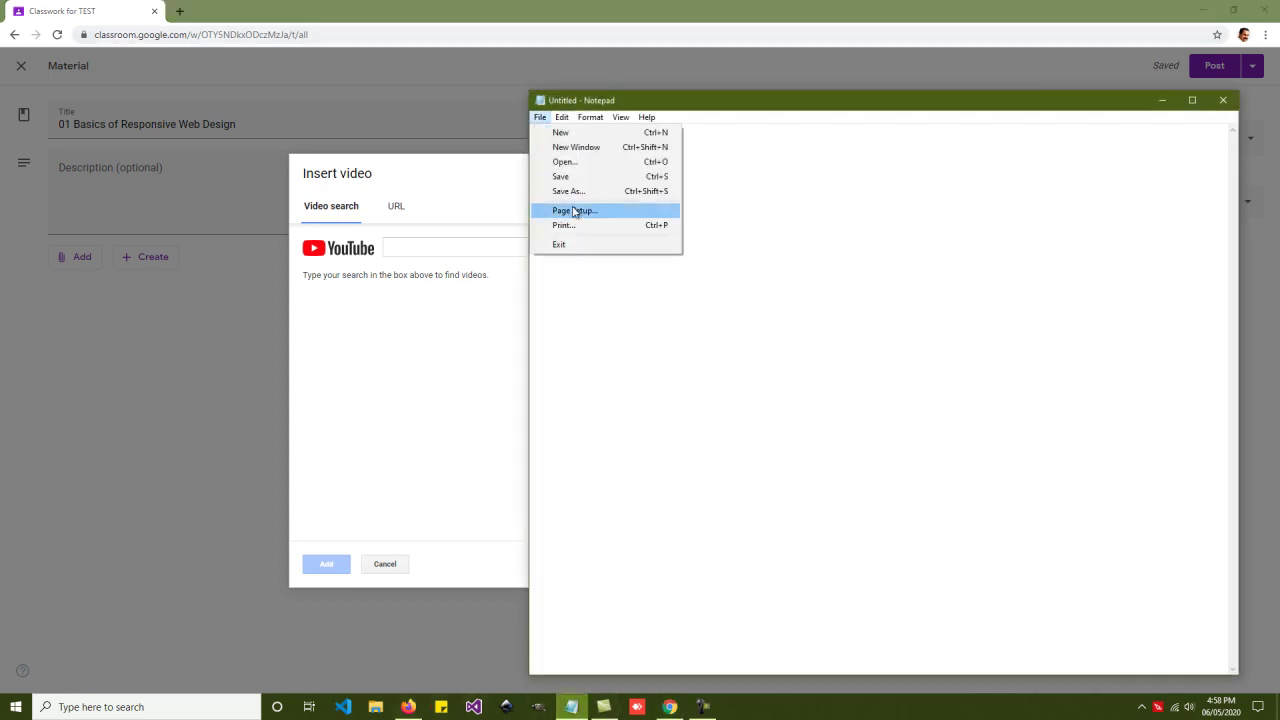
{"action": "left_click", "coordinate": [576, 166]}
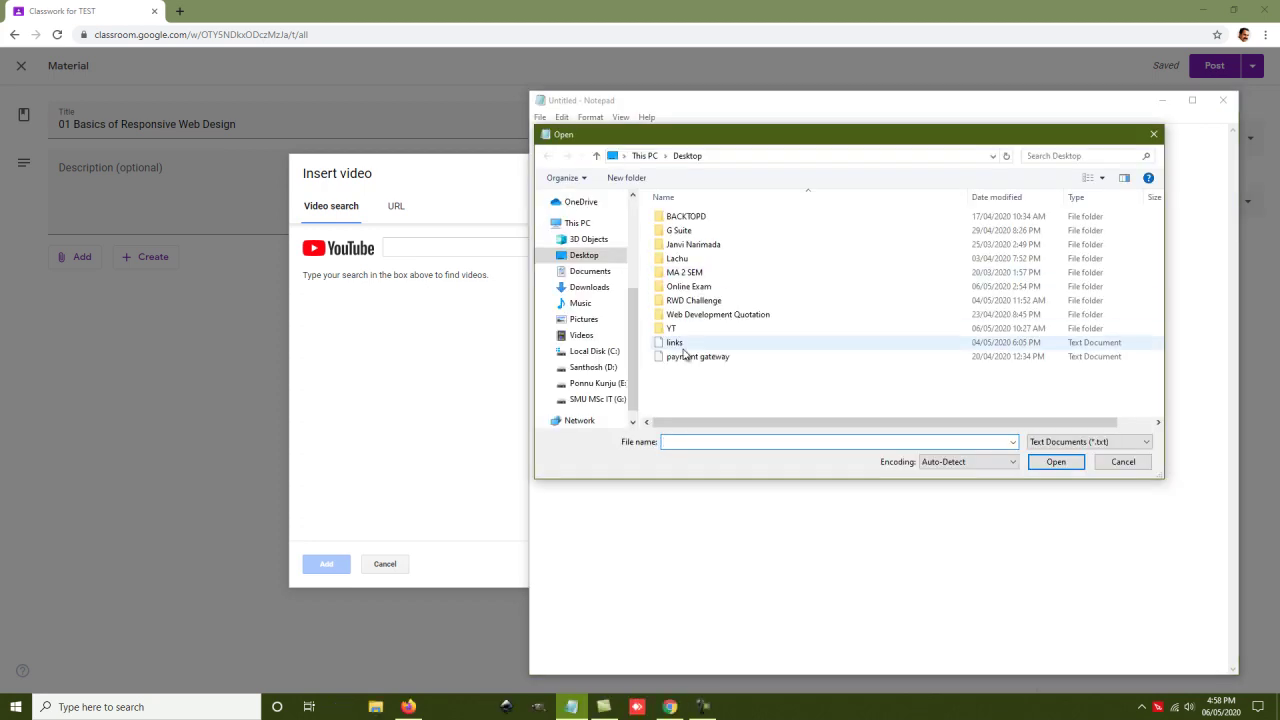
{"action": "double_click", "coordinate": [676, 344]}
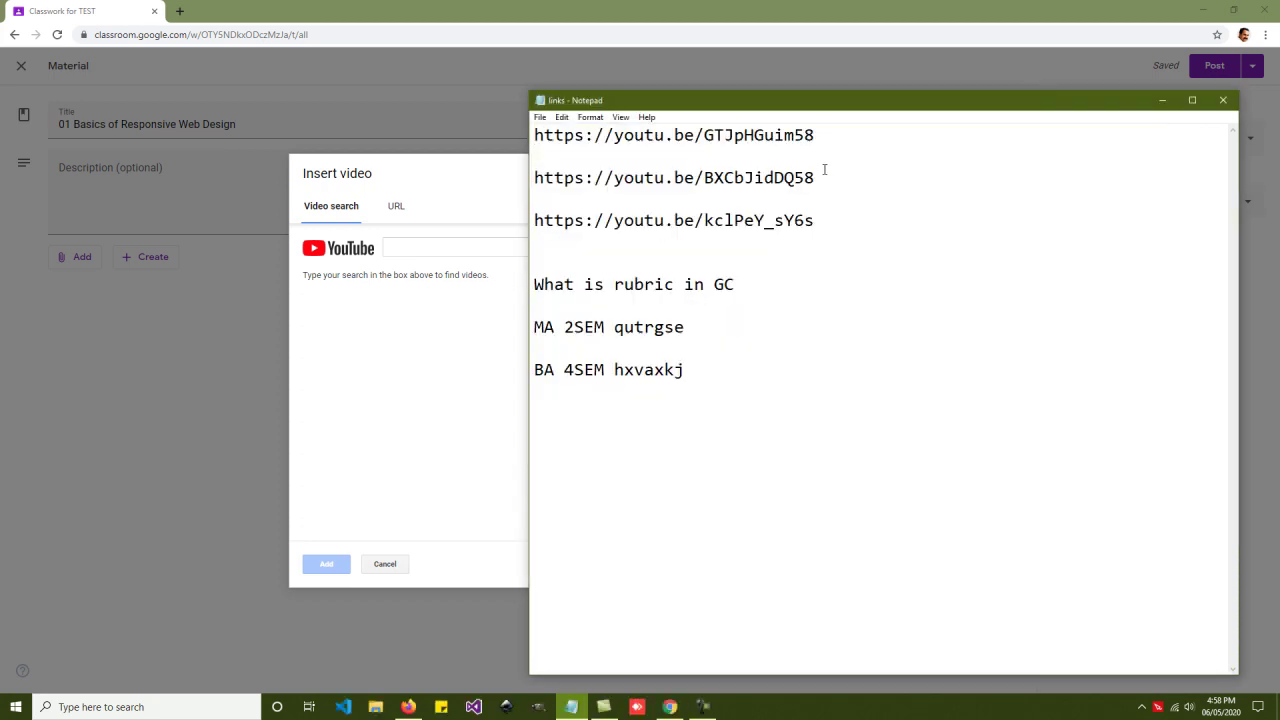
{"action": "left_click_drag", "start_coordinate": [817, 210], "coordinate": [457, 209]}
{"action": "key", "text": "ctrl+c"}
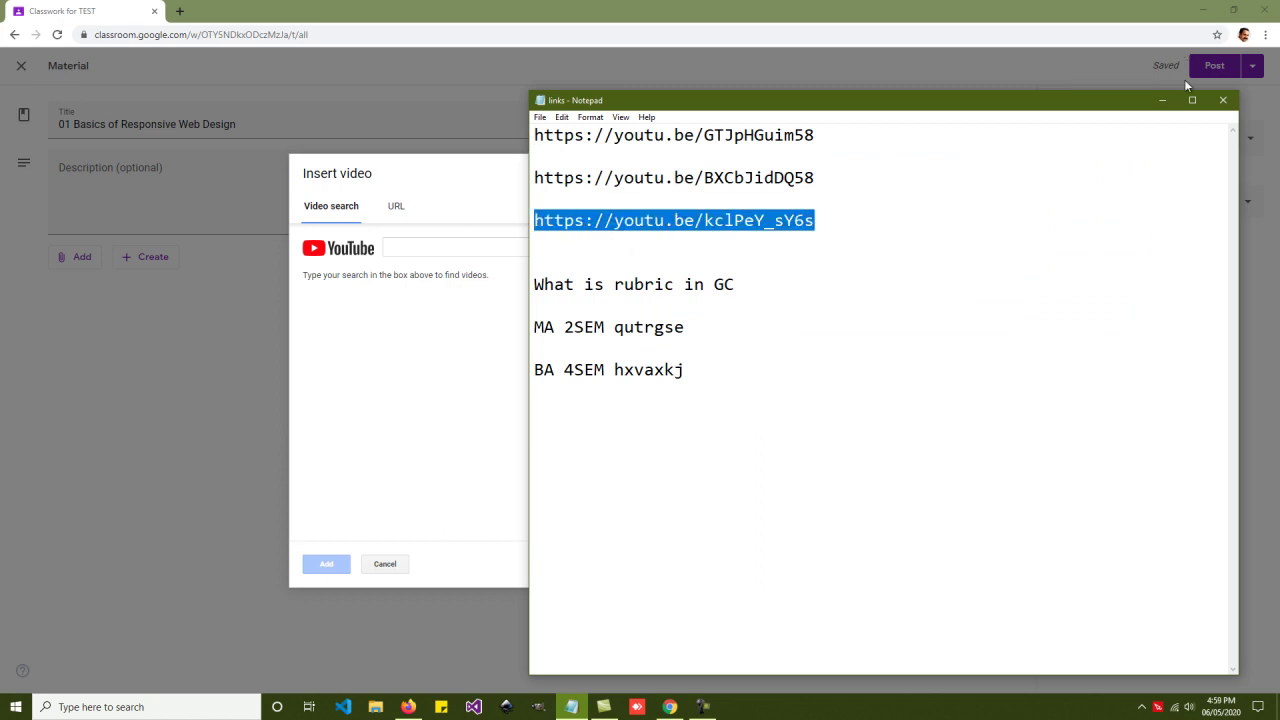
{"action": "left_click", "coordinate": [1160, 102]}
Step: Find the YouTube video with the copied link and attach "Responsive Web Design - Lecture 03 Flex" to the material
{"action": "left_click", "coordinate": [466, 244]}
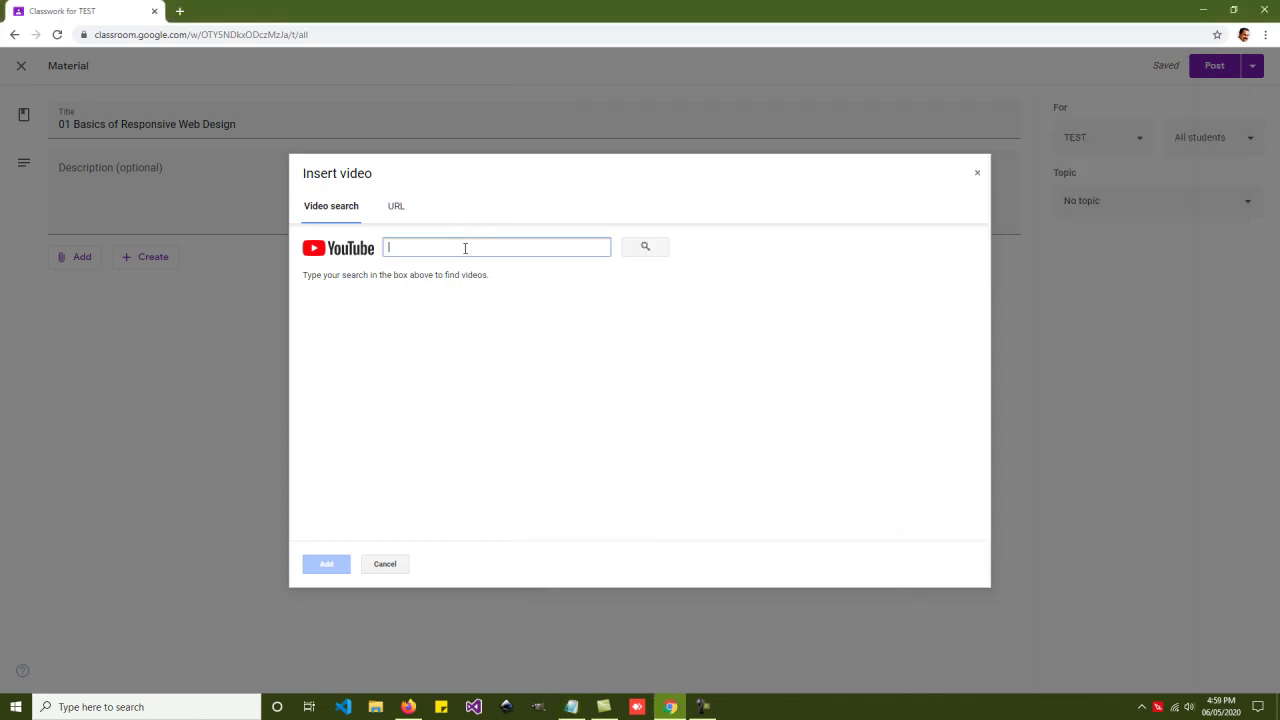
{"action": "key", "text": "ctrl+v"}
{"action": "left_click", "coordinate": [660, 252]}
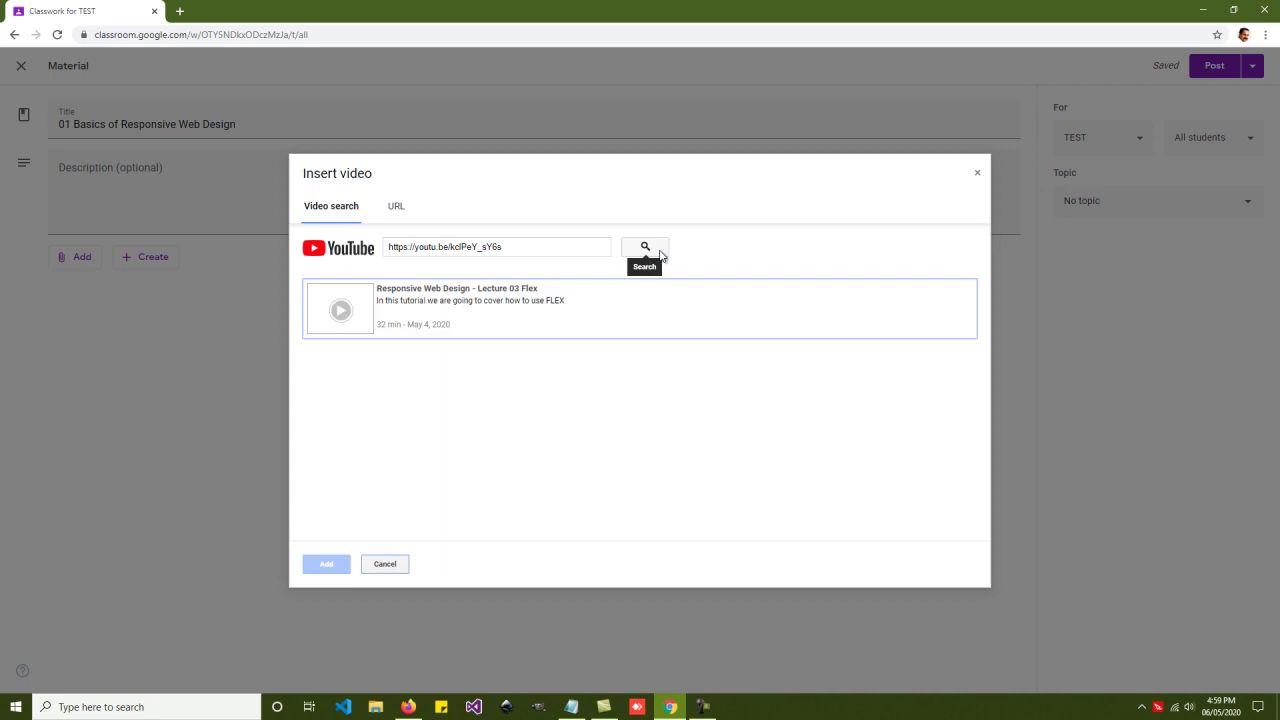
{"action": "left_click", "coordinate": [384, 316]}
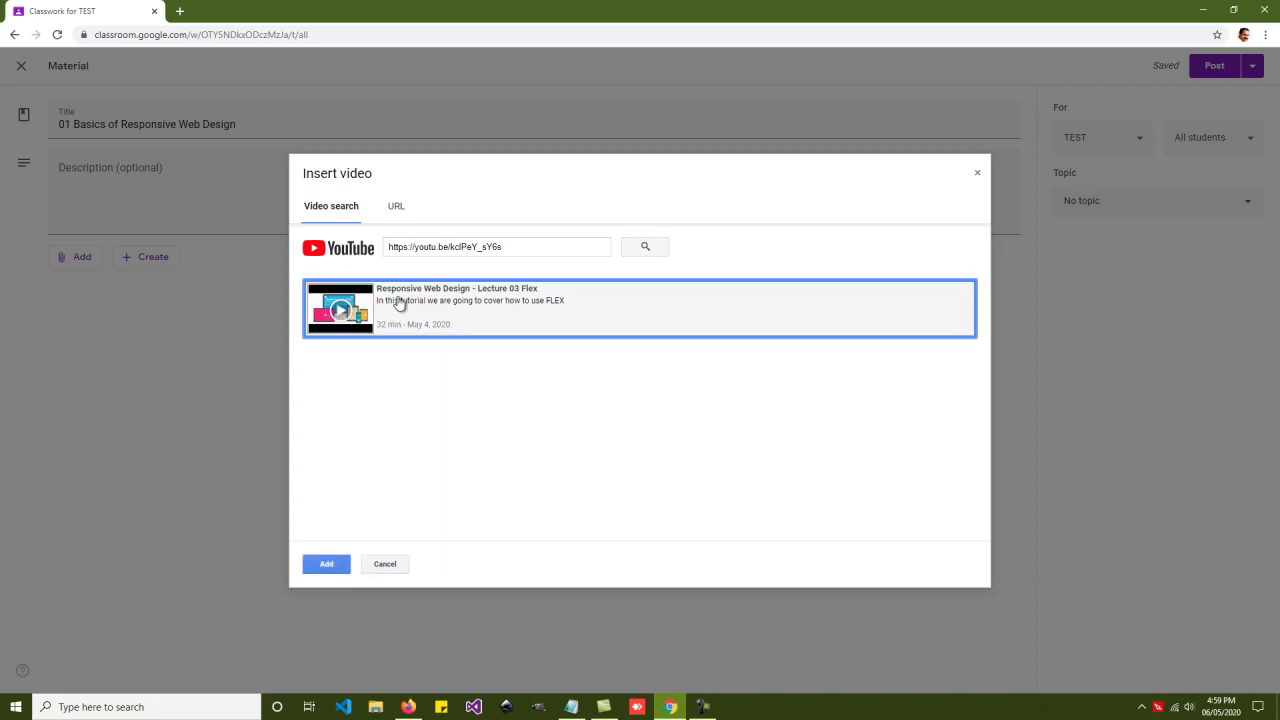
{"action": "left_click", "coordinate": [326, 563]}
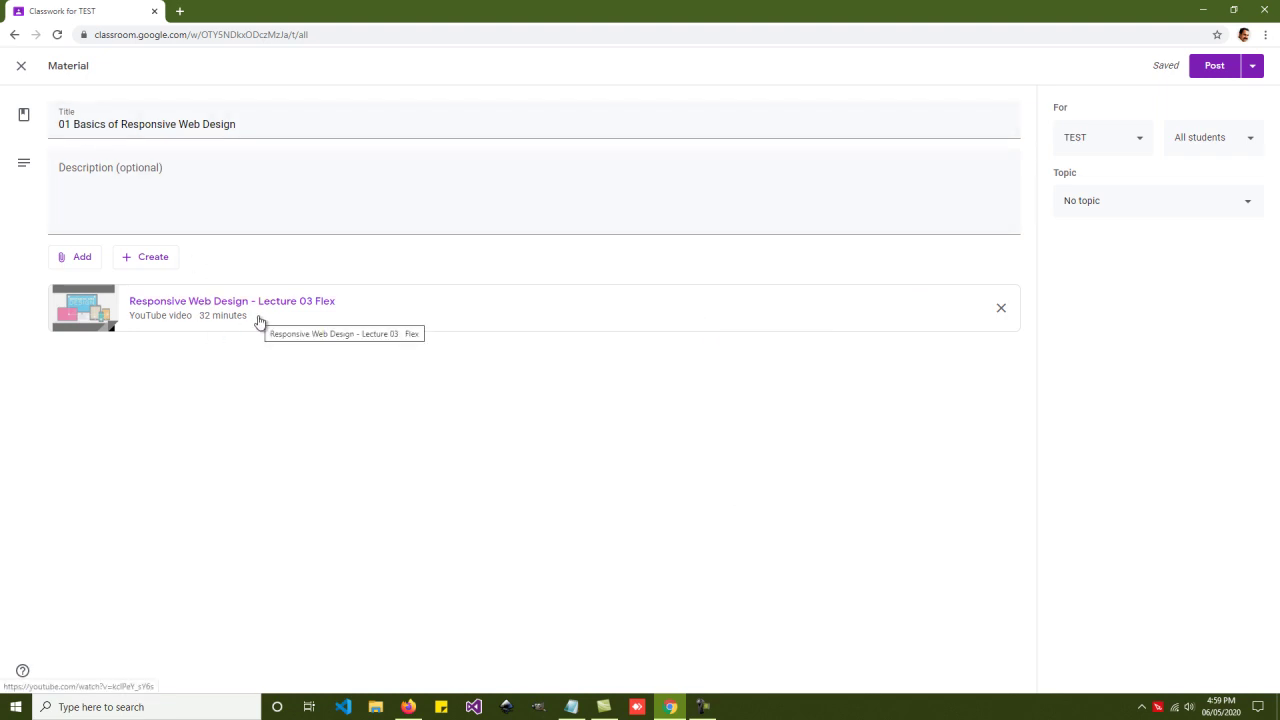
Step: Place the material under the Module 3 topic, keeping the TEST class and all students as its audience
{"action": "left_click", "coordinate": [1143, 141]}
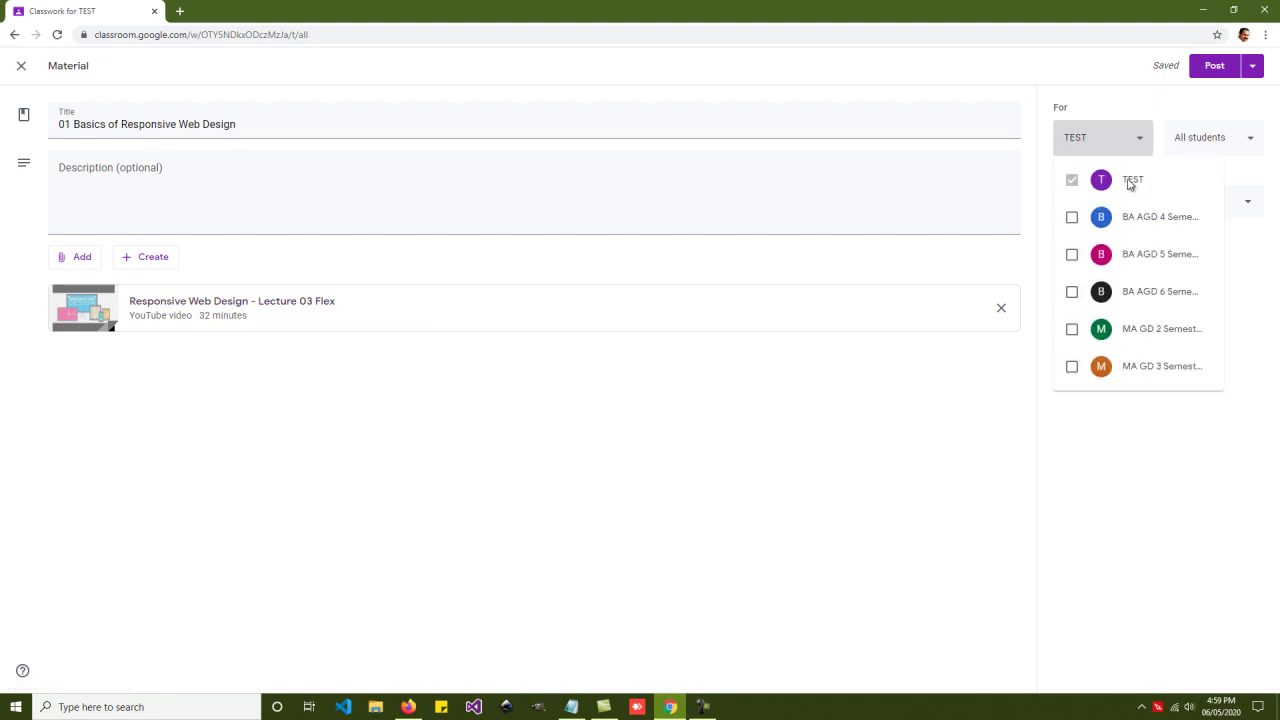
{"action": "left_click", "coordinate": [1148, 153]}
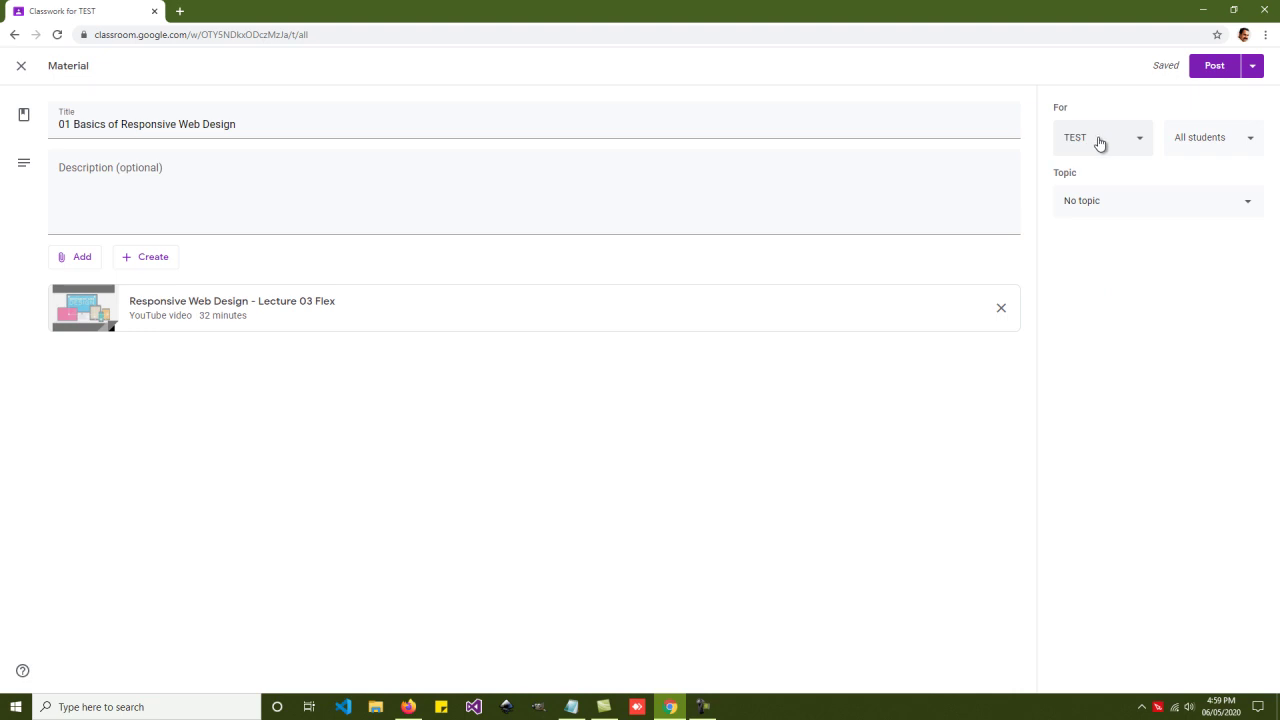
{"action": "left_click", "coordinate": [1252, 141]}
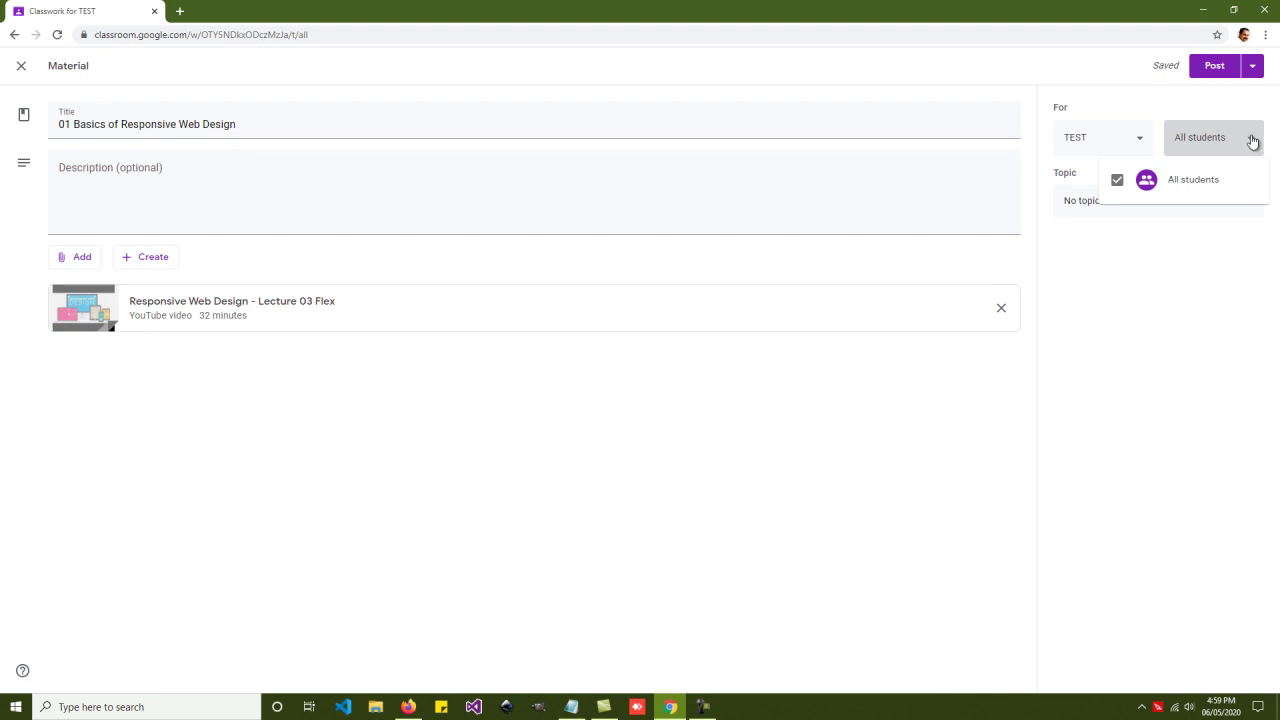
{"action": "left_click", "coordinate": [1242, 143]}
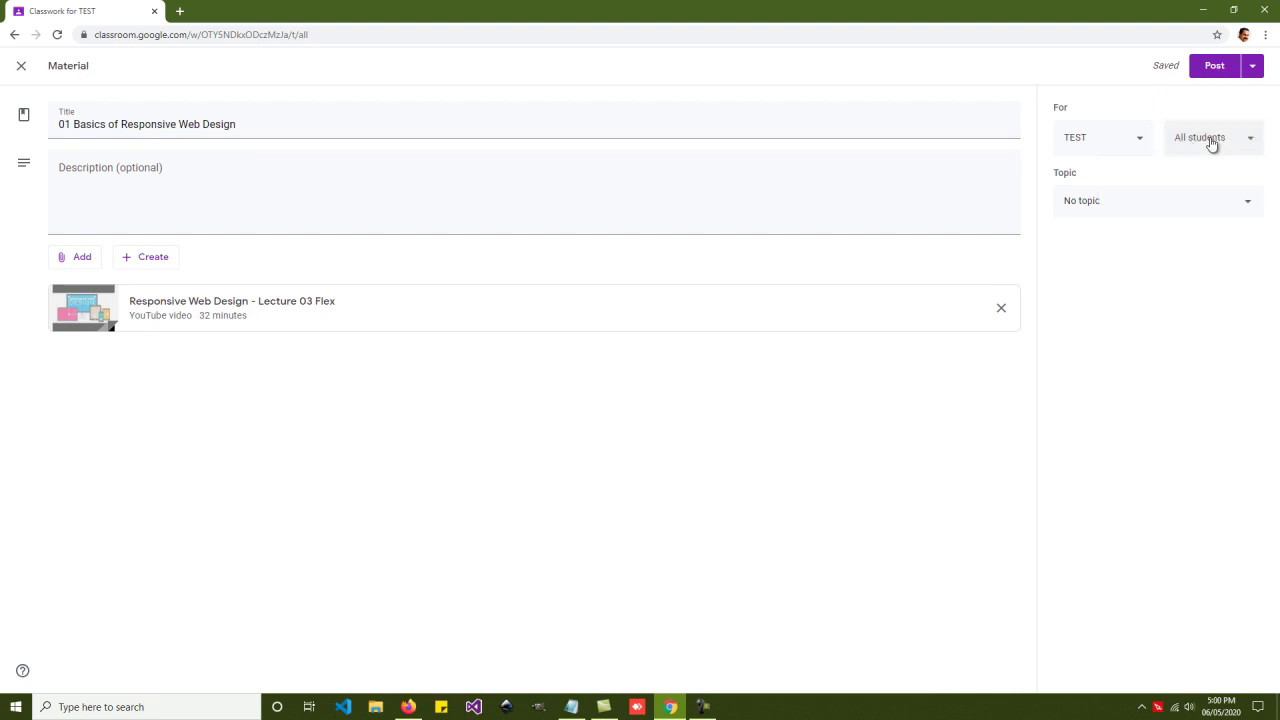
{"action": "left_click", "coordinate": [1140, 205]}
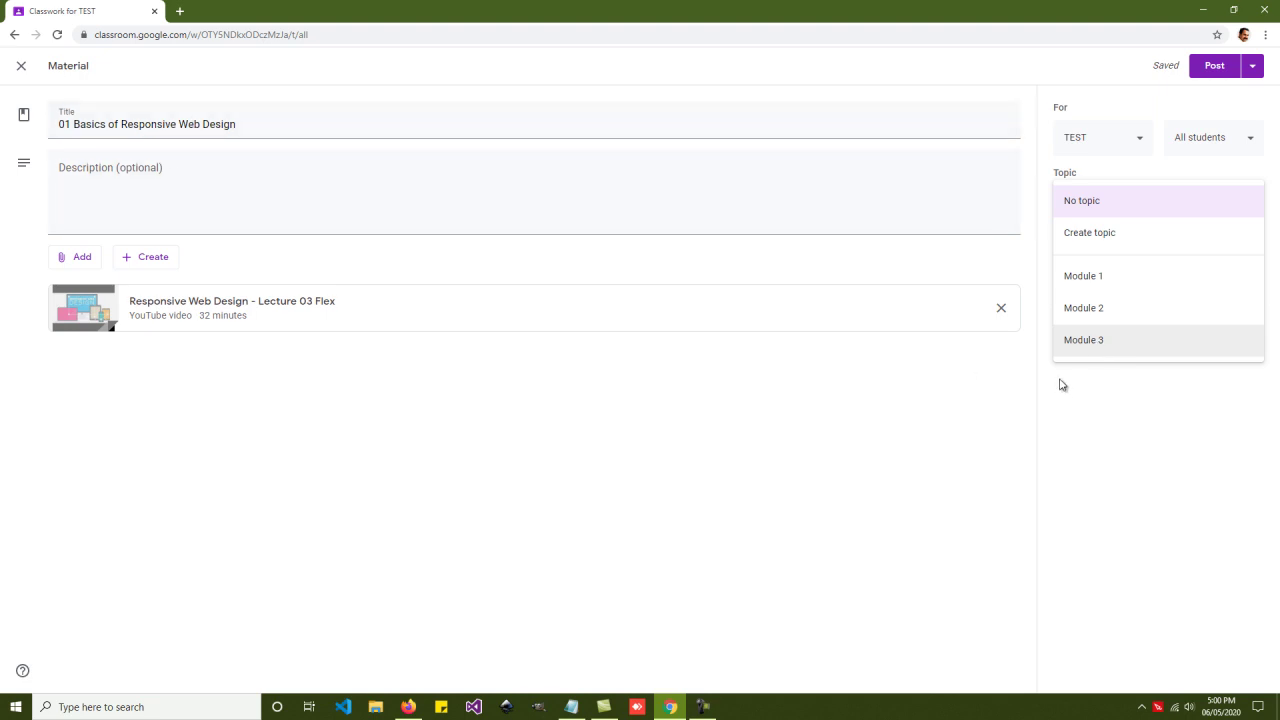
{"action": "left_click", "coordinate": [1114, 342]}
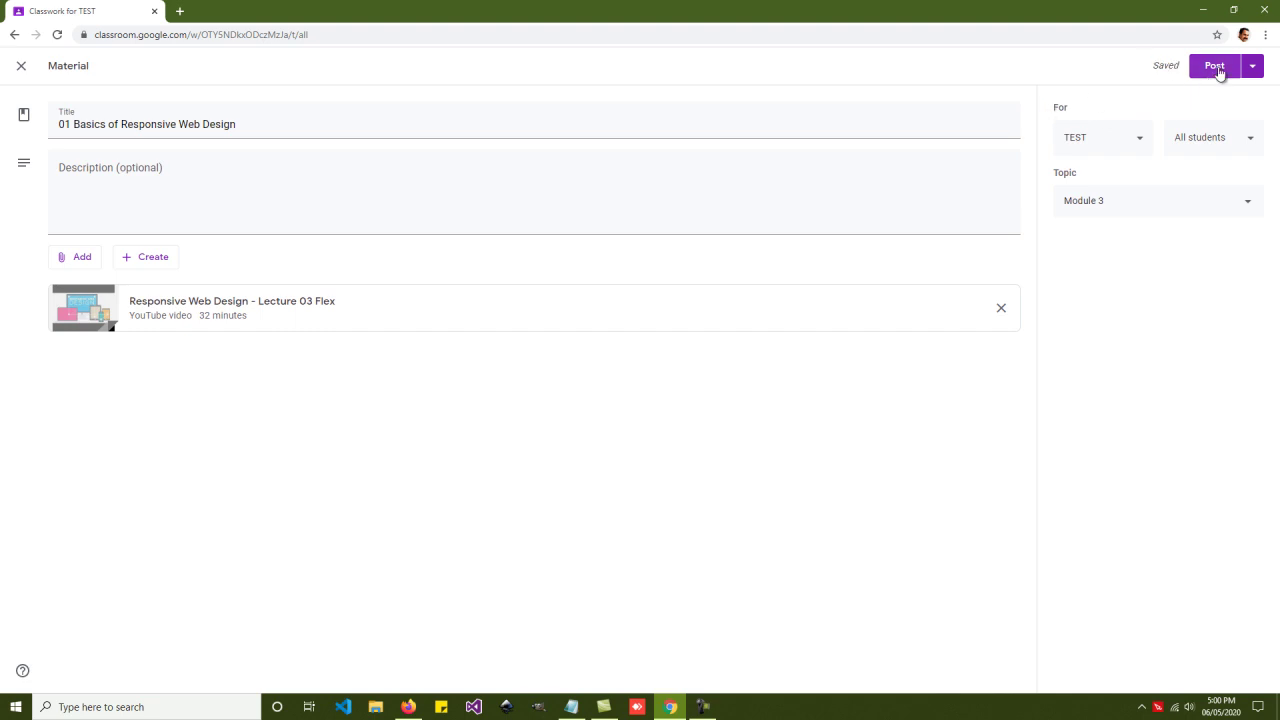
Step: Examine the date and time options for scheduling the material, leaving it unscheduled
{"action": "left_click", "coordinate": [1256, 68]}
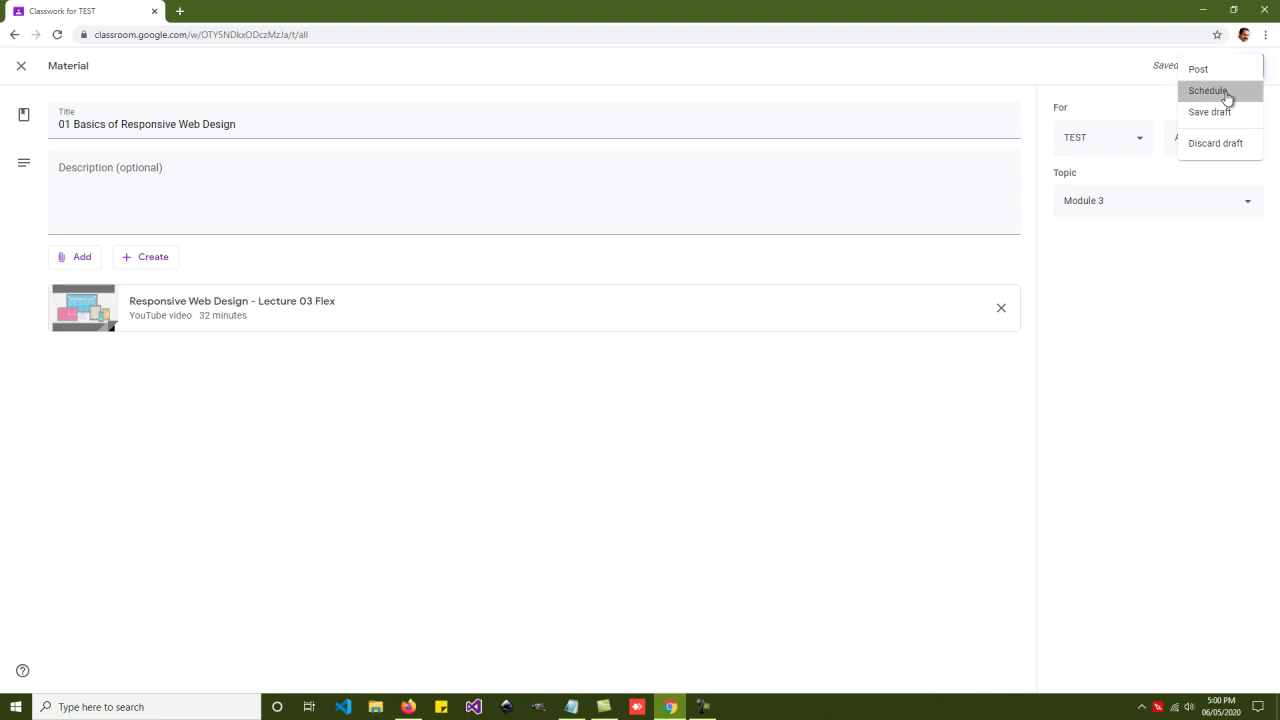
{"action": "left_click", "coordinate": [1226, 93]}
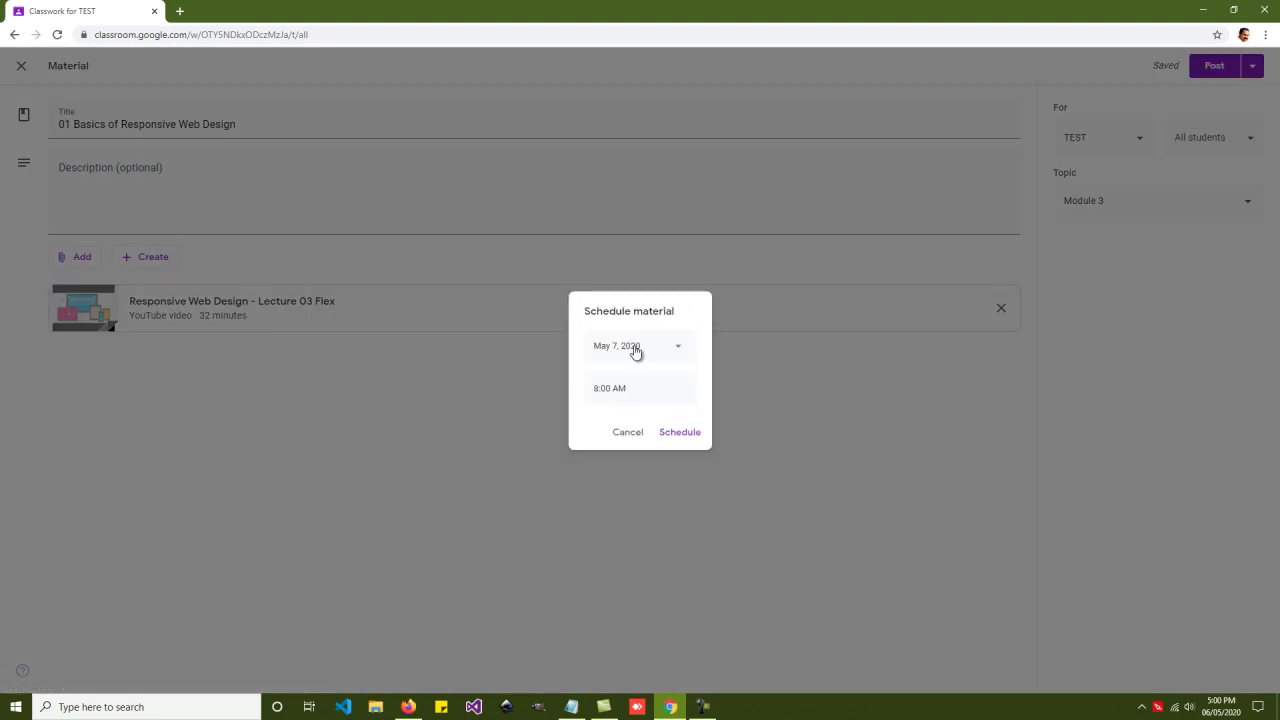
{"action": "left_click", "coordinate": [634, 350]}
{"action": "key", "text": "Escape"}
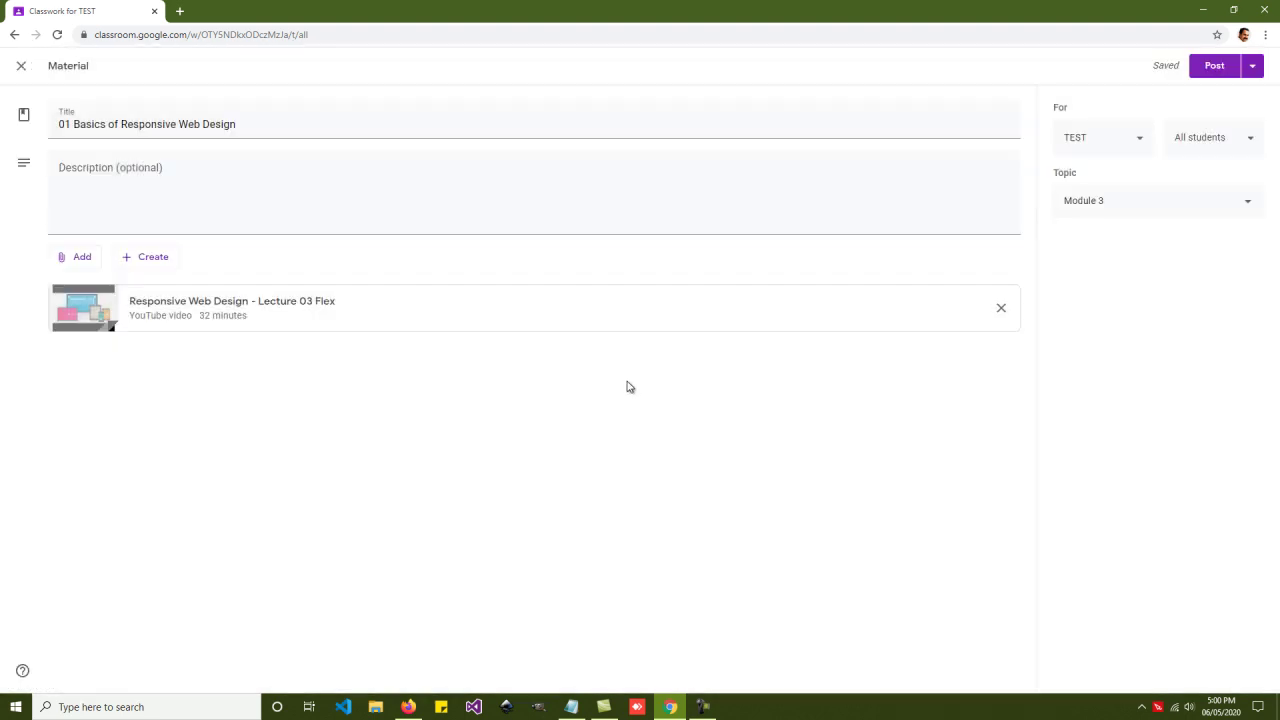
{"action": "left_click", "coordinate": [1251, 65]}
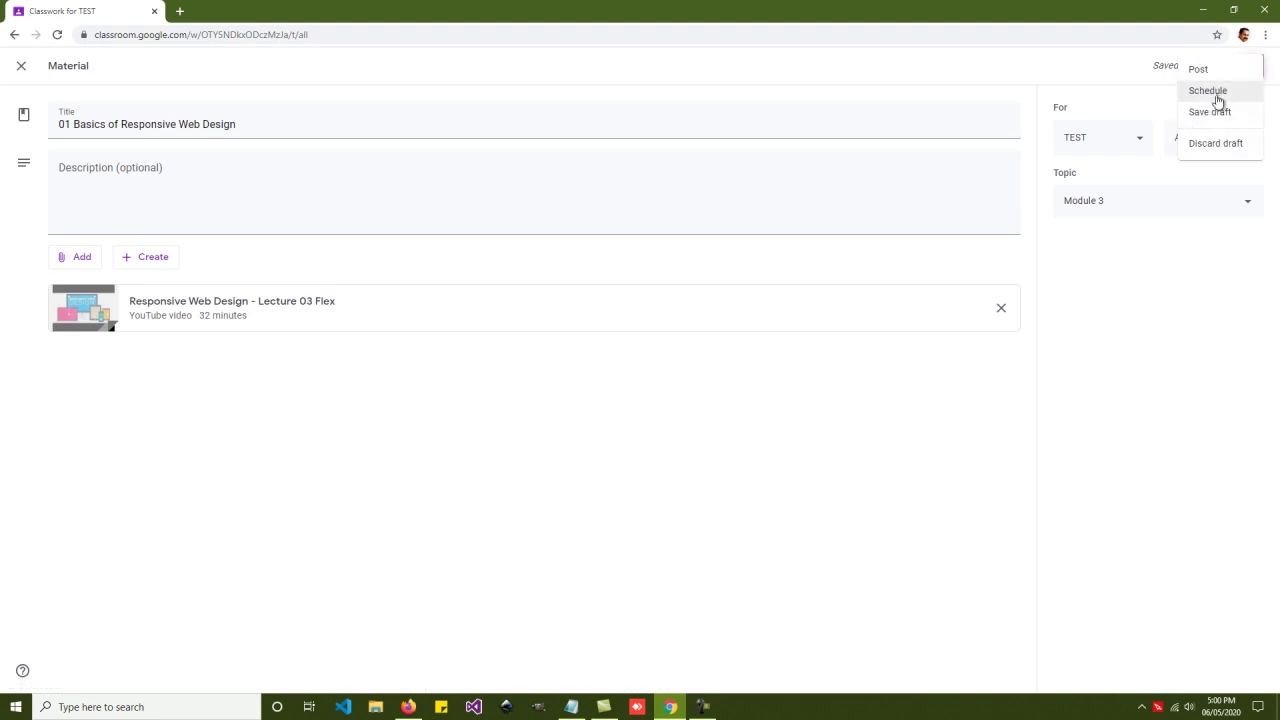
{"action": "left_click", "coordinate": [1218, 96]}
{"action": "left_click", "coordinate": [624, 391]}
{"action": "left_click", "coordinate": [631, 434]}
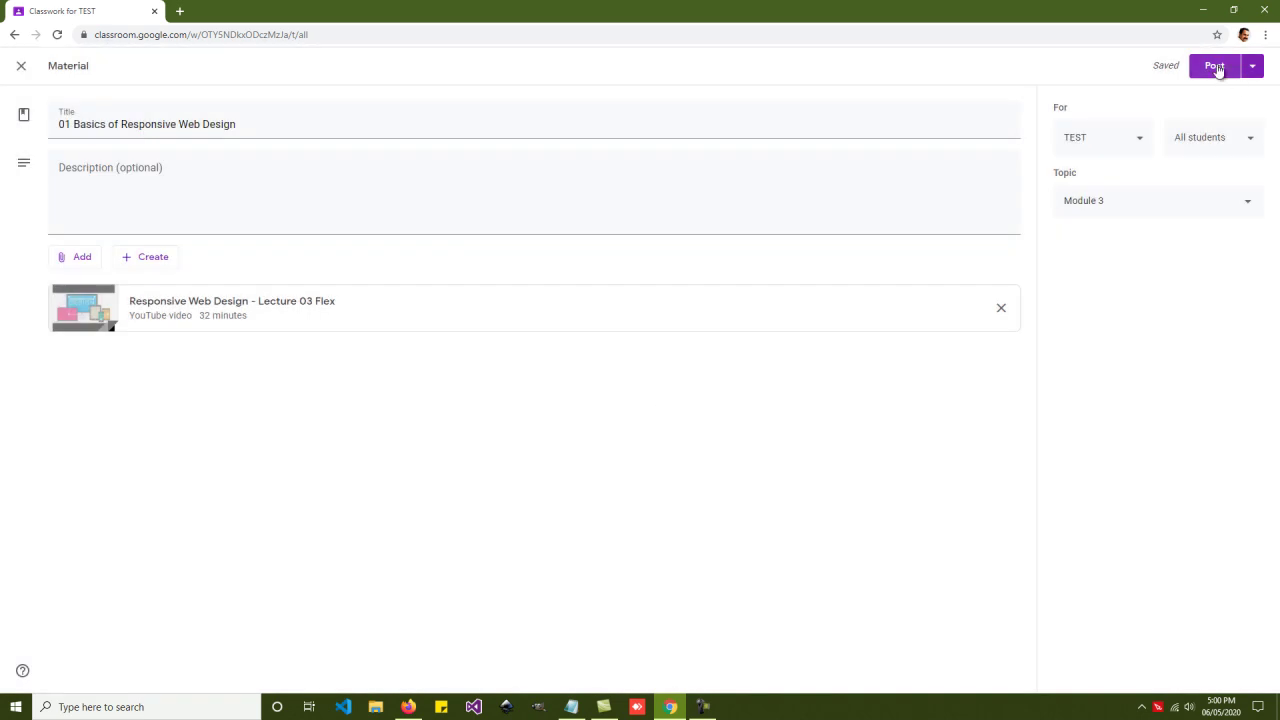
Step: Post the material immediately and open its full details page from Module 3
{"action": "left_click", "coordinate": [1215, 66]}
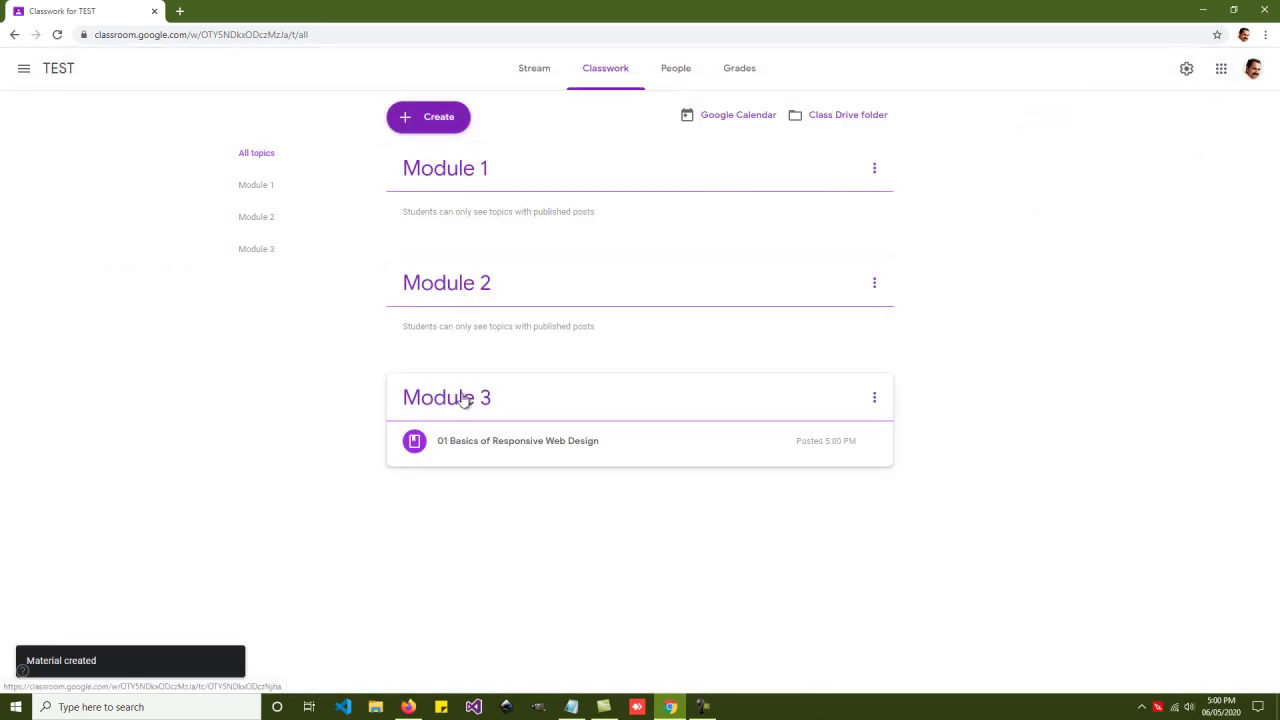
{"action": "left_click", "coordinate": [549, 450]}
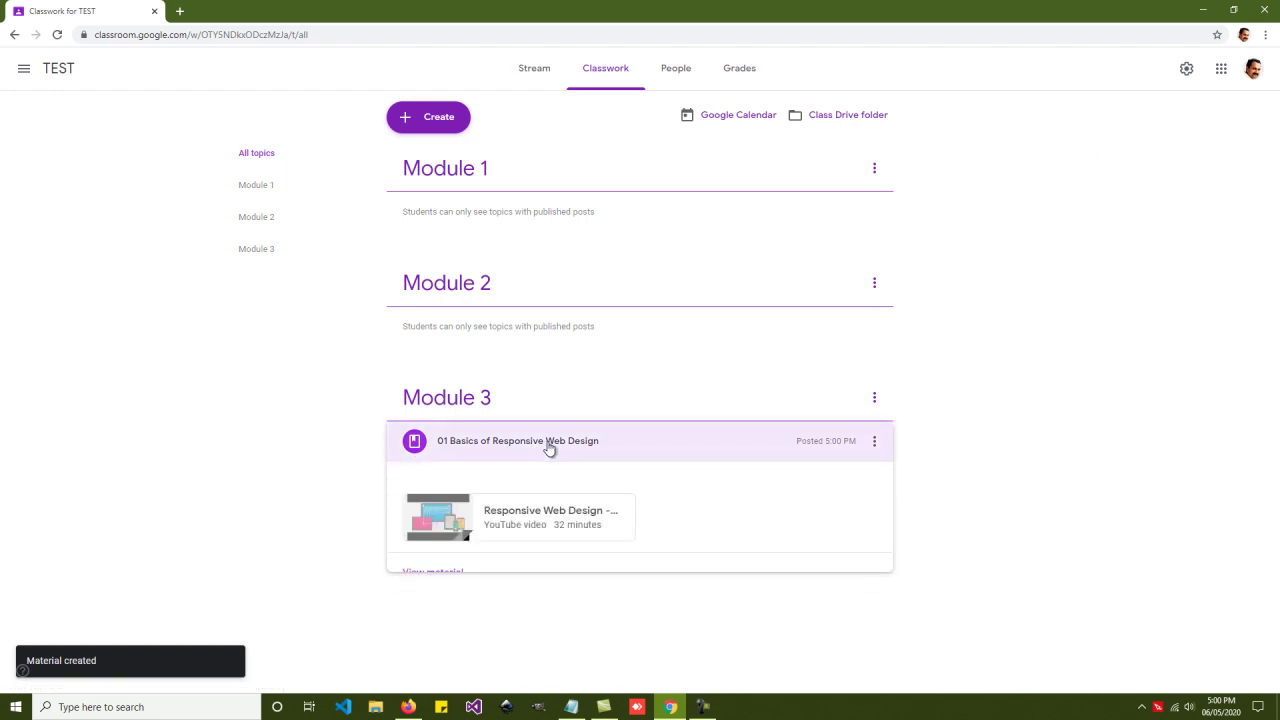
{"action": "left_click", "coordinate": [437, 573]}
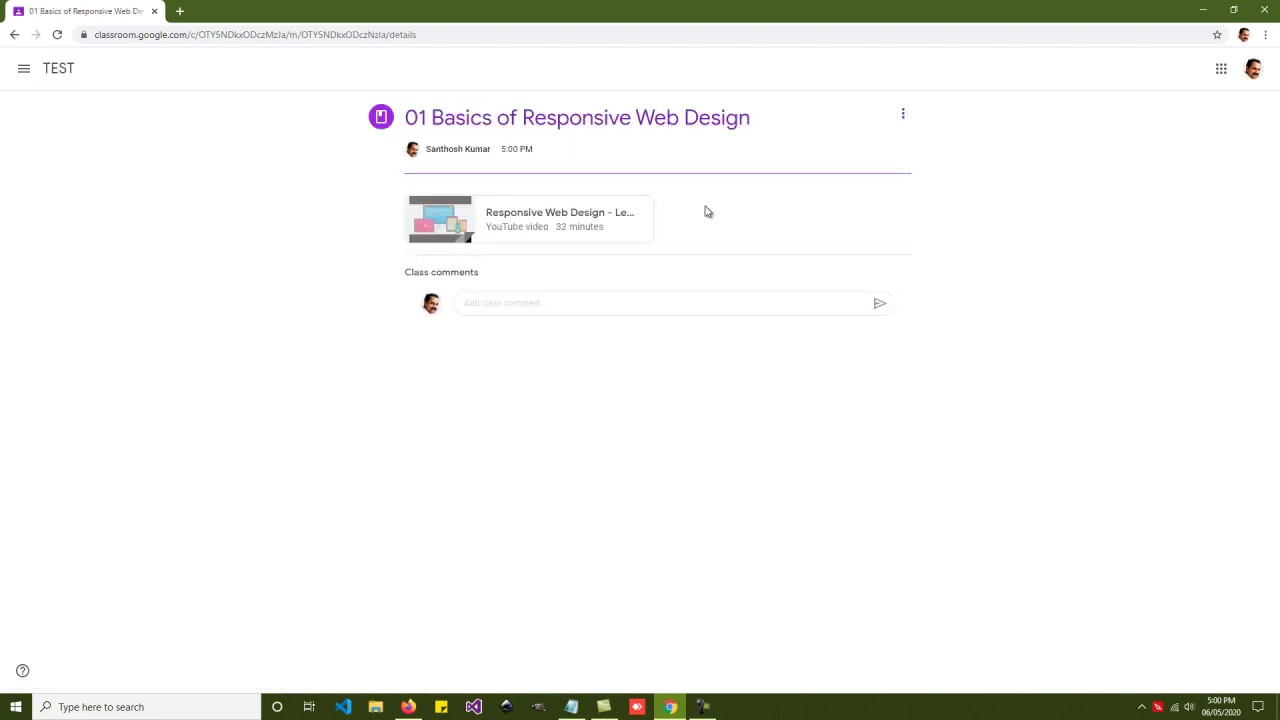
Step: Preview the attached YouTube video, pause and close it, and go to the TEST class stream to check the material's post
{"action": "left_click", "coordinate": [524, 221]}
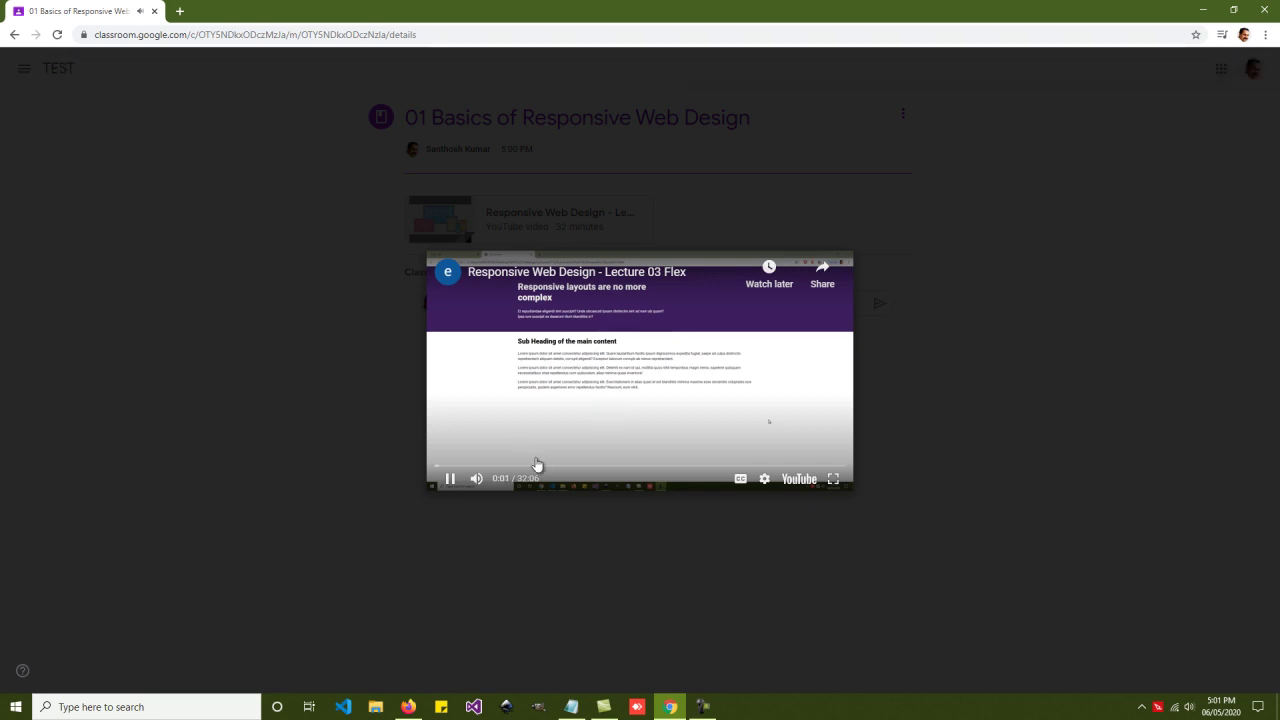
{"action": "left_click", "coordinate": [450, 479]}
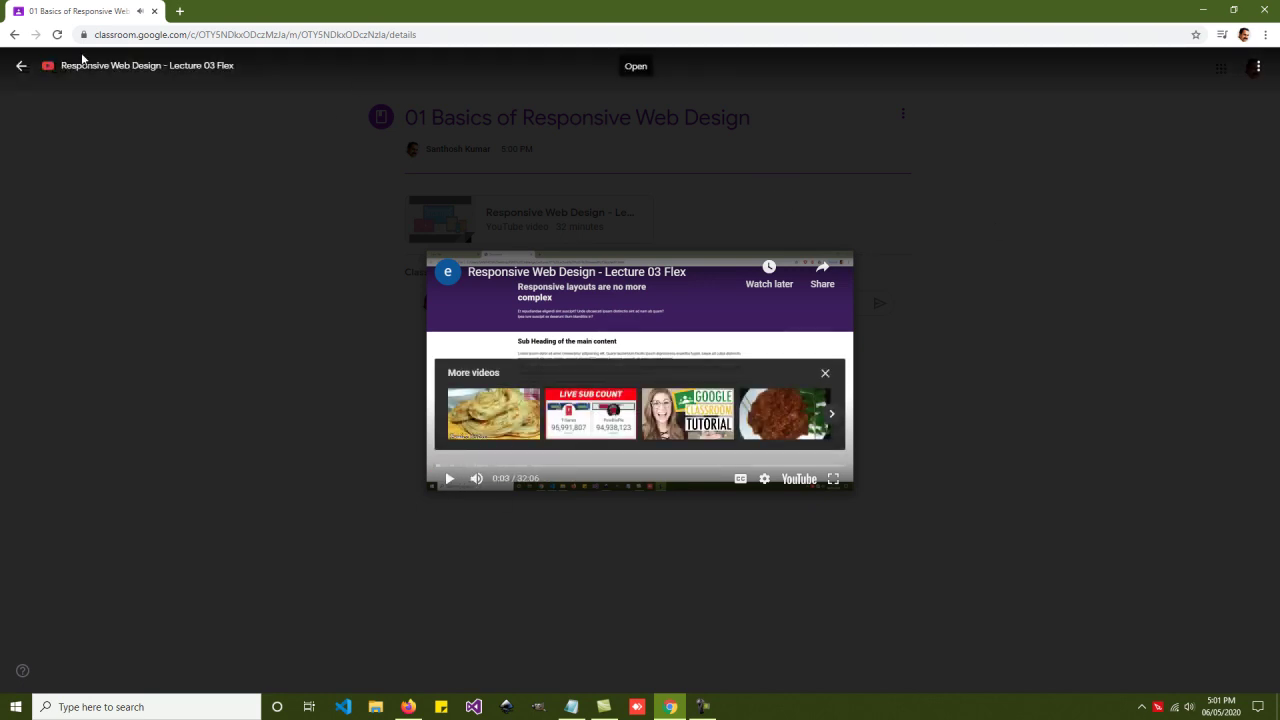
{"action": "left_click", "coordinate": [22, 65]}
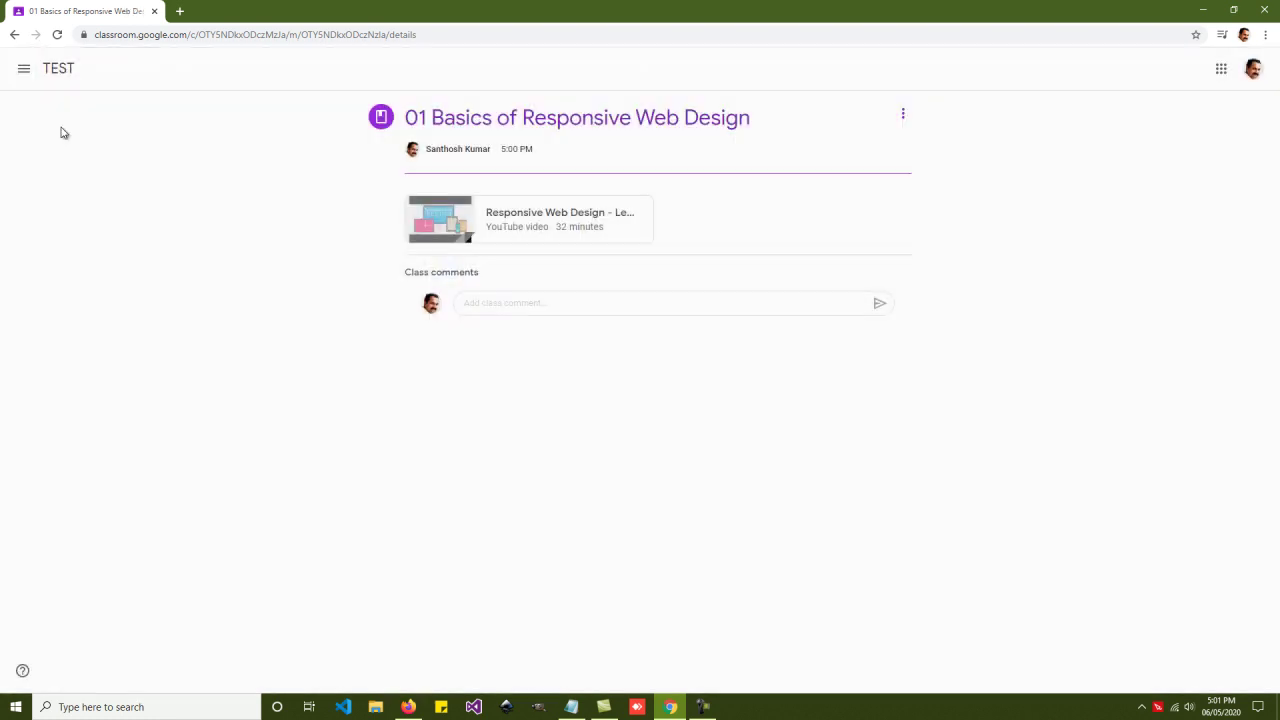
{"action": "left_click", "coordinate": [58, 72]}
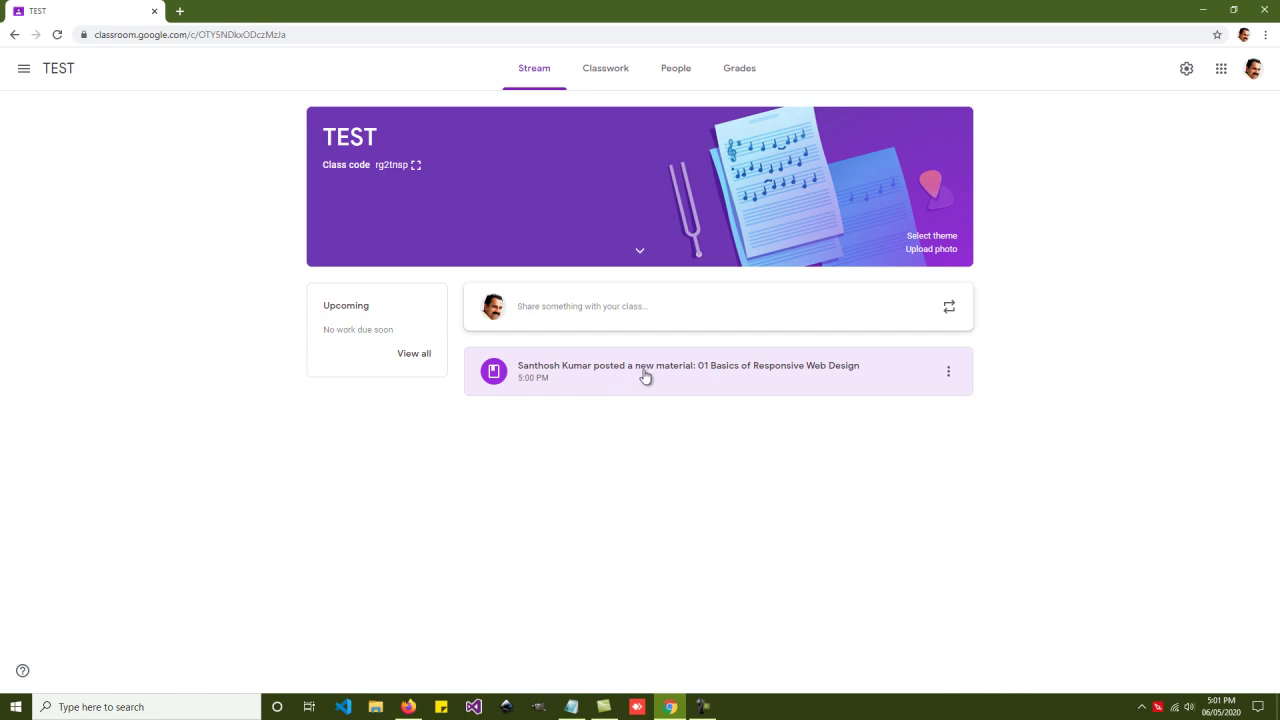
Step: Create a new assignment in the TEST classwork titled "01 Responsive Web Design"
{"action": "left_click", "coordinate": [613, 75]}
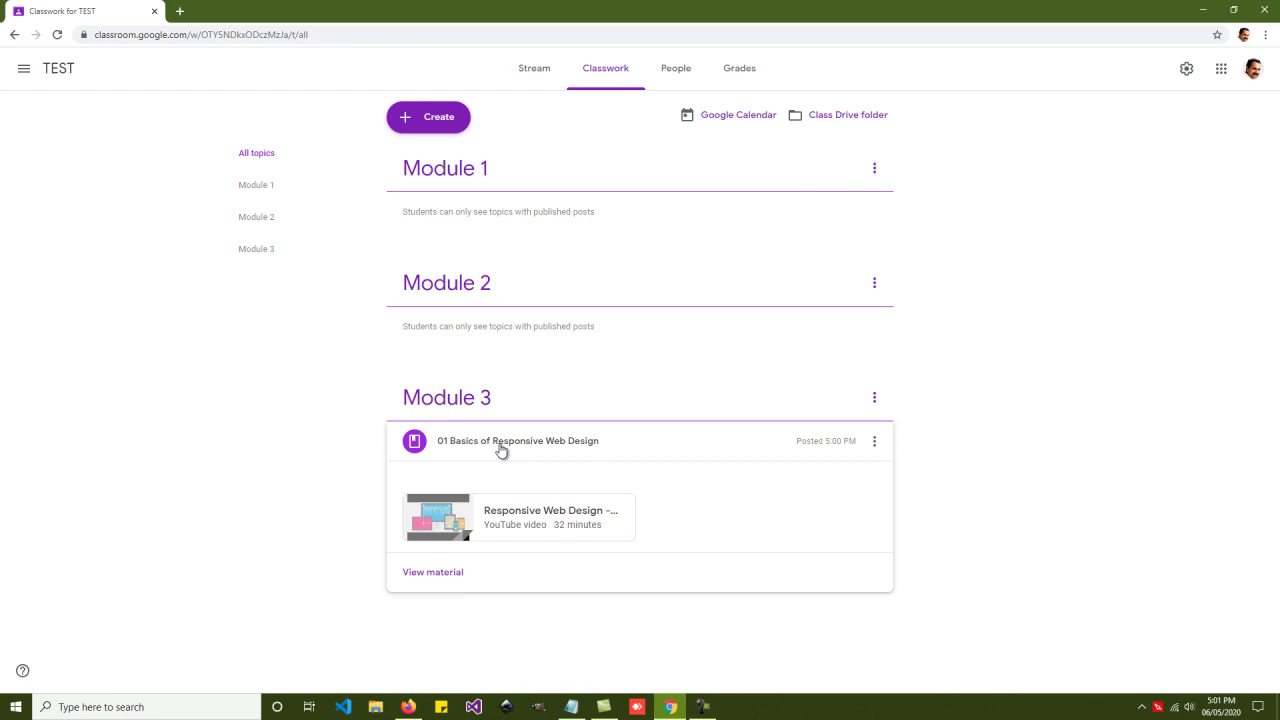
{"action": "left_click", "coordinate": [440, 120]}
{"action": "left_click", "coordinate": [443, 156]}
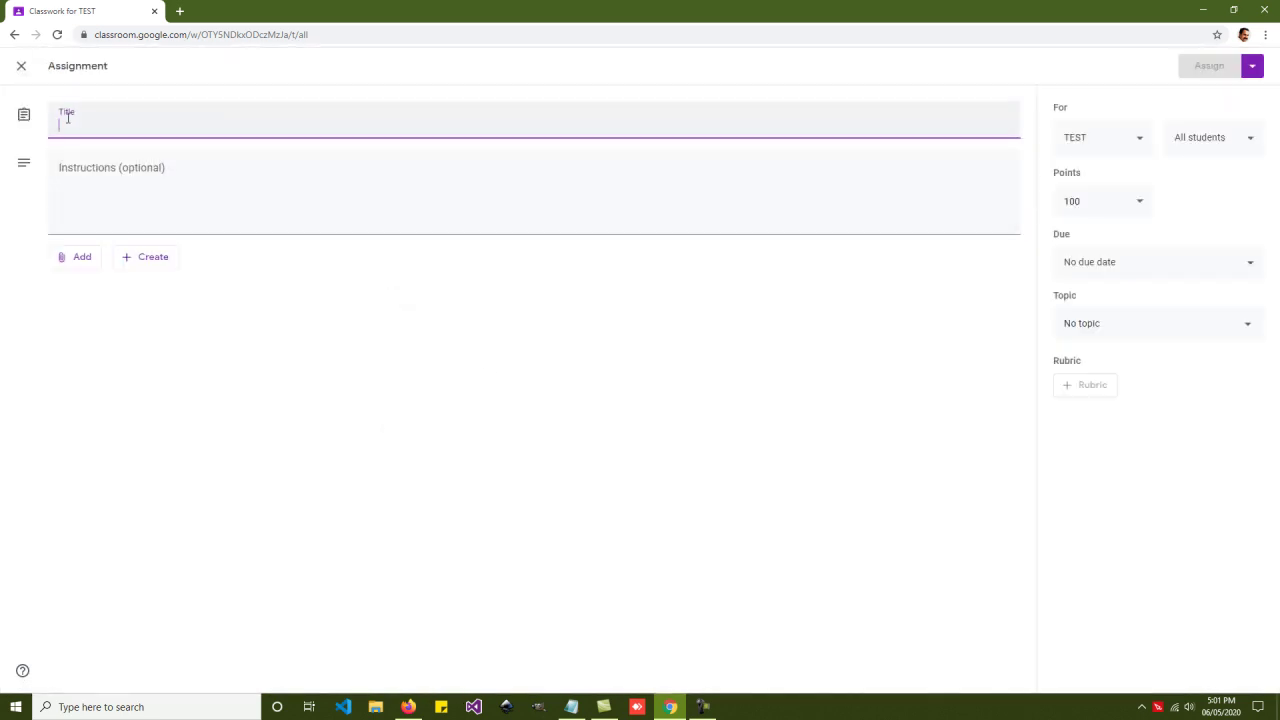
{"action": "type", "text": "01 Respo"}
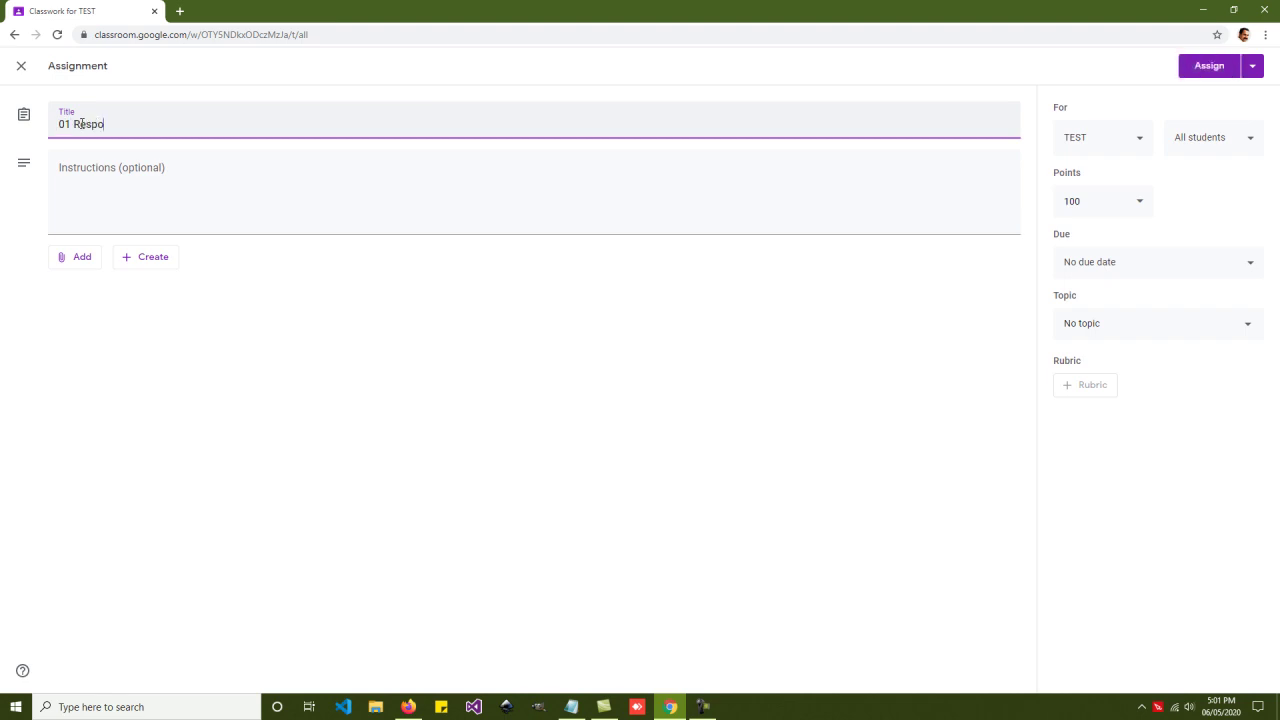
{"action": "type", "text": "nsive Web Design"}
Step: Enter the assignment instructions "Submit the assignment on or before 6th May 2020"
{"action": "left_click", "coordinate": [101, 183]}
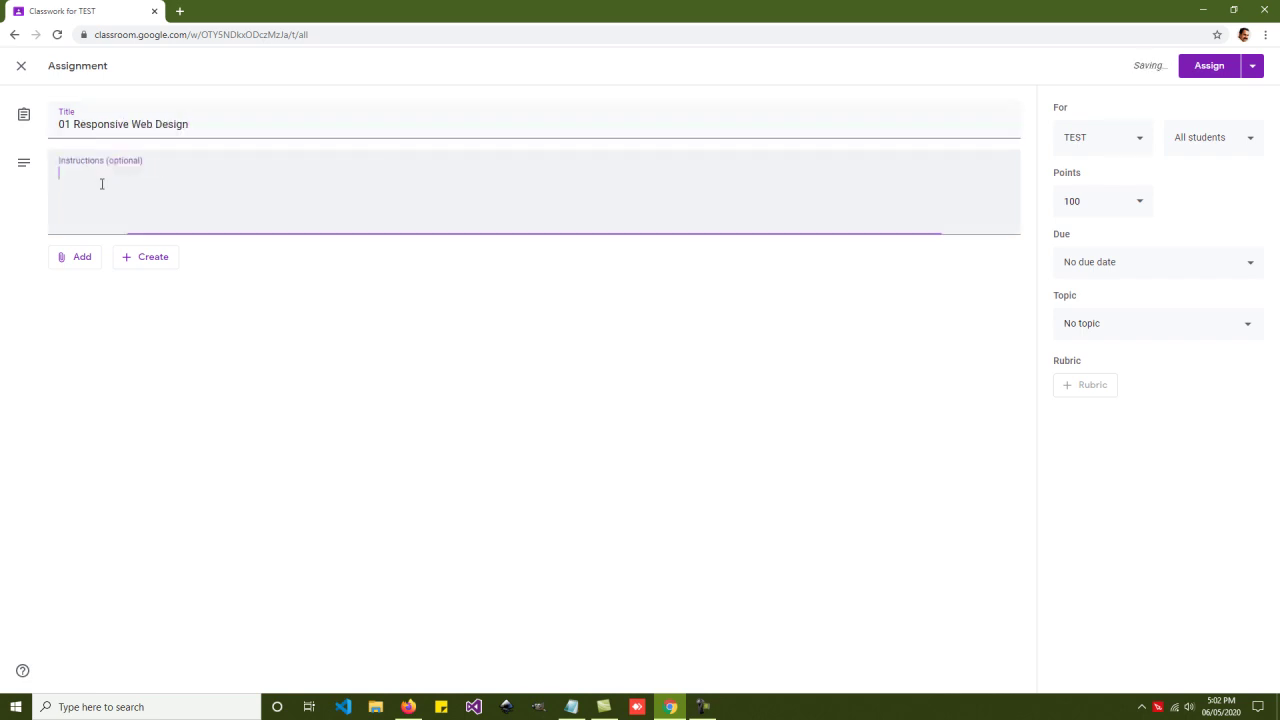
{"action": "type", "text": "Su"}
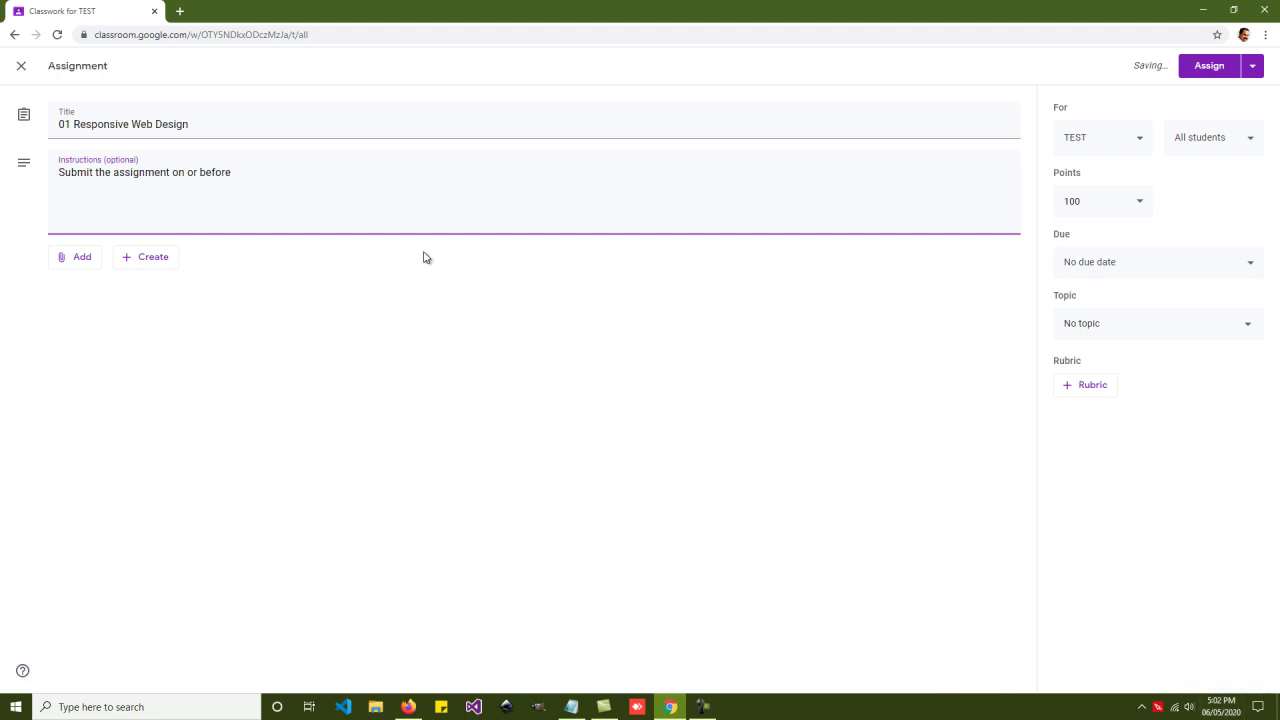
{"action": "type", "text": "6th May 2020"}
Step: Start attaching a file from the device to the assignment and browse to the Lectures folder inside RWD Challenge on the Desktop
{"action": "left_click", "coordinate": [80, 260]}
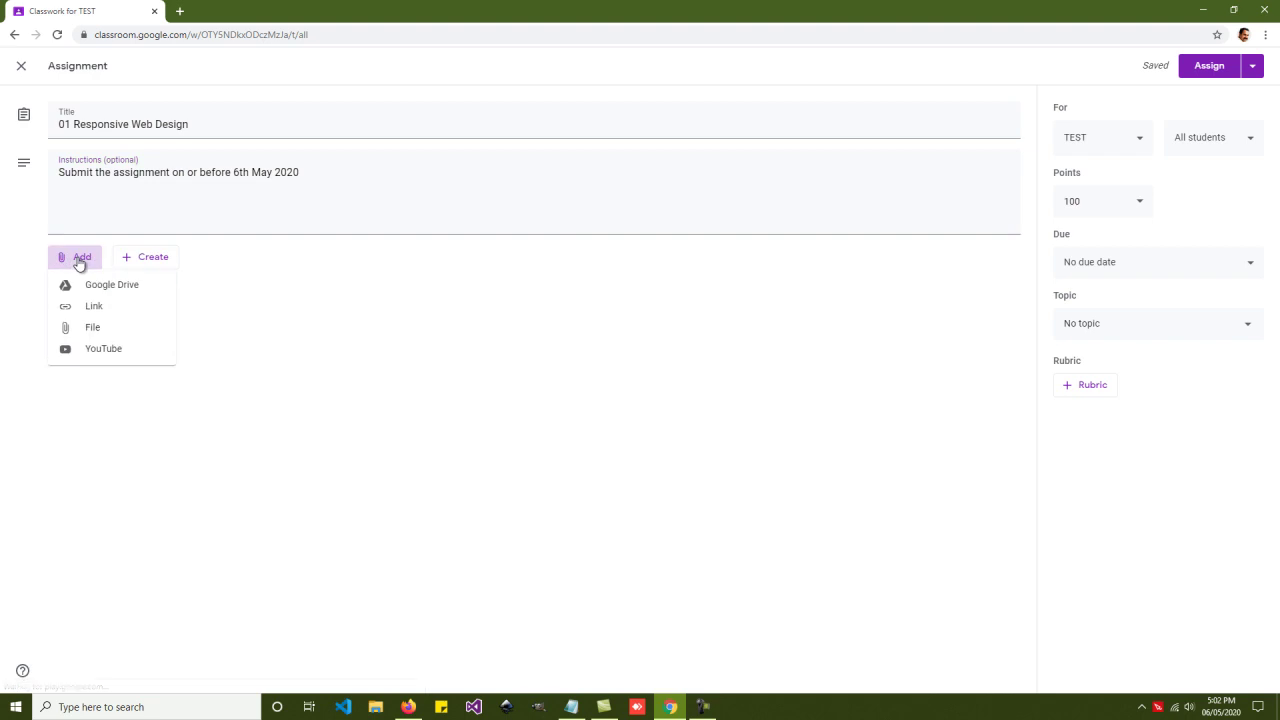
{"action": "left_click", "coordinate": [97, 329]}
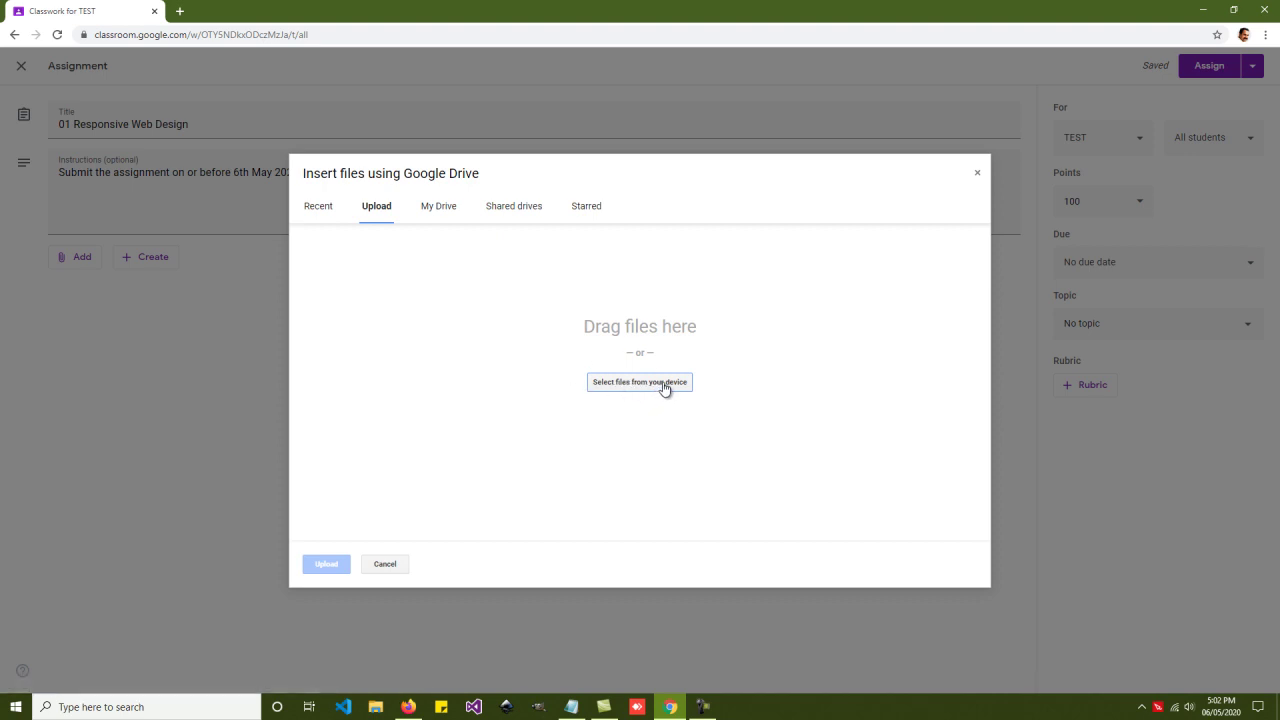
{"action": "left_click", "coordinate": [665, 387]}
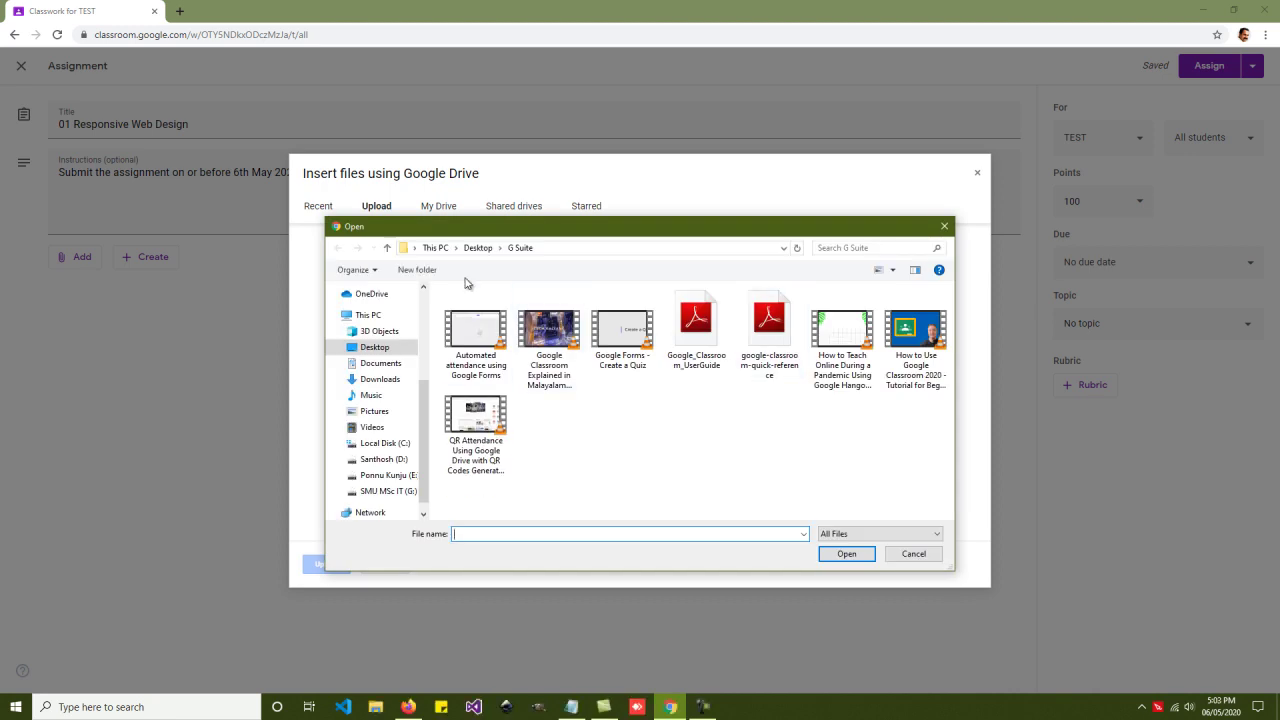
{"action": "left_click", "coordinate": [498, 247]}
{"action": "left_click", "coordinate": [478, 247]}
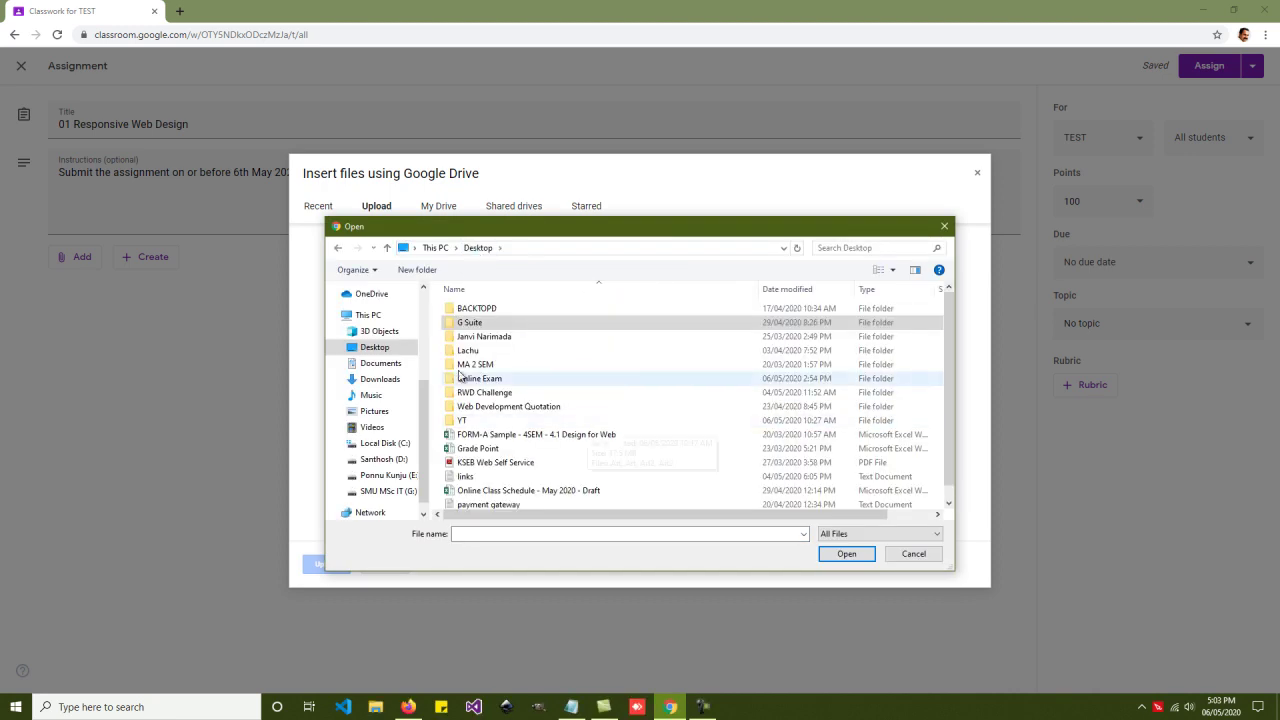
{"action": "left_click", "coordinate": [499, 325]}
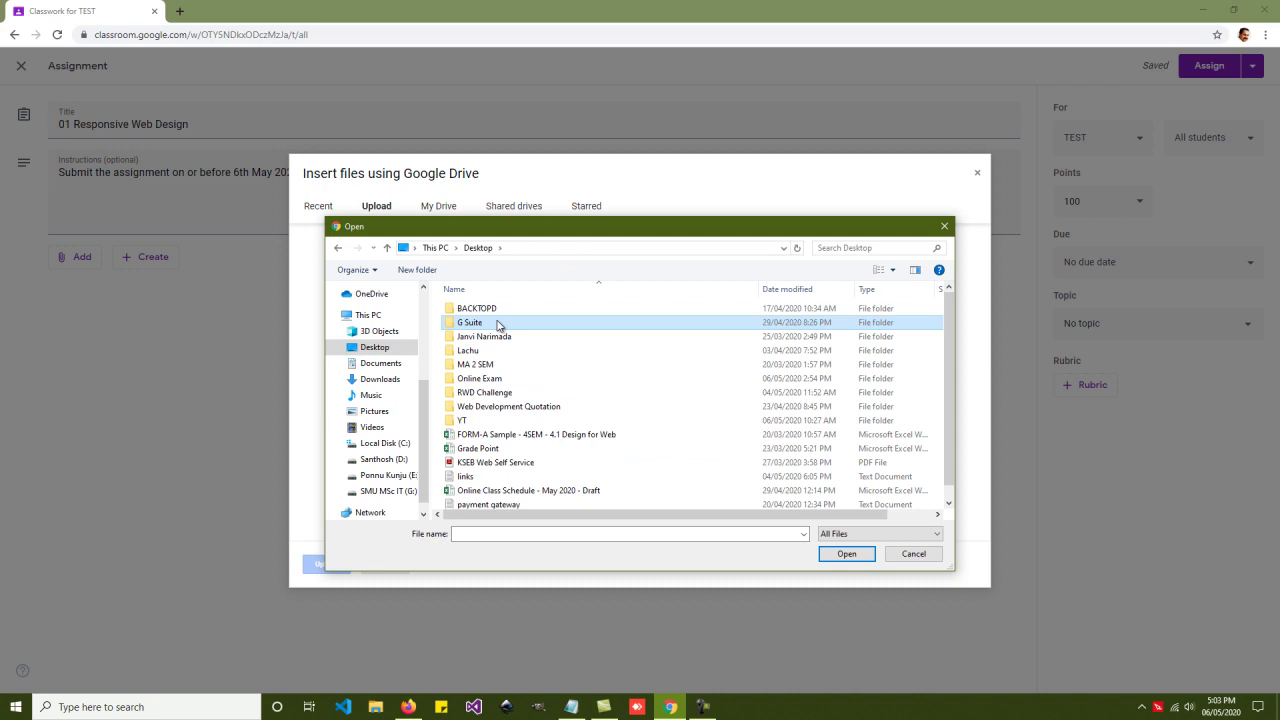
{"action": "left_click", "coordinate": [489, 395]}
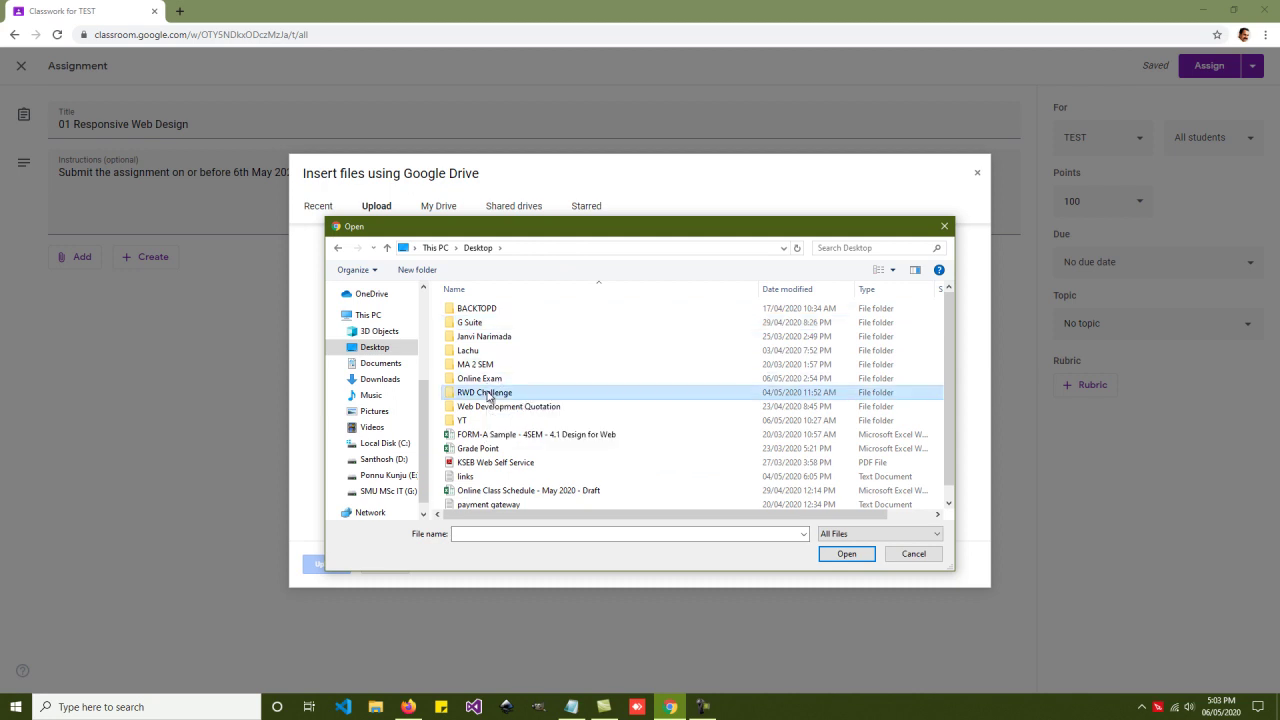
{"action": "double_click", "coordinate": [489, 394]}
{"action": "double_click", "coordinate": [485, 325]}
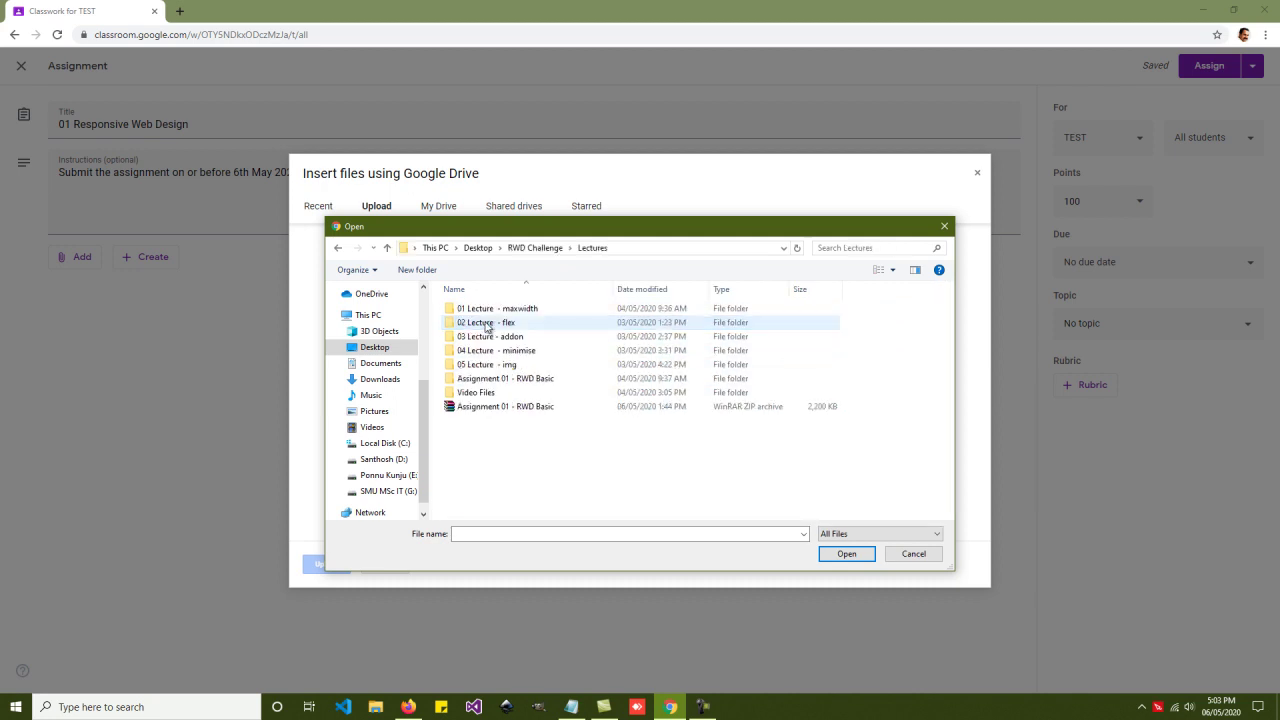
Step: Examine the "Assignment 01 - RWD Basic" folder with its images and fonts subfolders, and return to the Lectures folder
{"action": "left_click", "coordinate": [507, 381]}
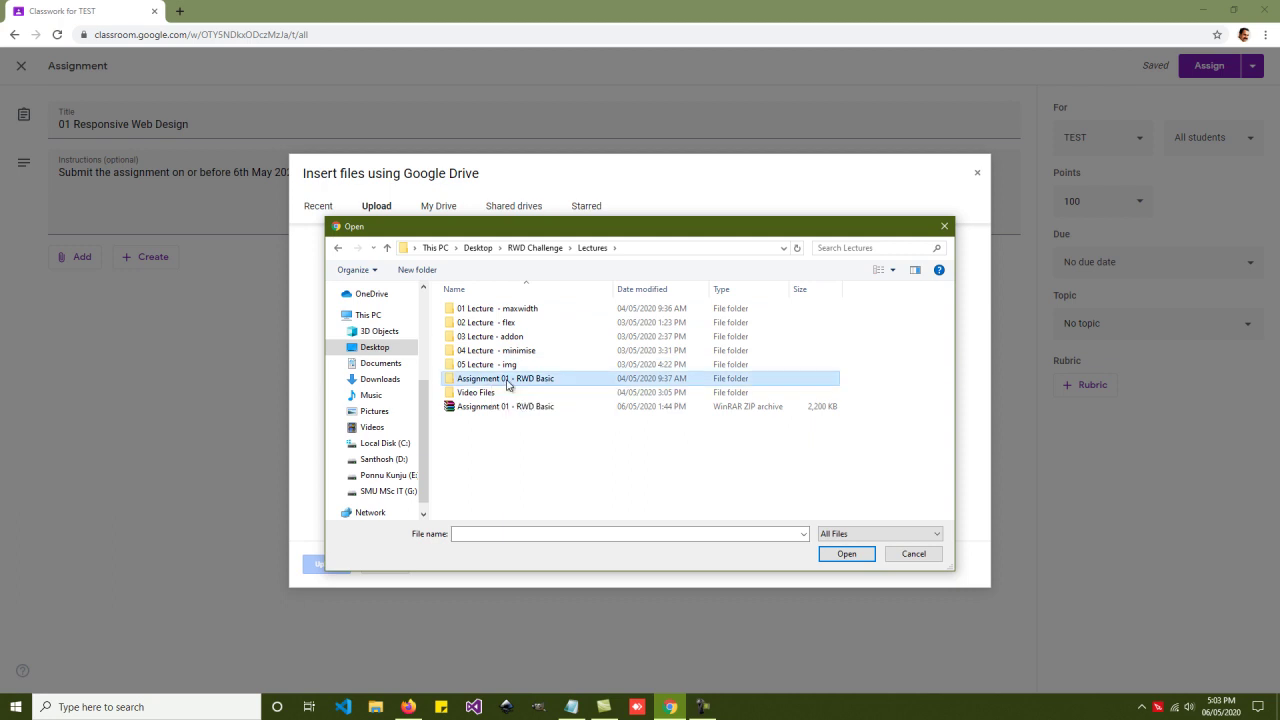
{"action": "double_click", "coordinate": [519, 383]}
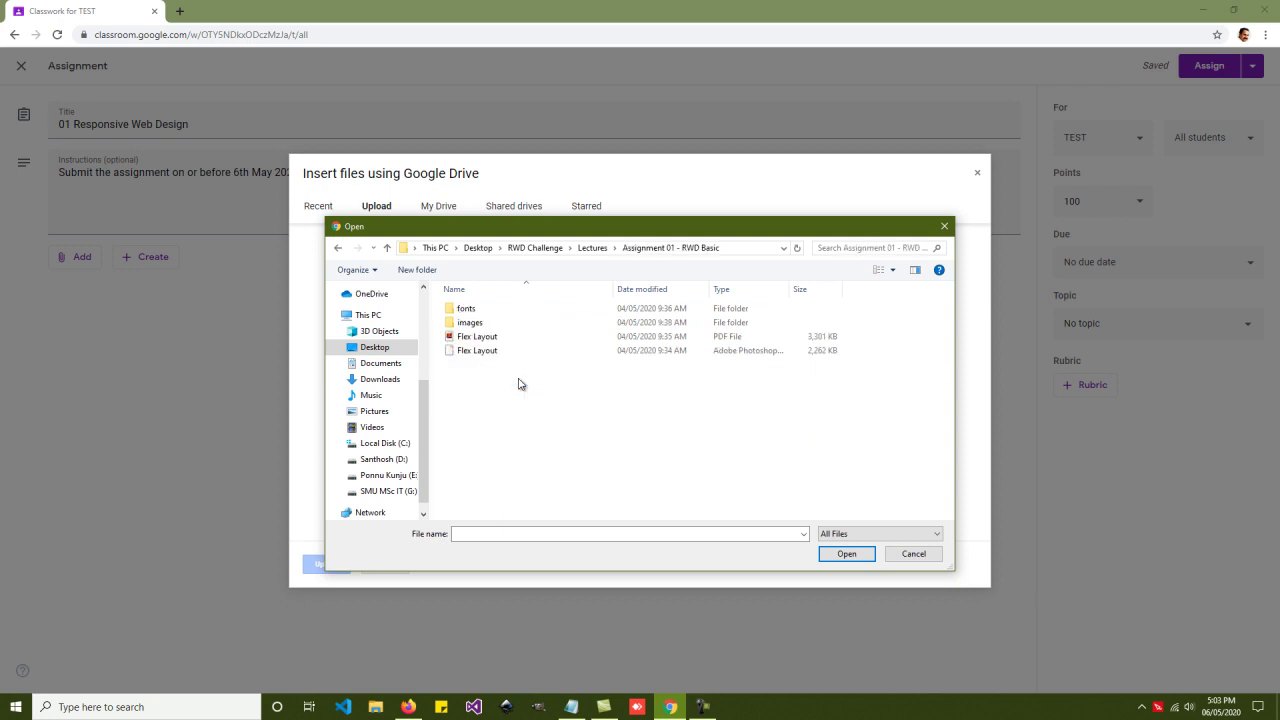
{"action": "left_click", "coordinate": [718, 340]}
{"action": "left_click", "coordinate": [471, 351]}
{"action": "left_click", "coordinate": [472, 325]}
{"action": "double_click", "coordinate": [471, 323]}
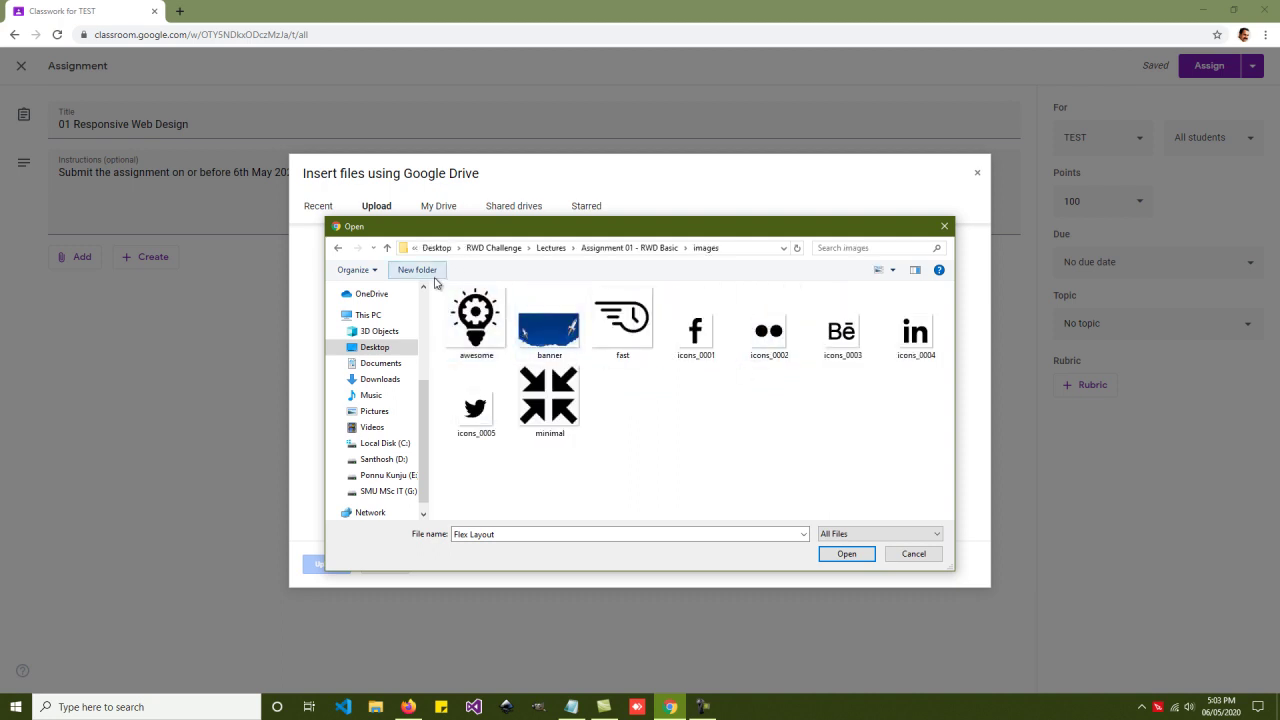
{"action": "left_click", "coordinate": [658, 250]}
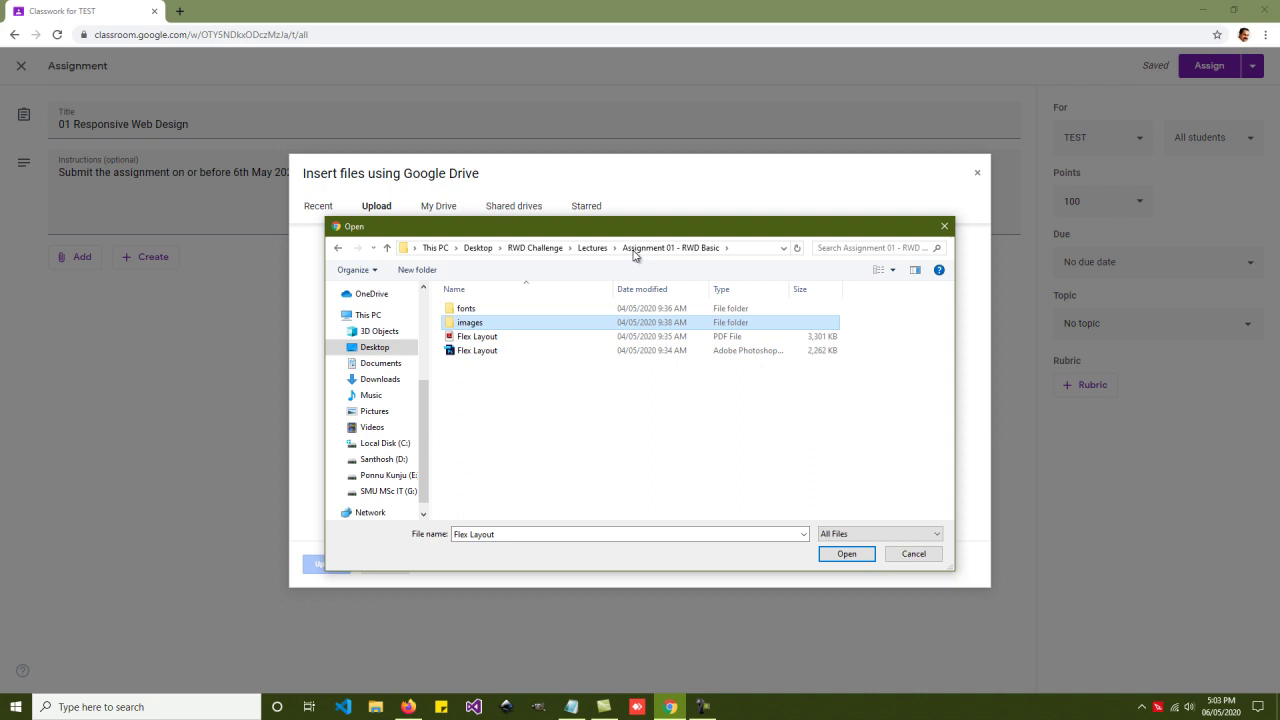
{"action": "double_click", "coordinate": [480, 310]}
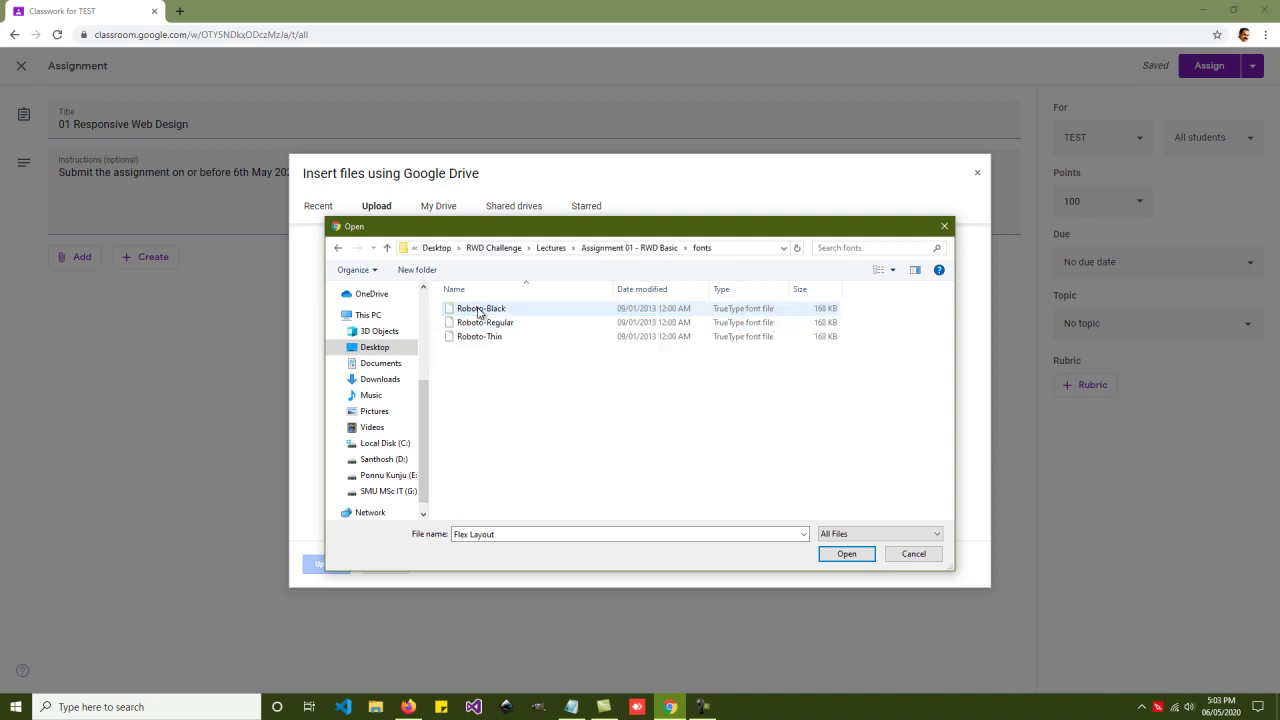
{"action": "left_click", "coordinate": [634, 250]}
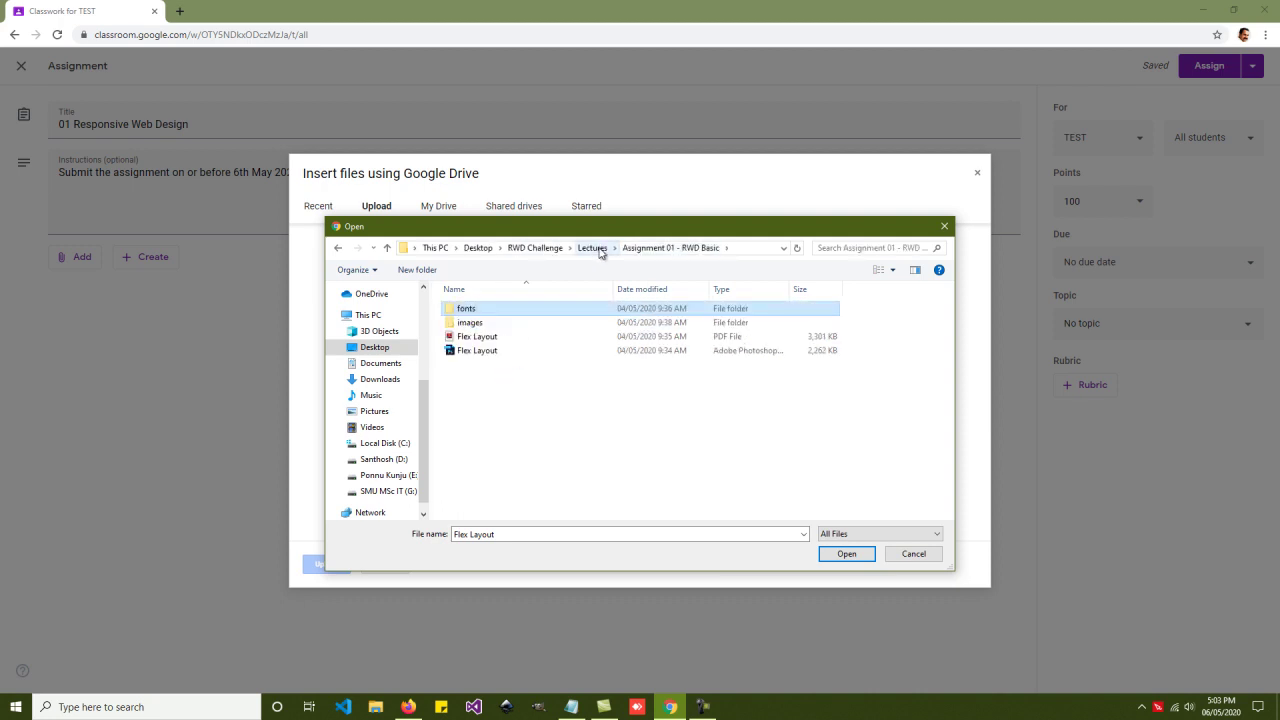
{"action": "left_click", "coordinate": [598, 249]}
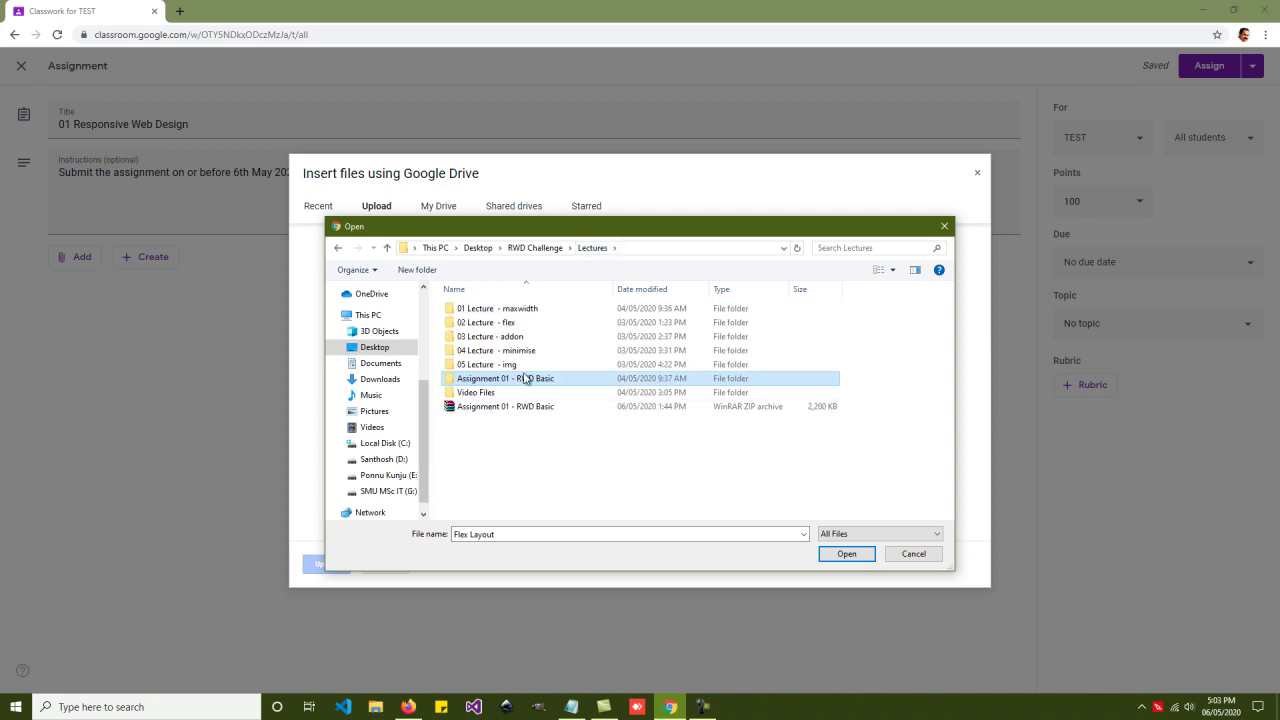
Step: Review the options for compressing the "Assignment 01 - RWD Basic" folder into an archive, without running any of them
{"action": "mouse_move", "coordinate": [523, 386]}
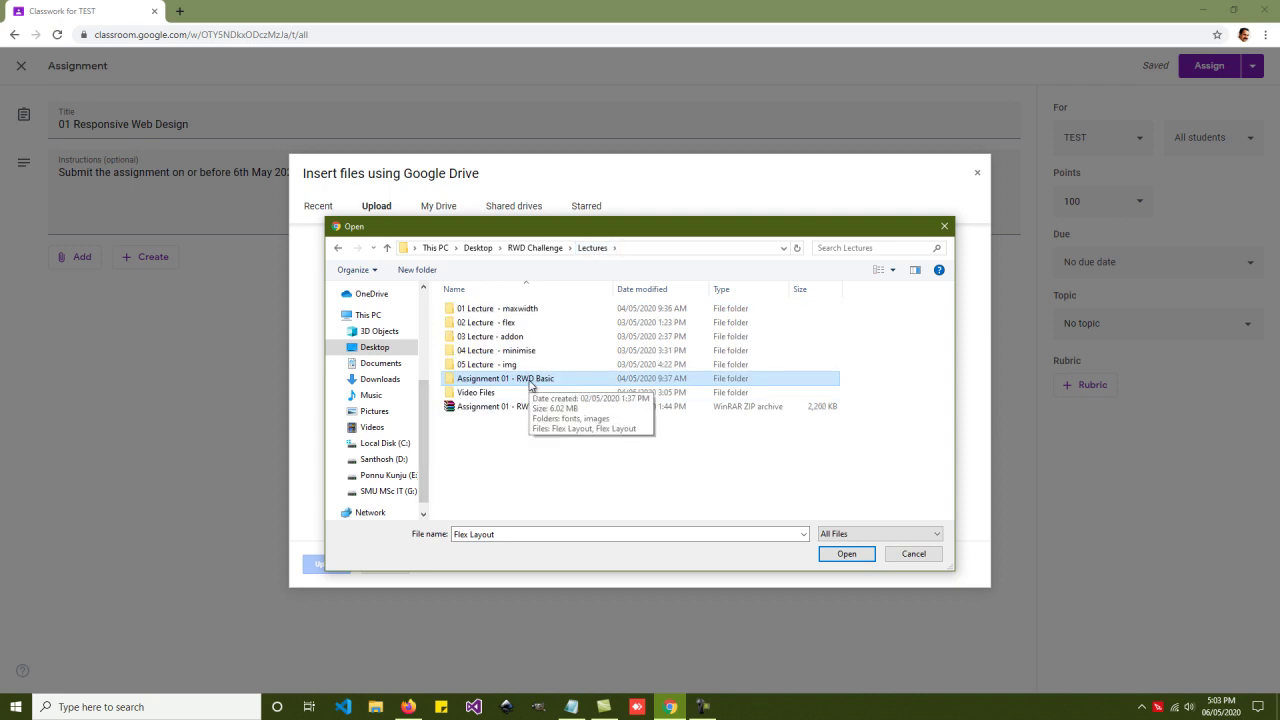
{"action": "left_click", "coordinate": [526, 379]}
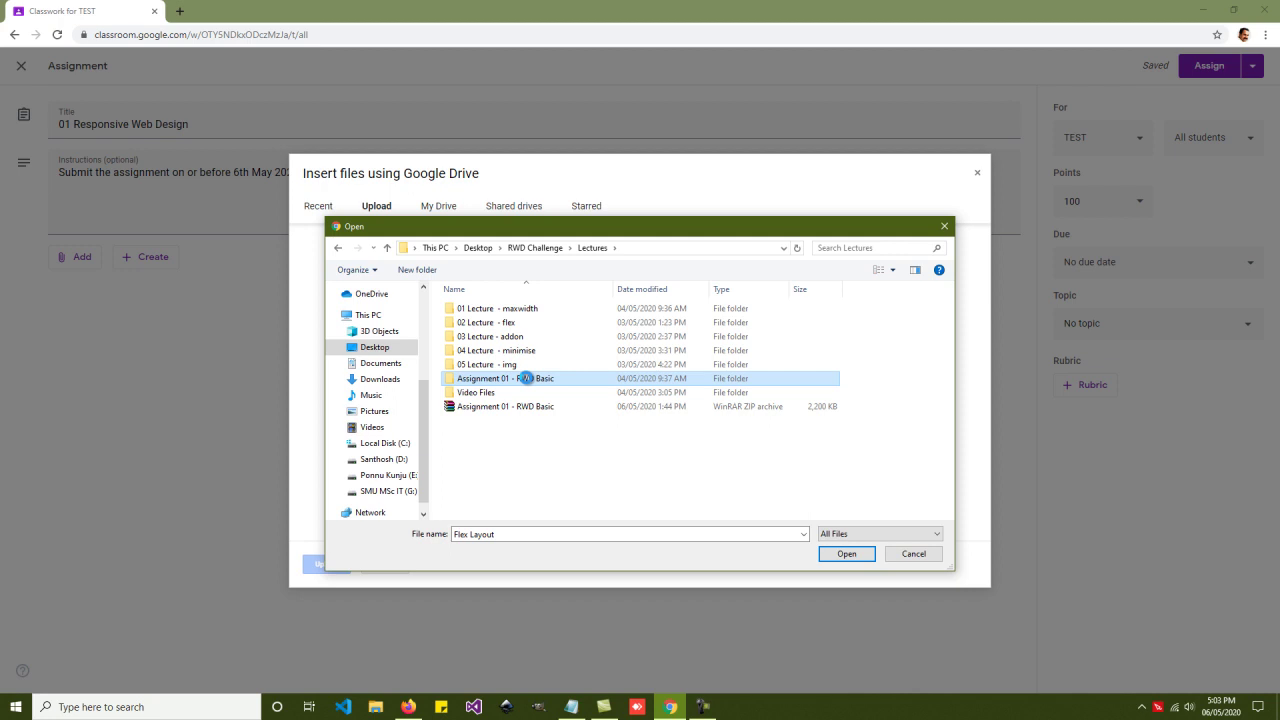
{"action": "right_click", "coordinate": [527, 380]}
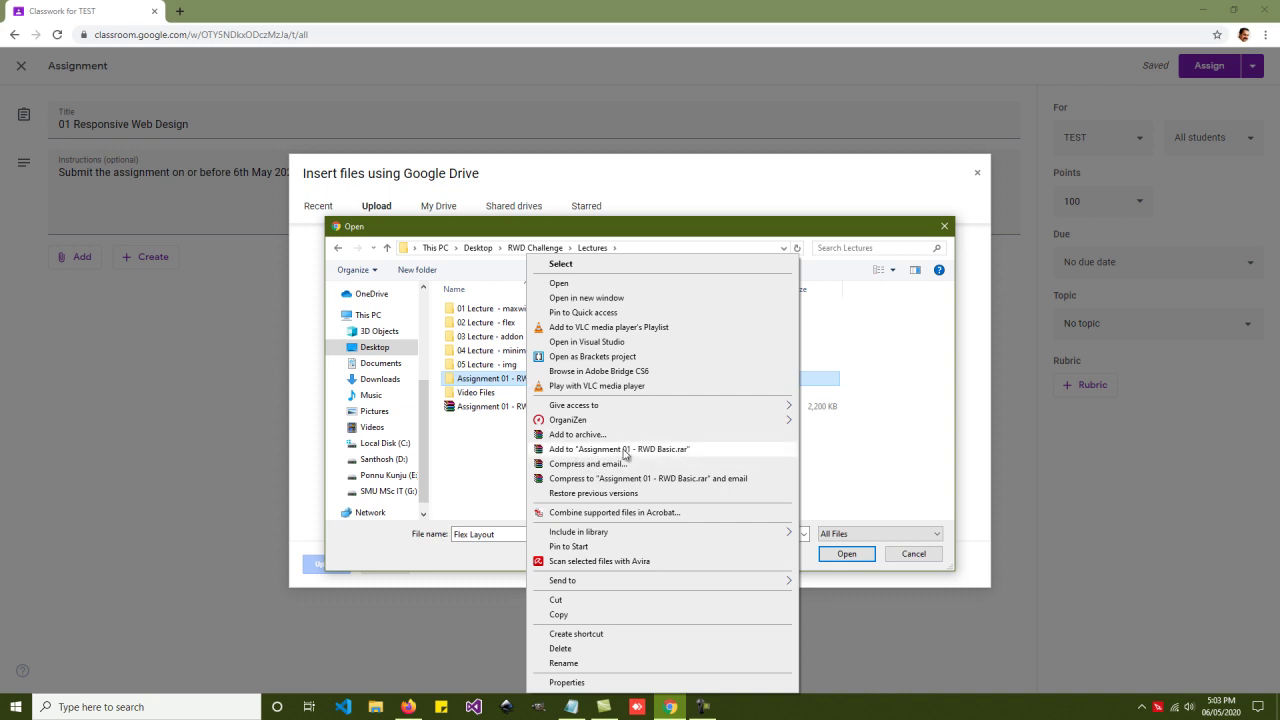
{"action": "mouse_move", "coordinate": [607, 582]}
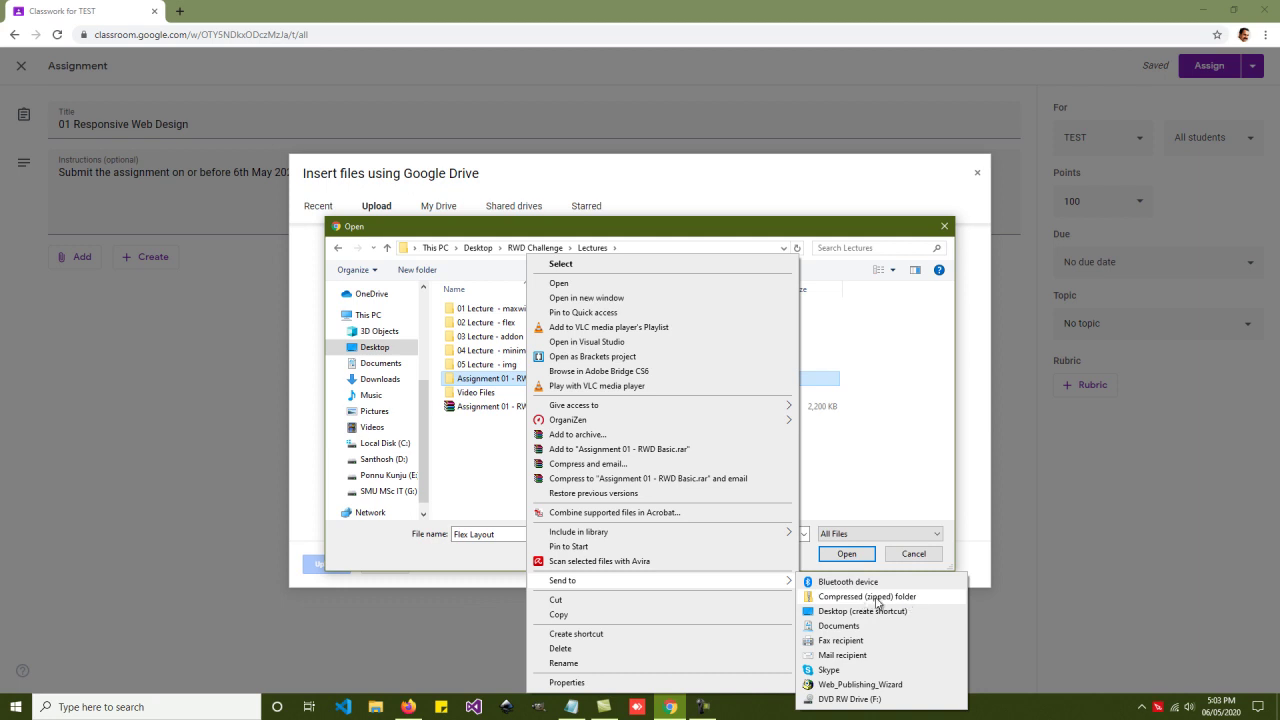
{"action": "left_click", "coordinate": [886, 412]}
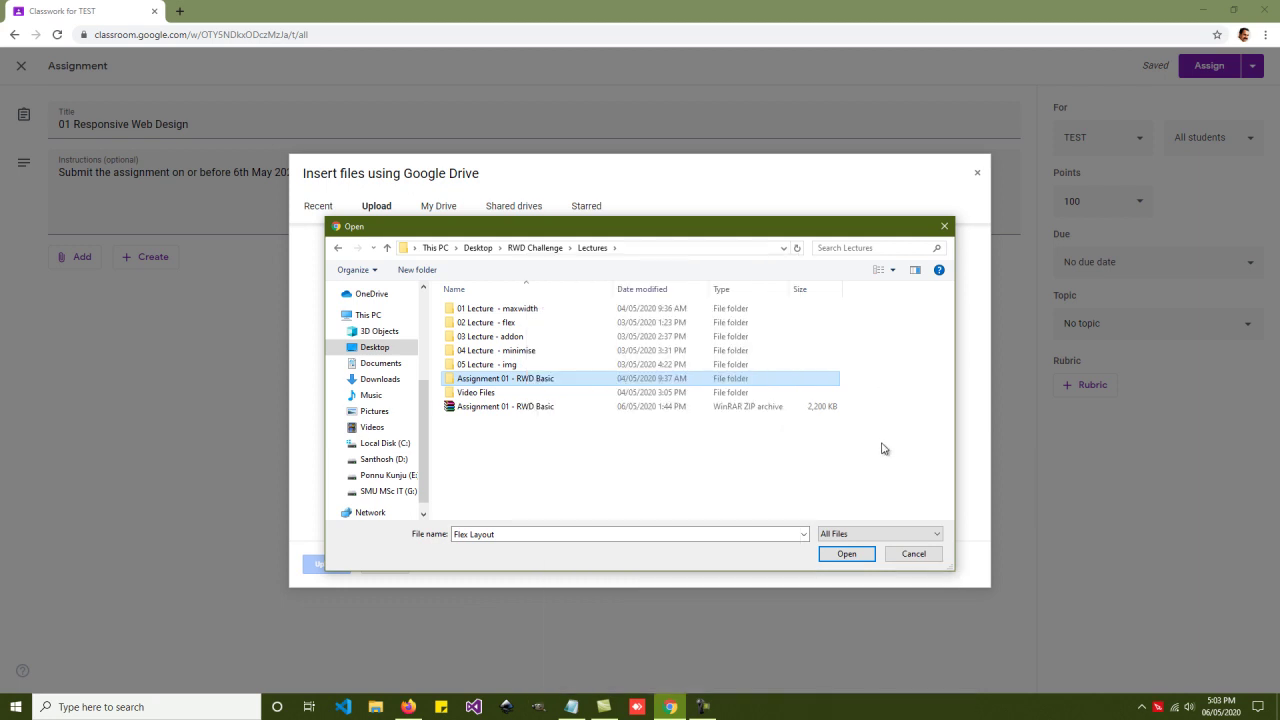
{"action": "left_click", "coordinate": [885, 447]}
Step: Upload the existing "Assignment 01 - RWD Basic" zip archive as the assignment's attachment
{"action": "left_click", "coordinate": [510, 418]}
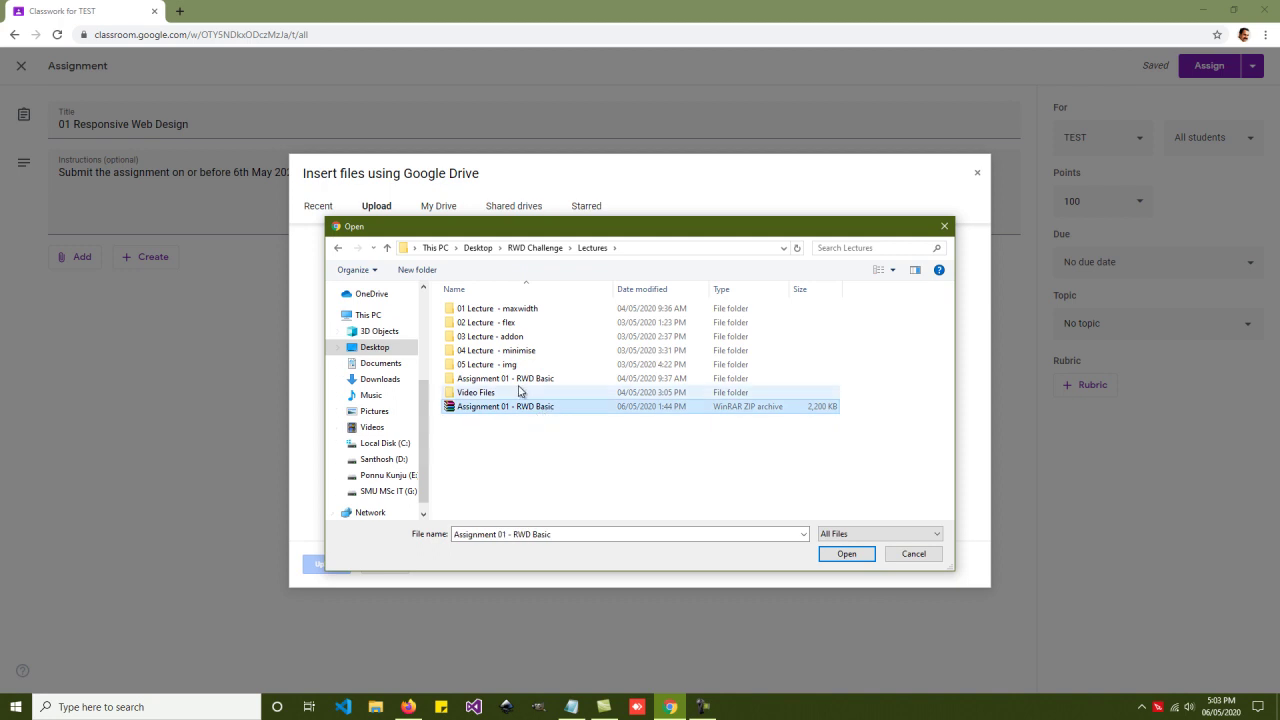
{"action": "left_click", "coordinate": [845, 554]}
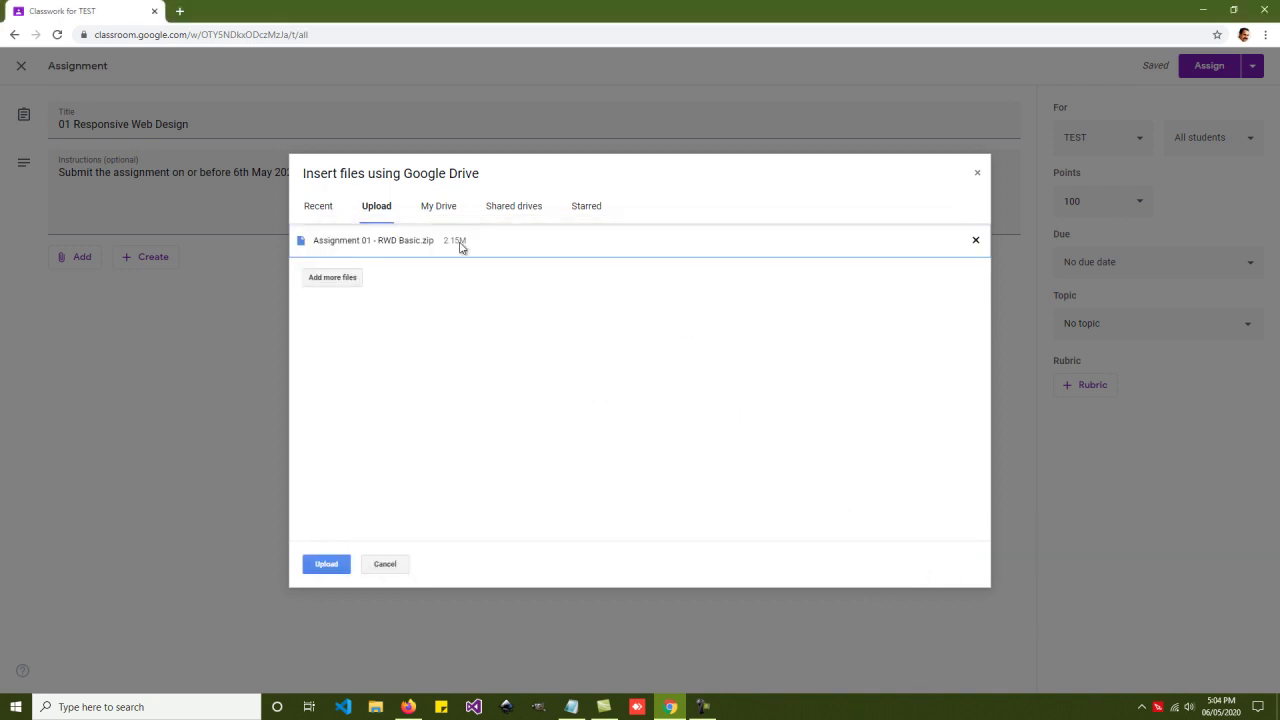
{"action": "left_click", "coordinate": [338, 565]}
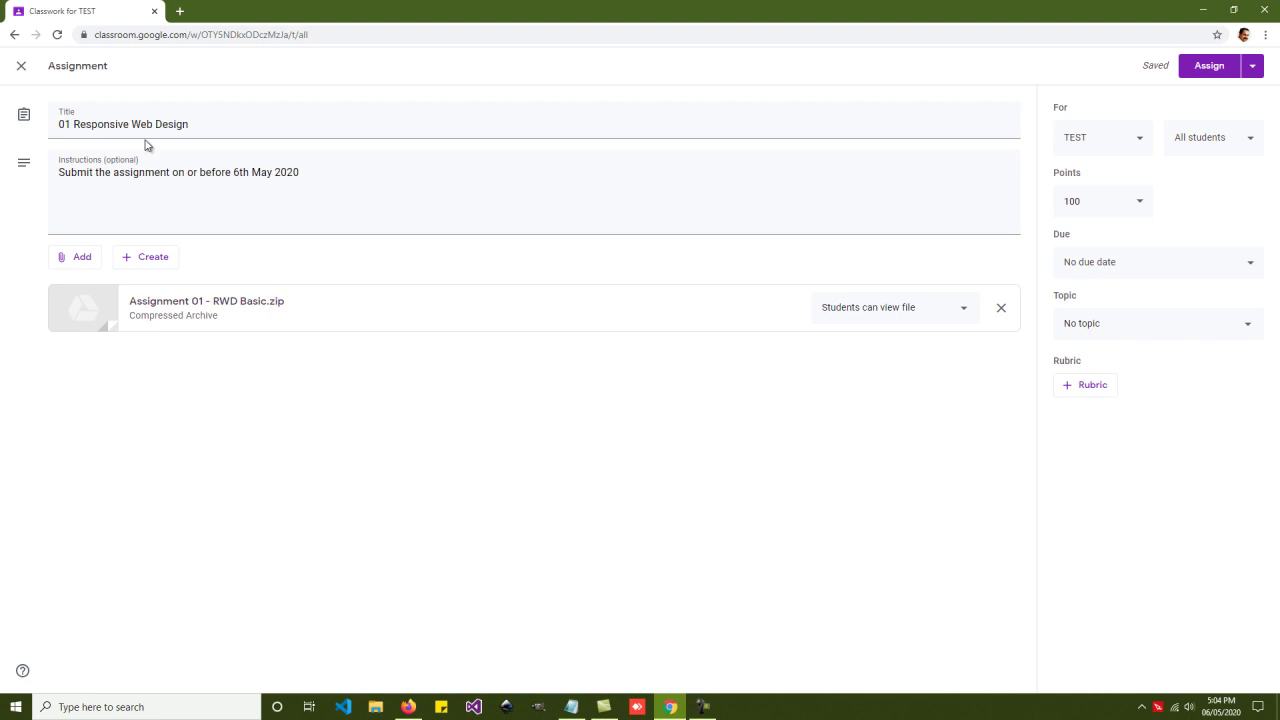
Step: Check the class and student selection, keeping TEST and all students, and set the assignment's points to 10
{"action": "left_click", "coordinate": [1137, 143]}
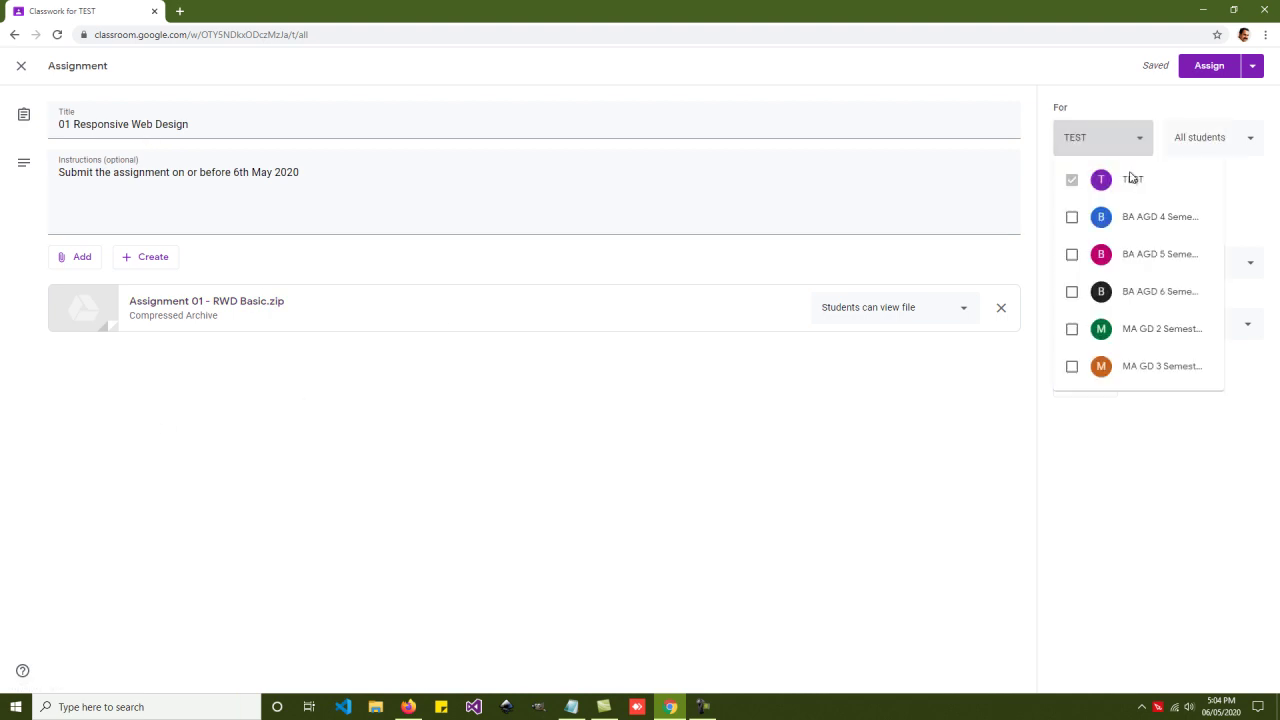
{"action": "left_click", "coordinate": [1208, 141]}
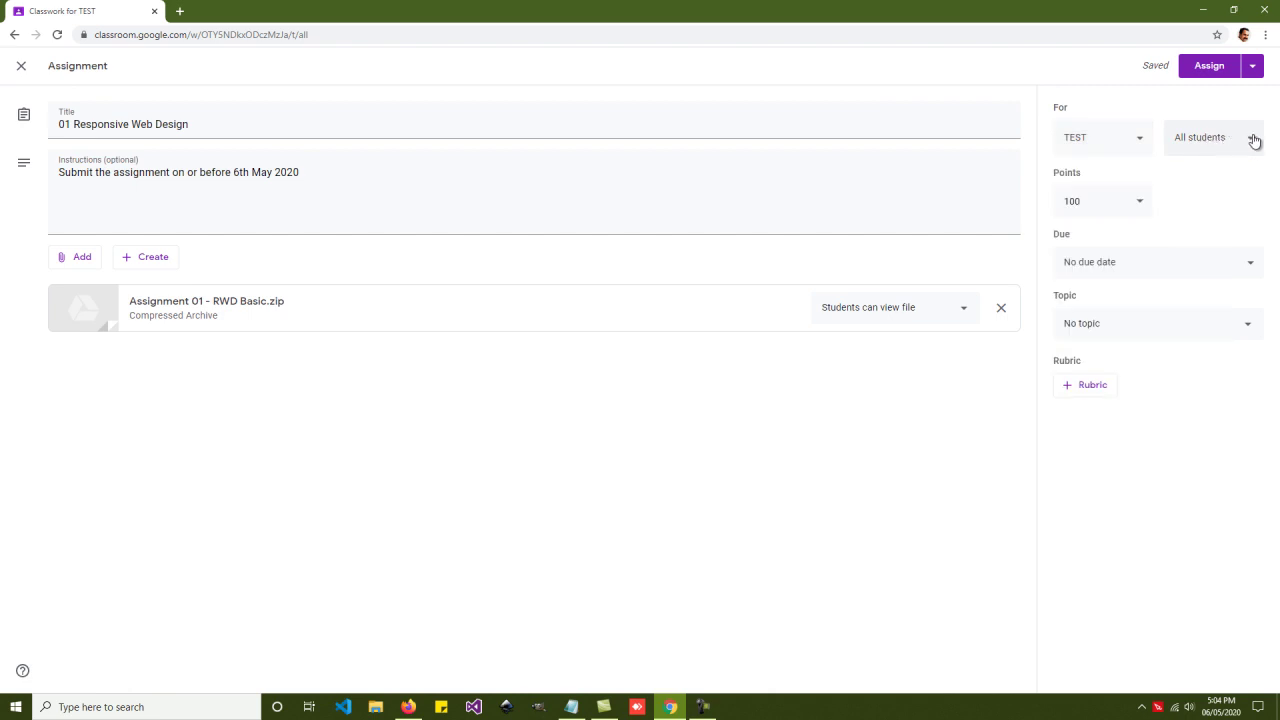
{"action": "left_click", "coordinate": [1252, 141]}
{"action": "left_click", "coordinate": [1250, 139]}
{"action": "left_click_drag", "start_coordinate": [1100, 199], "coordinate": [1050, 208]}
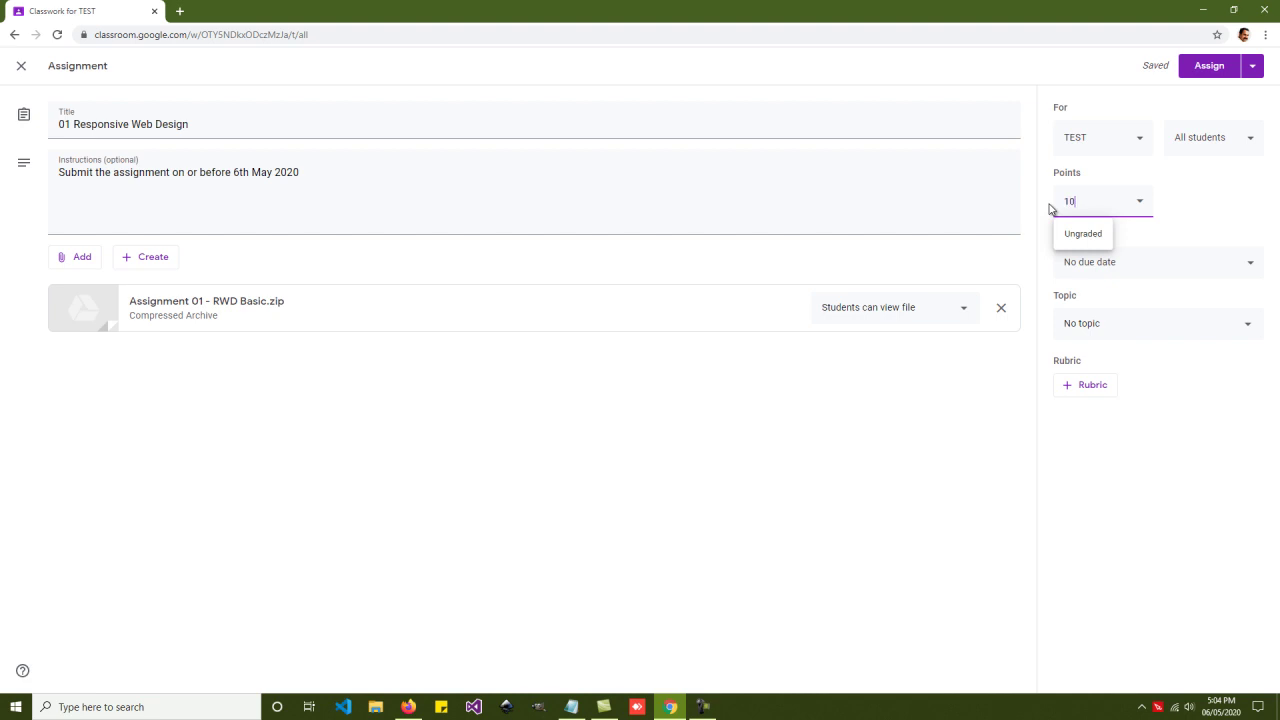
{"action": "left_click", "coordinate": [1144, 466]}
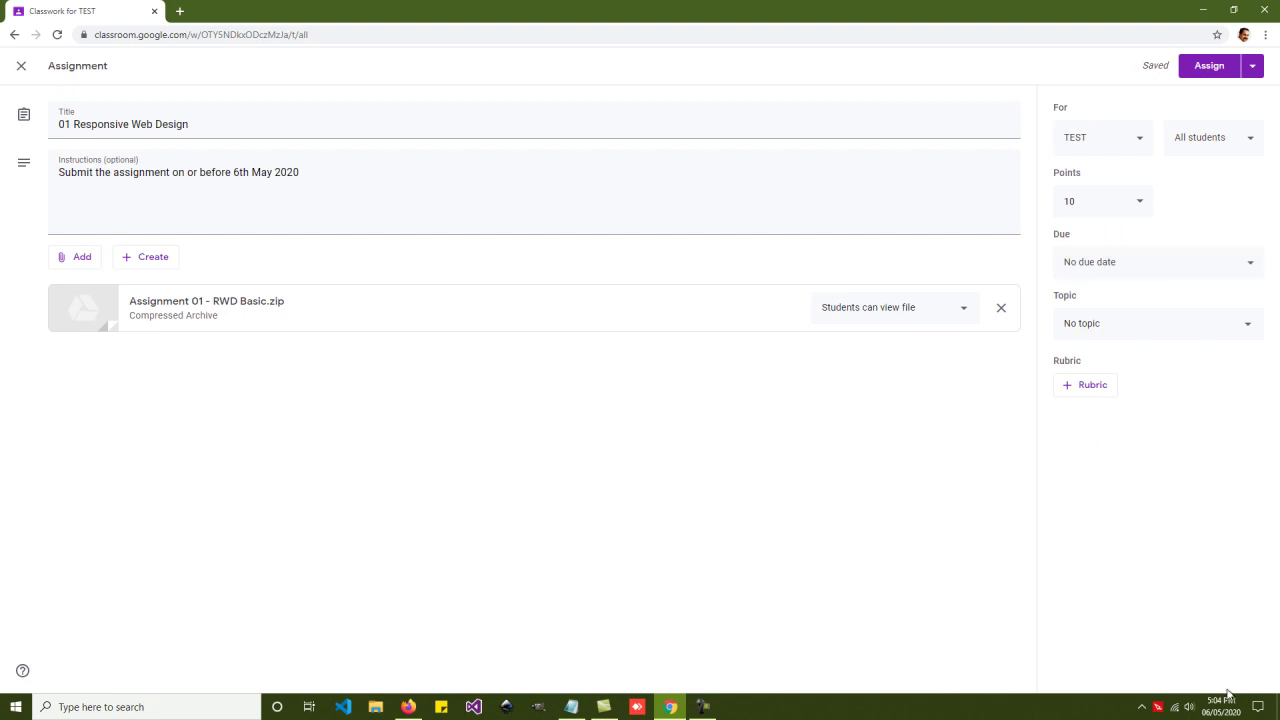
Step: Set the assignment's due date to May 6, 2020 and its due time to 5:15 PM
{"action": "left_click", "coordinate": [1155, 265]}
{"action": "left_click", "coordinate": [1154, 324]}
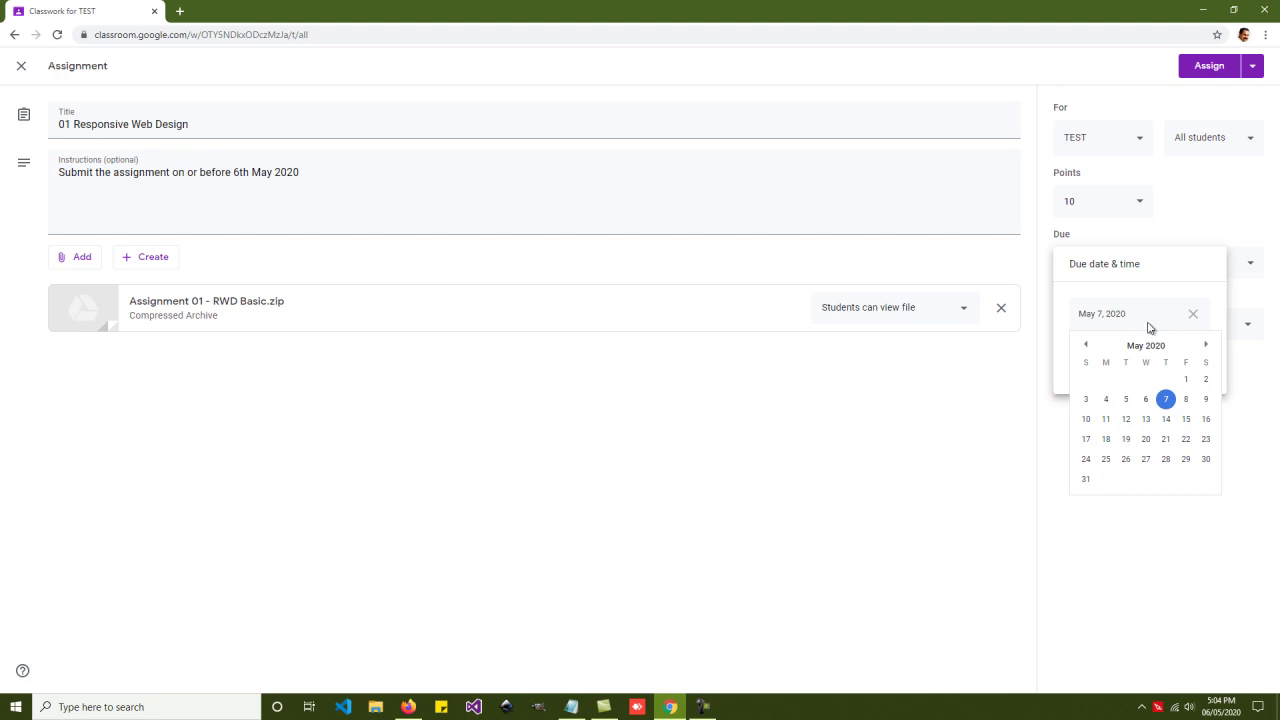
{"action": "left_click", "coordinate": [1147, 401]}
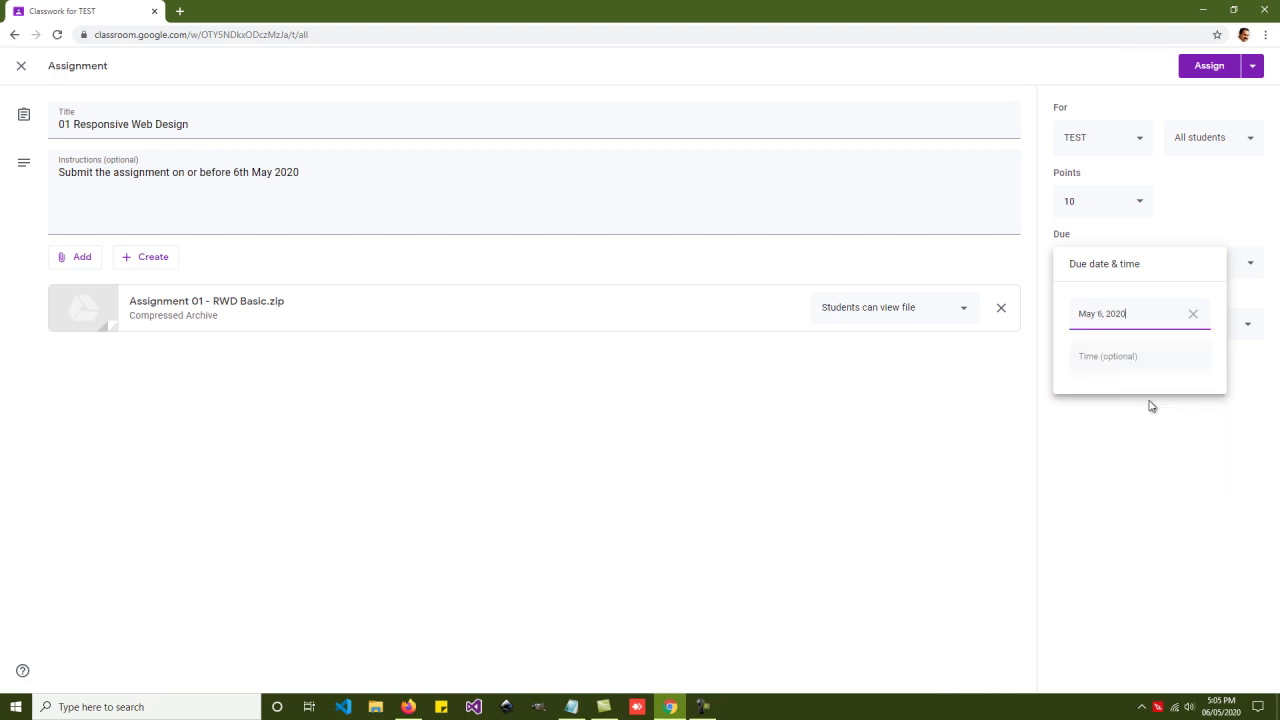
{"action": "left_click", "coordinate": [1114, 360]}
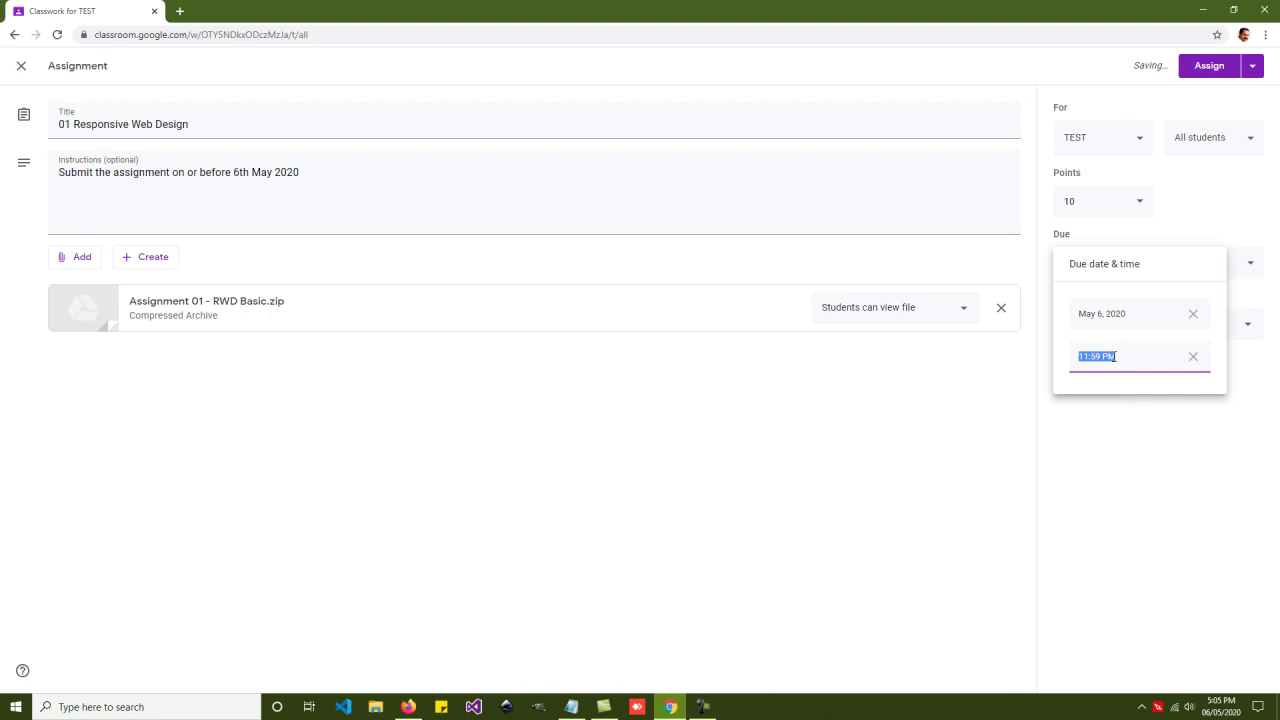
{"action": "type", "text": "5:15 PM"}
{"action": "left_click", "coordinate": [1128, 468]}
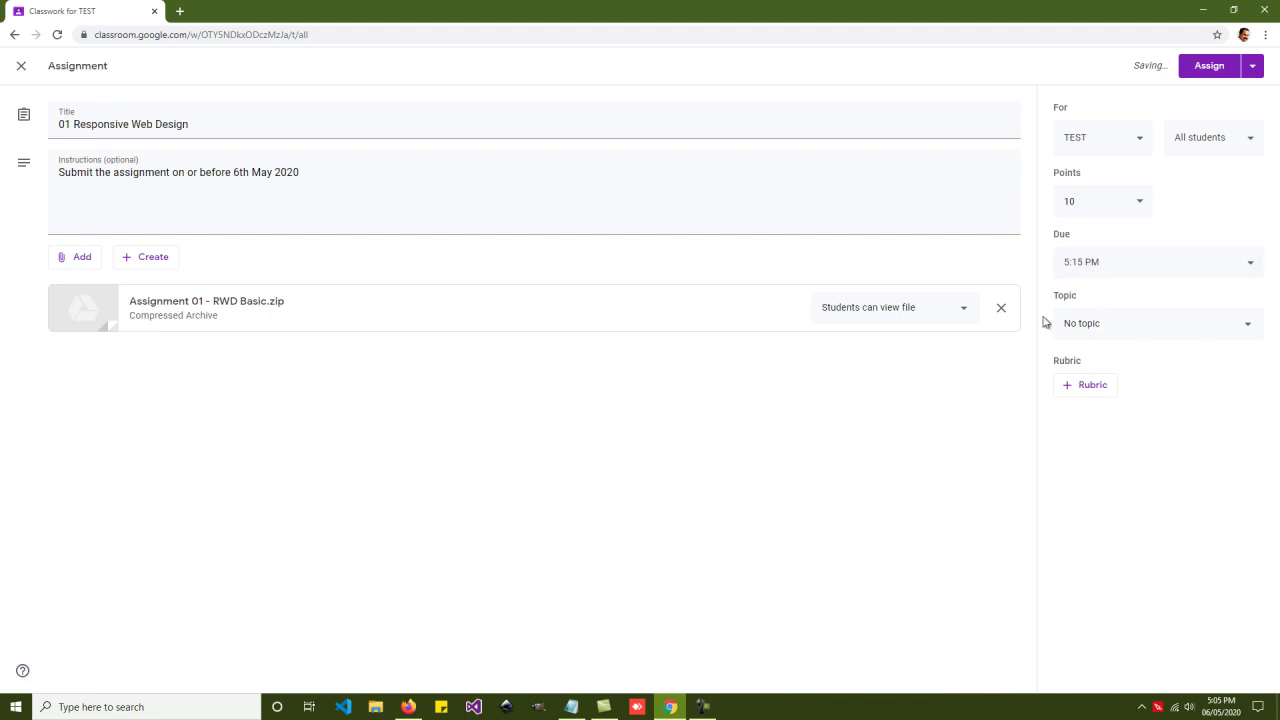
Step: Assign the work to students under the Module 3 topic and expand the posted "01 Responsive Web Design" assignment
{"action": "left_click", "coordinate": [1128, 327]}
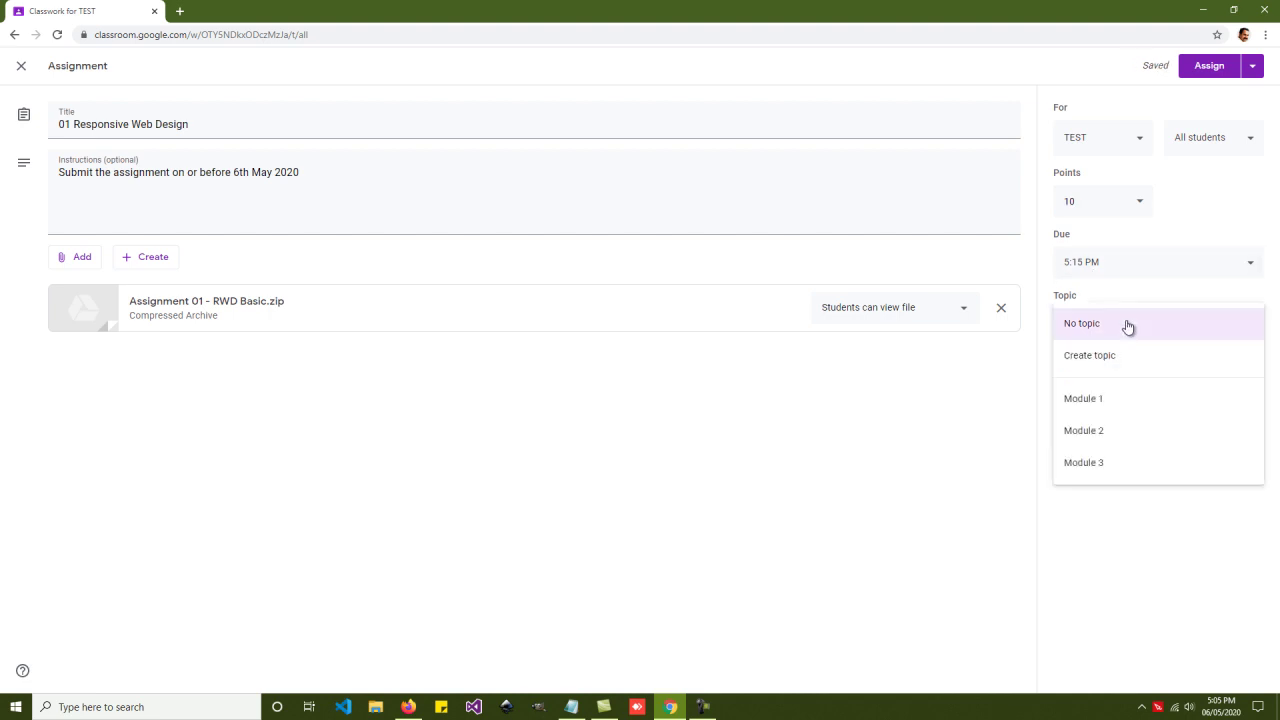
{"action": "left_click", "coordinate": [1100, 464]}
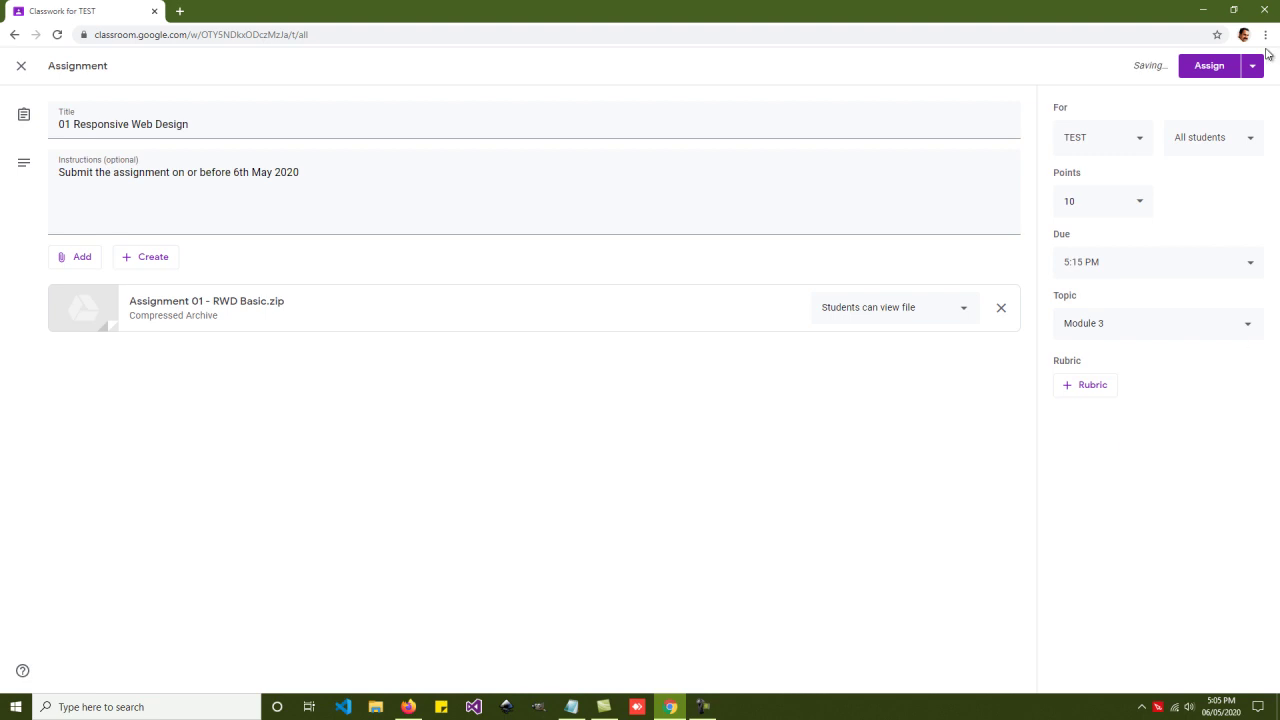
{"action": "left_click", "coordinate": [1215, 70]}
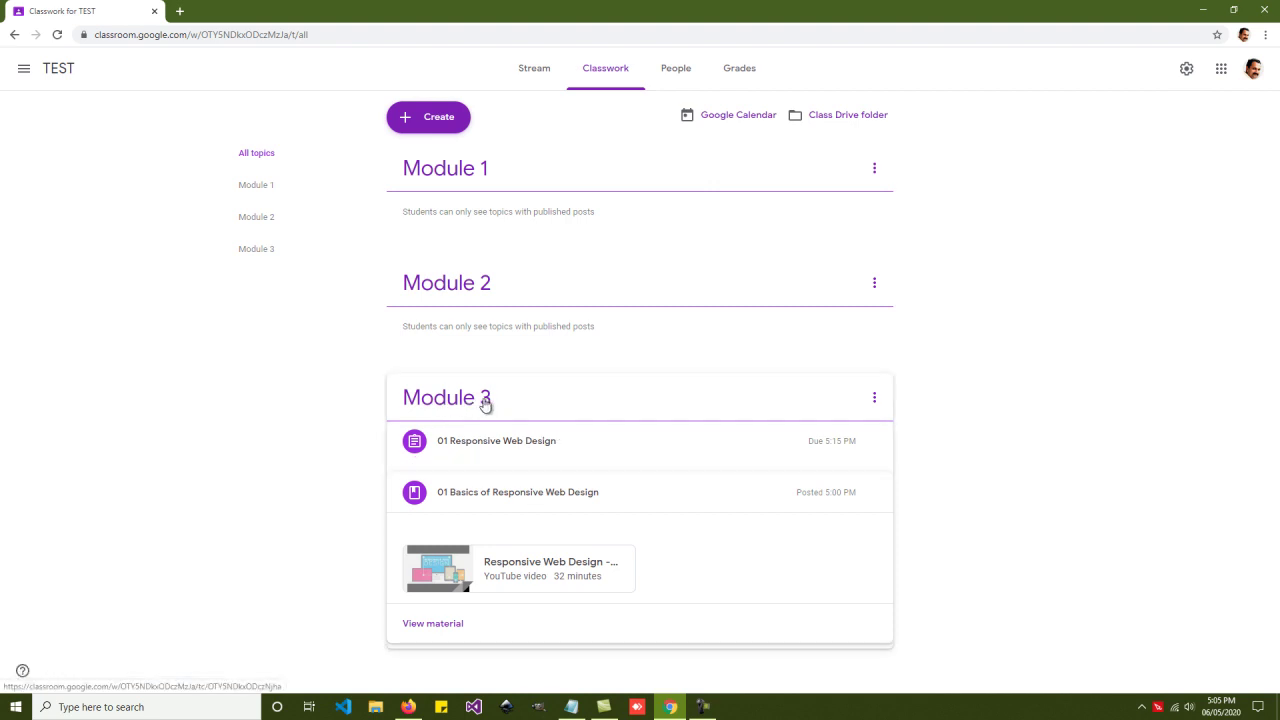
{"action": "left_click", "coordinate": [528, 445]}
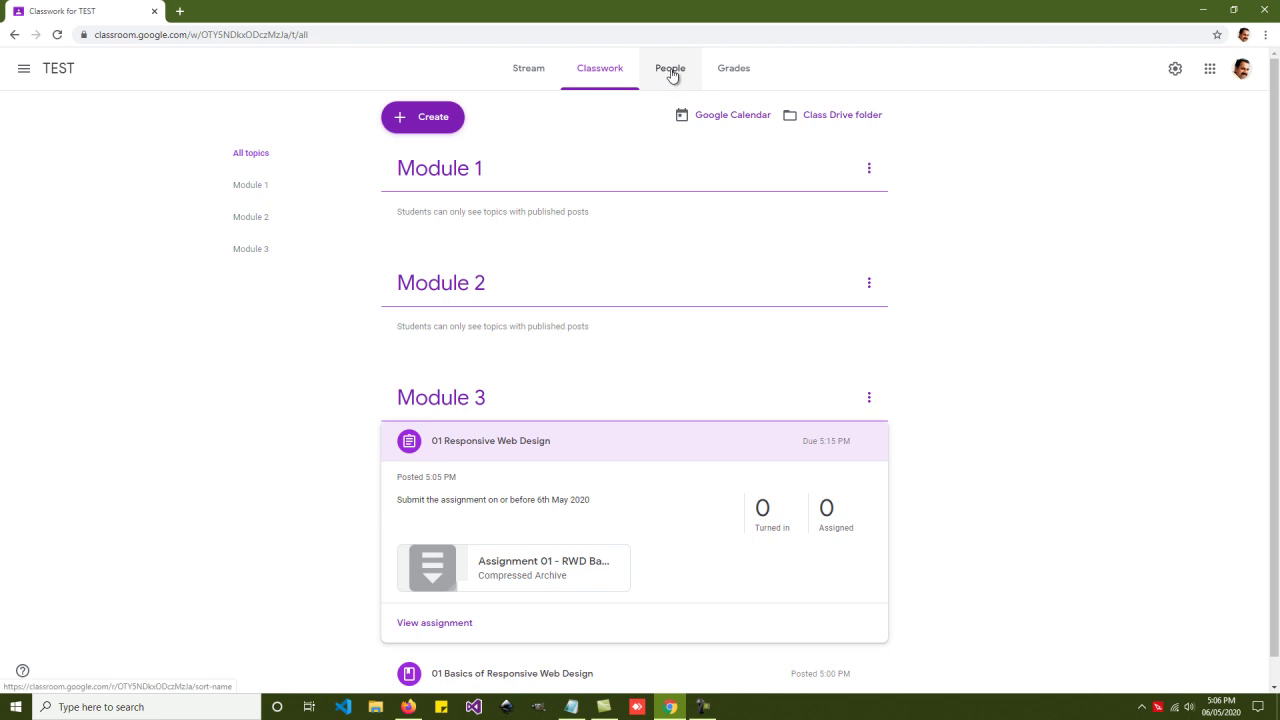
{"action": "left_click", "coordinate": [434, 119]}
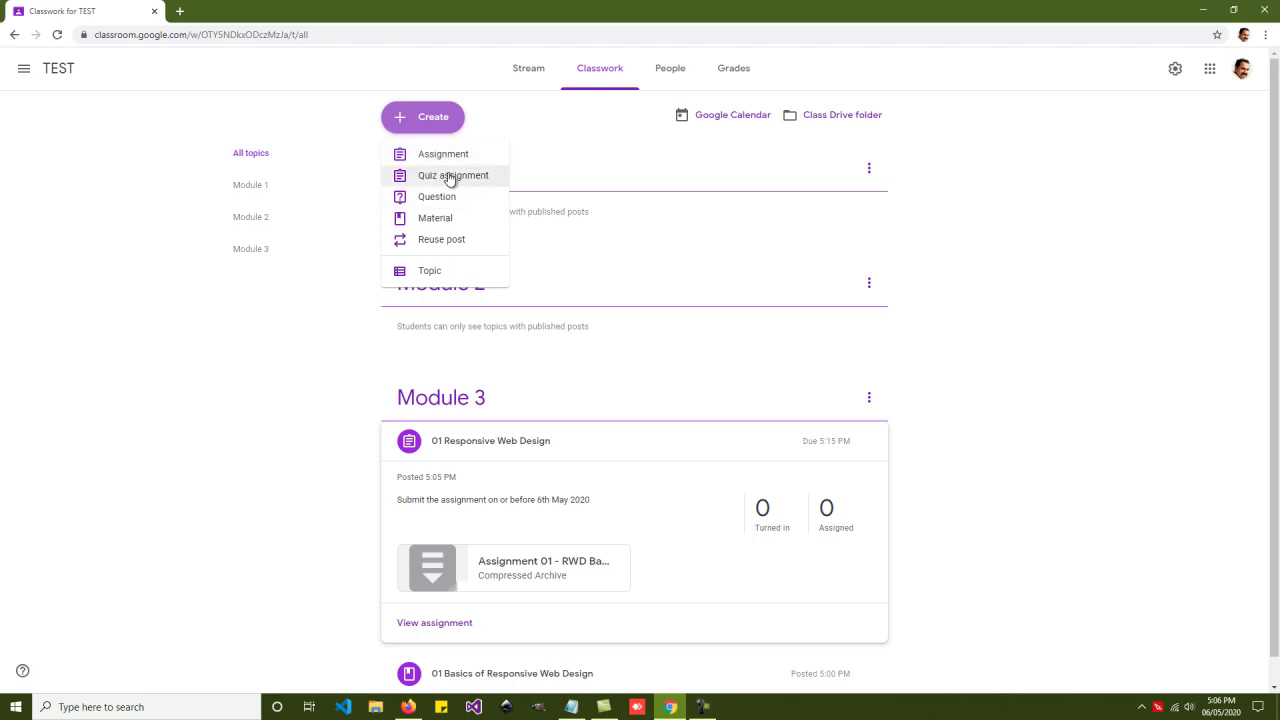
{"action": "left_click", "coordinate": [577, 127]}
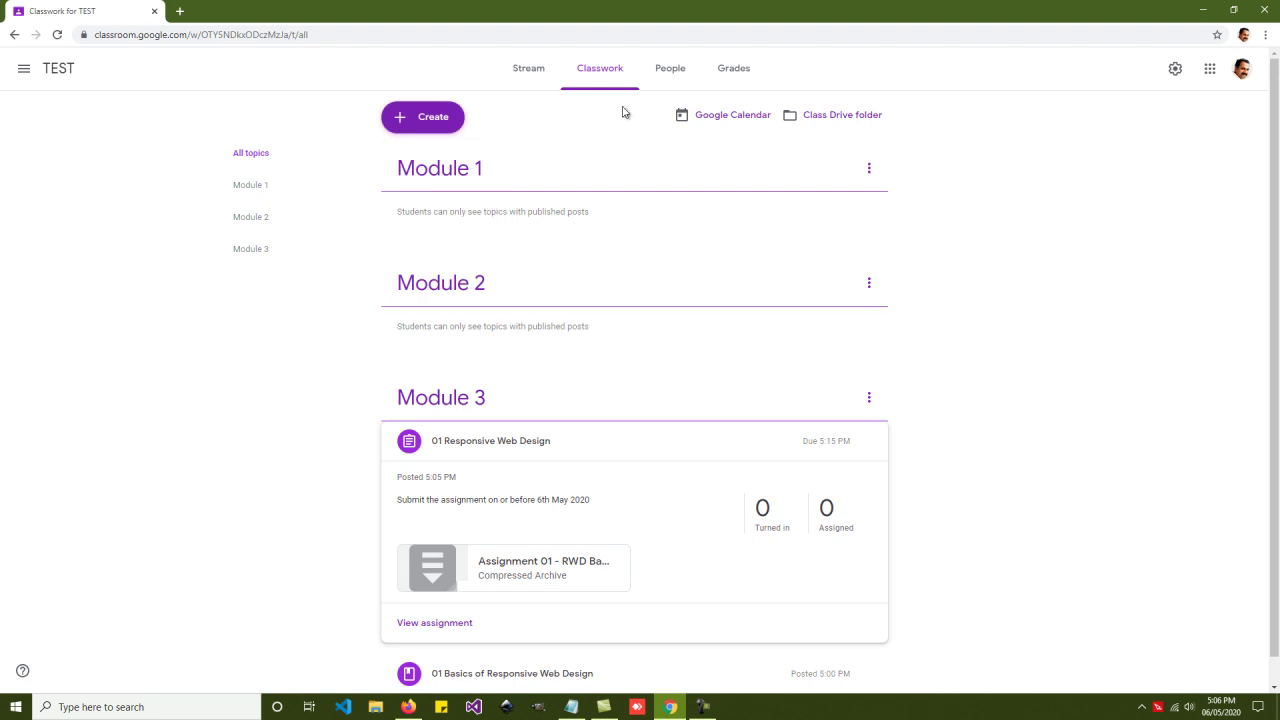
Step: Open the class's people page and view the teacher invitation form, leaving it without inviting anyone
{"action": "left_click", "coordinate": [671, 73]}
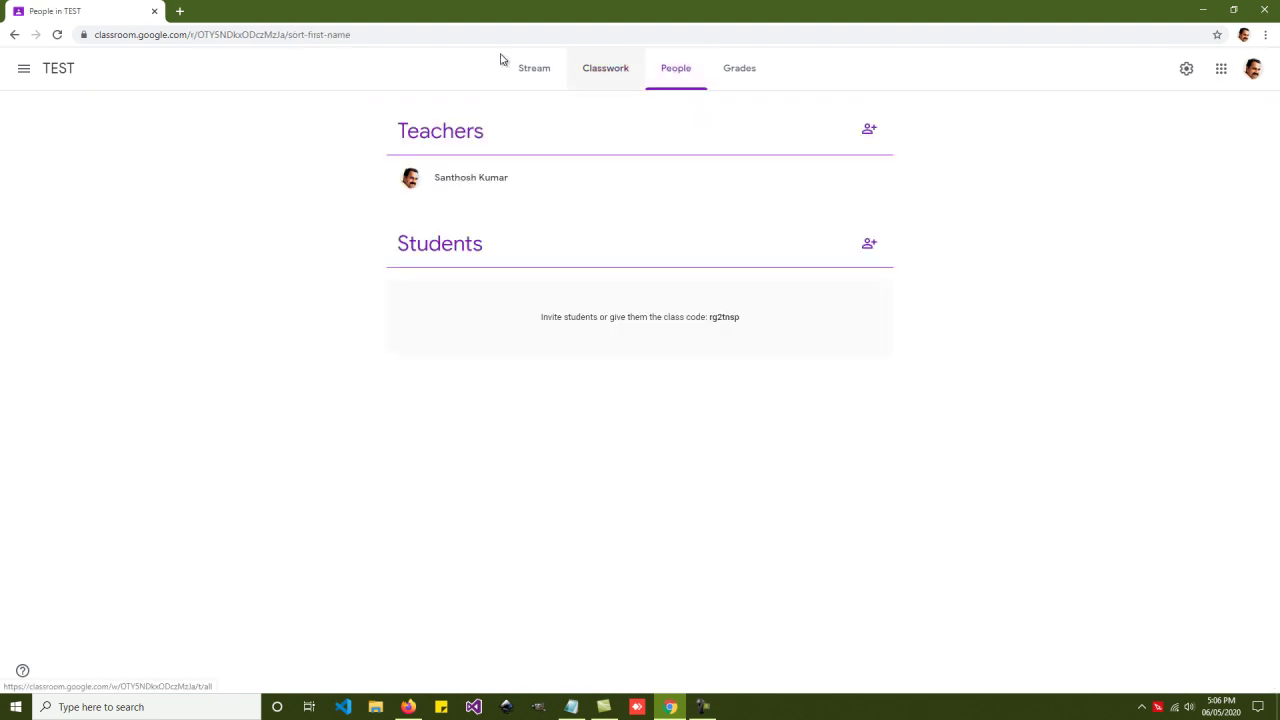
{"action": "left_click_drag", "start_coordinate": [437, 177], "coordinate": [524, 180]}
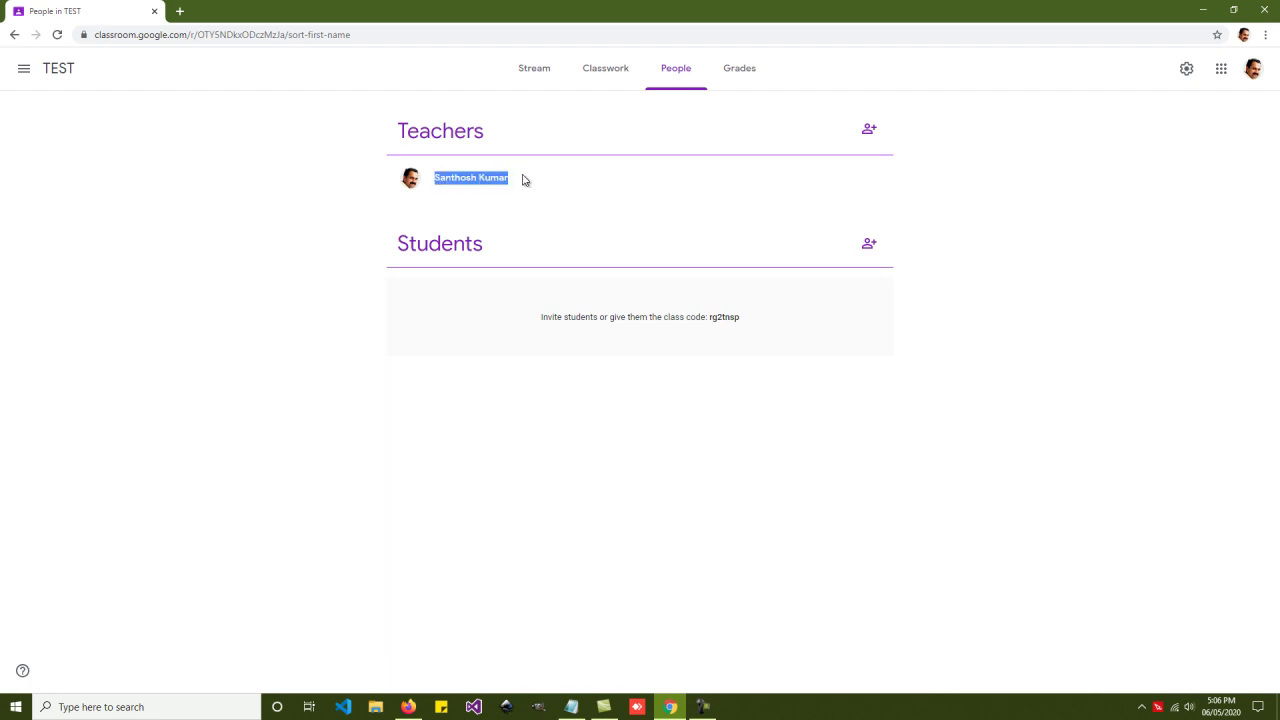
{"action": "left_click", "coordinate": [585, 196]}
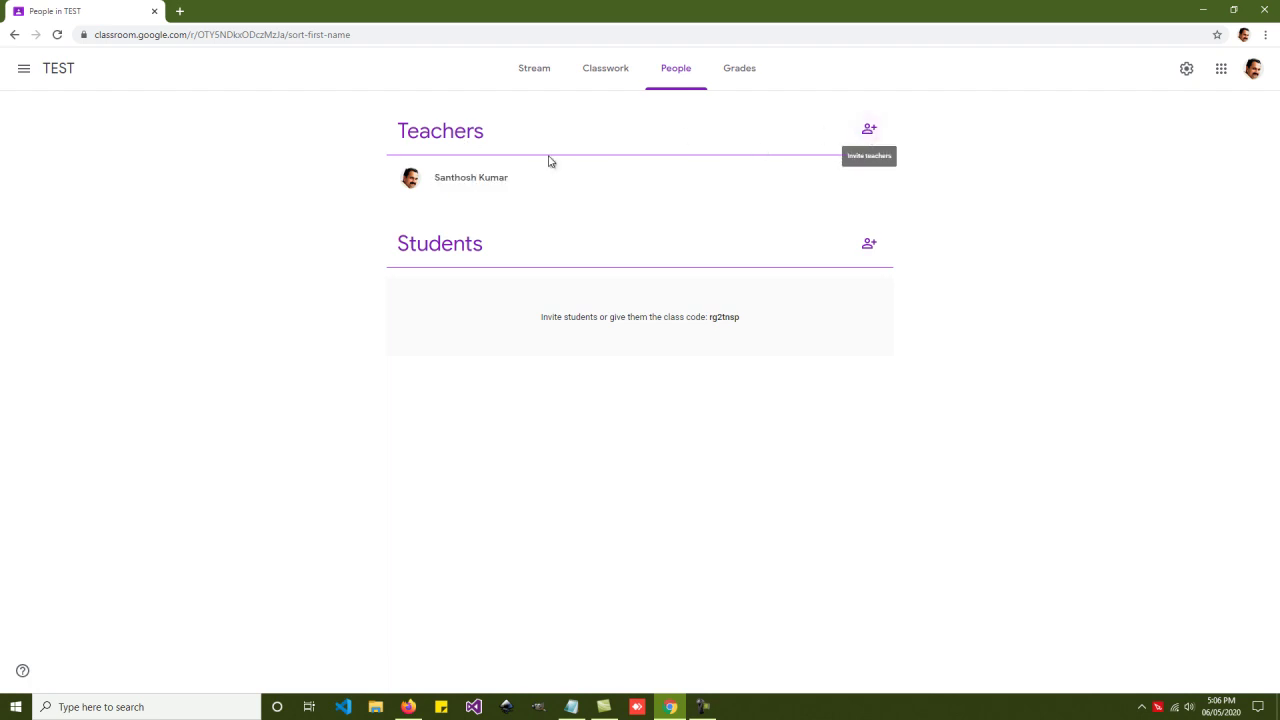
{"action": "left_click", "coordinate": [864, 131]}
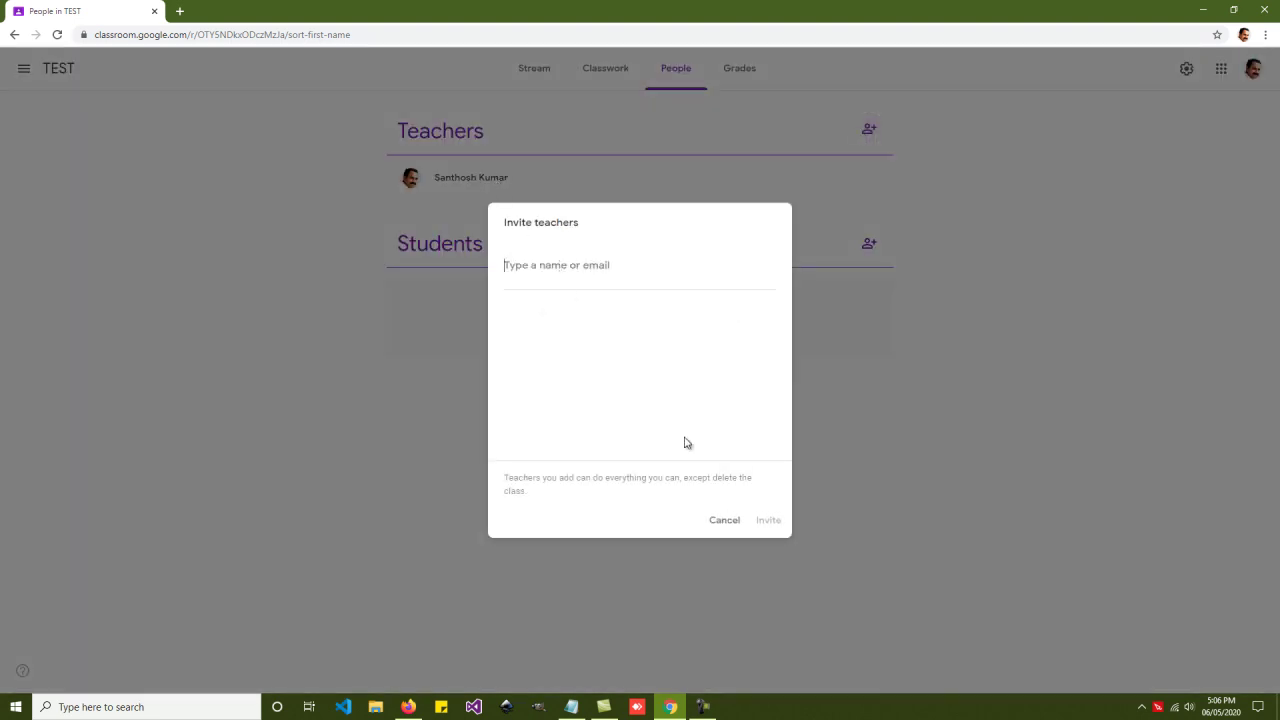
{"action": "left_click", "coordinate": [724, 521]}
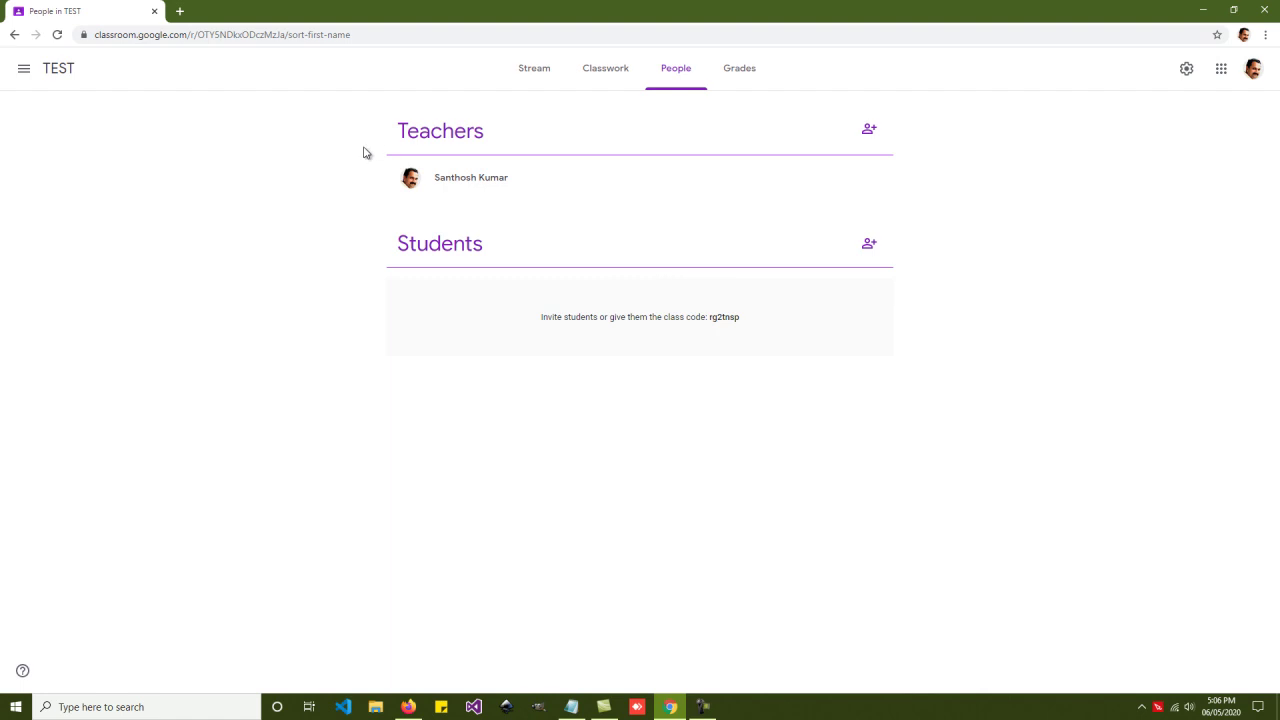
Step: Start a student invitation for the class and add three students found by searching for their contact names
{"action": "left_click", "coordinate": [866, 245]}
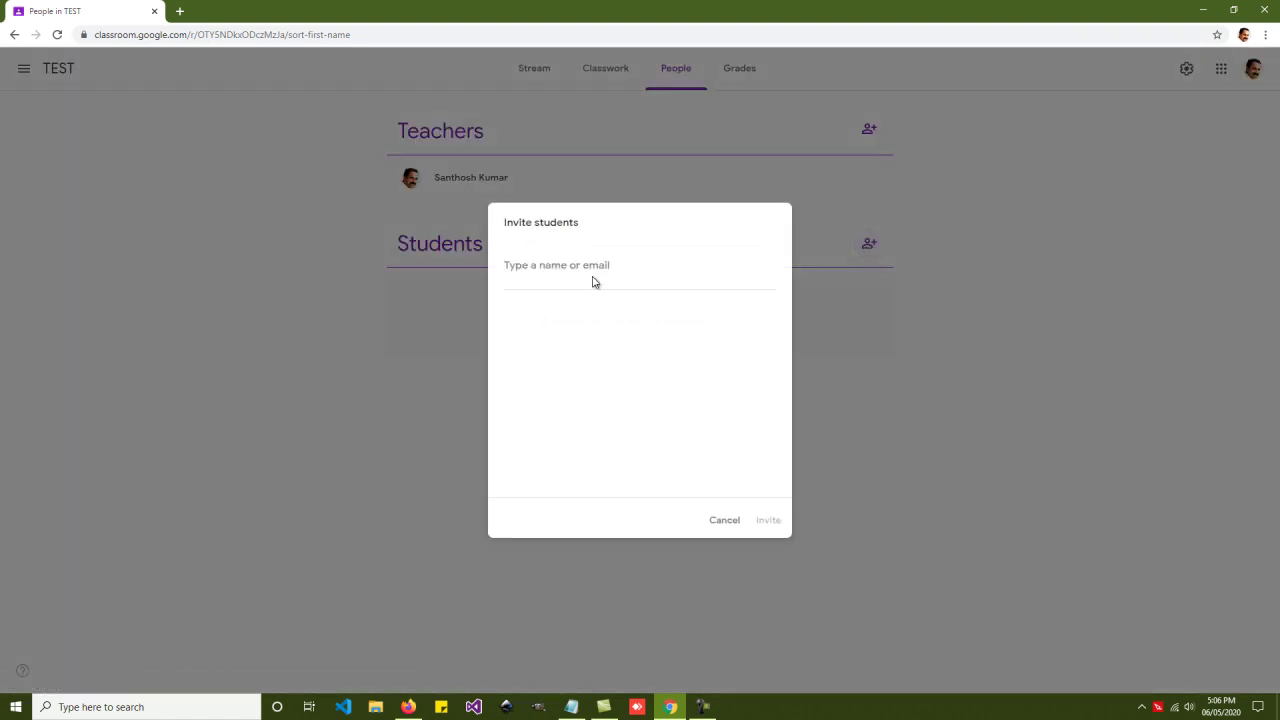
{"action": "type", "text": "nithu"}
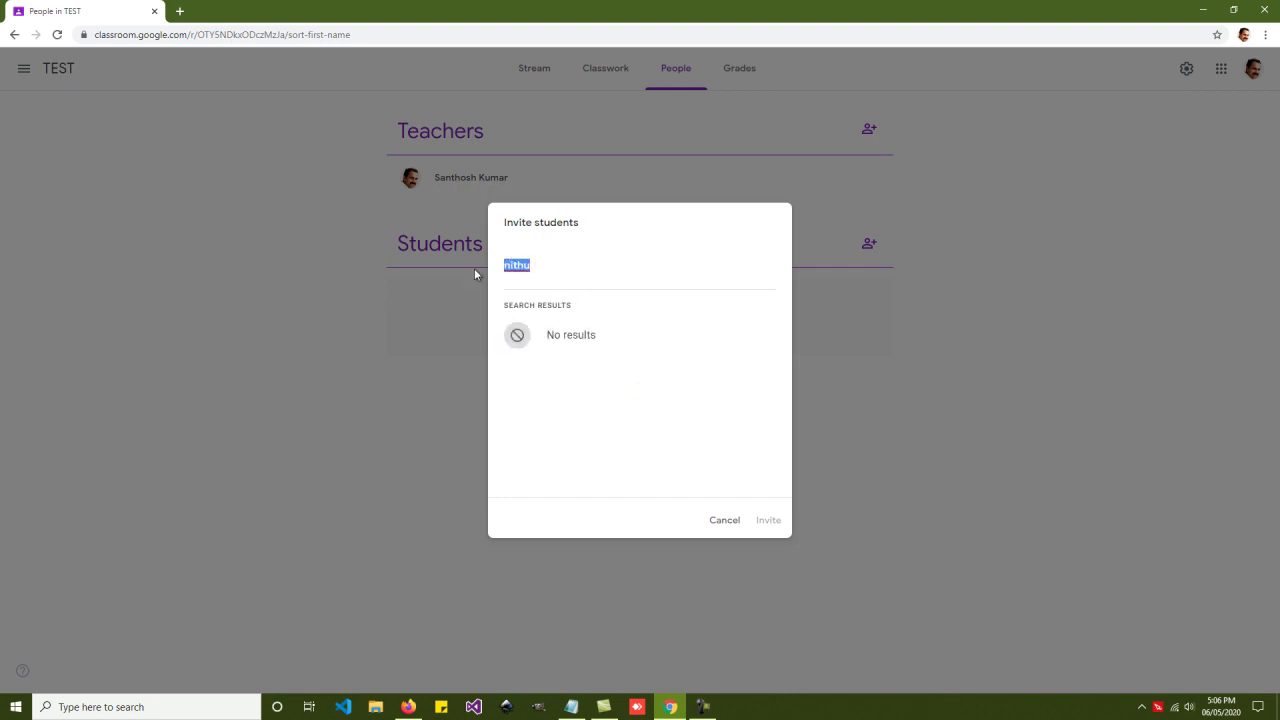
{"action": "type", "text": "my life"}
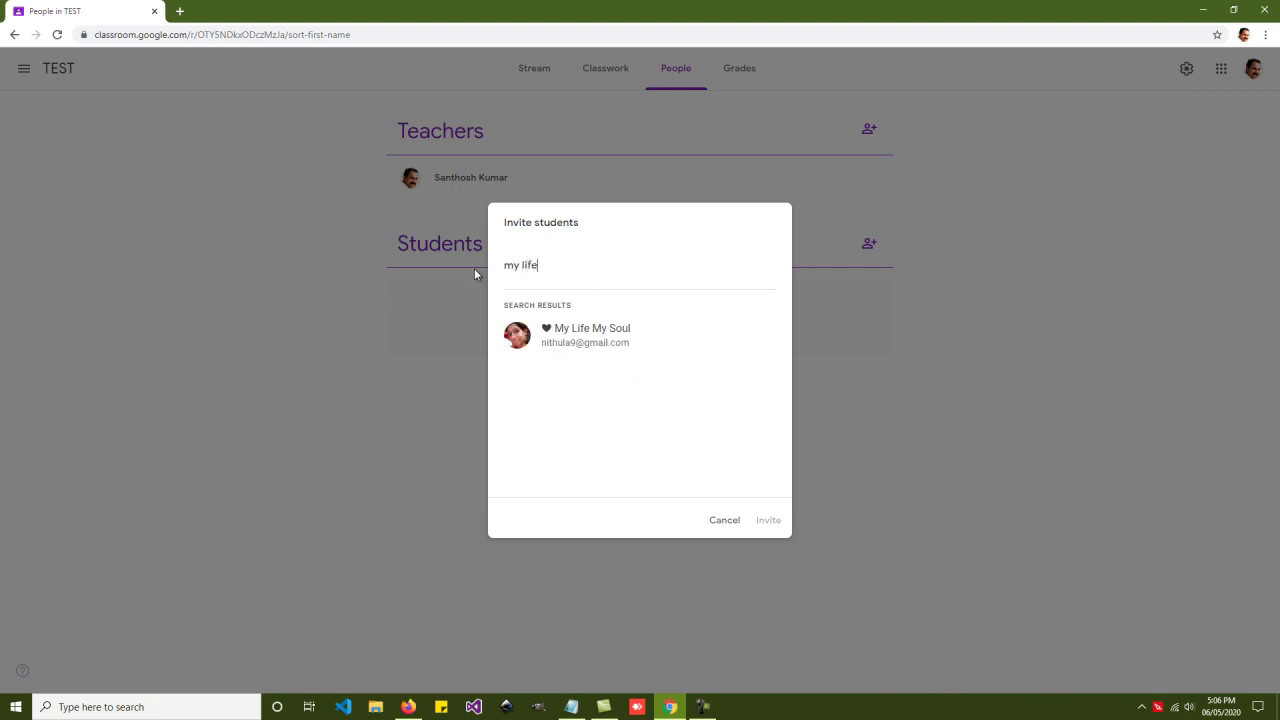
{"action": "left_click", "coordinate": [608, 352]}
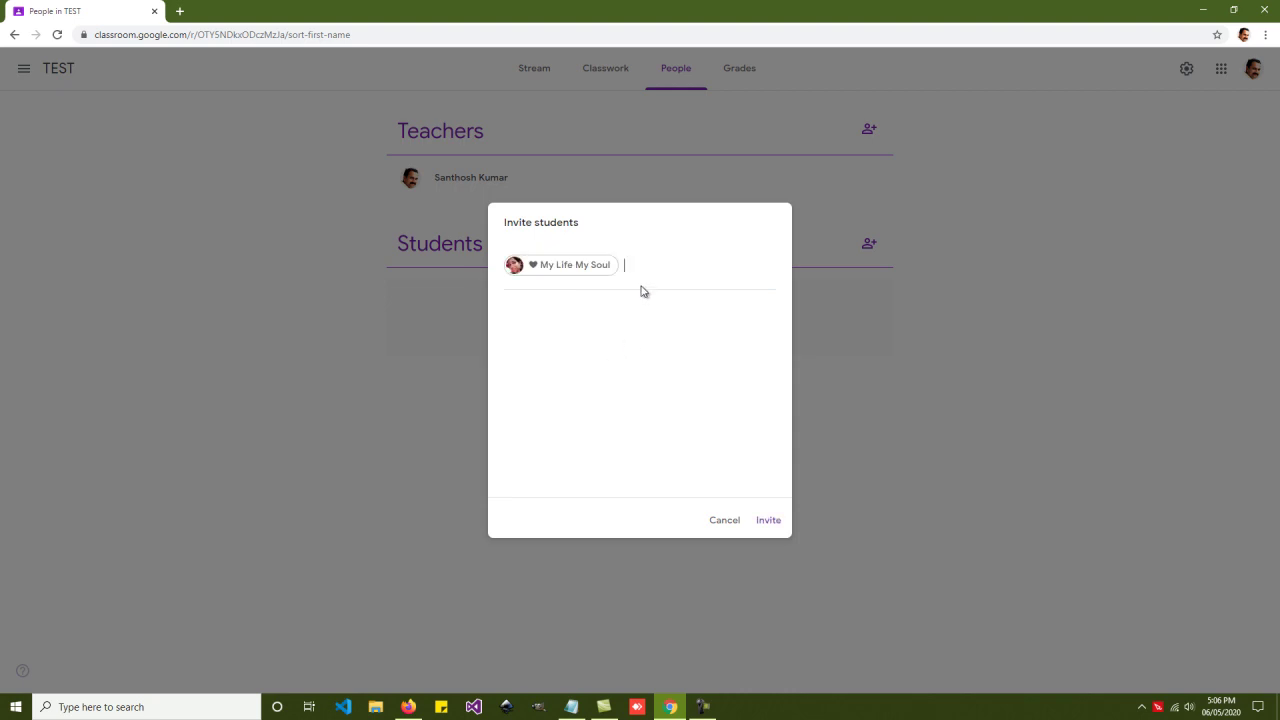
{"action": "type", "text": "vijaya"}
{"action": "left_click", "coordinate": [600, 345]}
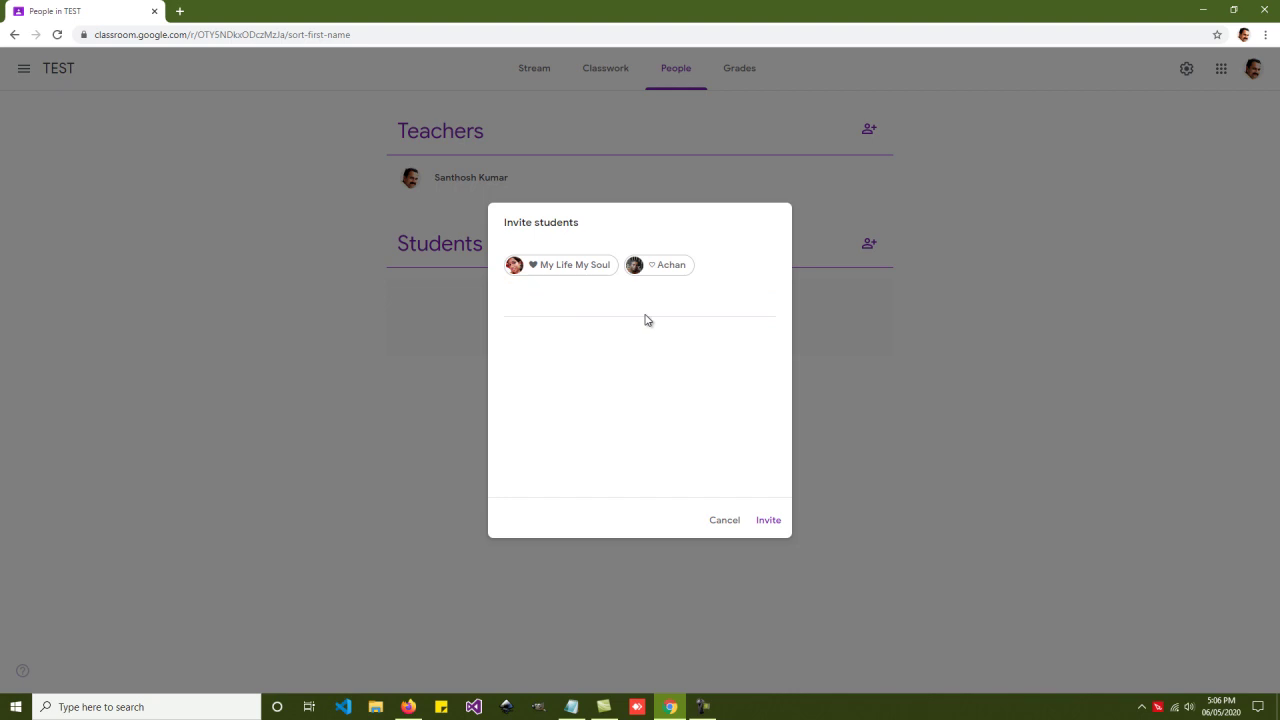
{"action": "type", "text": "sun"}
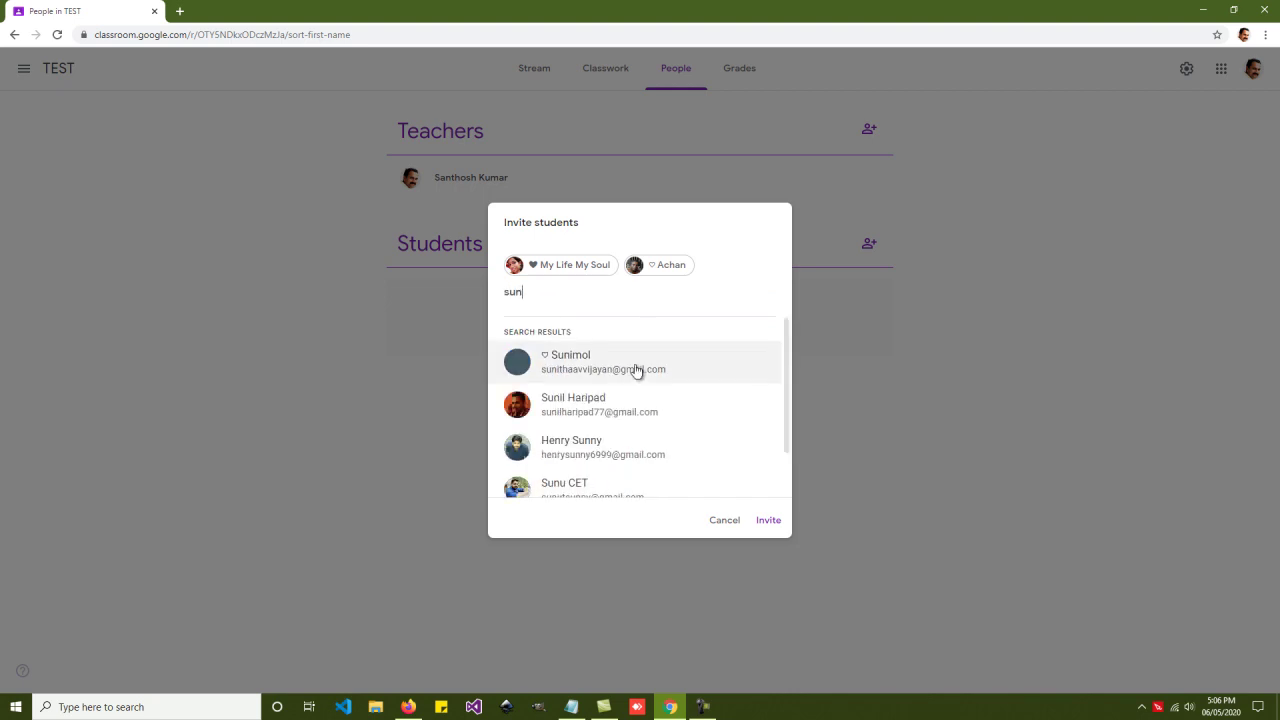
{"action": "left_click", "coordinate": [638, 368]}
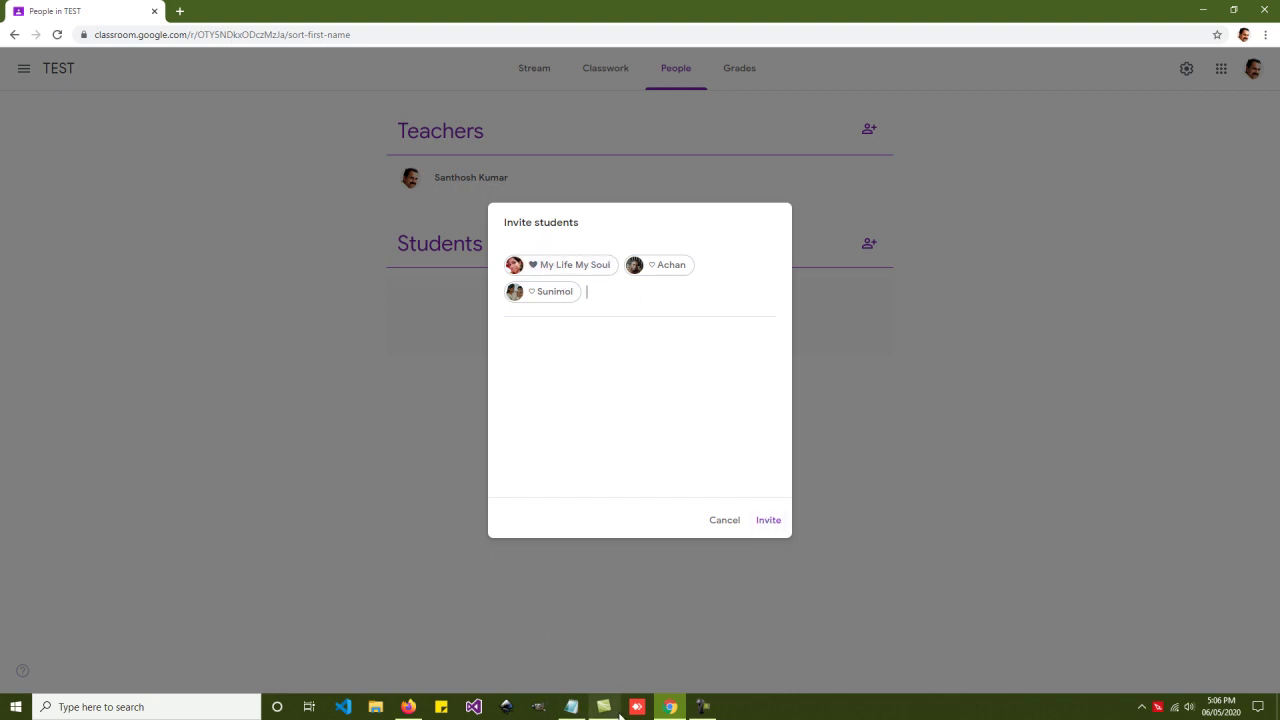
Step: Switch to Firefox and check the Gmail inboxes of the three students before the invitations are sent
{"action": "left_click", "coordinate": [408, 707]}
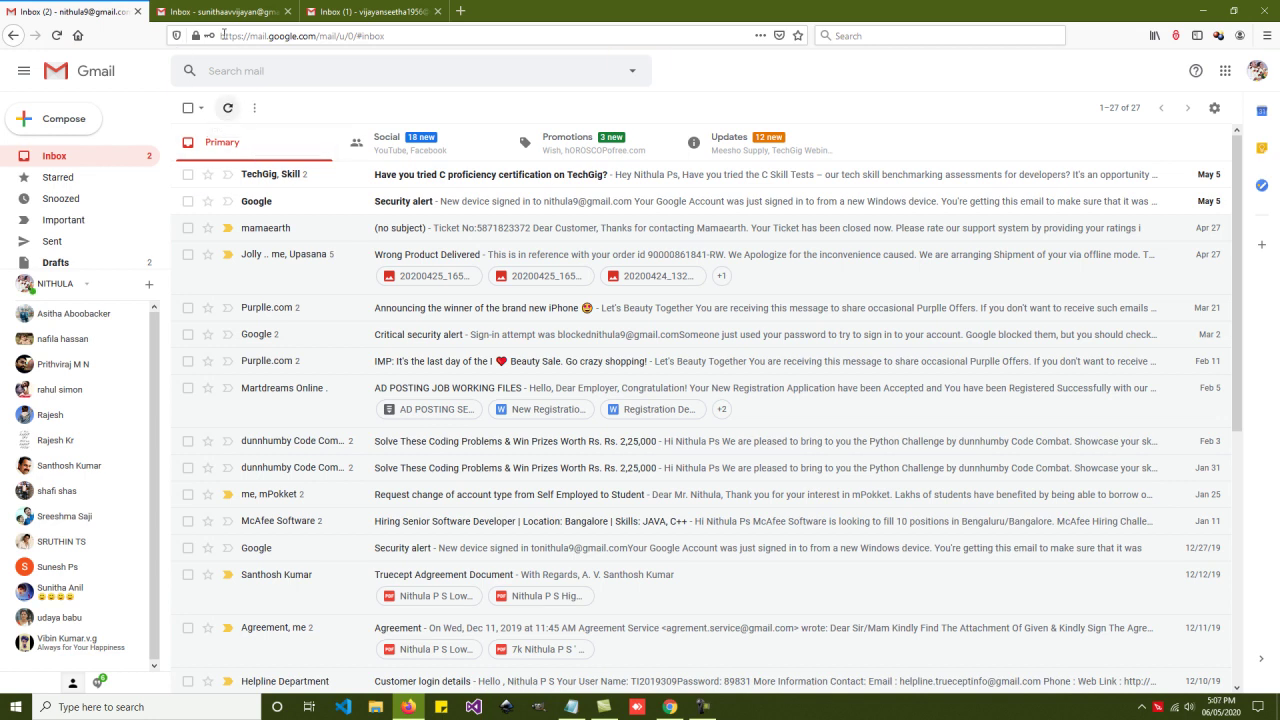
{"action": "left_click", "coordinate": [222, 12]}
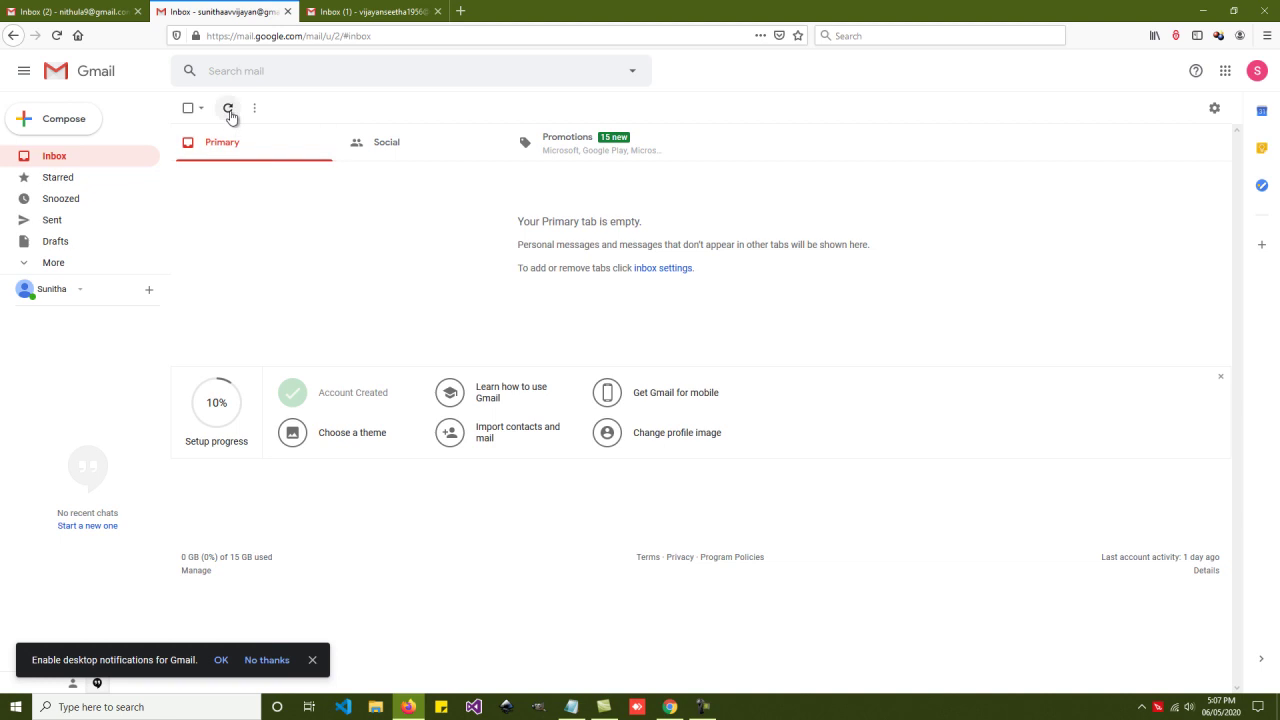
{"action": "key", "text": "ctrl+Tab"}
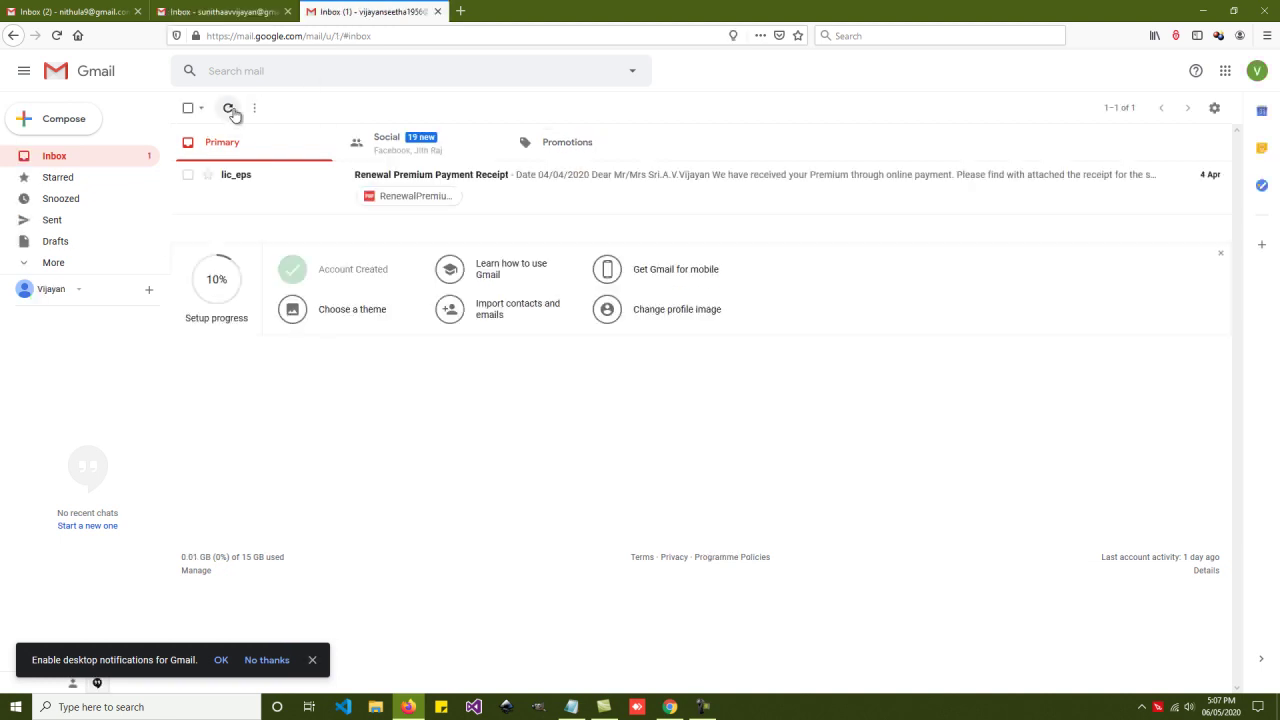
{"action": "left_click", "coordinate": [230, 109]}
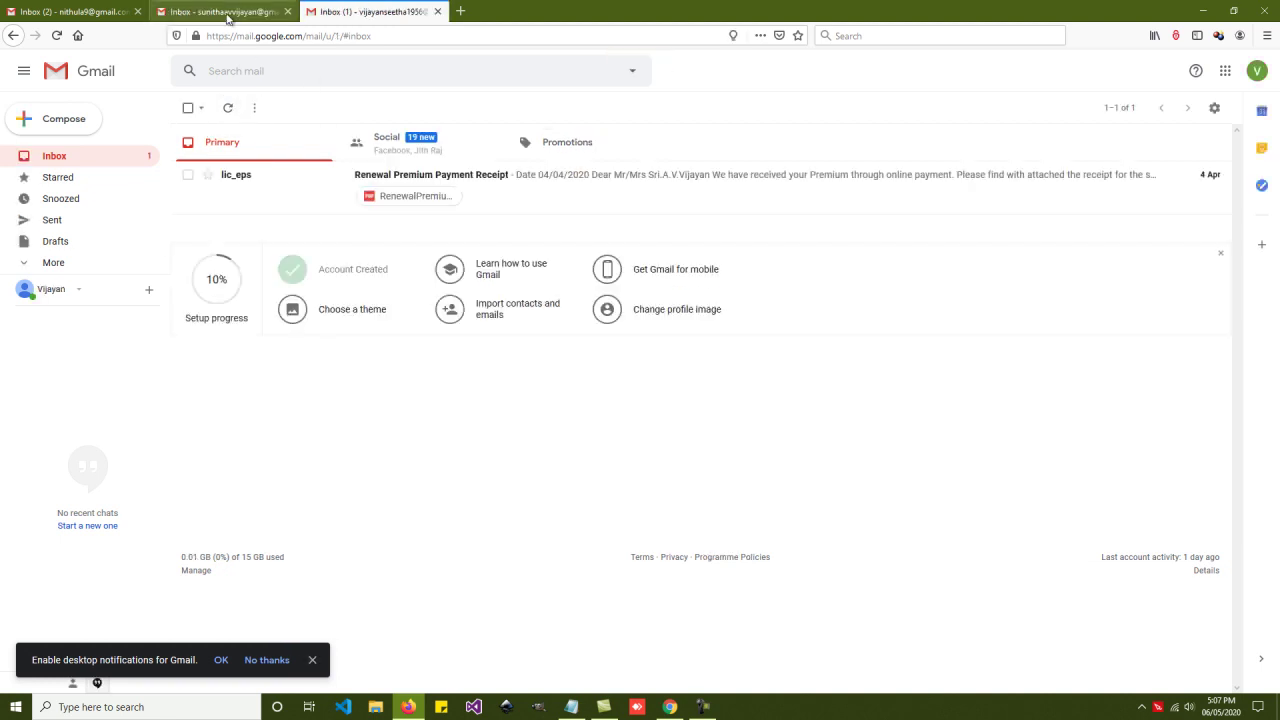
{"action": "left_click", "coordinate": [228, 14]}
{"action": "left_click", "coordinate": [86, 13]}
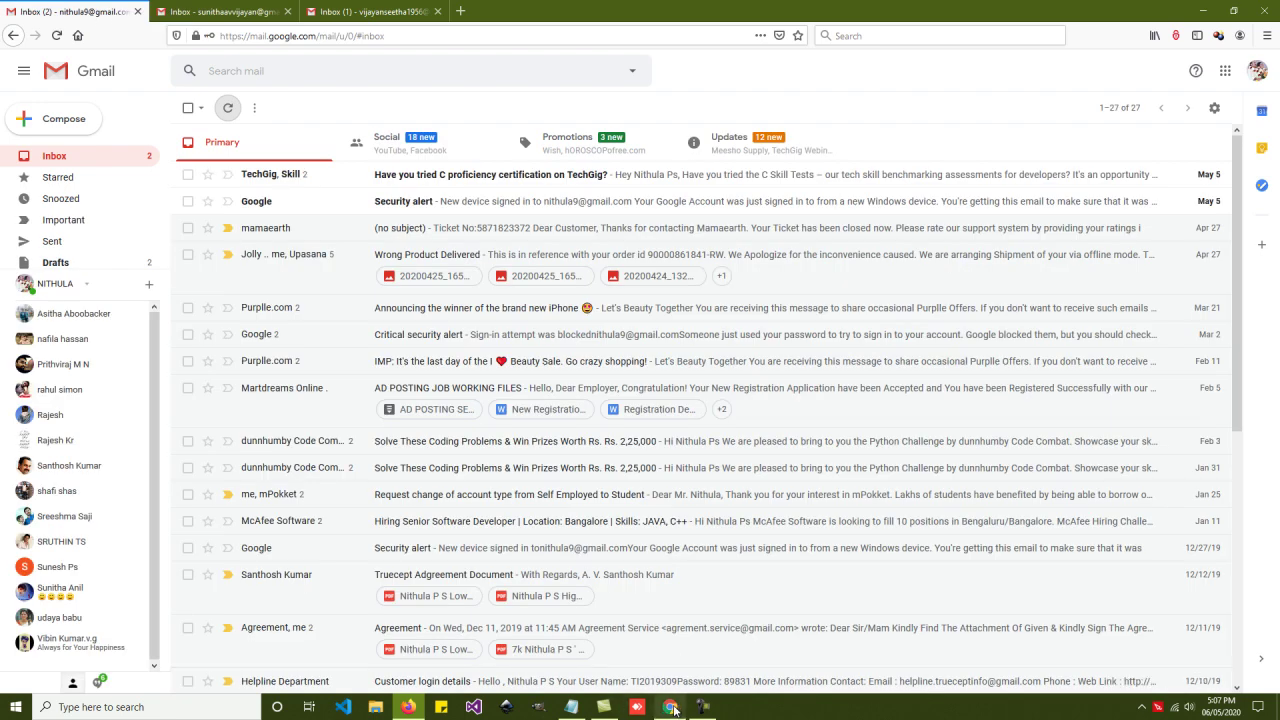
Step: Switch back to Google Classroom in Chrome and send the invitations to the three selected students
{"action": "left_click", "coordinate": [670, 707]}
{"action": "left_click", "coordinate": [767, 521]}
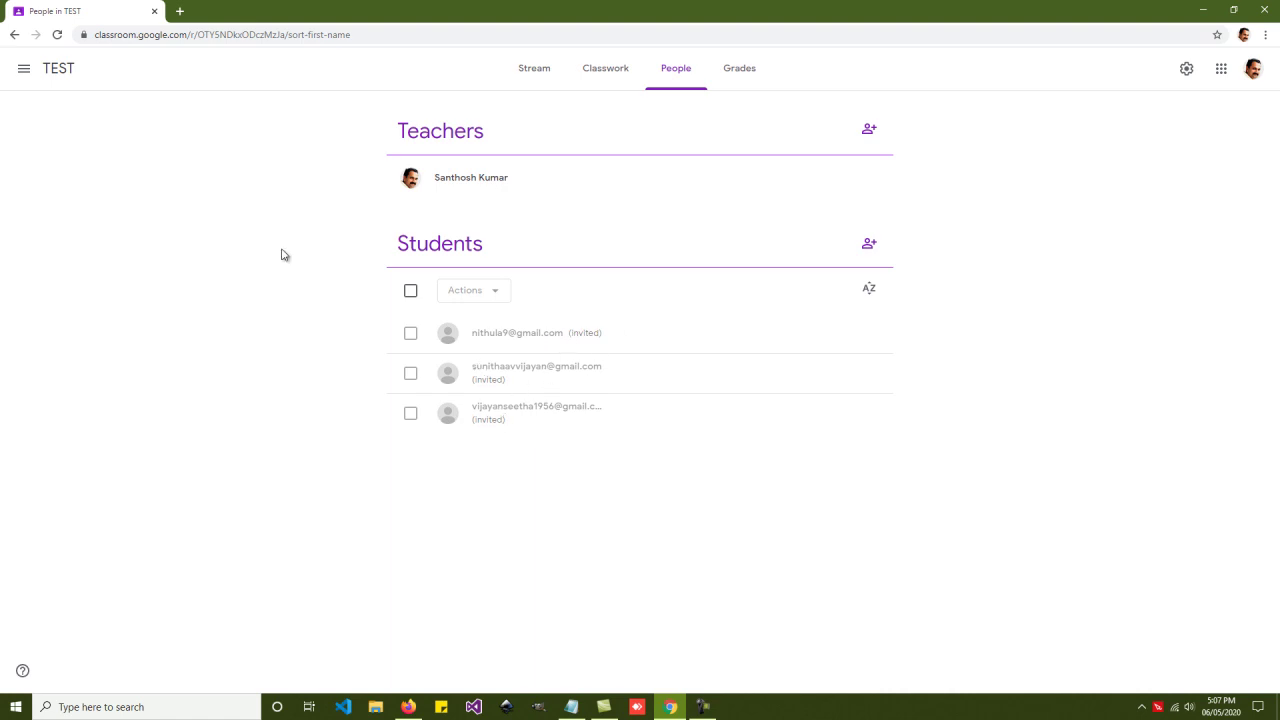
Step: Switch to Firefox and refresh the three students' Gmail inboxes to check for the class invitation
{"action": "left_click", "coordinate": [408, 707]}
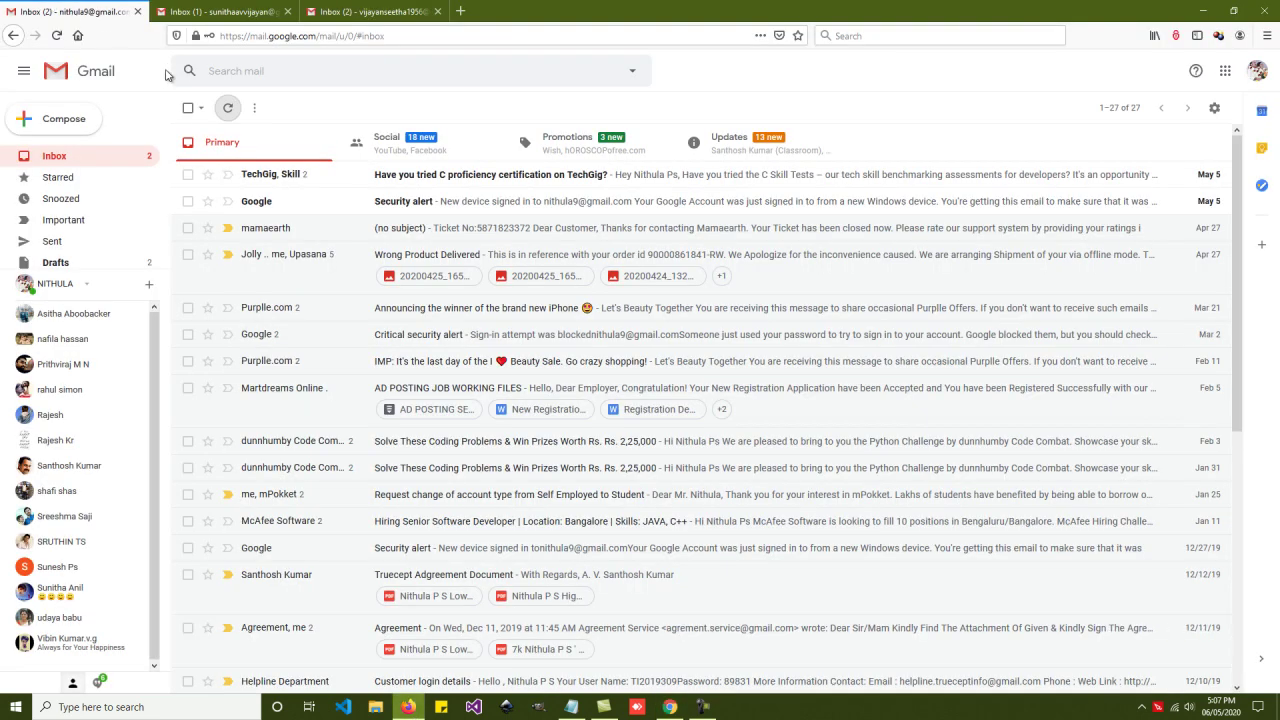
{"action": "left_click", "coordinate": [226, 108]}
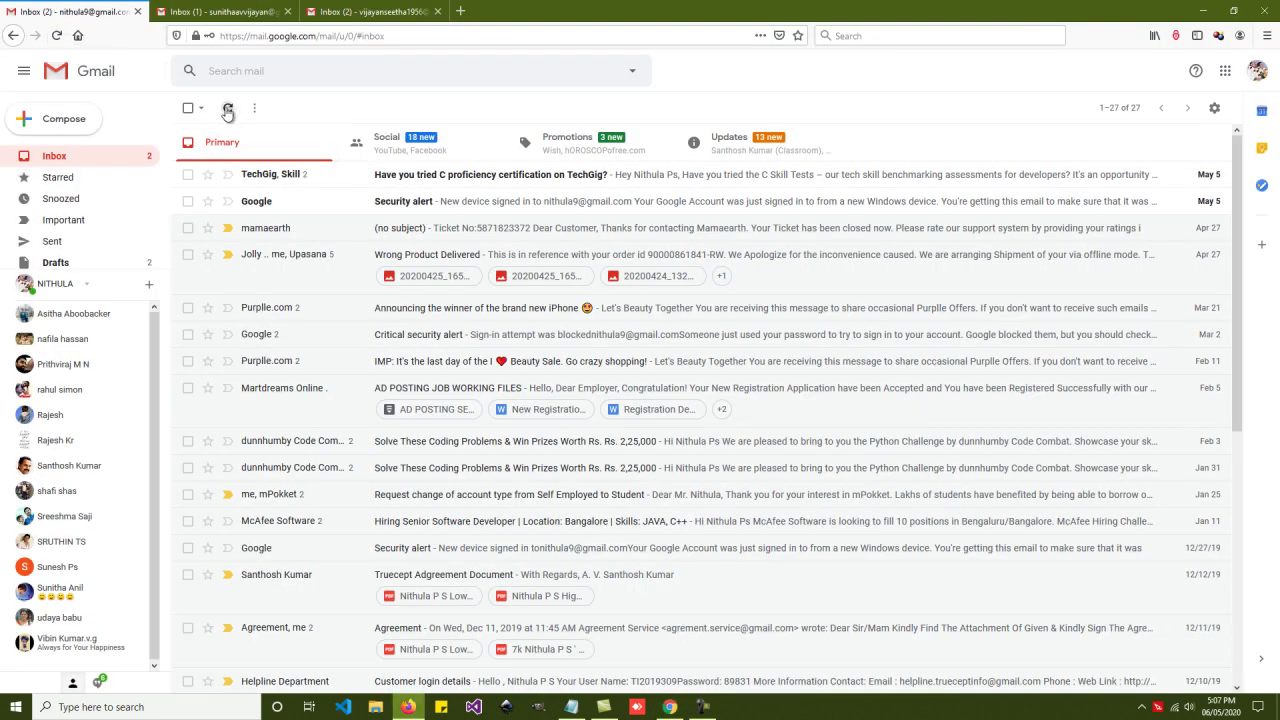
{"action": "left_click", "coordinate": [220, 10]}
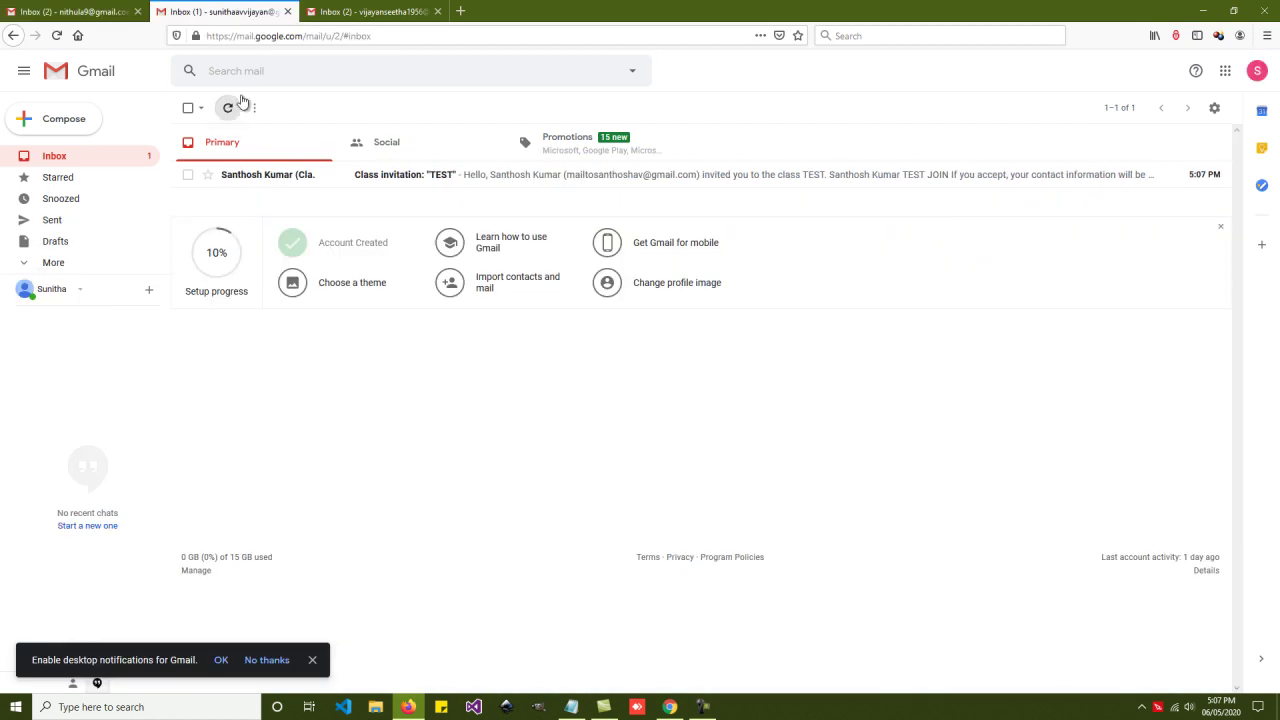
{"action": "left_click", "coordinate": [229, 108]}
{"action": "left_click", "coordinate": [352, 10]}
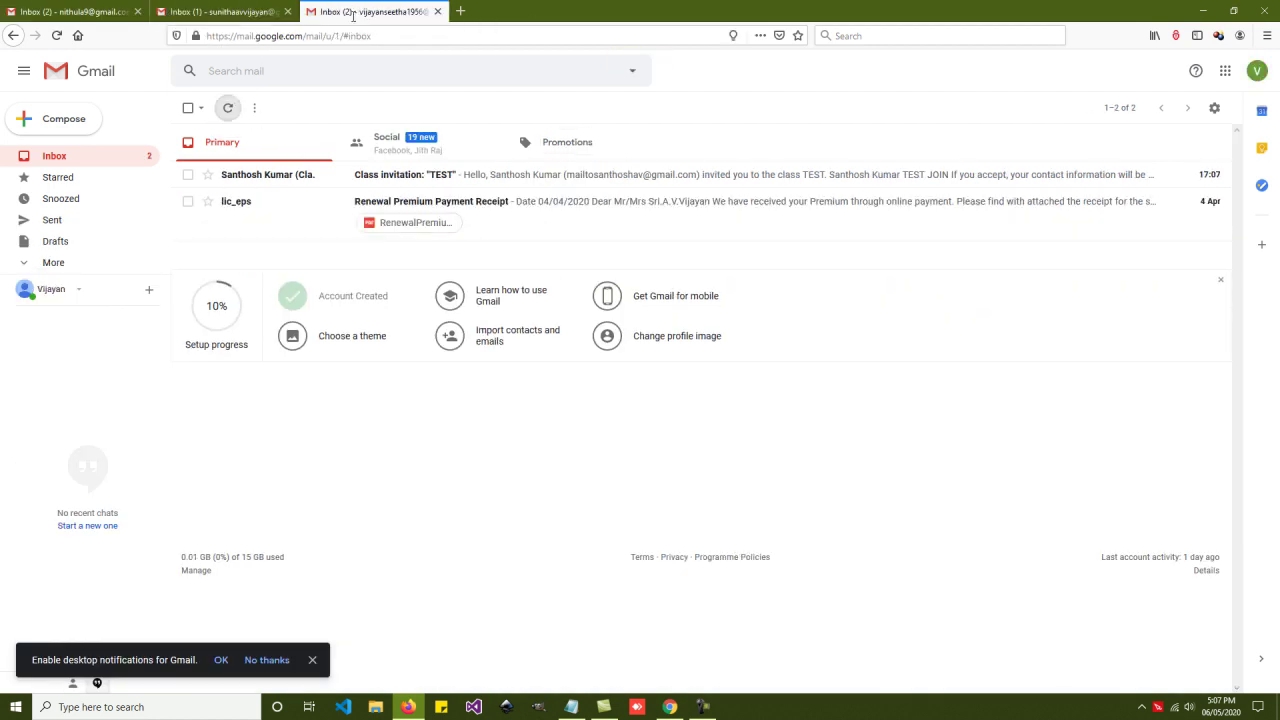
{"action": "left_click", "coordinate": [227, 110]}
{"action": "left_click", "coordinate": [225, 11]}
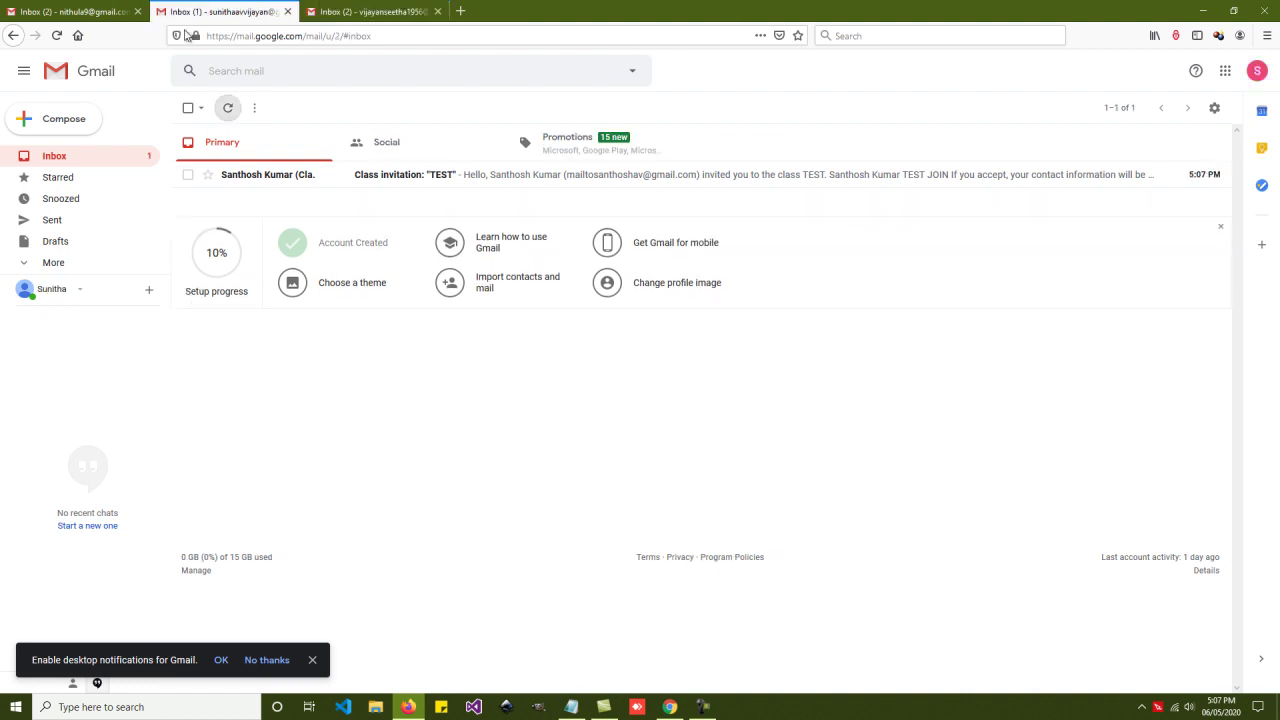
Step: Open the TEST class invitation among the first student's Updates mail and join the class with that account
{"action": "left_click", "coordinate": [90, 15]}
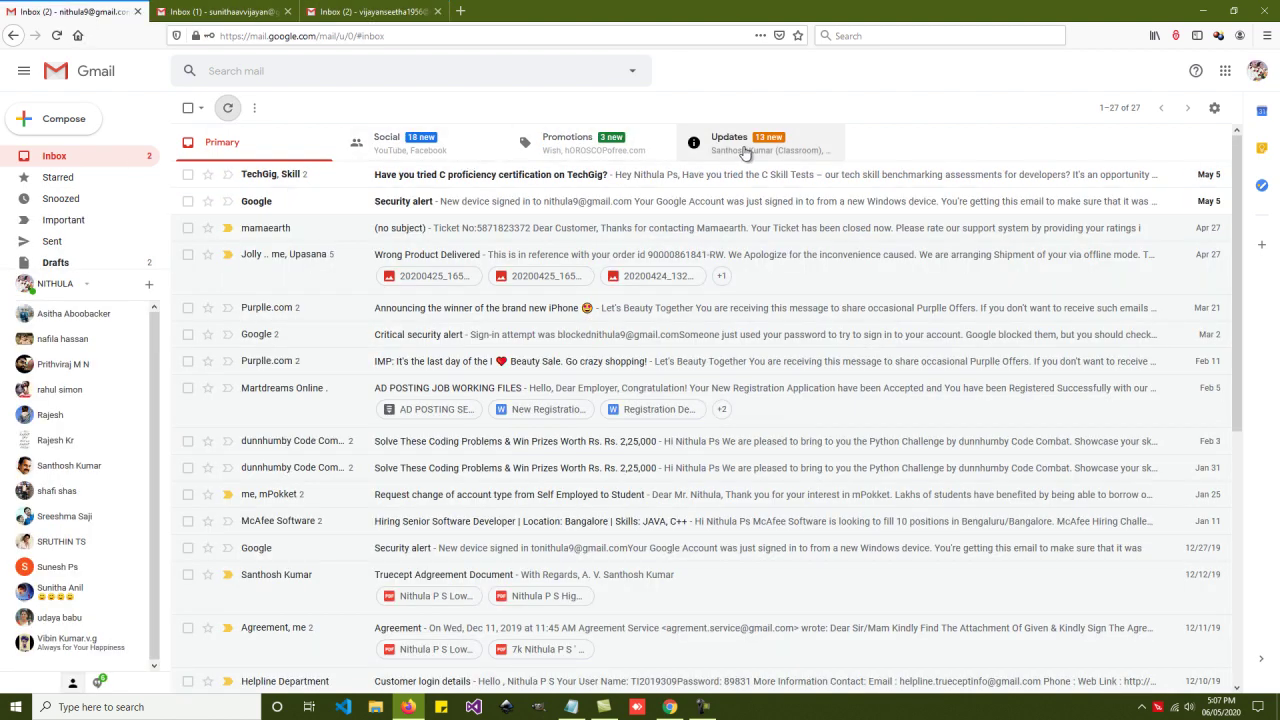
{"action": "left_click", "coordinate": [730, 143]}
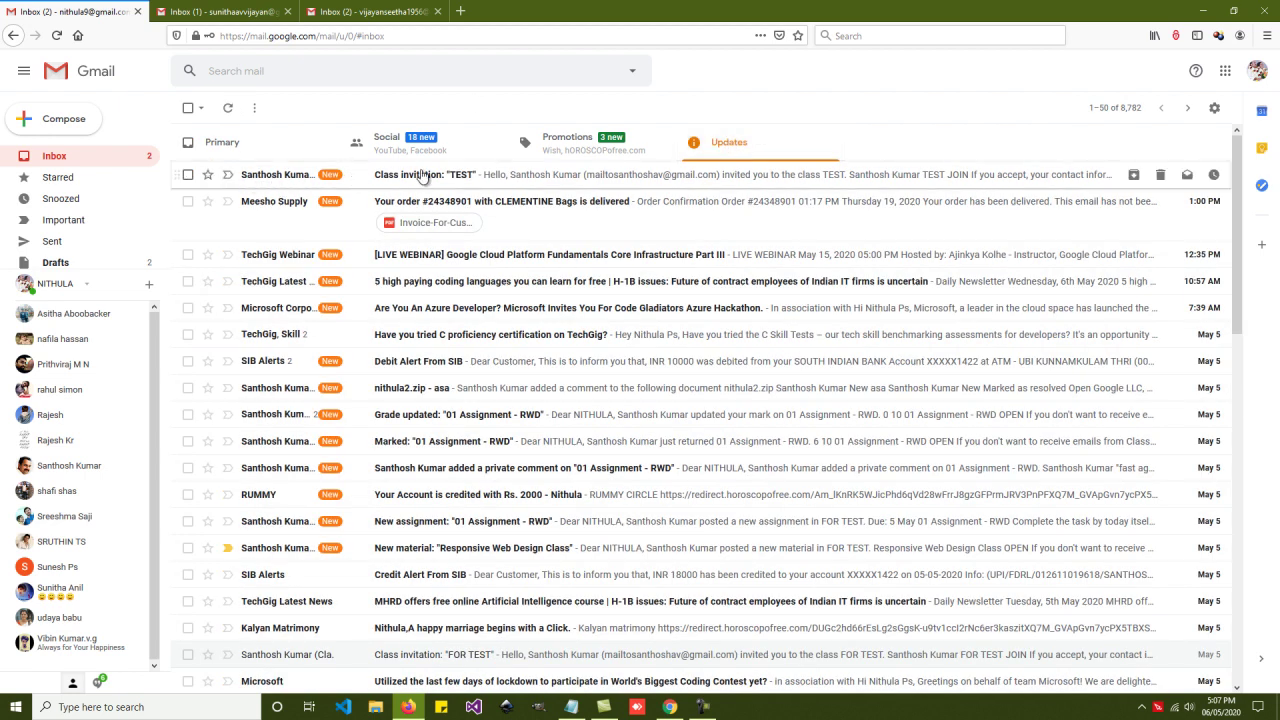
{"action": "left_click", "coordinate": [532, 178]}
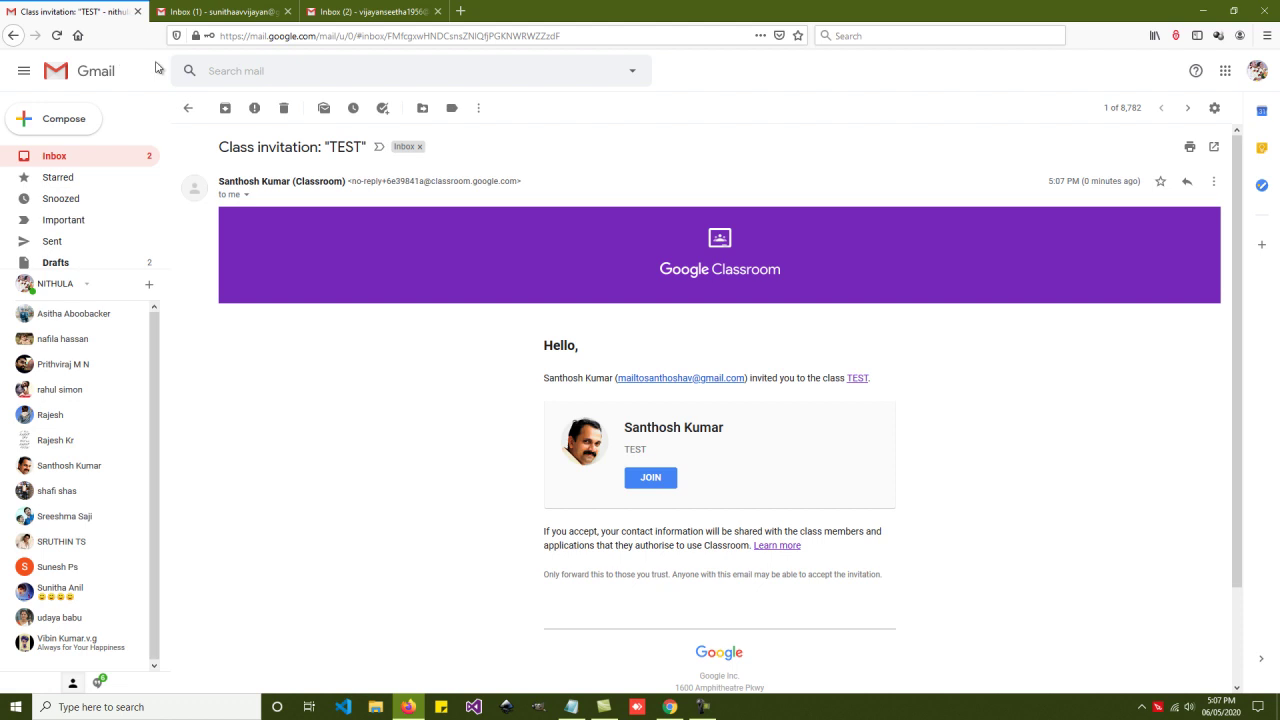
{"action": "left_click", "coordinate": [655, 480]}
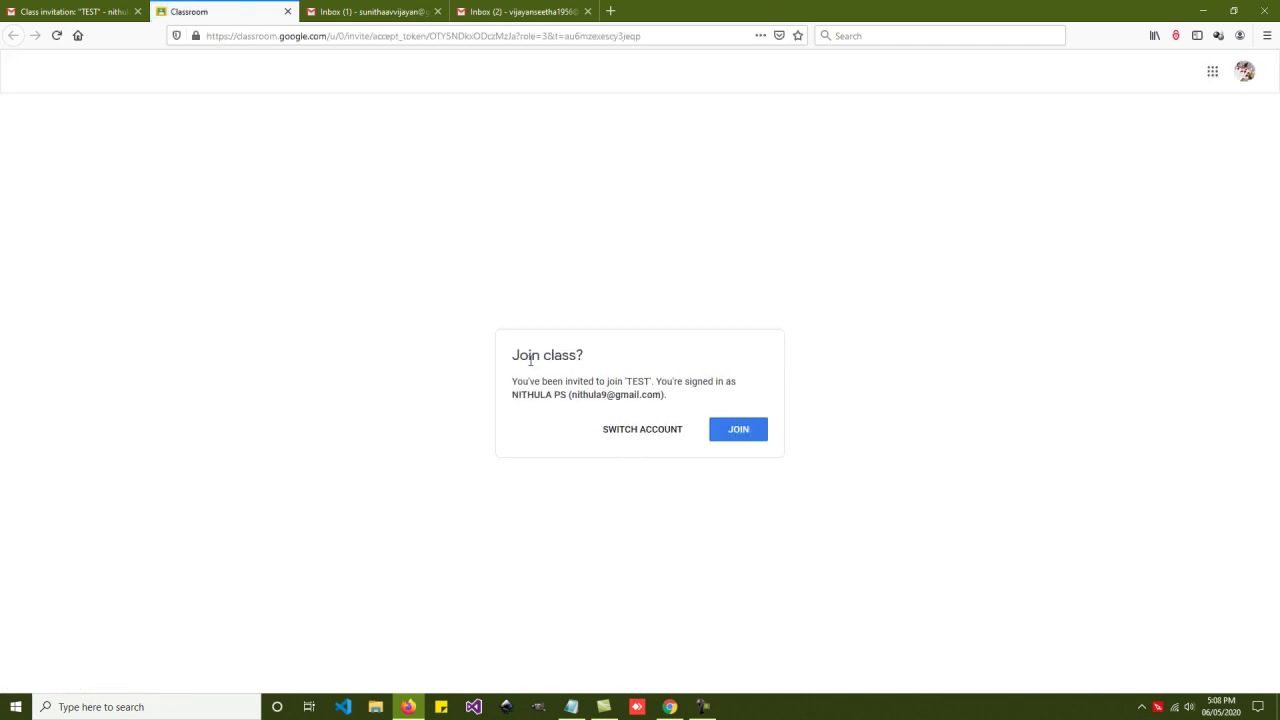
{"action": "left_click", "coordinate": [753, 438]}
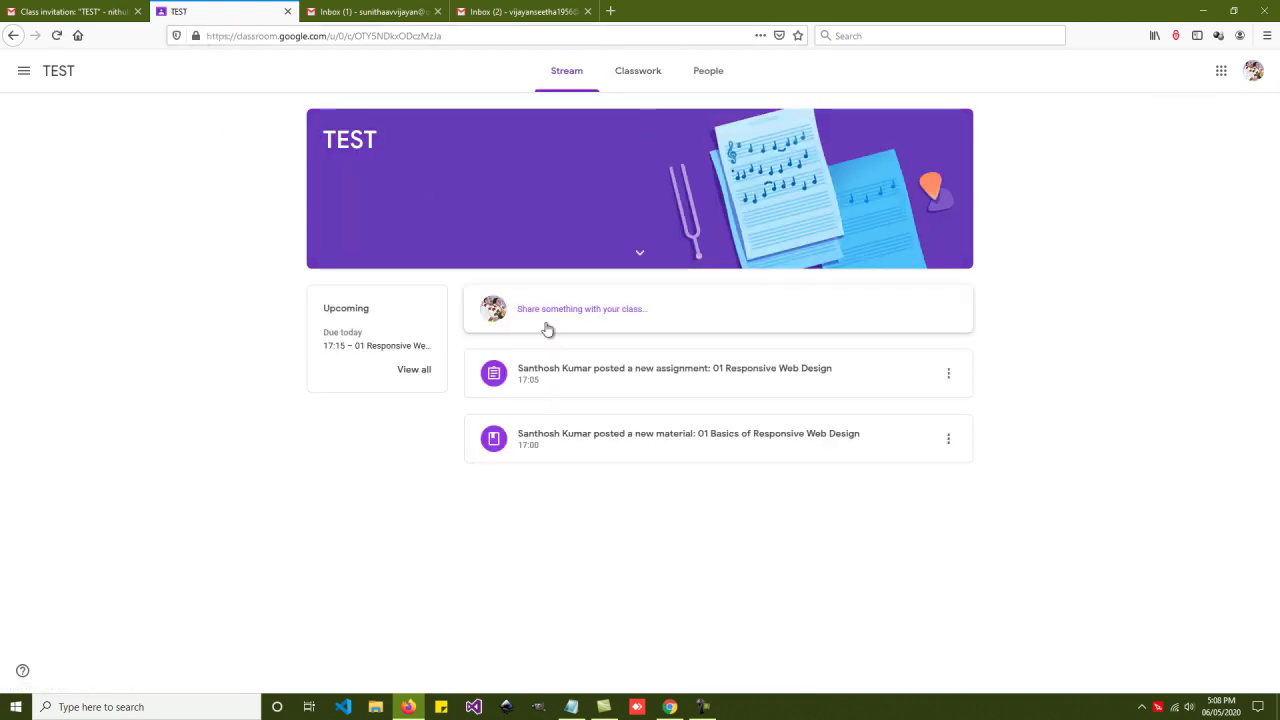
Step: View the "01 Basics of Responsive Web Design" material and the "01 Responsive Web Design" assignment as the student
{"action": "left_click", "coordinate": [672, 443]}
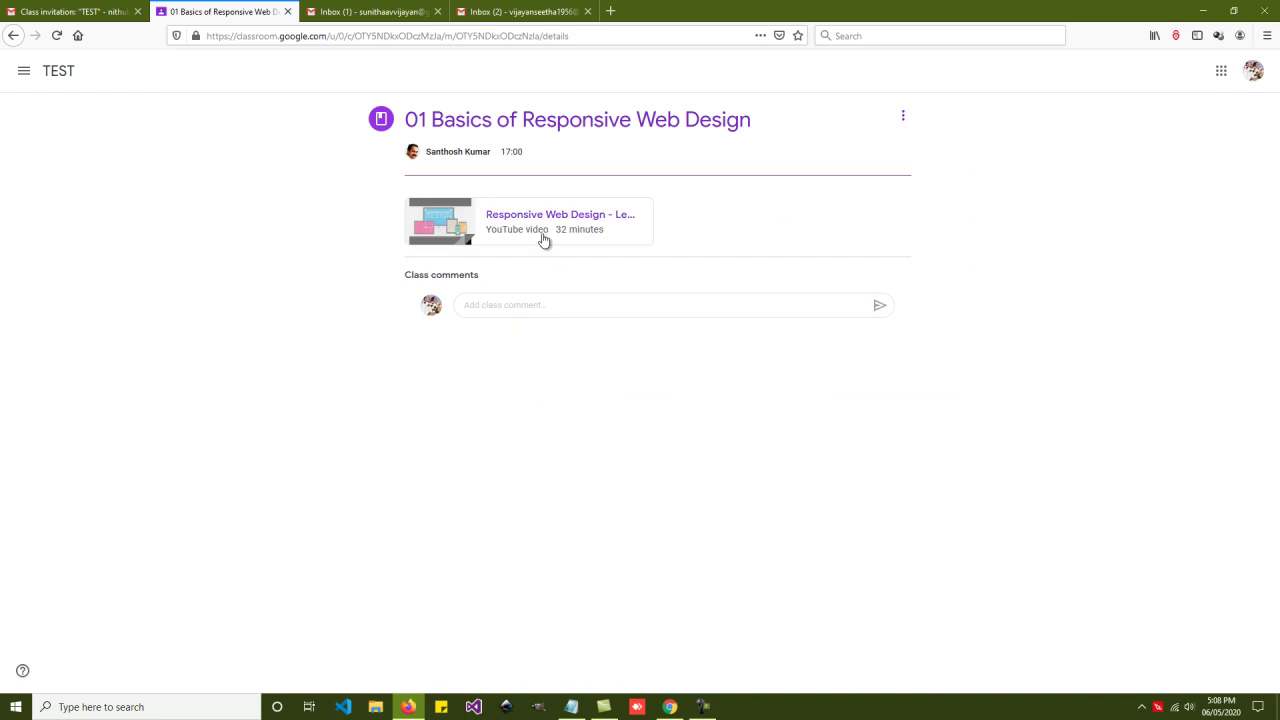
{"action": "left_click", "coordinate": [62, 73]}
{"action": "left_click", "coordinate": [628, 372]}
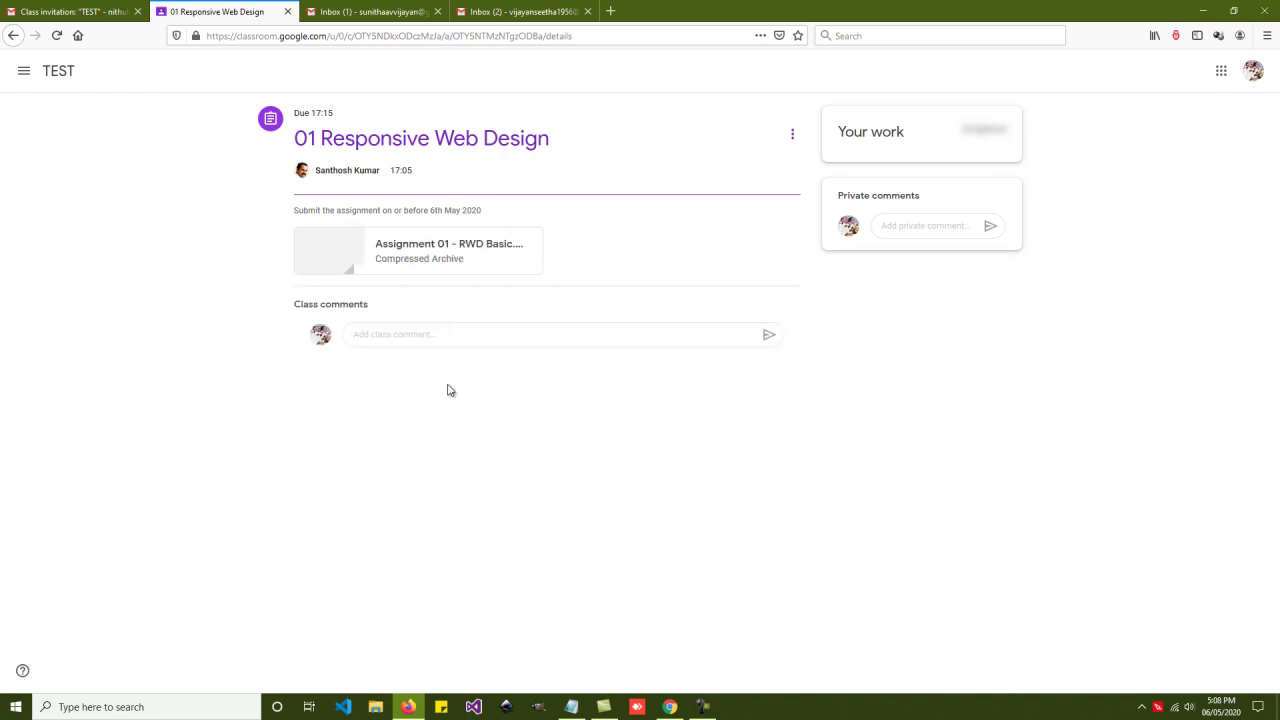
Step: Preview the attached "Assignment 01 - RWD Basic.zip" and bring up its download prompt, cancelling without saving the file
{"action": "left_click", "coordinate": [479, 253]}
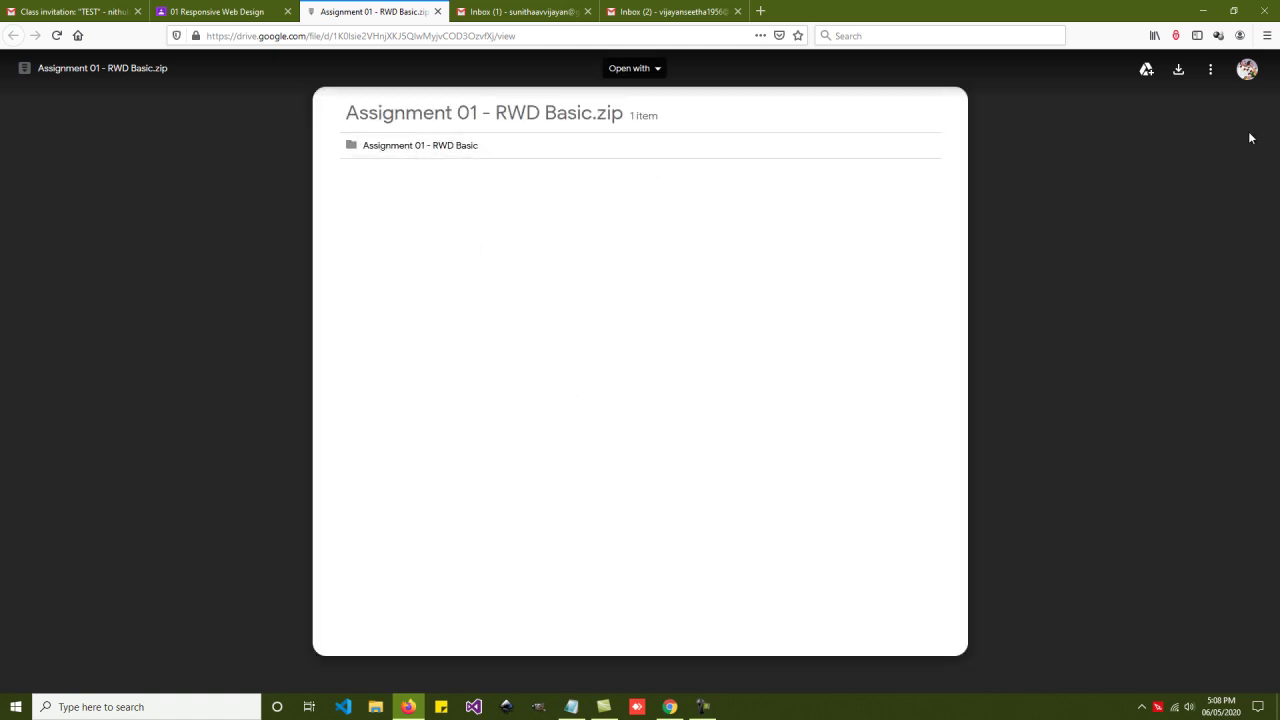
{"action": "left_click", "coordinate": [1178, 72]}
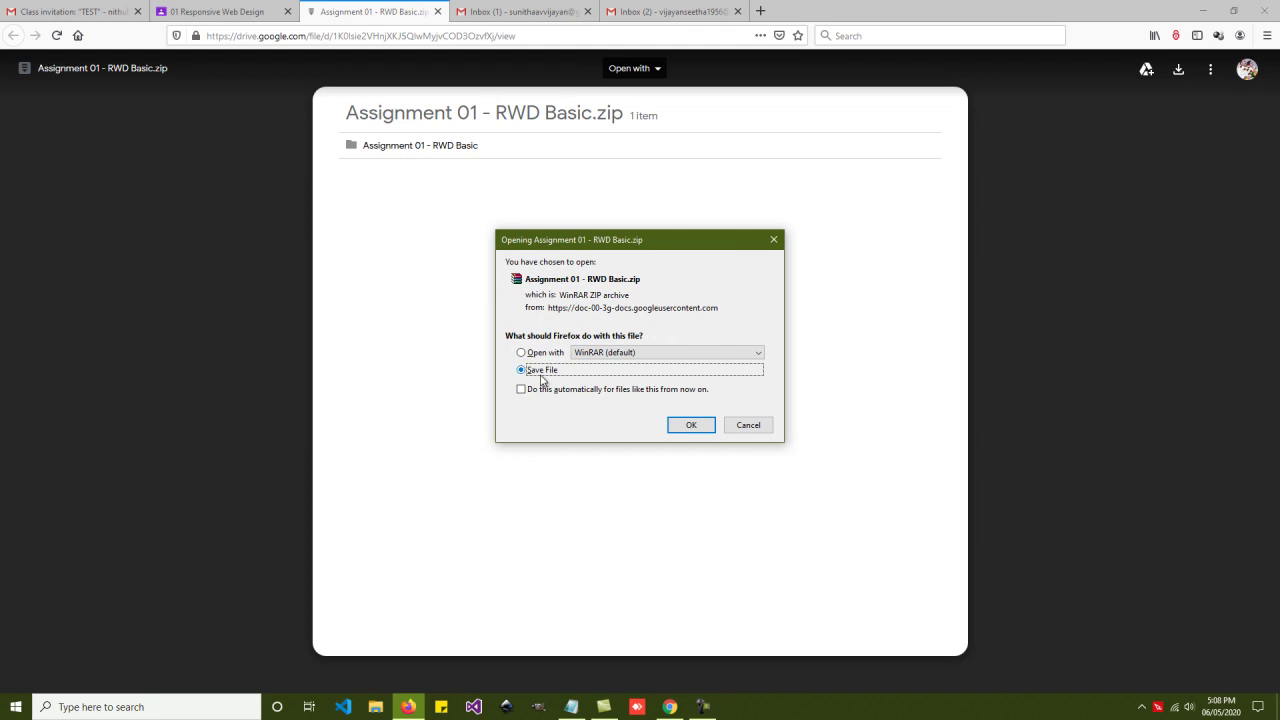
{"action": "left_click", "coordinate": [748, 425]}
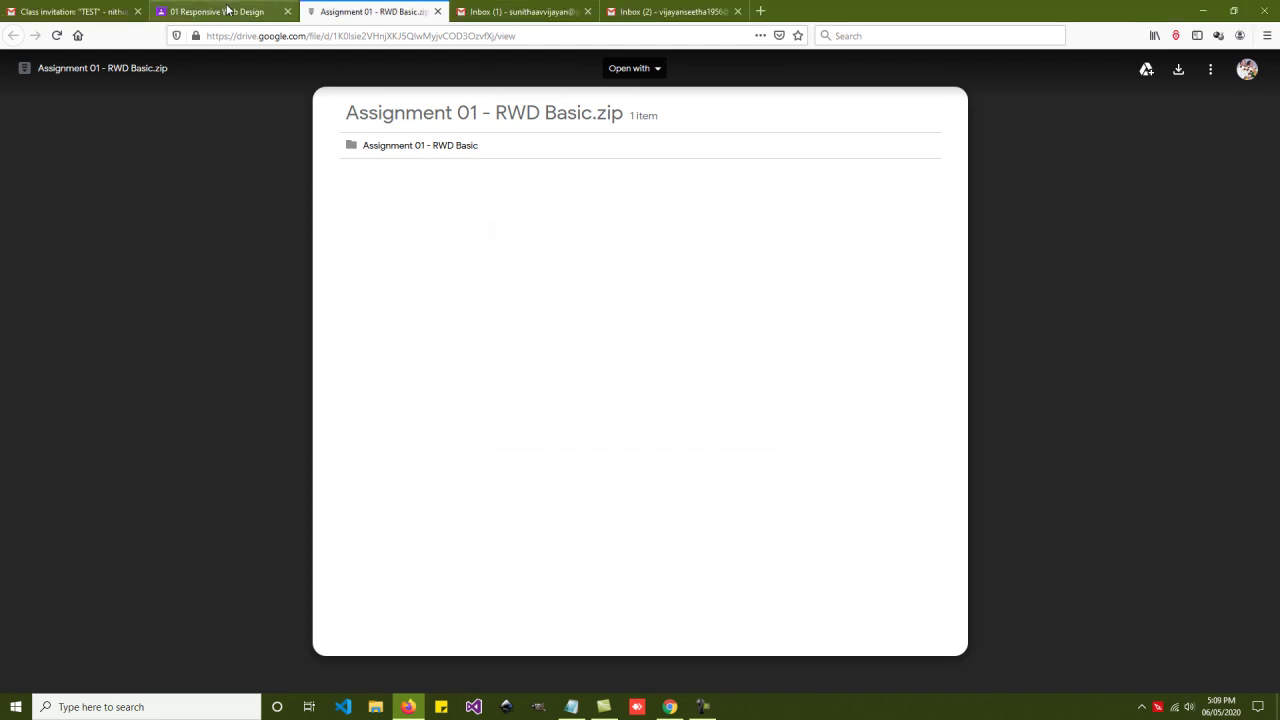
Step: Close the assignment zip preview and switch to Chrome to check the TEST class's student list as the teacher
{"action": "left_click", "coordinate": [437, 11]}
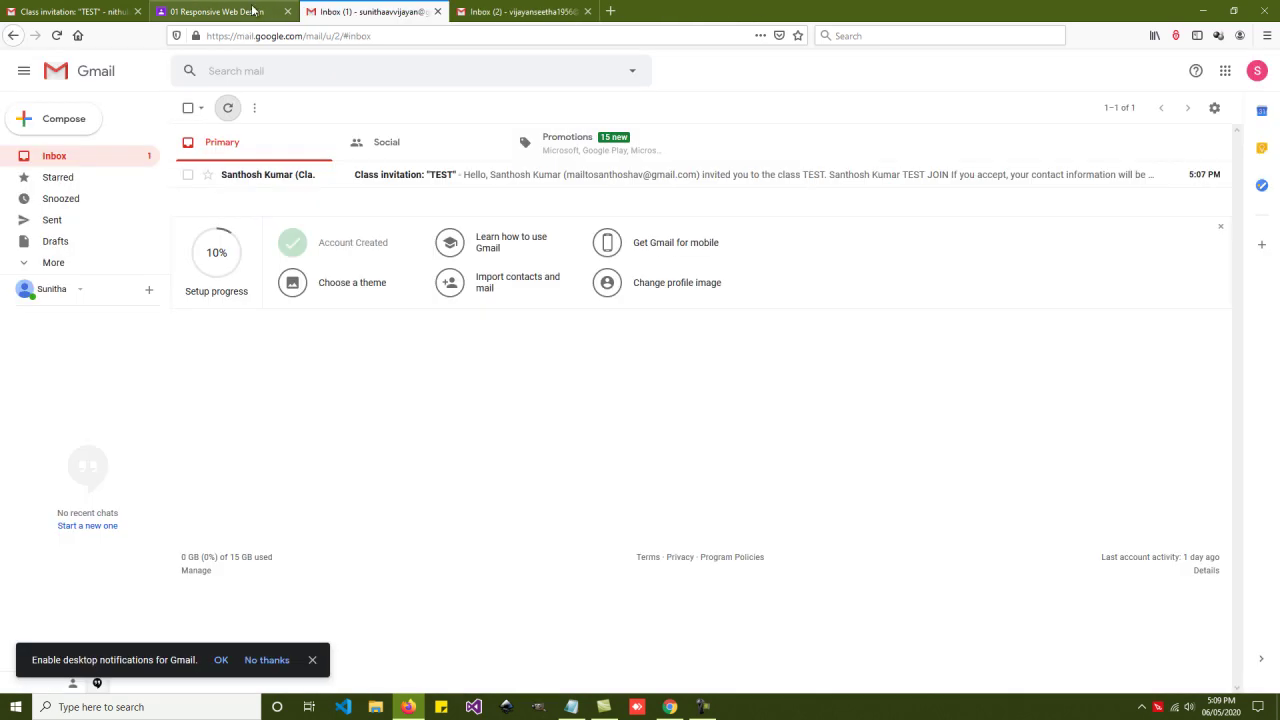
{"action": "left_click", "coordinate": [238, 13]}
{"action": "left_click", "coordinate": [77, 12]}
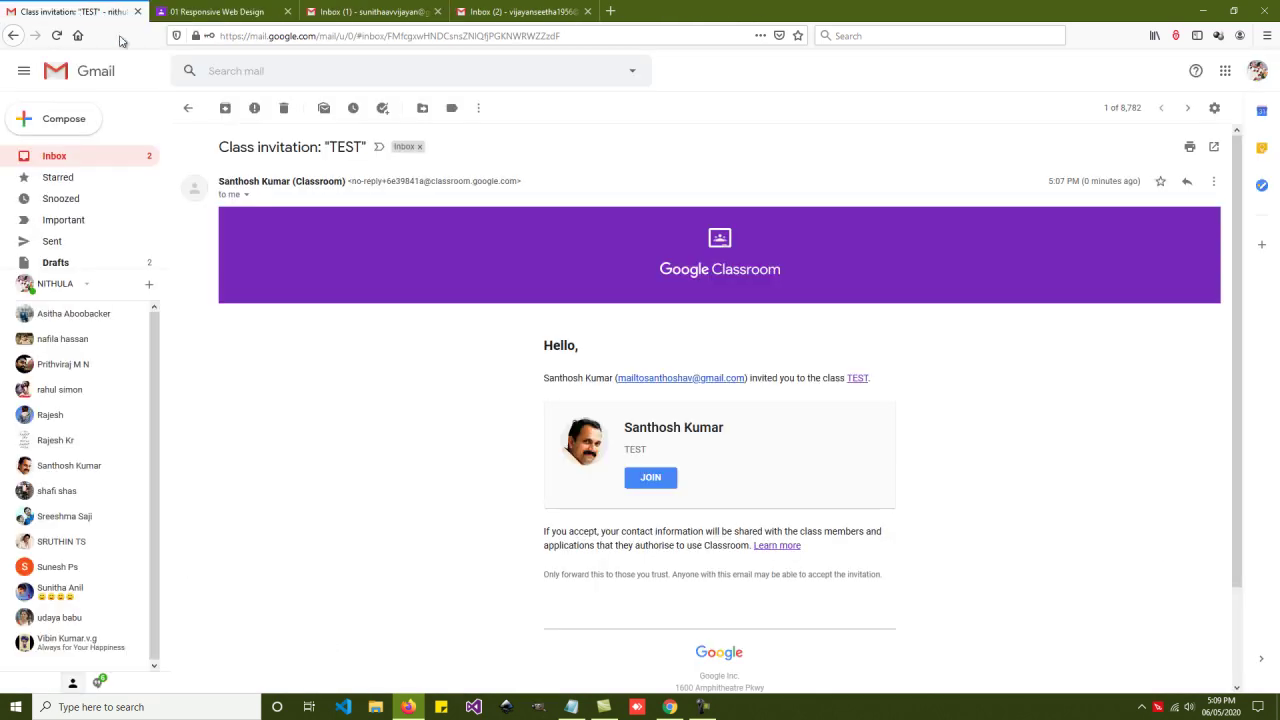
{"action": "left_click", "coordinate": [669, 706]}
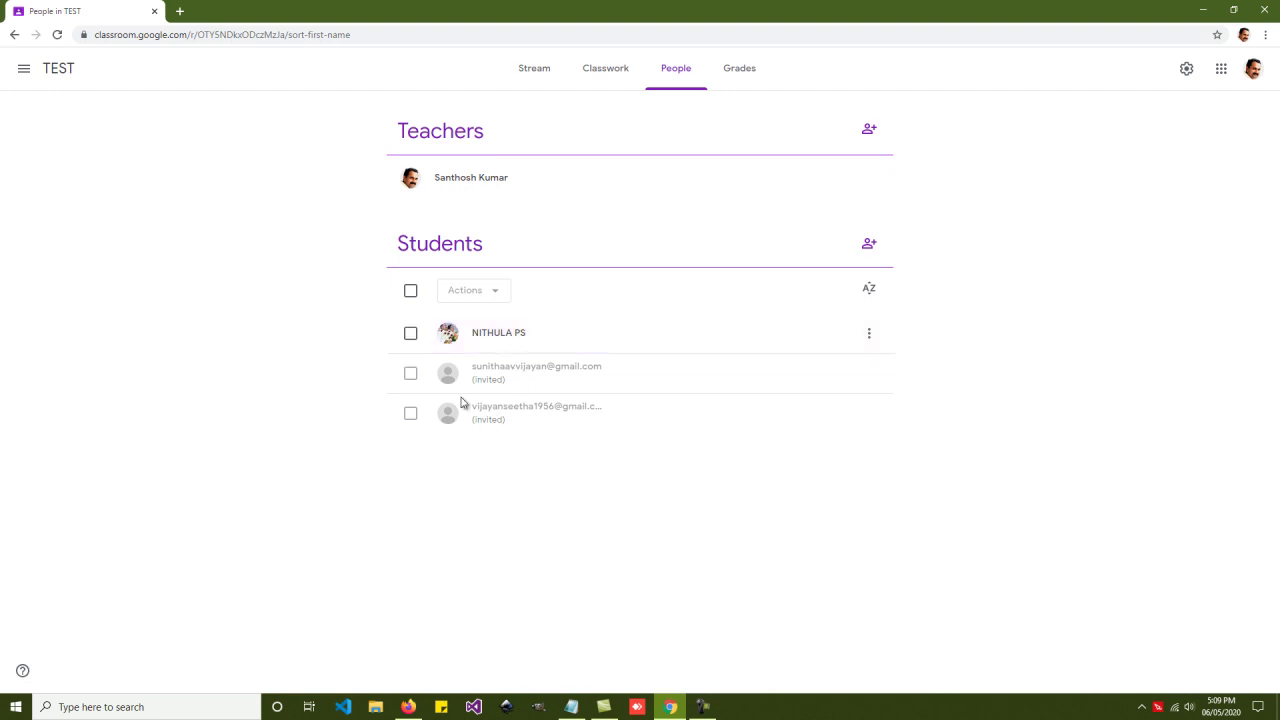
Step: Switch to Firefox, open the TEST class invitation in the second student's inbox and try to join from it
{"action": "left_click", "coordinate": [408, 707]}
{"action": "left_click", "coordinate": [381, 13]}
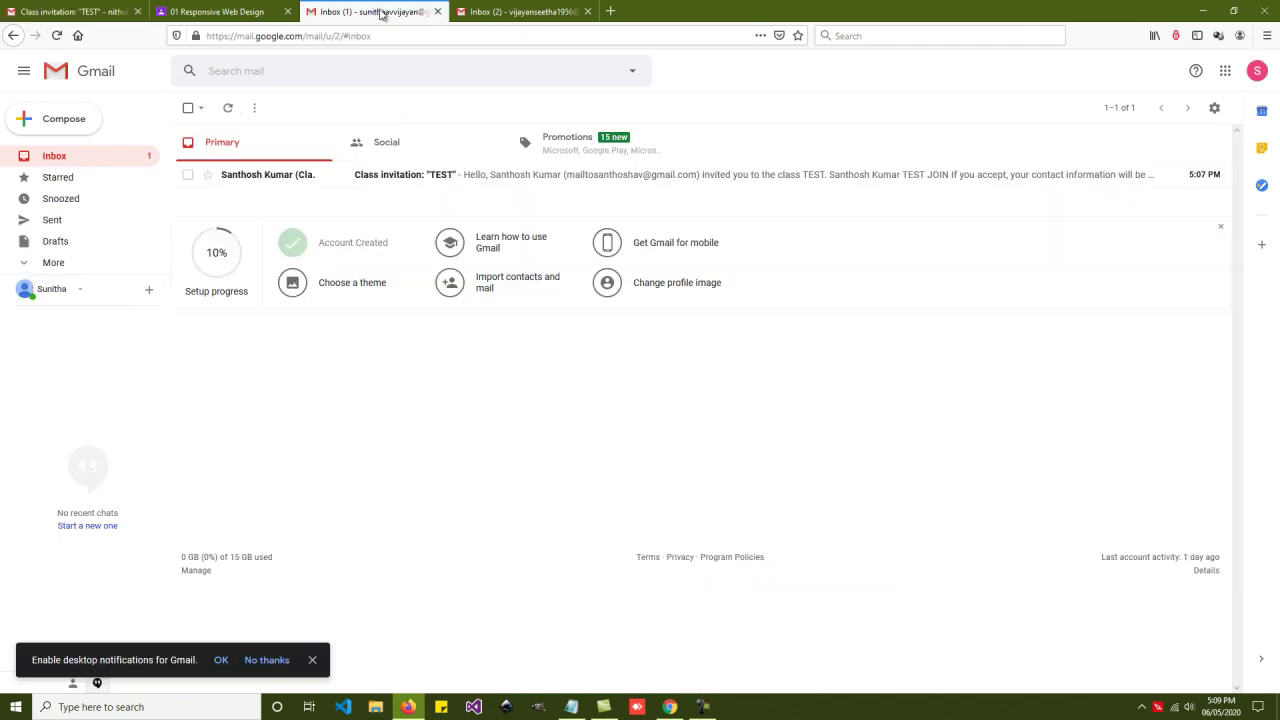
{"action": "left_click", "coordinate": [418, 177]}
{"action": "left_click", "coordinate": [652, 478]}
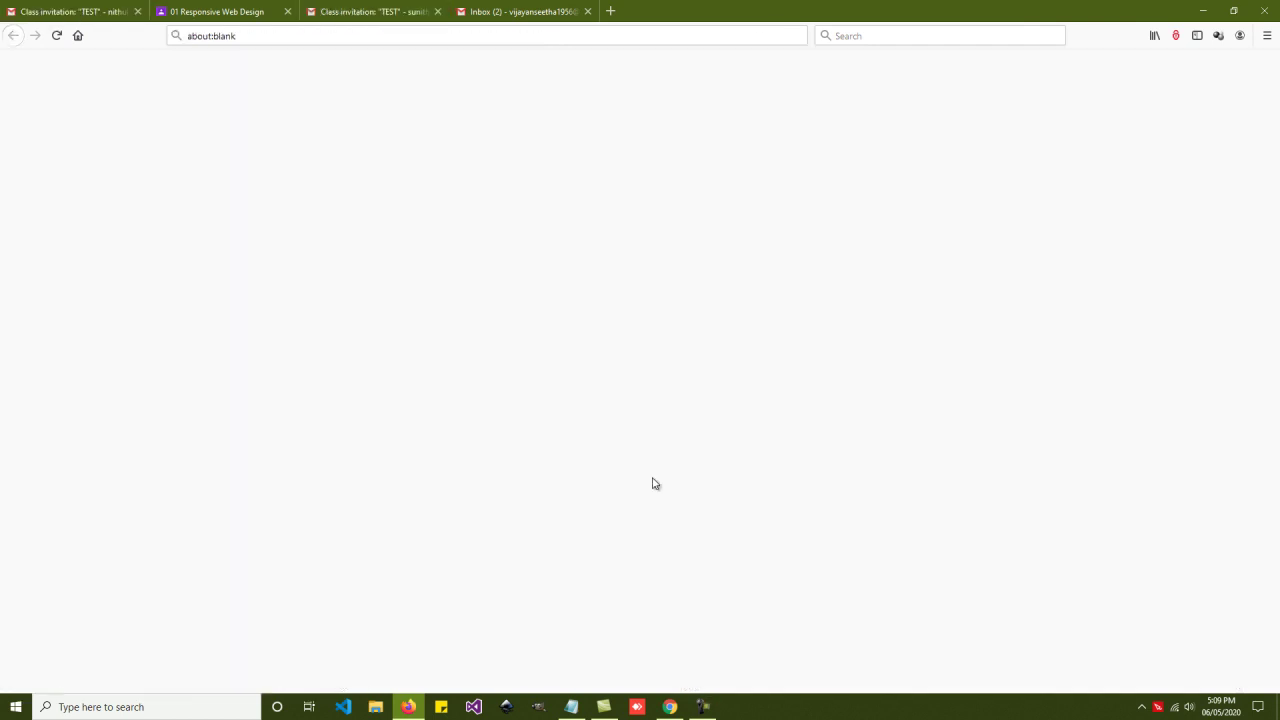
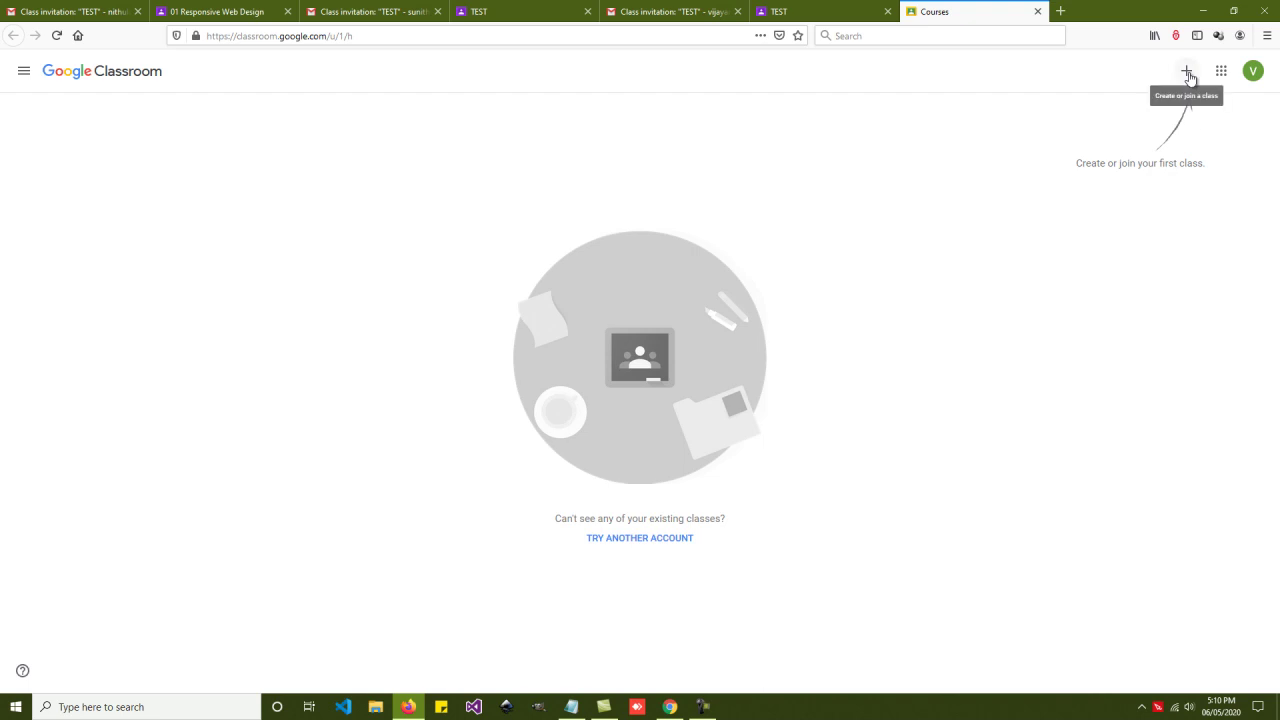
Step: Start joining a class as the third student and copy the TEST class code from the teacher's class page in Chrome
{"action": "left_click", "coordinate": [1188, 72]}
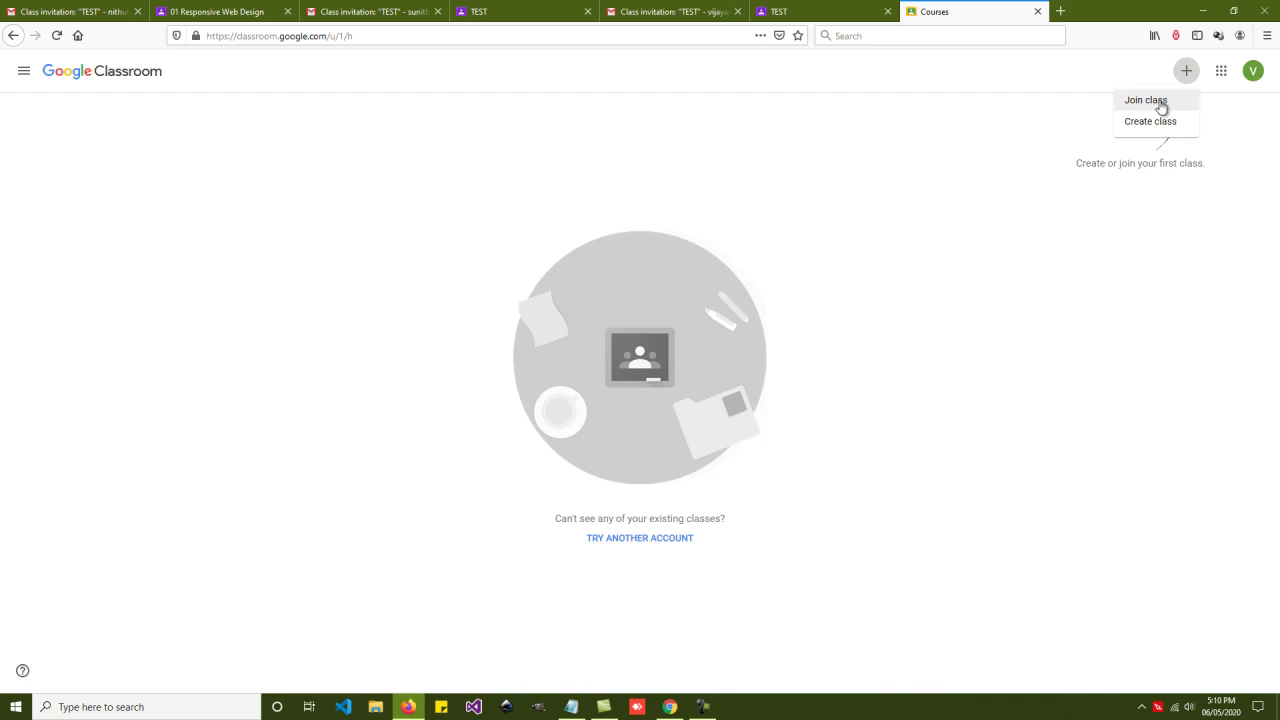
{"action": "left_click", "coordinate": [1158, 101]}
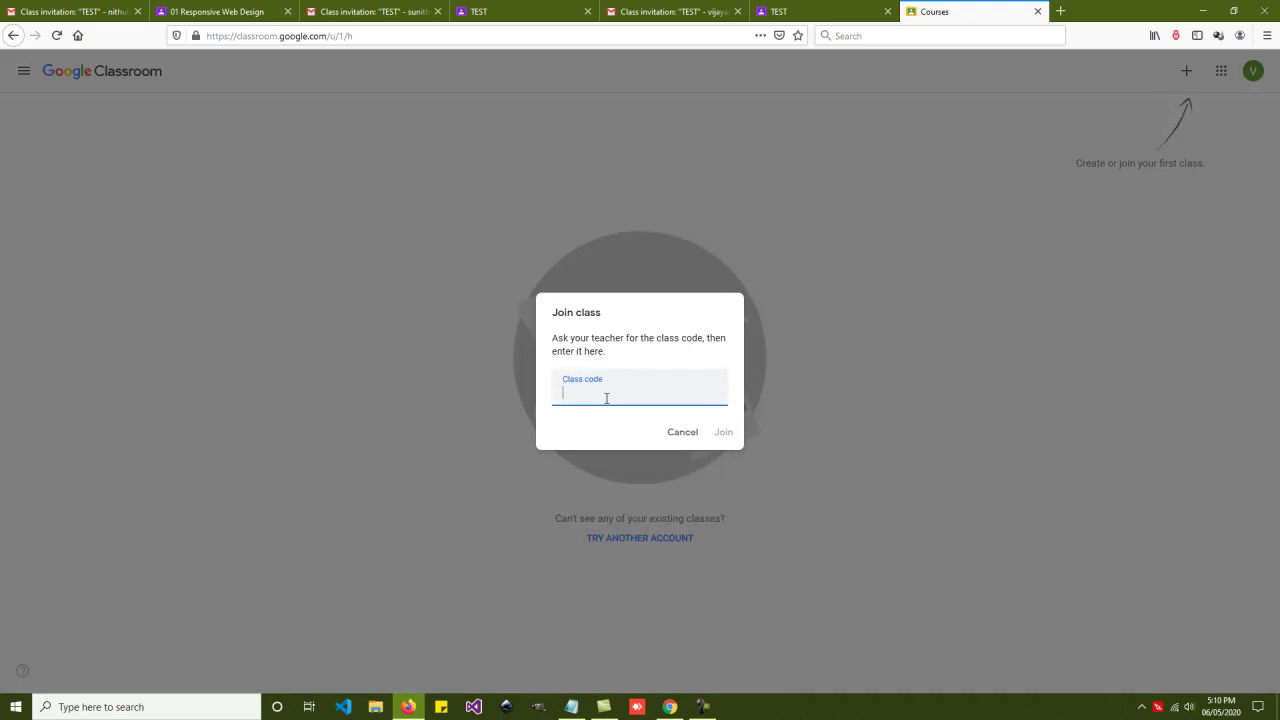
{"action": "left_click", "coordinate": [670, 707]}
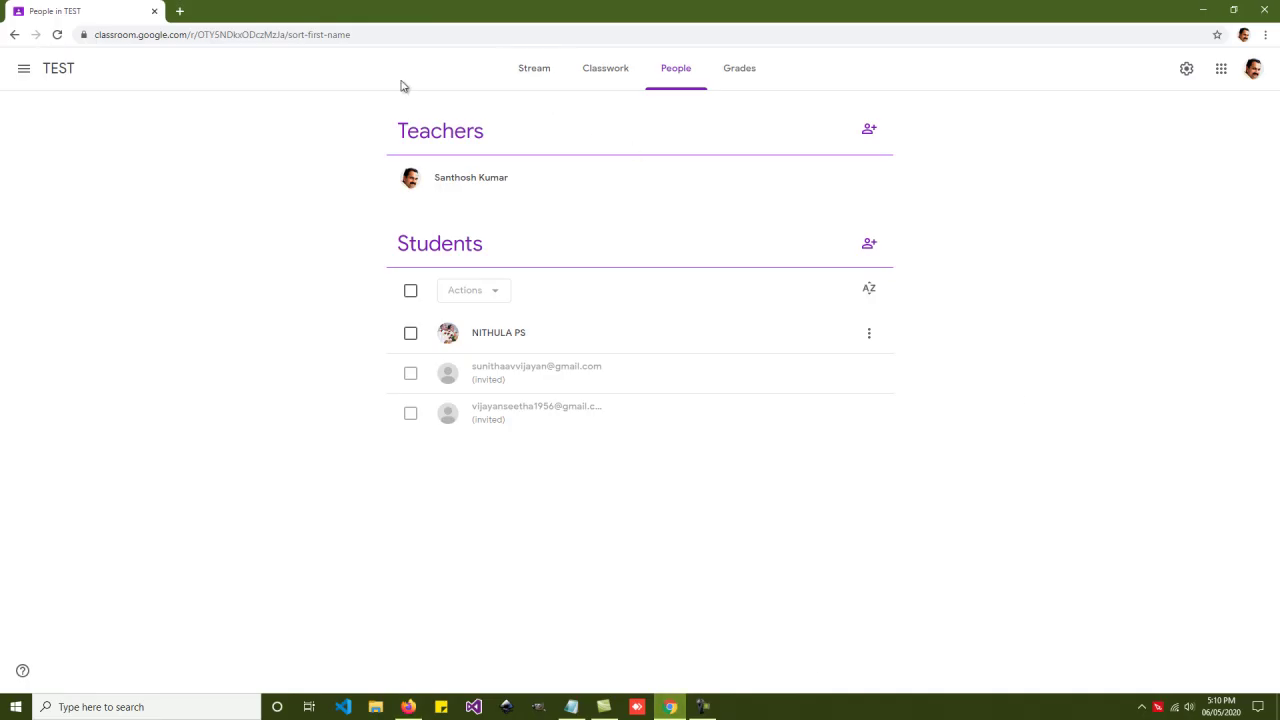
{"action": "left_click", "coordinate": [57, 71]}
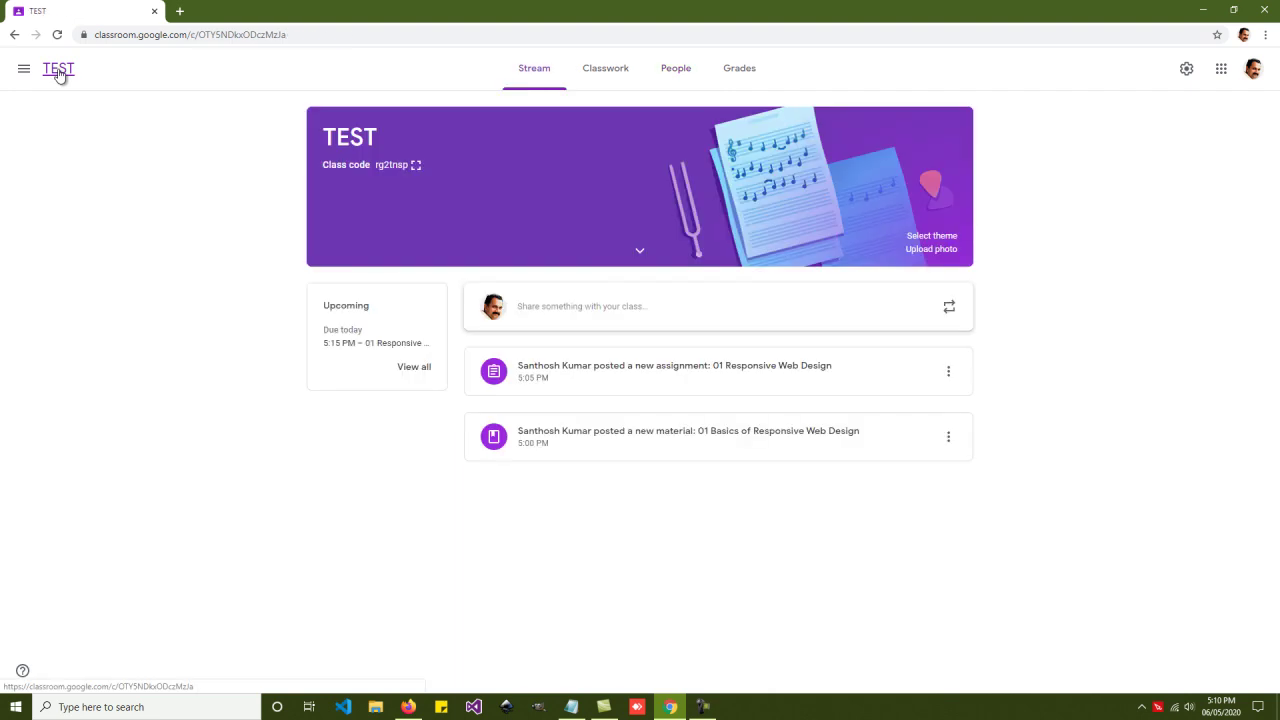
{"action": "left_click", "coordinate": [415, 165]}
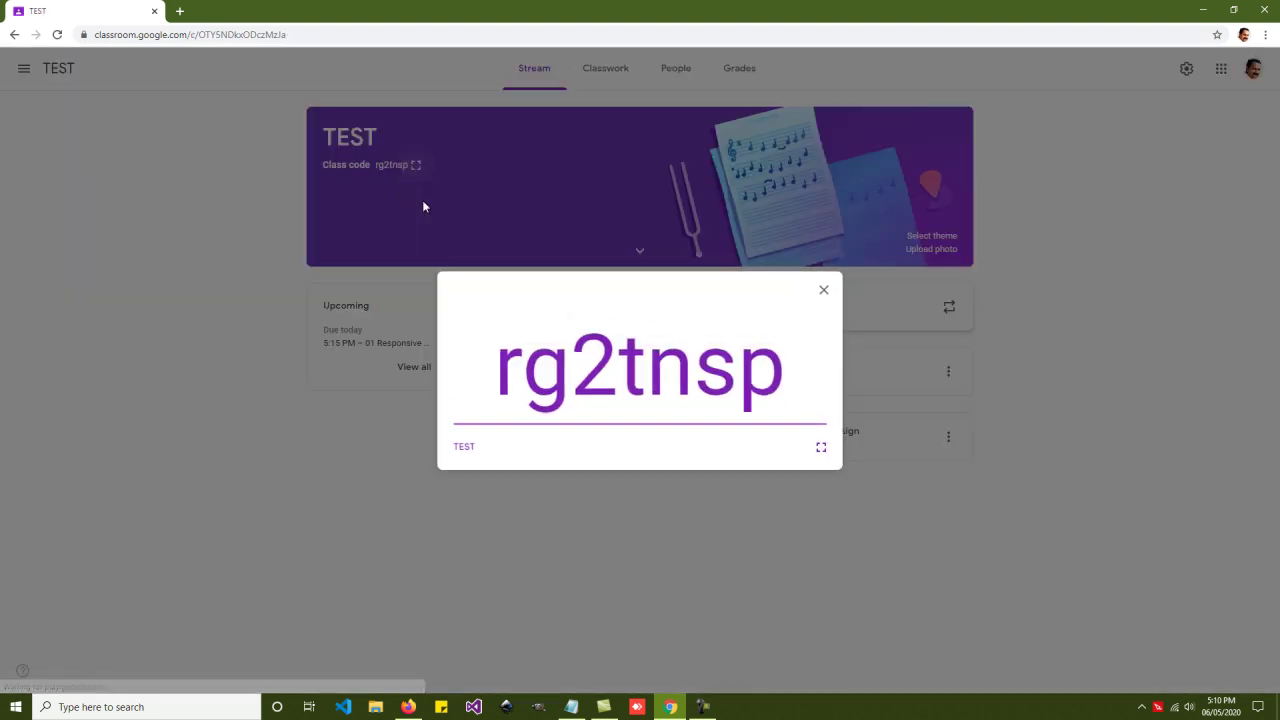
{"action": "left_click_drag", "start_coordinate": [497, 355], "coordinate": [836, 369]}
{"action": "key", "text": "ctrl+c"}
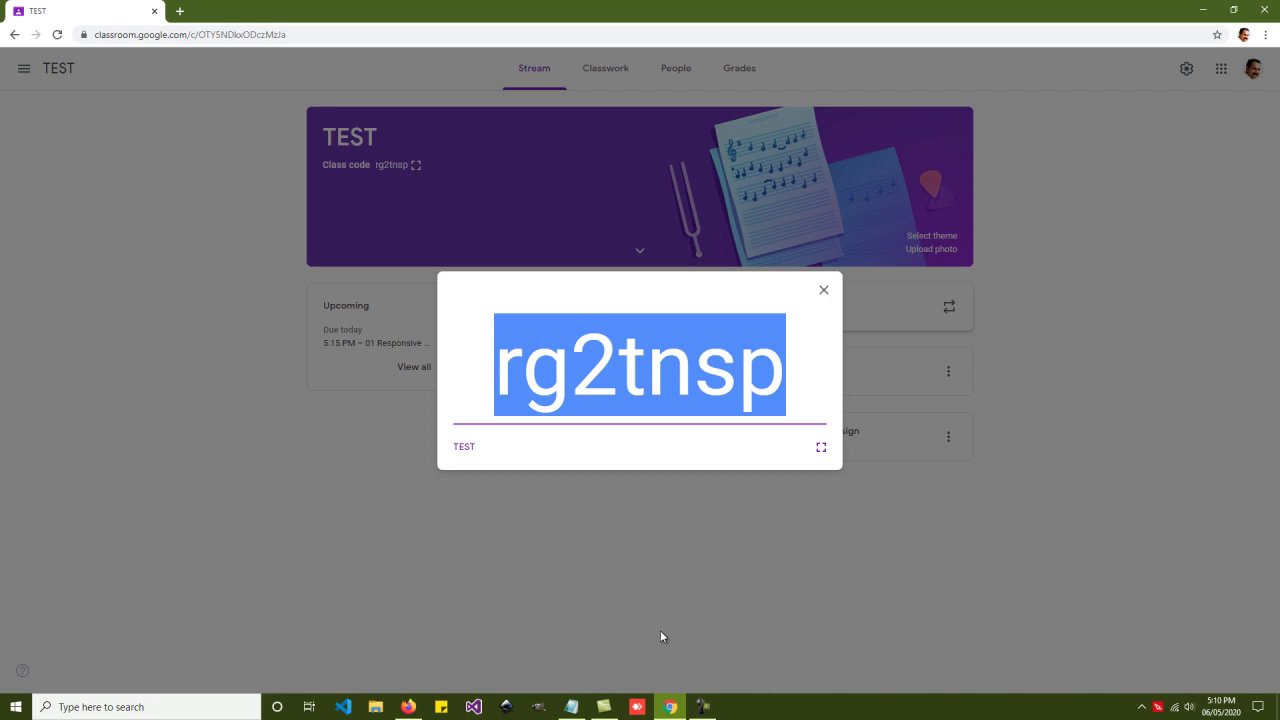
Step: Switch to Firefox, paste the class code and join the TEST class with the third student's account
{"action": "left_click", "coordinate": [407, 707]}
{"action": "left_click", "coordinate": [615, 395]}
{"action": "key", "text": "ctrl+v"}
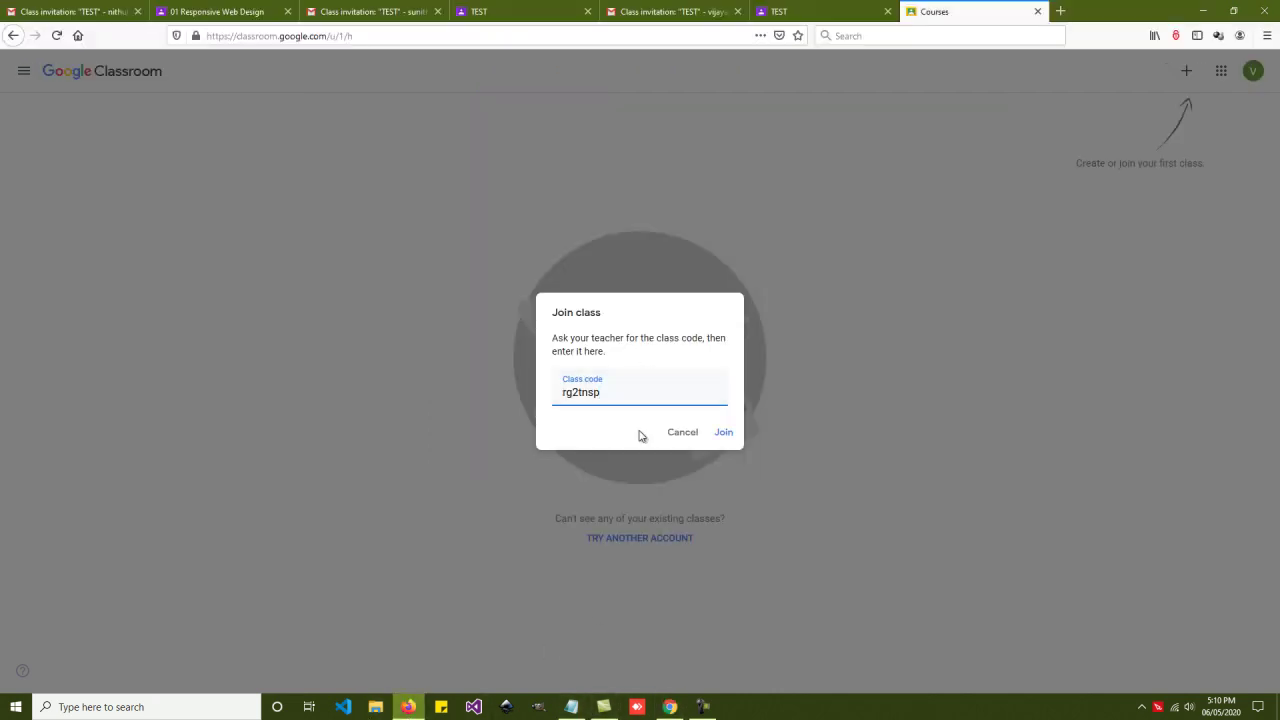
{"action": "left_click", "coordinate": [718, 436]}
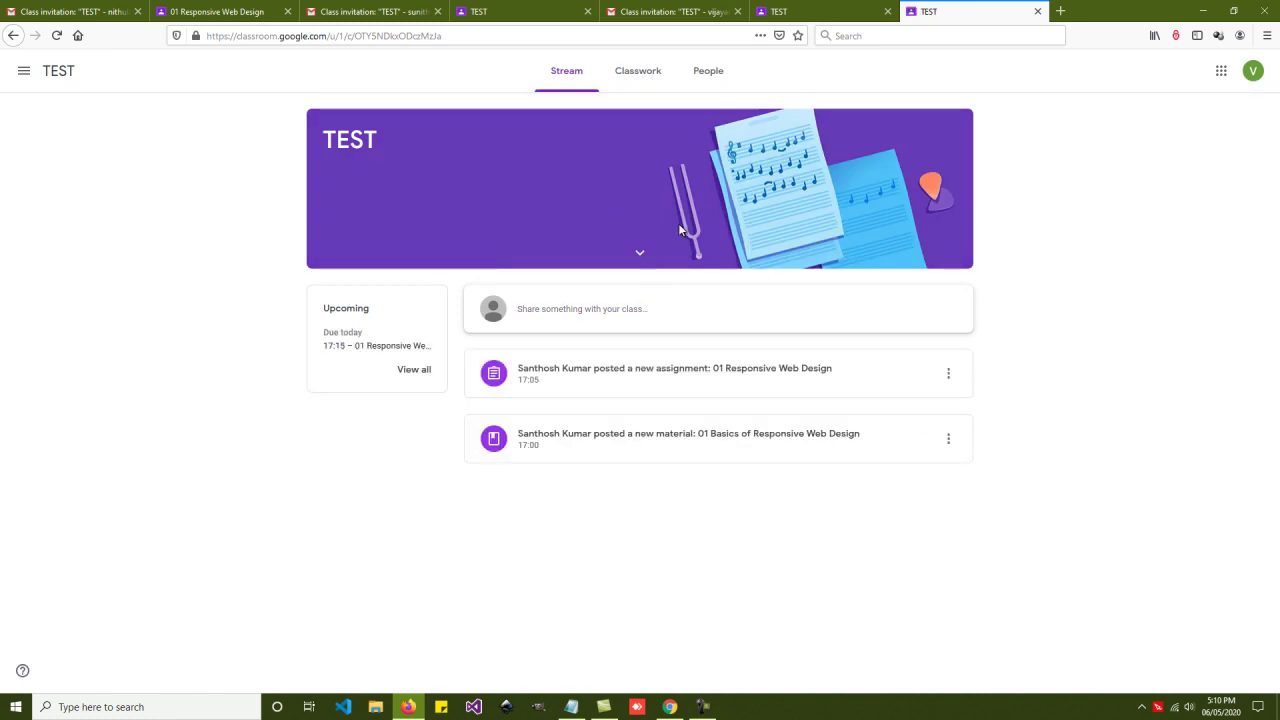
Step: Close the extra TEST page and the third student's class invitation email
{"action": "left_click", "coordinate": [815, 14]}
{"action": "left_click", "coordinate": [887, 11]}
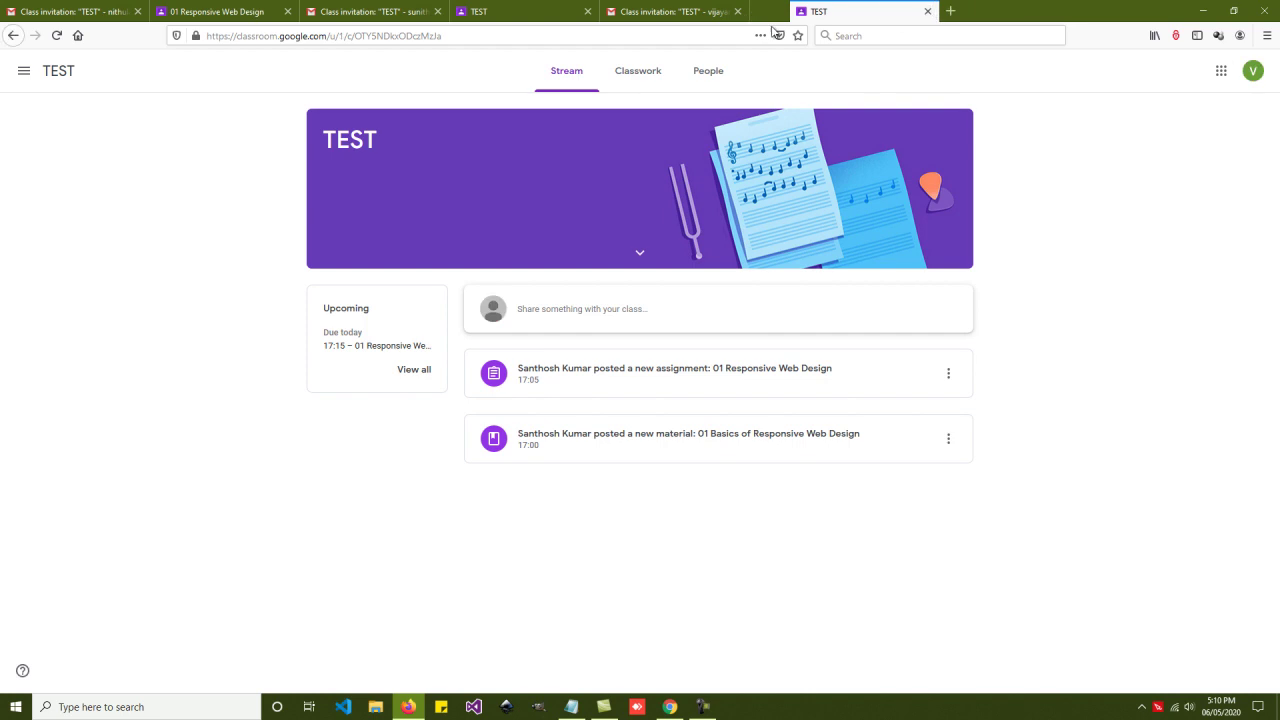
{"action": "left_click", "coordinate": [722, 16]}
{"action": "left_click", "coordinate": [737, 11]}
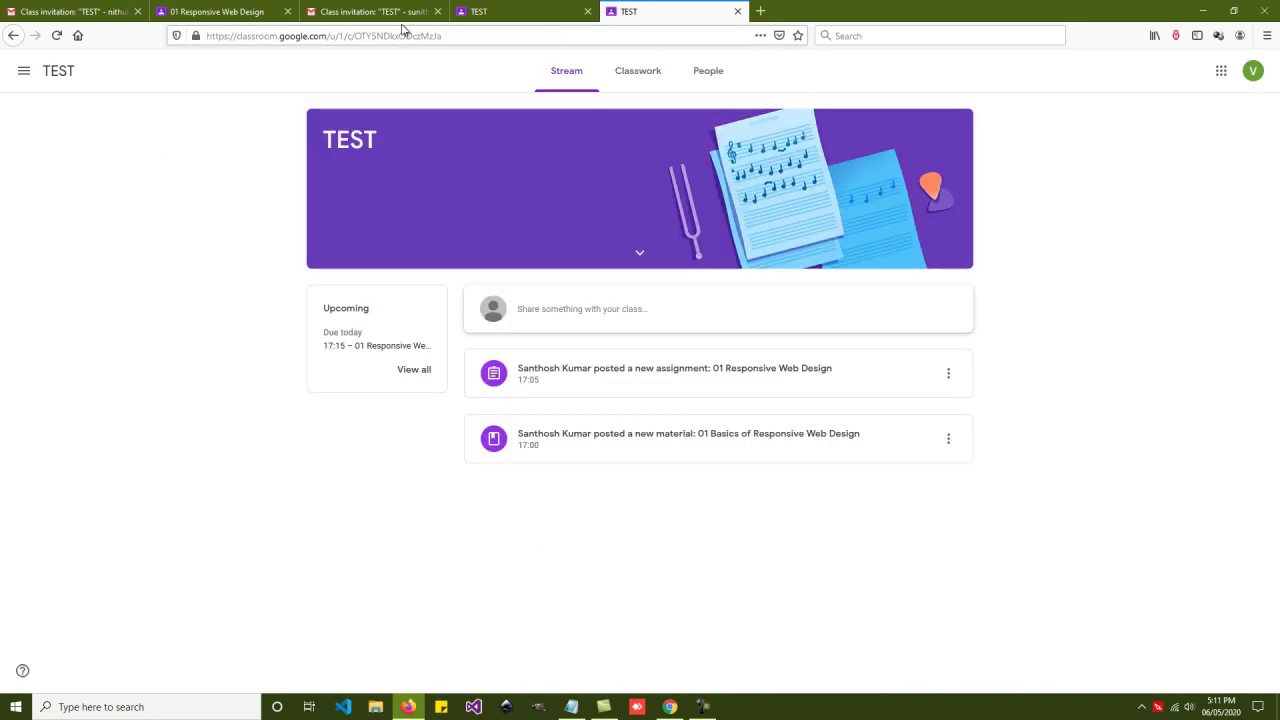
Step: Switch Classroom to the second student's account and join the TEST class with the copied class code
{"action": "left_click", "coordinate": [382, 12]}
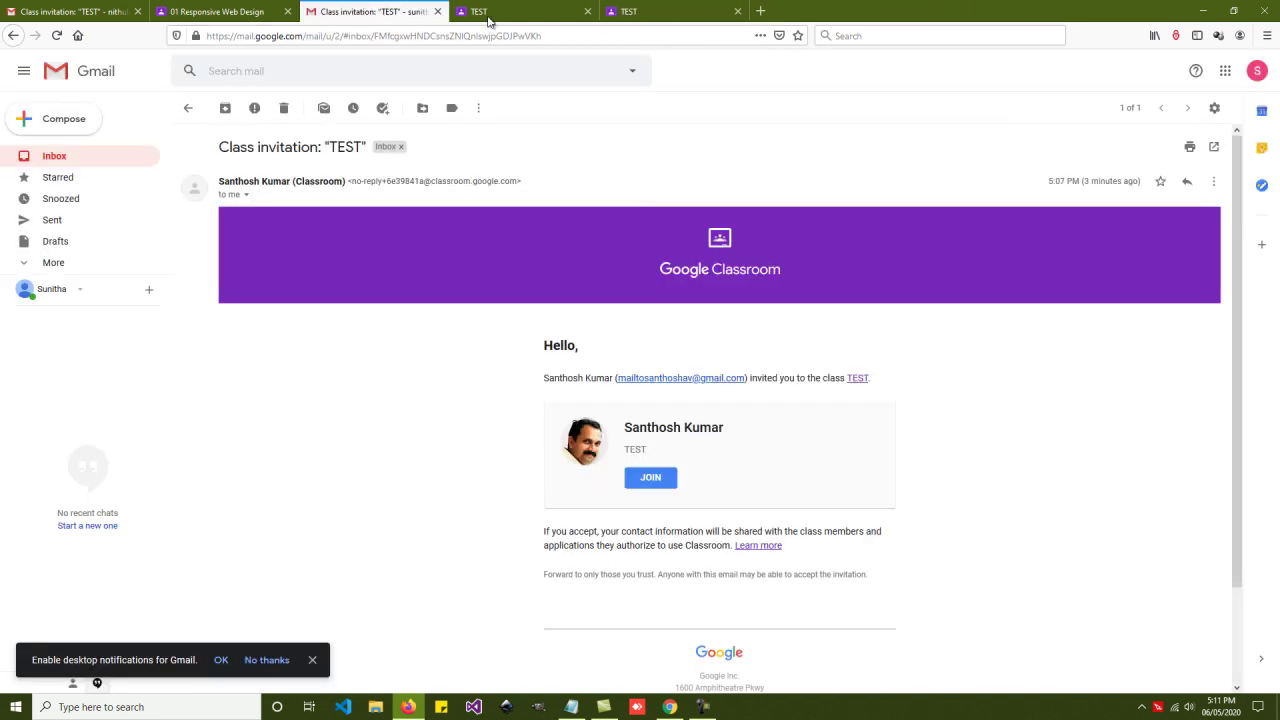
{"action": "left_click", "coordinate": [489, 14]}
{"action": "left_click", "coordinate": [1253, 70]}
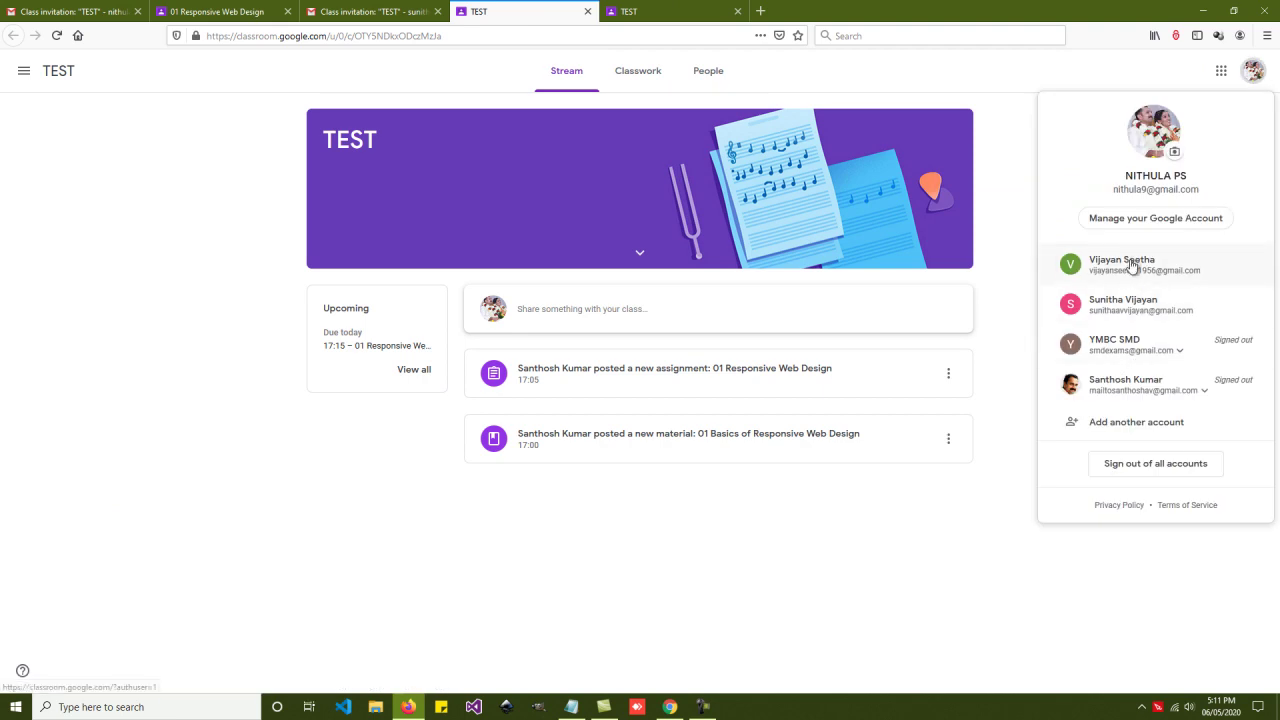
{"action": "left_click", "coordinate": [1128, 316]}
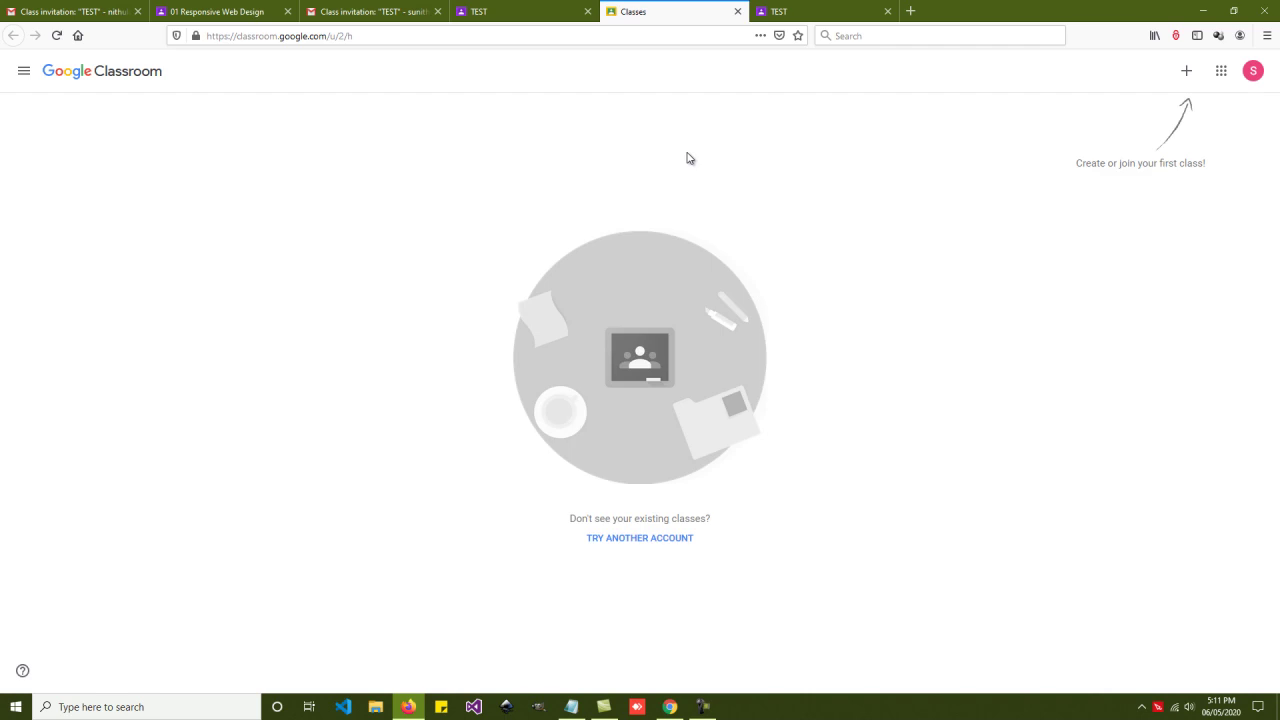
{"action": "left_click", "coordinate": [1186, 71]}
{"action": "left_click", "coordinate": [1151, 104]}
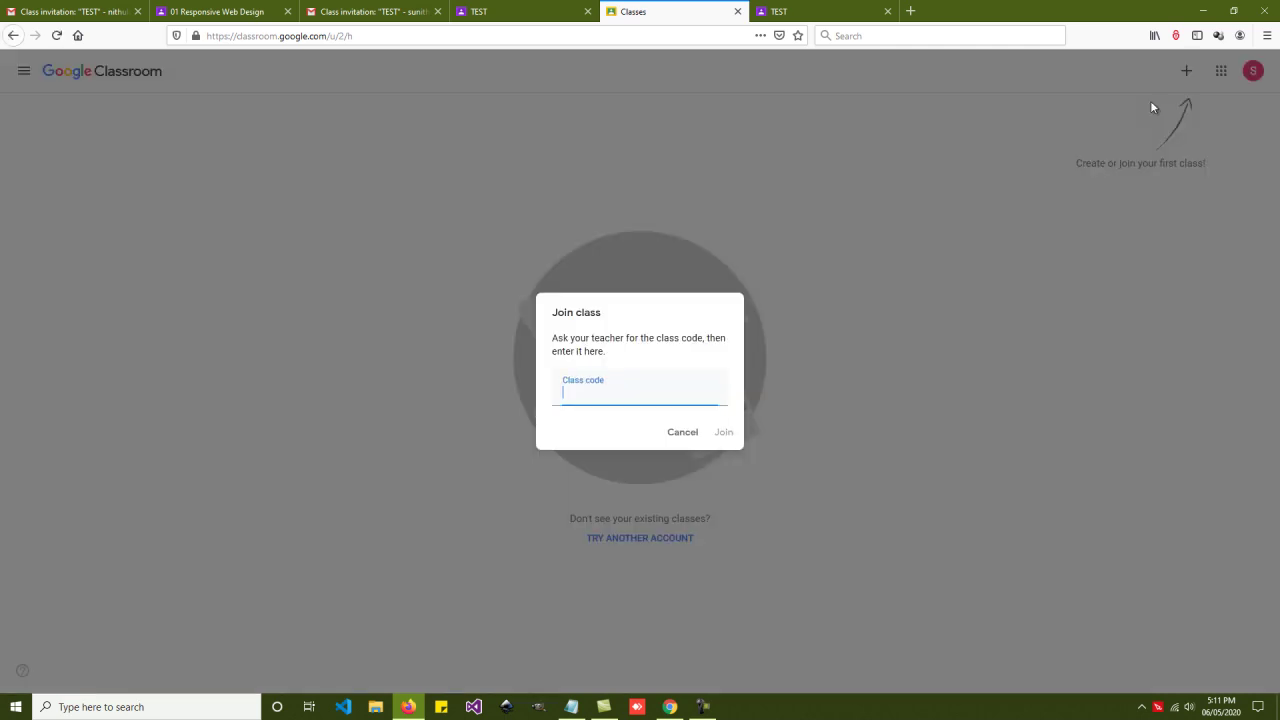
{"action": "key", "text": "ctrl+v"}
{"action": "left_click", "coordinate": [718, 433]}
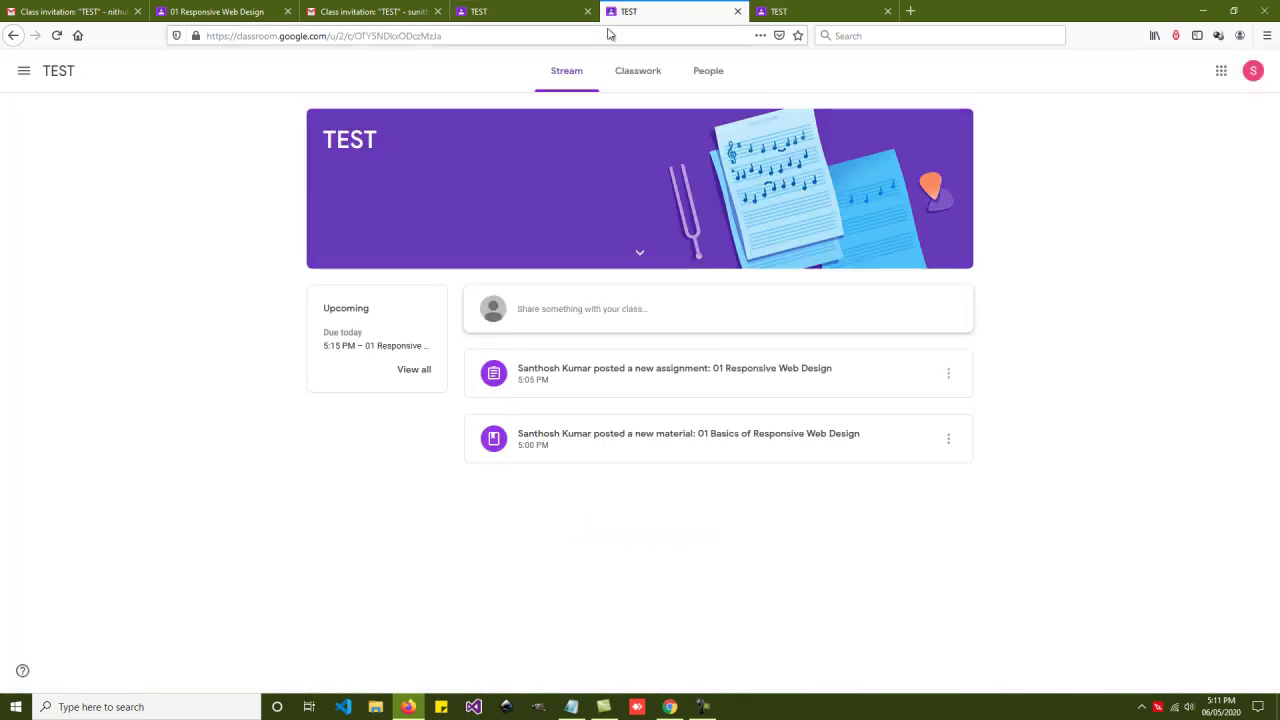
Step: Close the second and first students' invitation emails and the first student's duplicate TEST page
{"action": "left_click", "coordinate": [347, 13]}
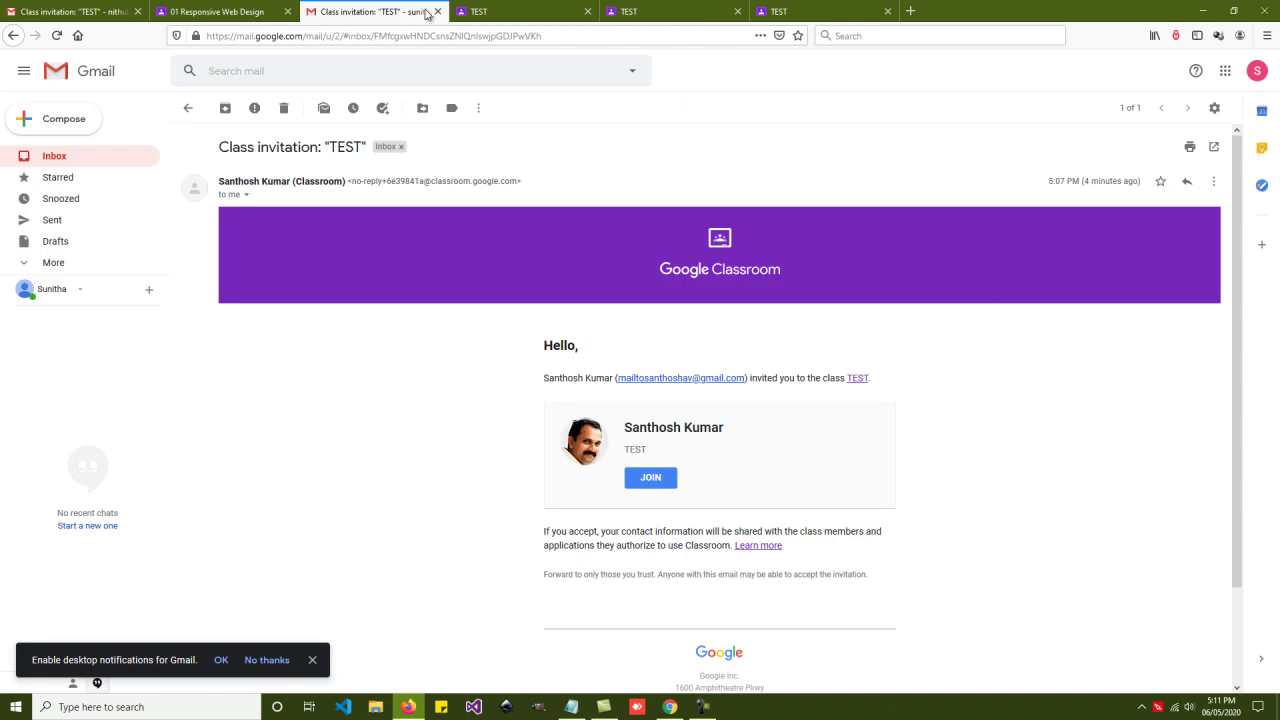
{"action": "left_click", "coordinate": [437, 11]}
{"action": "left_click", "coordinate": [73, 11]}
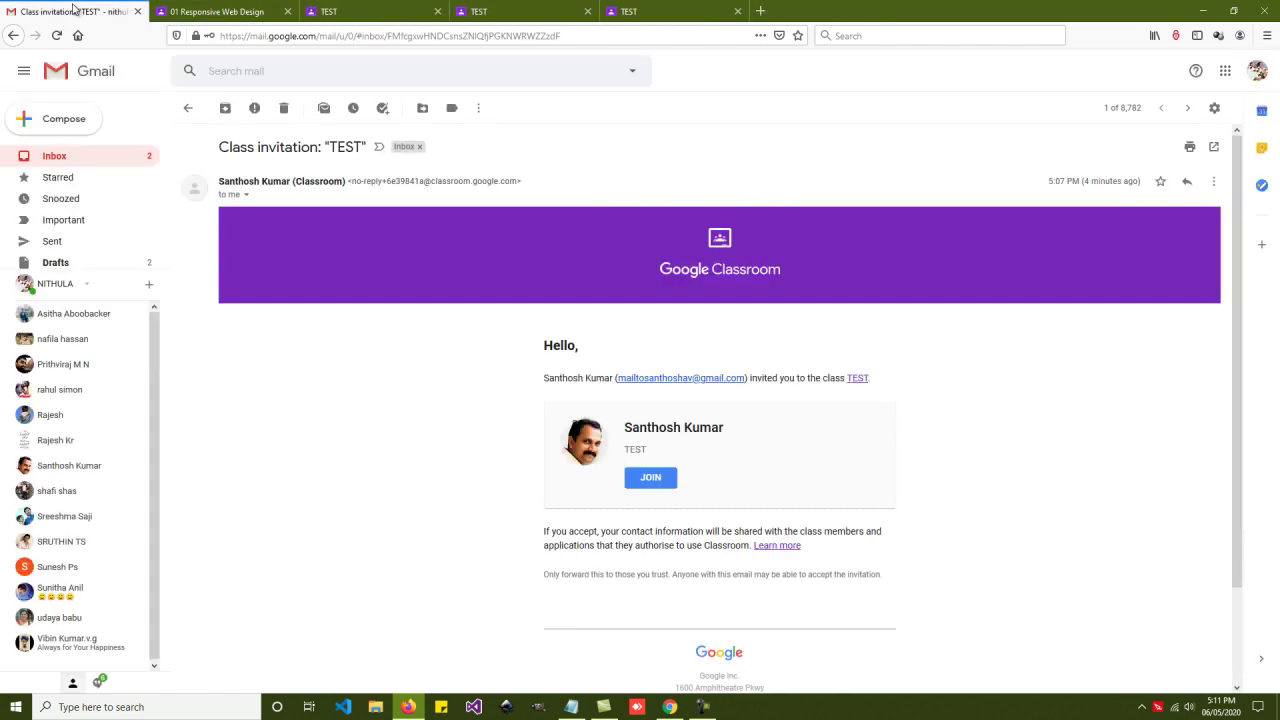
{"action": "left_click", "coordinate": [136, 11]}
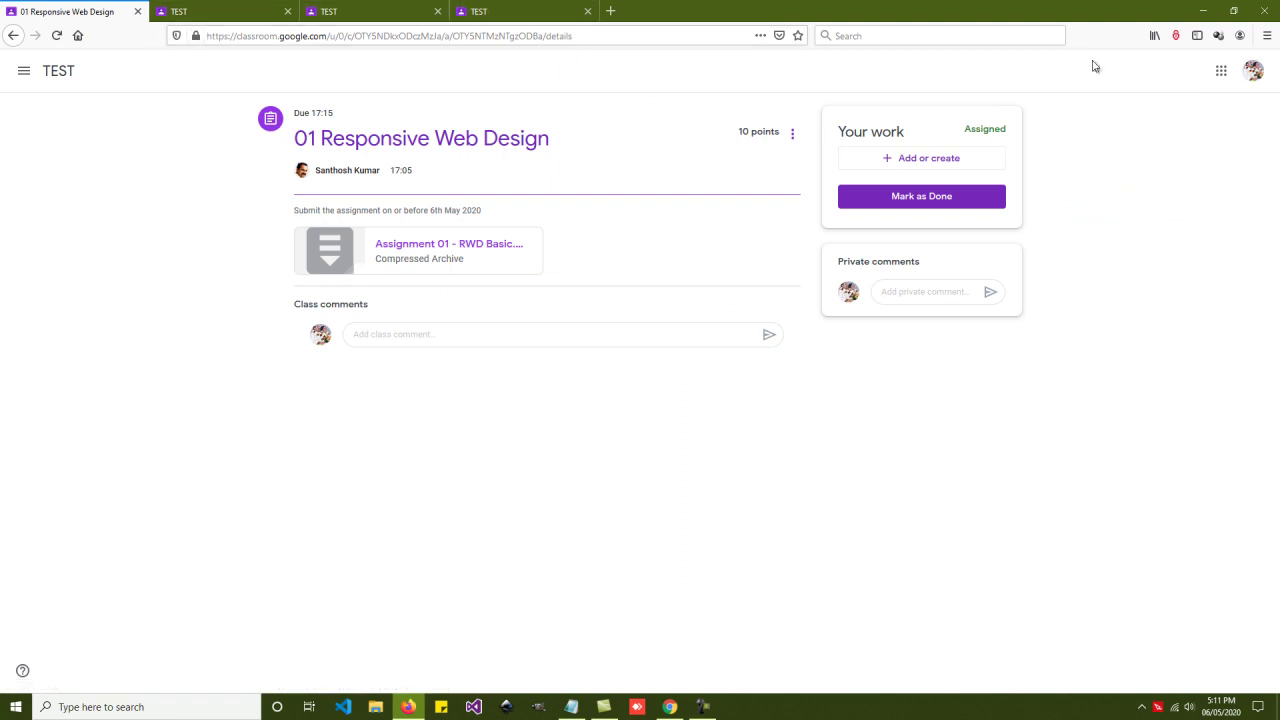
{"action": "left_click", "coordinate": [251, 15]}
{"action": "left_click", "coordinate": [287, 11]}
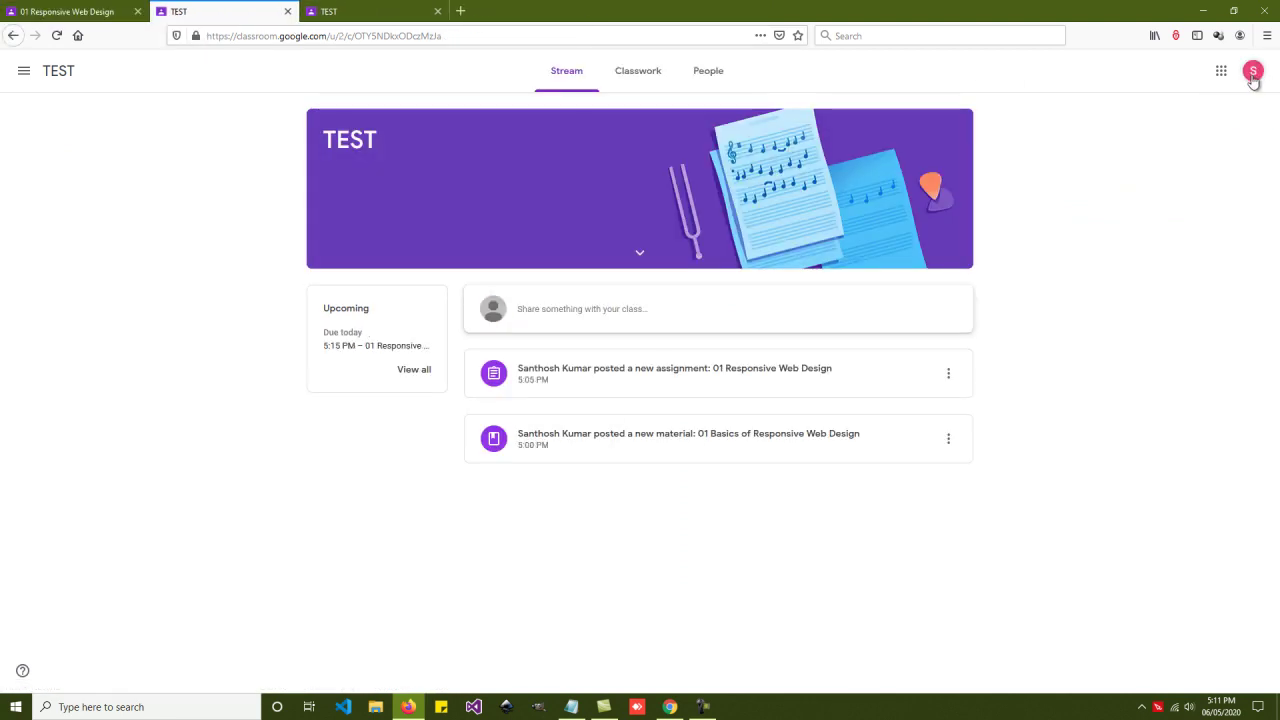
Step: Look through the three students' Classroom pages, ending on the first student's "01 Responsive Web Design" assignment
{"action": "left_click", "coordinate": [374, 12]}
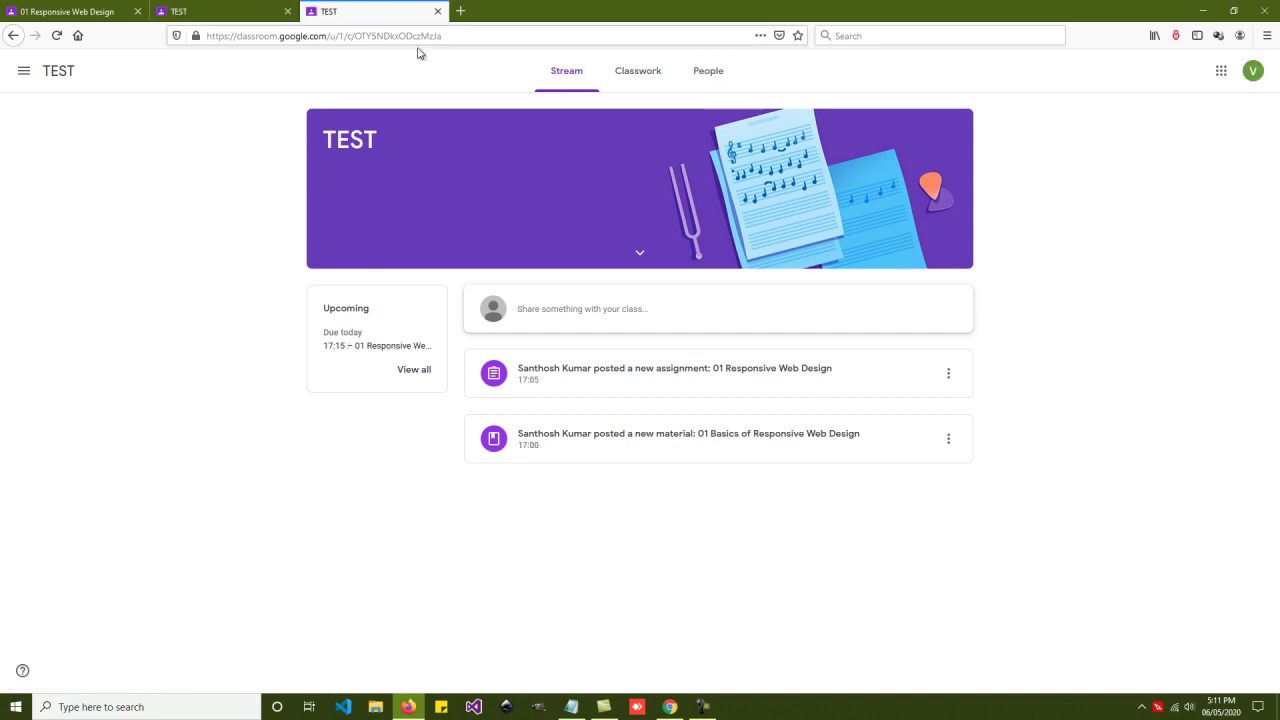
{"action": "left_click", "coordinate": [237, 11]}
{"action": "left_click", "coordinate": [86, 11]}
{"action": "left_click", "coordinate": [225, 12]}
{"action": "left_click", "coordinate": [327, 13]}
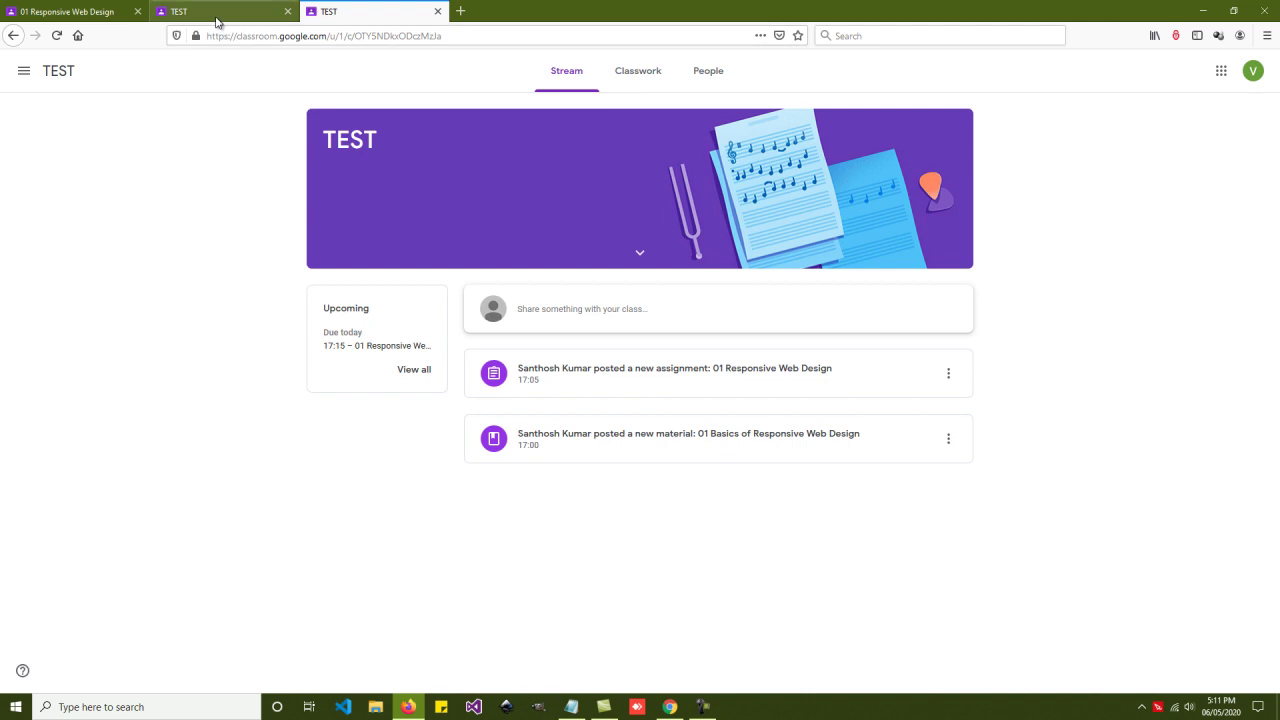
{"action": "left_click", "coordinate": [217, 12]}
{"action": "left_click", "coordinate": [70, 11]}
Step: Switch to Chrome, dismiss the enlarged class code, check the TEST class's student list and return to the class stream
{"action": "left_click", "coordinate": [693, 706]}
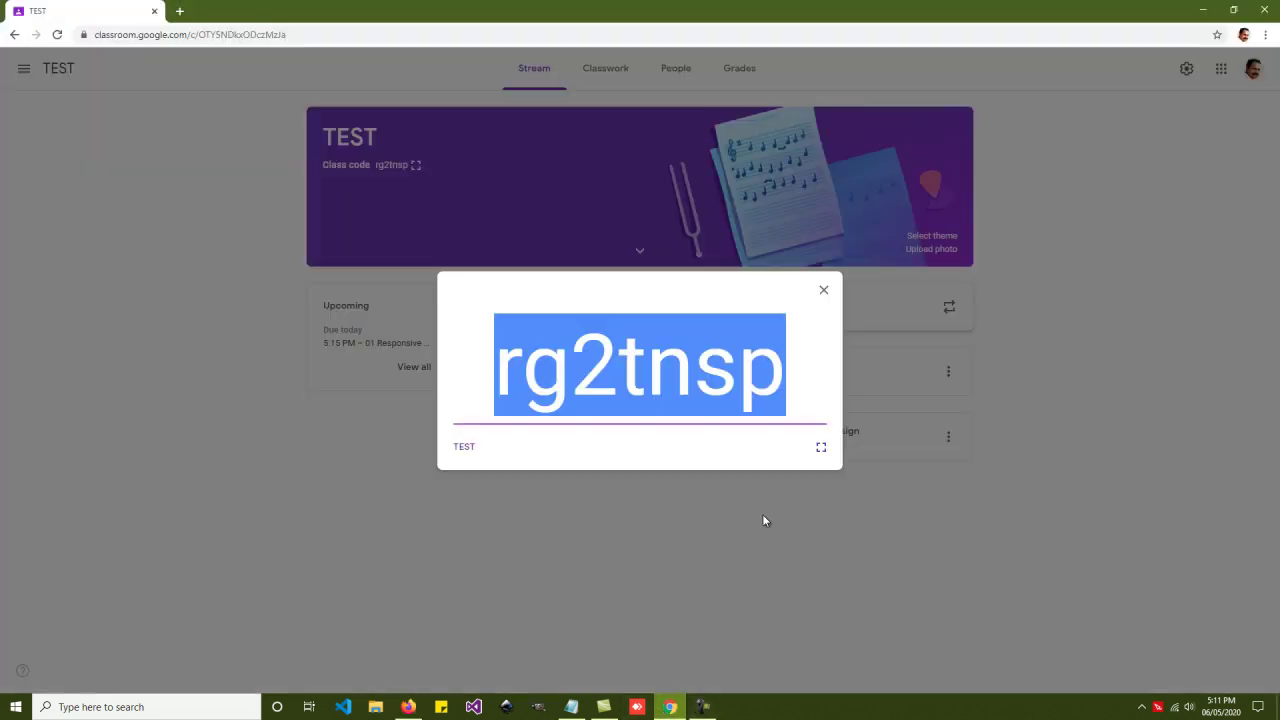
{"action": "left_click", "coordinate": [823, 292]}
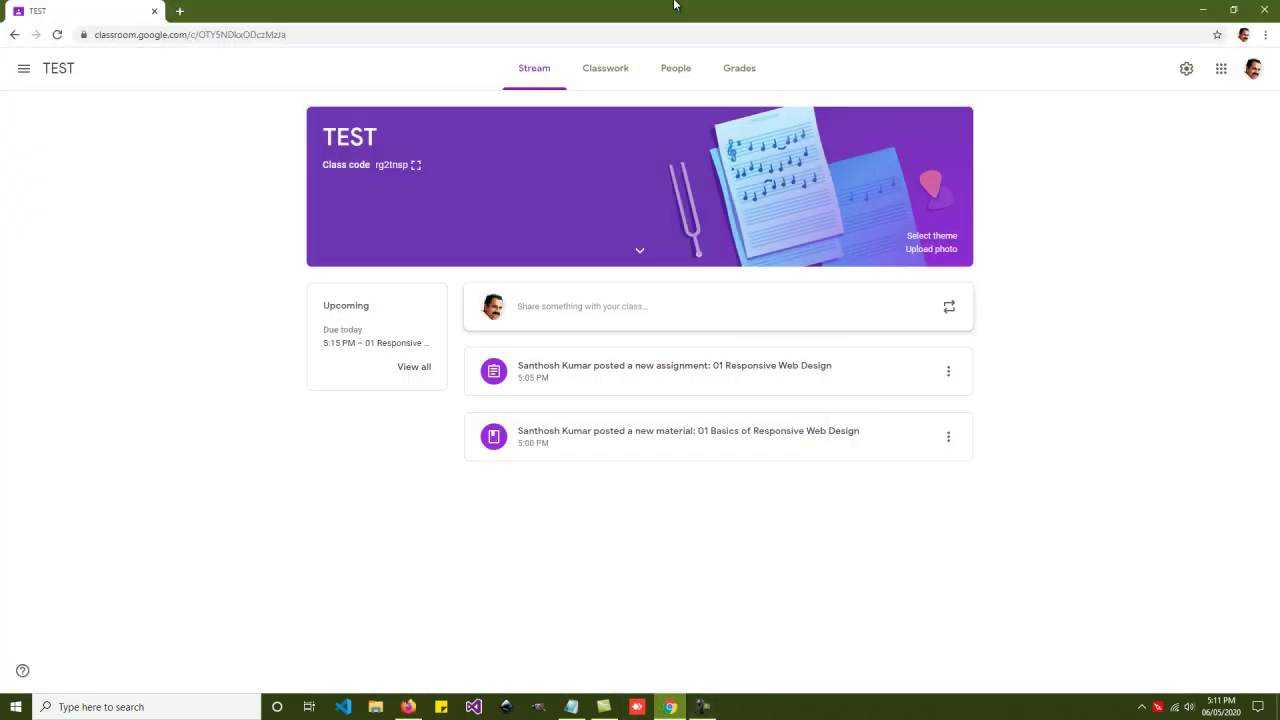
{"action": "left_click", "coordinate": [676, 72]}
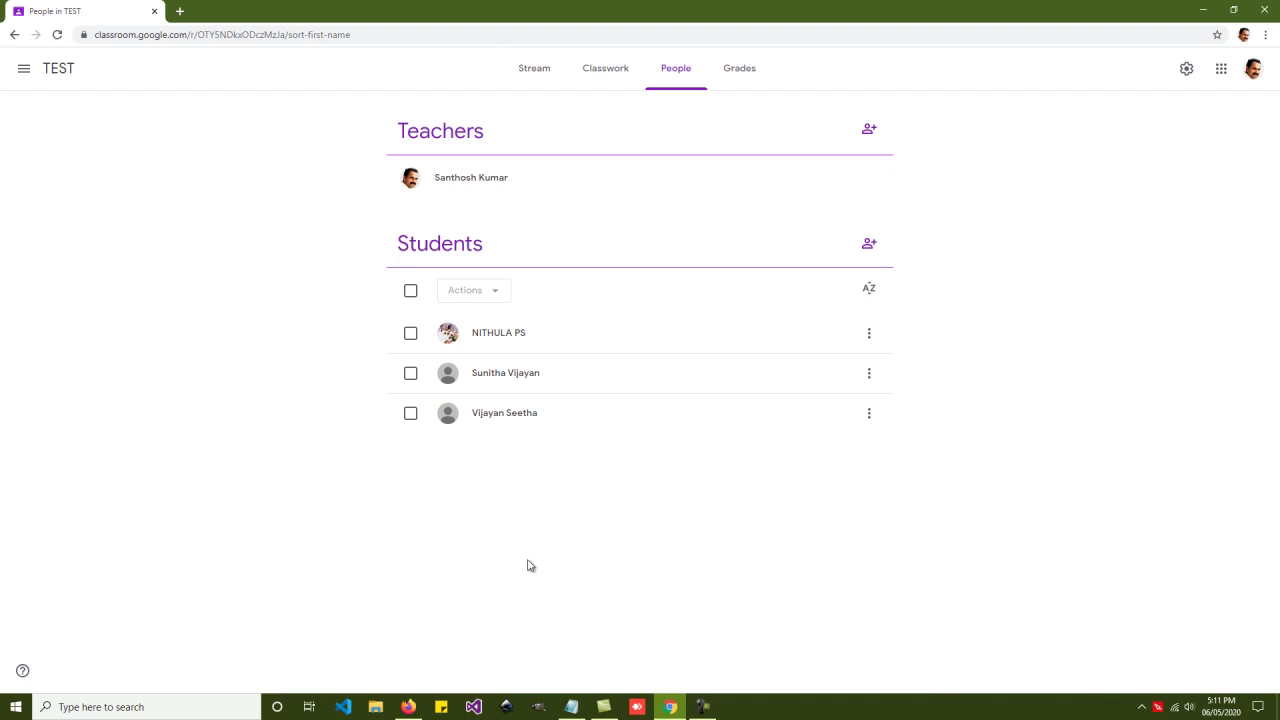
{"action": "left_click", "coordinate": [62, 72]}
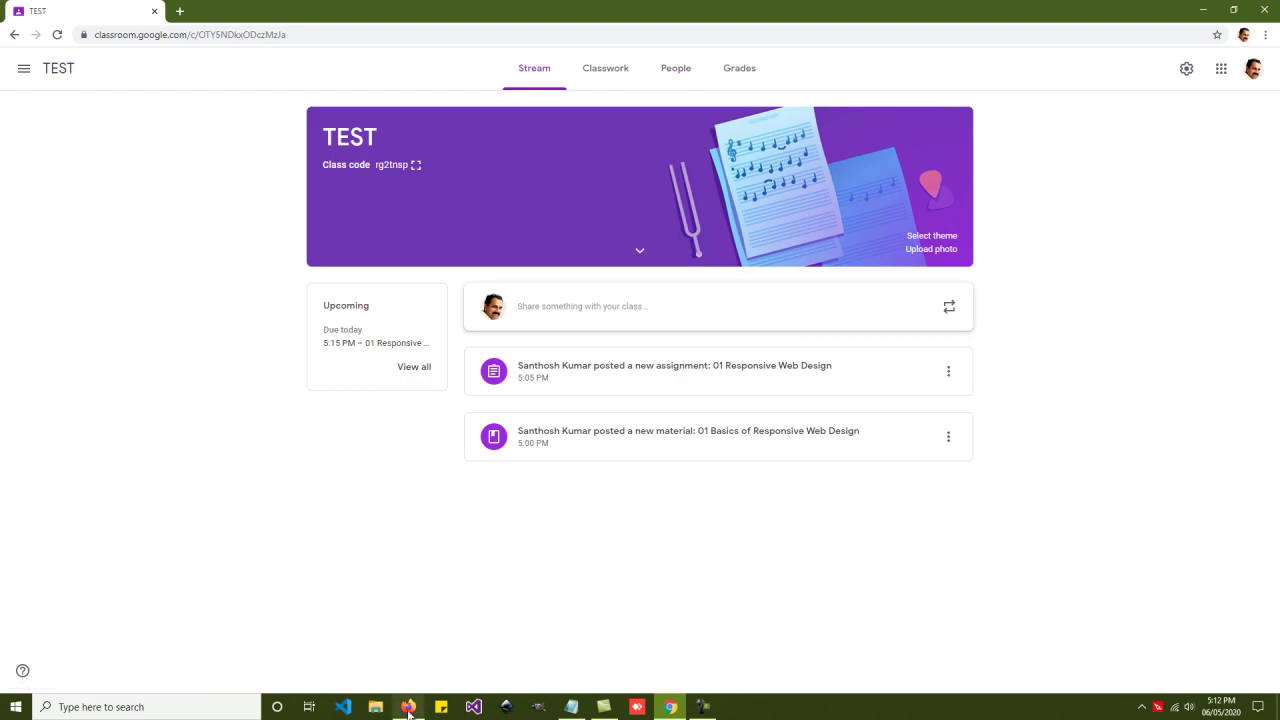
Step: Switch to Firefox and view the second and third students' TEST class pages
{"action": "mouse_move", "coordinate": [408, 713]}
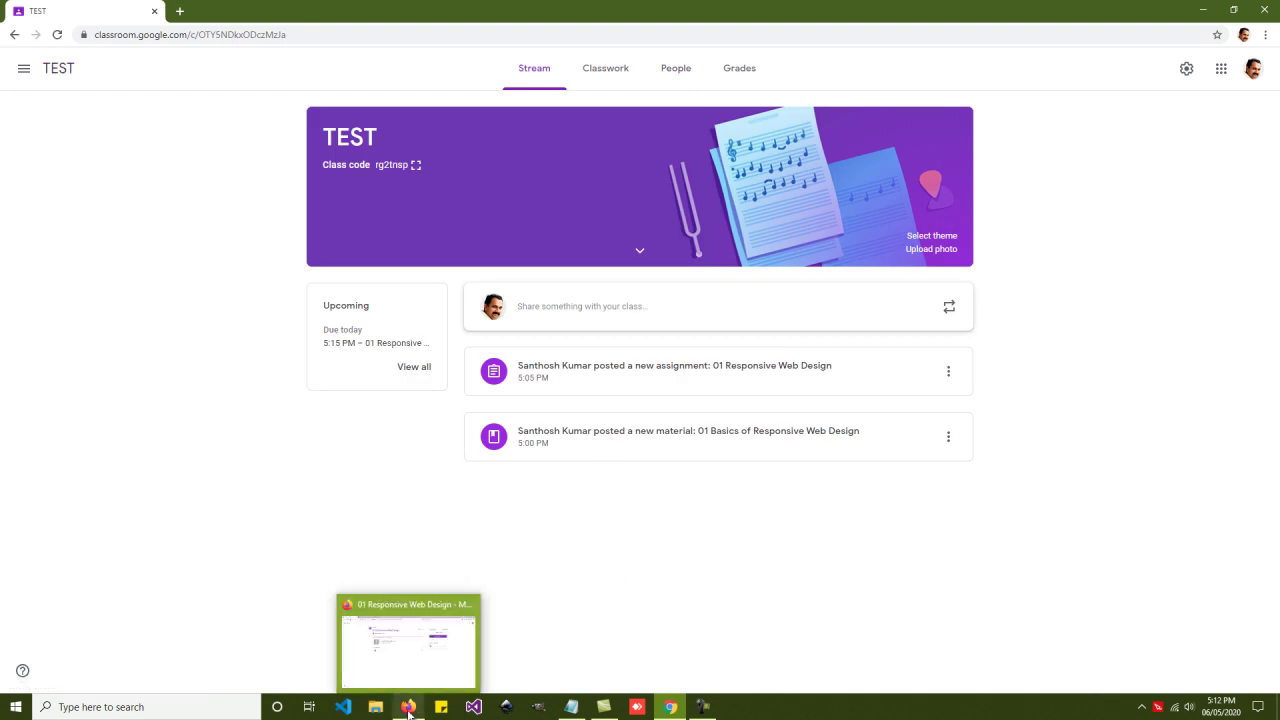
{"action": "left_click", "coordinate": [431, 678]}
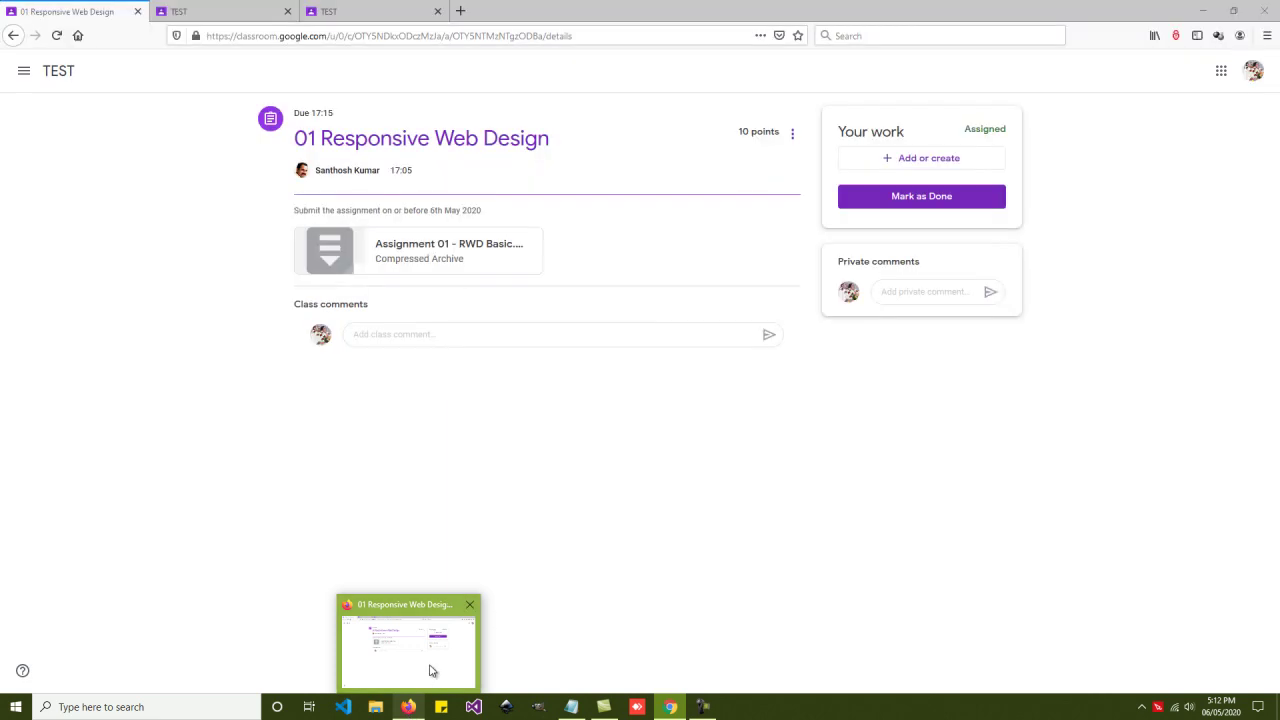
{"action": "left_click", "coordinate": [330, 12]}
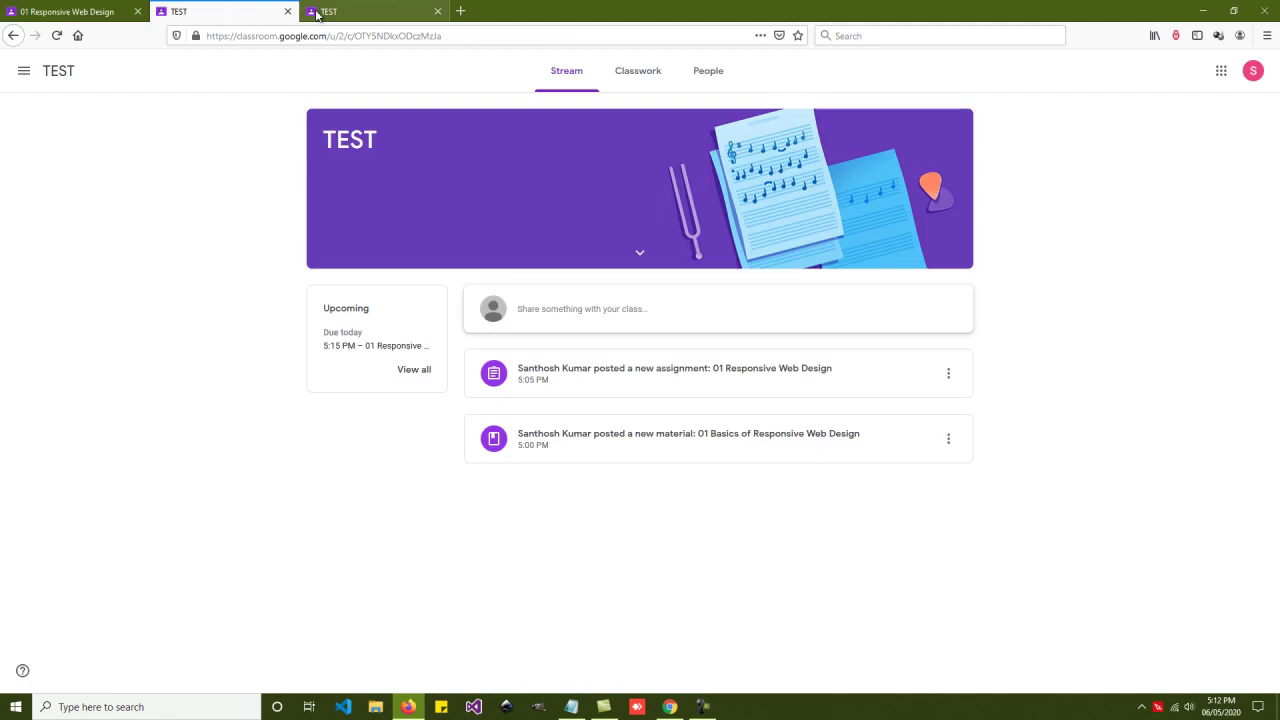
{"action": "left_click", "coordinate": [246, 11]}
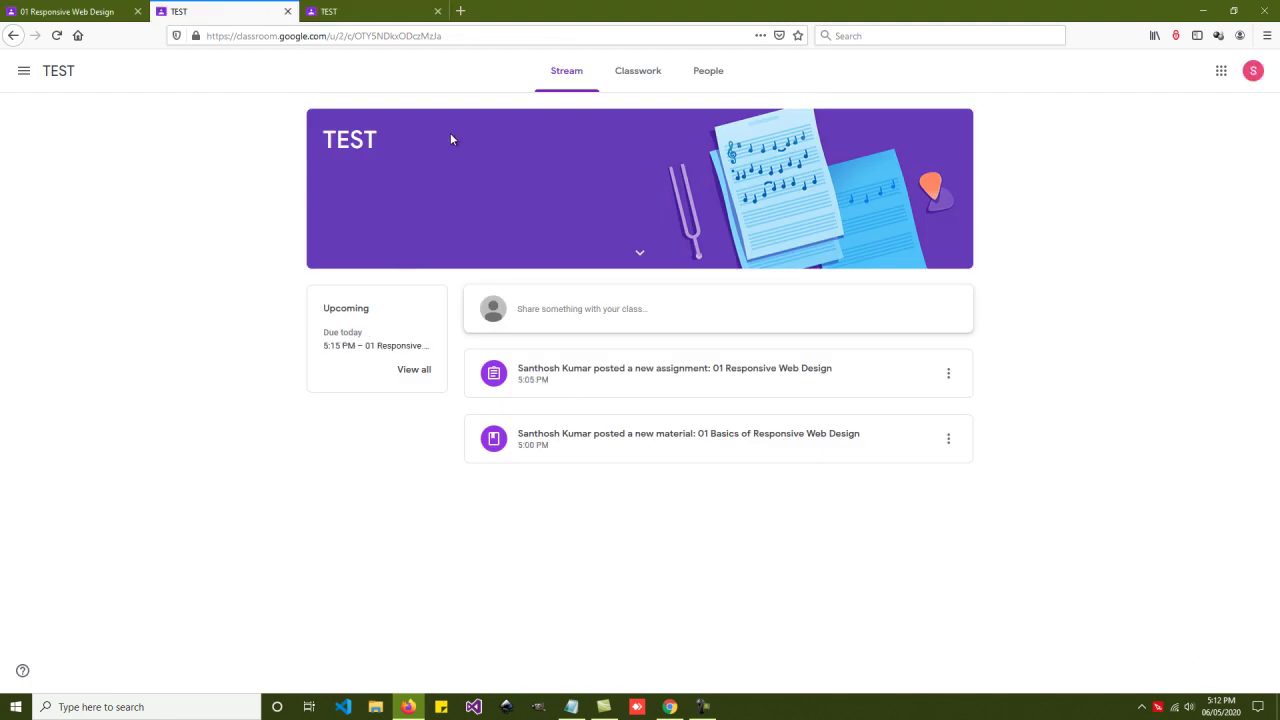
Step: Open the "01 Responsive Web Design" assignment in the second and third students' TEST classes
{"action": "left_click", "coordinate": [97, 13]}
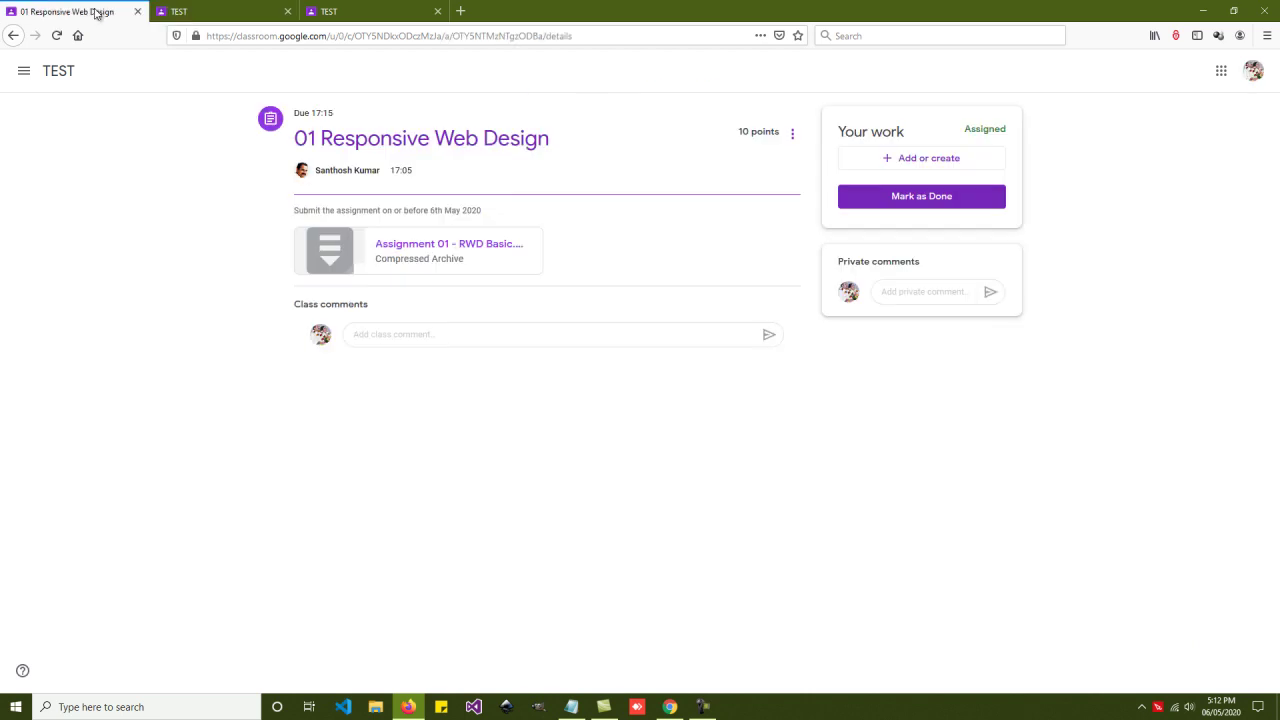
{"action": "left_click", "coordinate": [195, 10]}
{"action": "left_click", "coordinate": [97, 8]}
{"action": "left_click", "coordinate": [235, 17]}
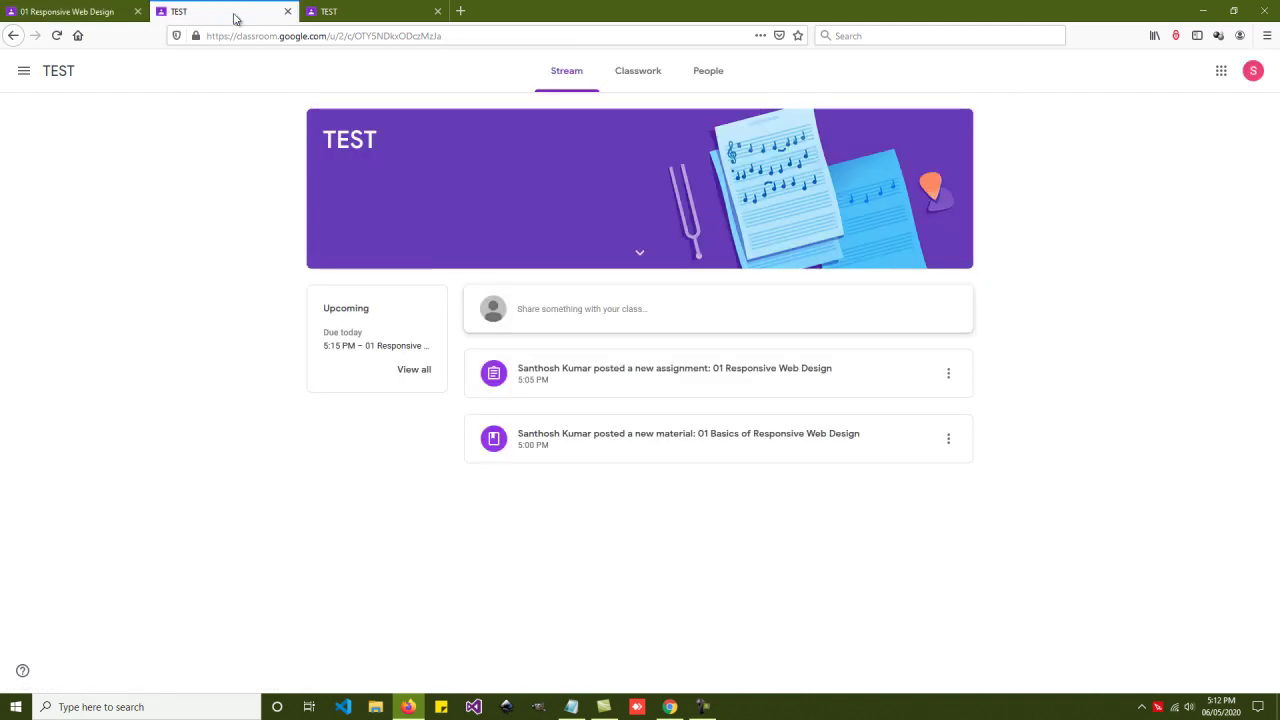
{"action": "left_click", "coordinate": [603, 379]}
{"action": "left_click", "coordinate": [417, 17]}
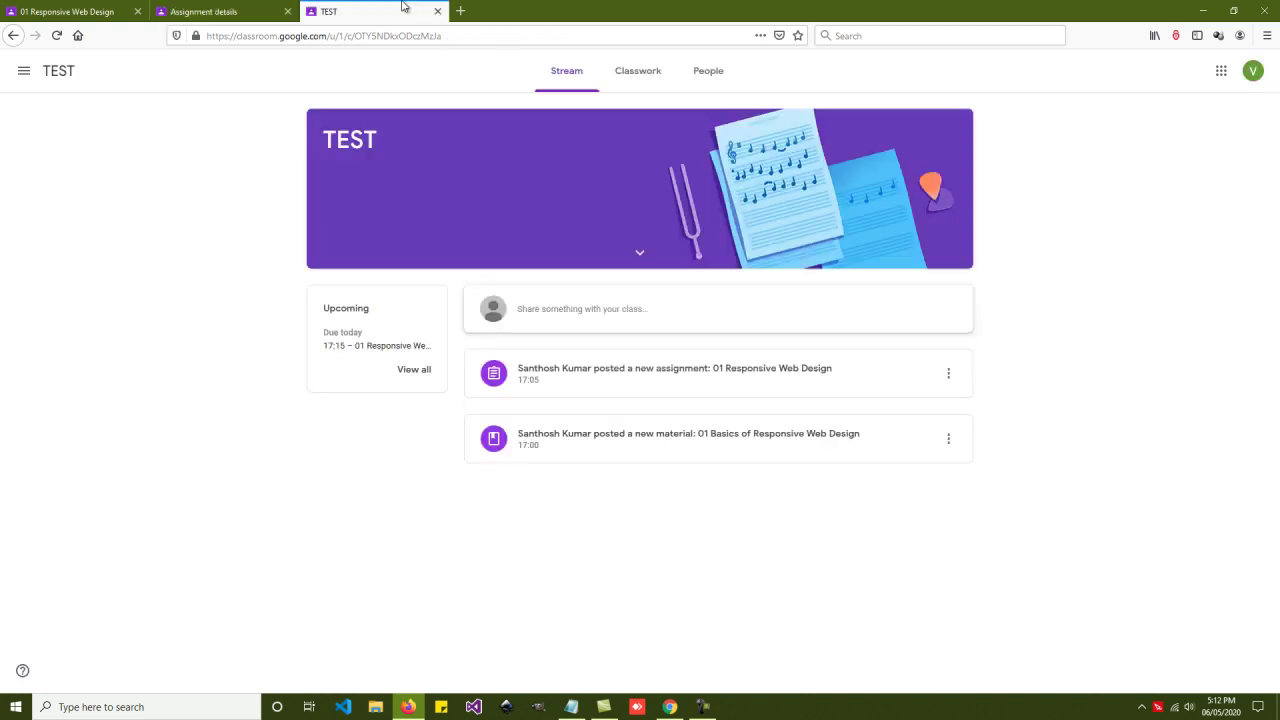
{"action": "left_click", "coordinate": [612, 379]}
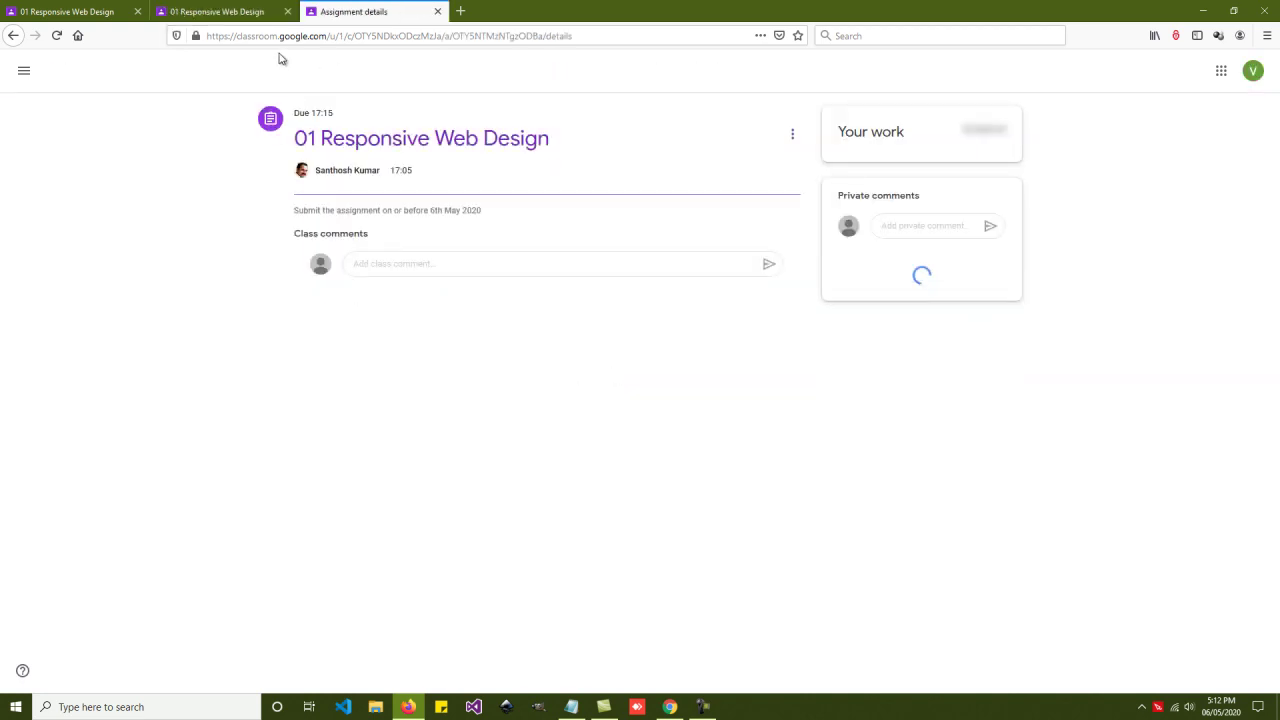
Step: Review the three students' assignment pages and open the first student's options for adding work
{"action": "left_click", "coordinate": [200, 11]}
{"action": "left_click", "coordinate": [345, 11]}
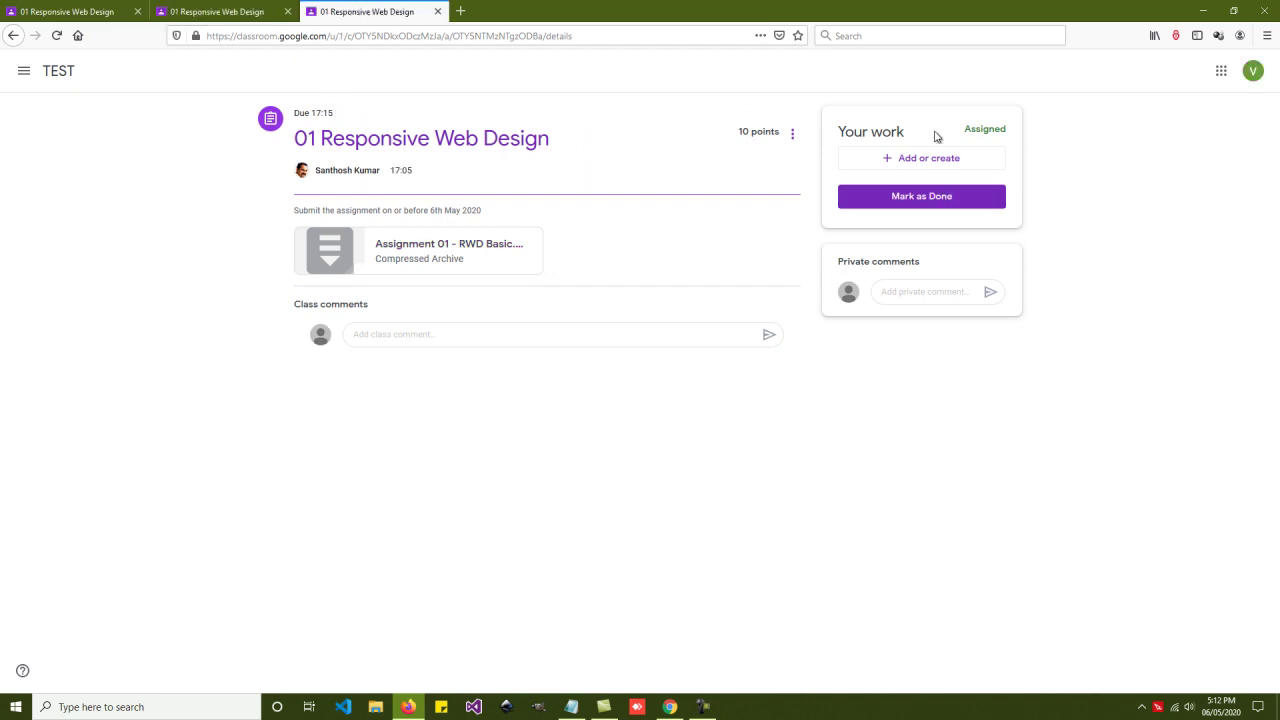
{"action": "key", "text": "ctrl+shift+Tab"}
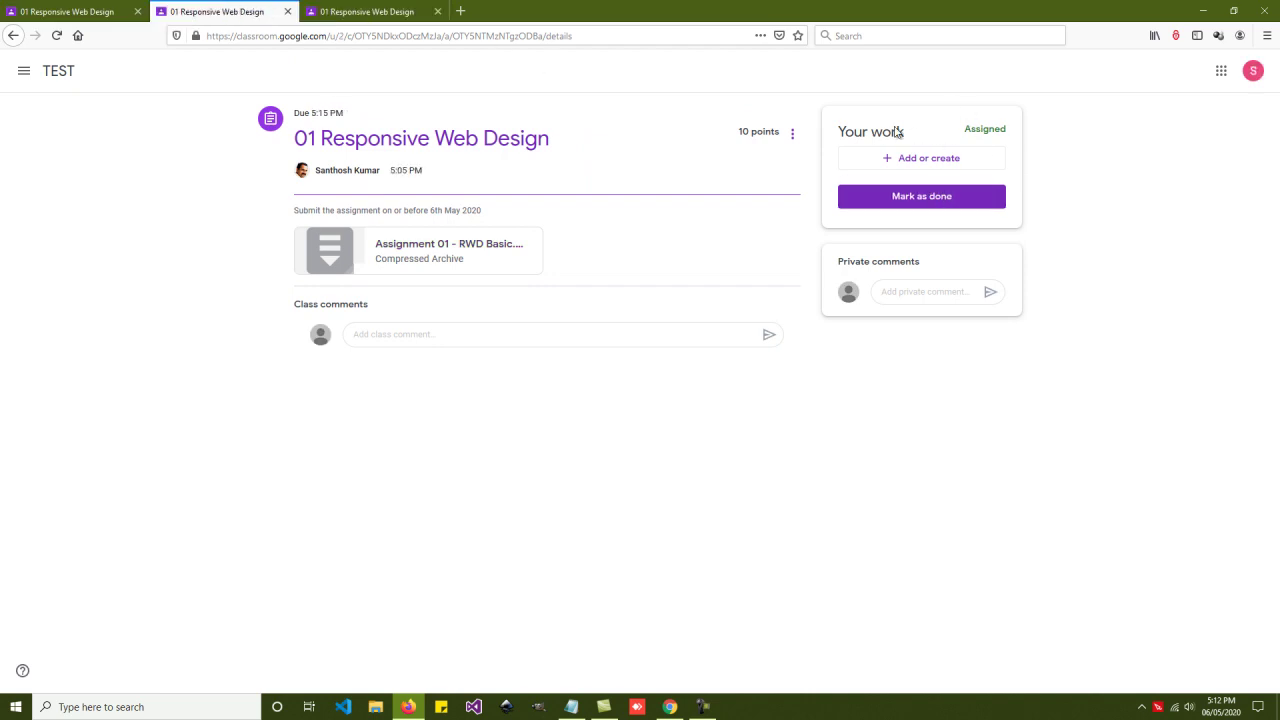
{"action": "left_click", "coordinate": [128, 12]}
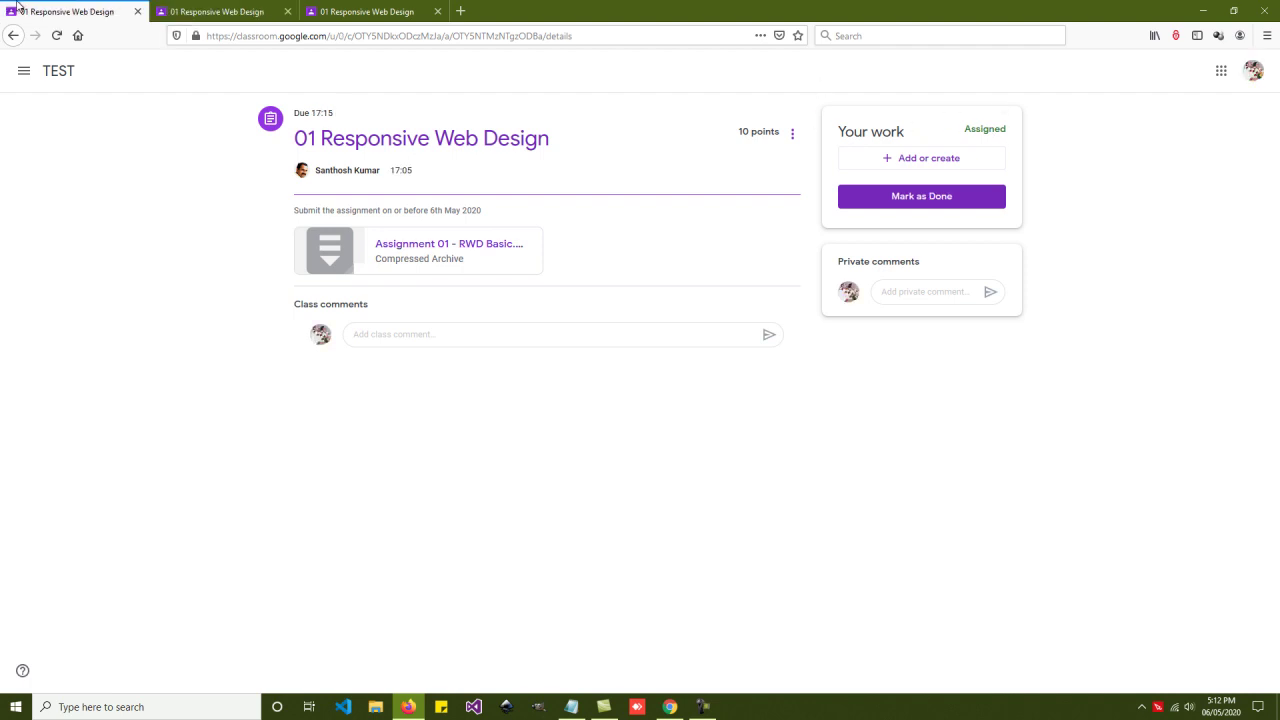
{"action": "left_click", "coordinate": [933, 161]}
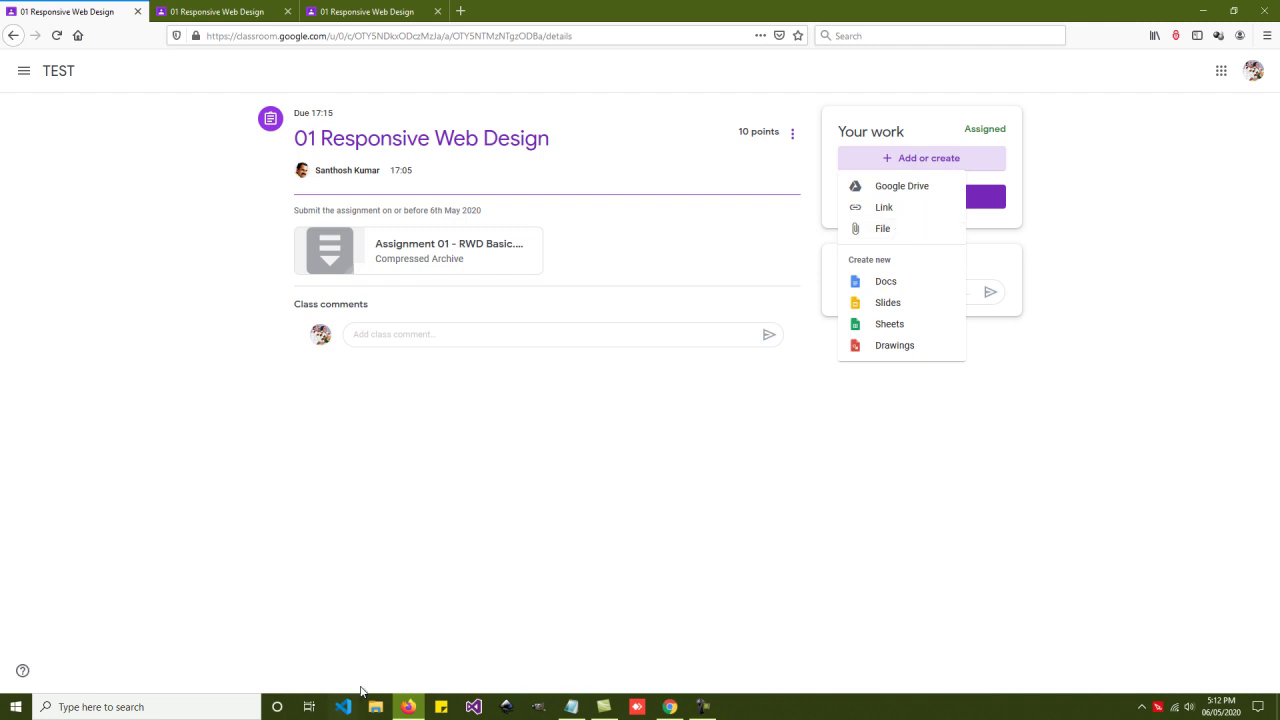
Step: Go to the desktop and open the "05 Lecture - img" folder inside Lectures in the RWD Challenge folder
{"action": "key", "text": "super+d"}
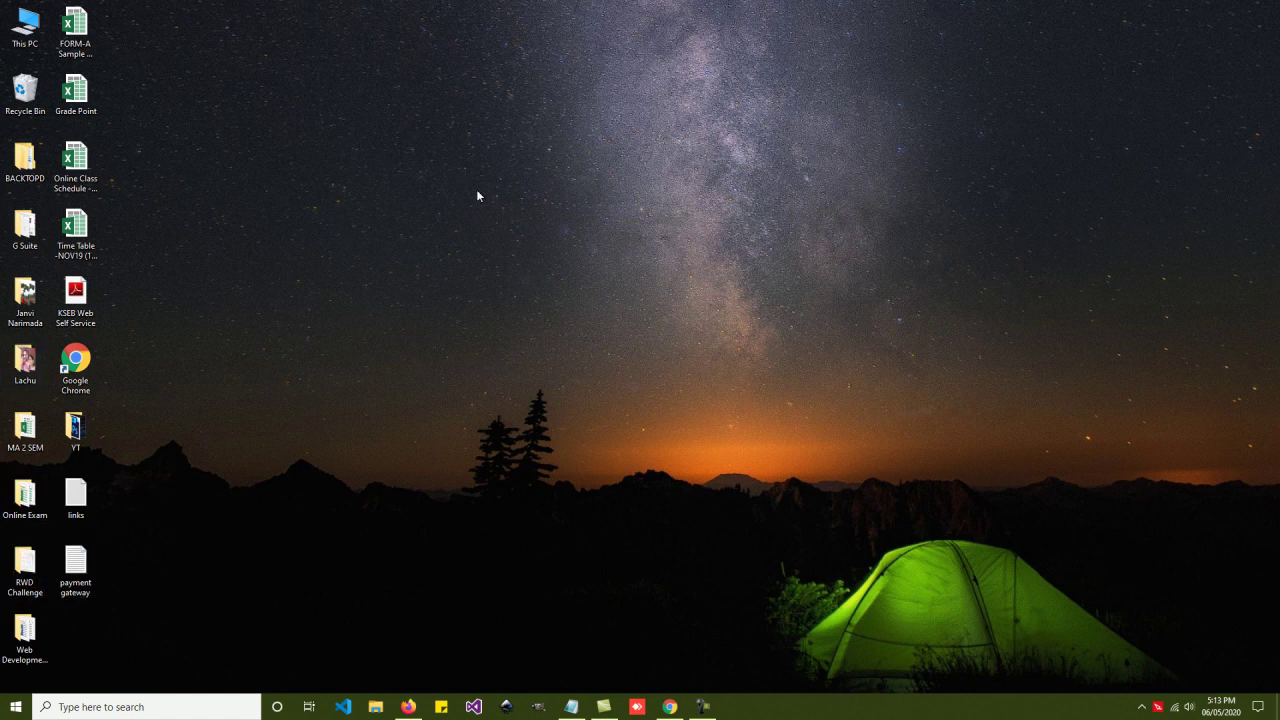
{"action": "double_click", "coordinate": [24, 570]}
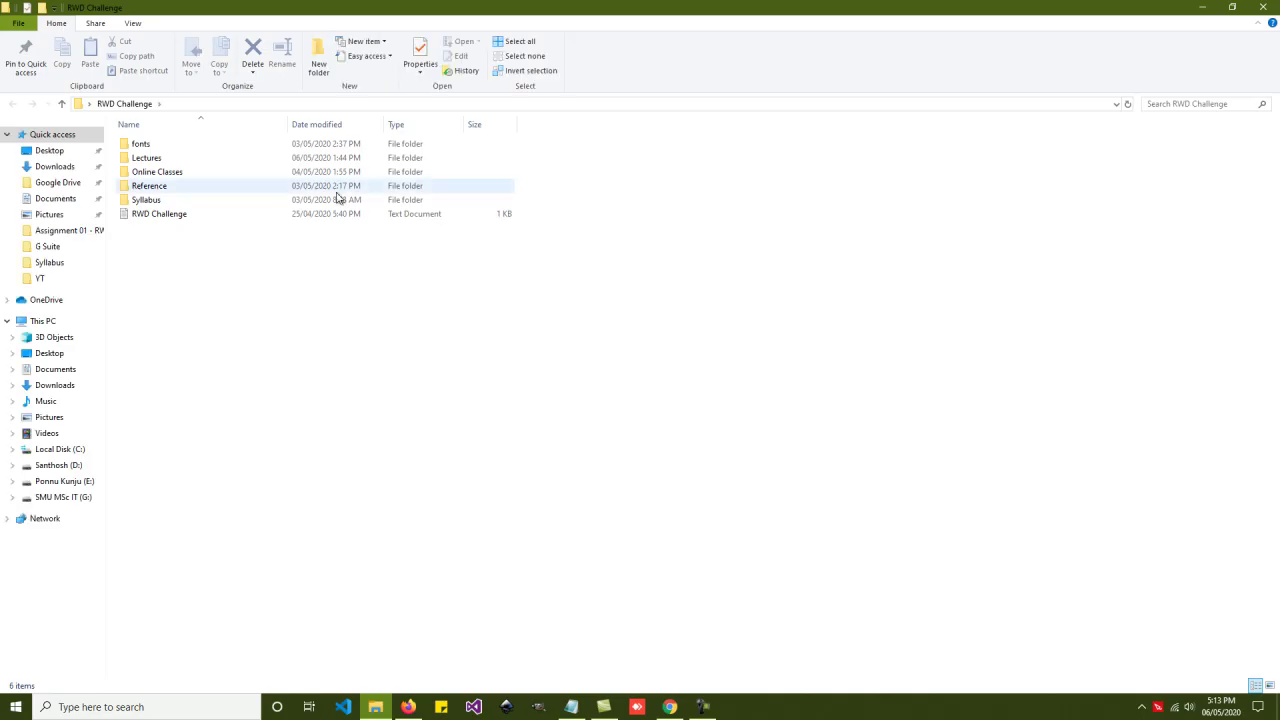
{"action": "double_click", "coordinate": [150, 158]}
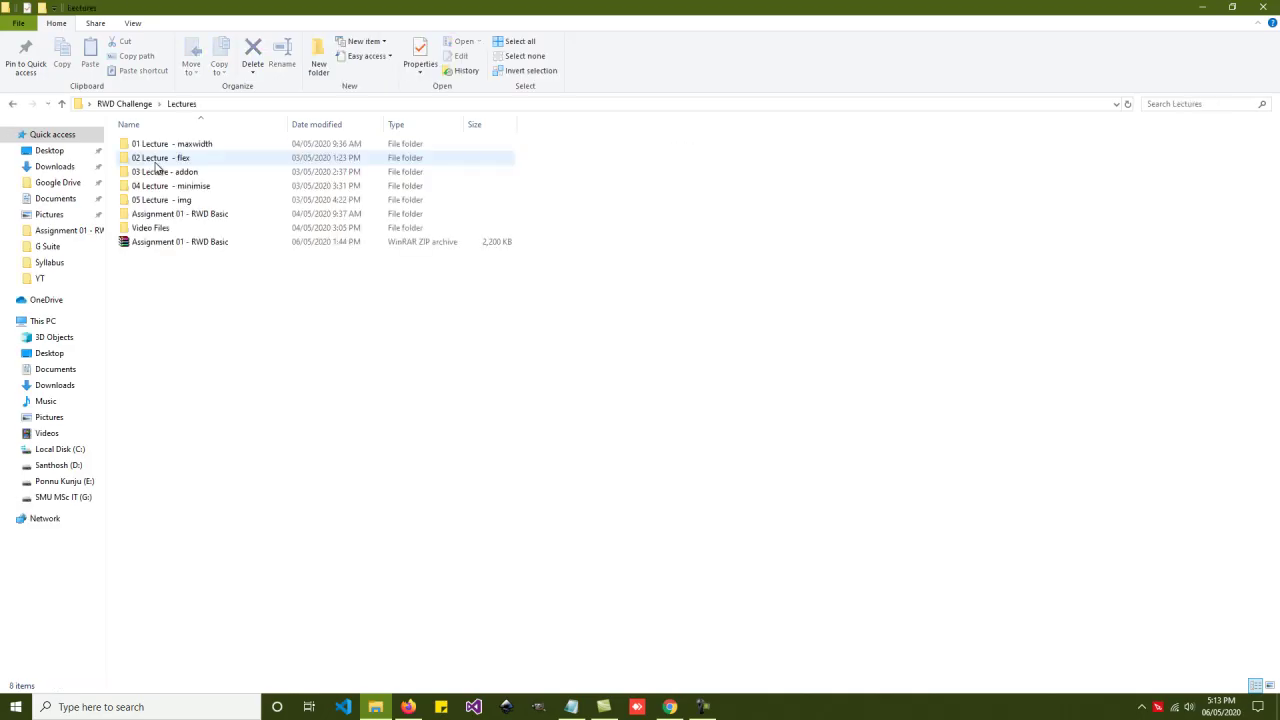
{"action": "double_click", "coordinate": [180, 200]}
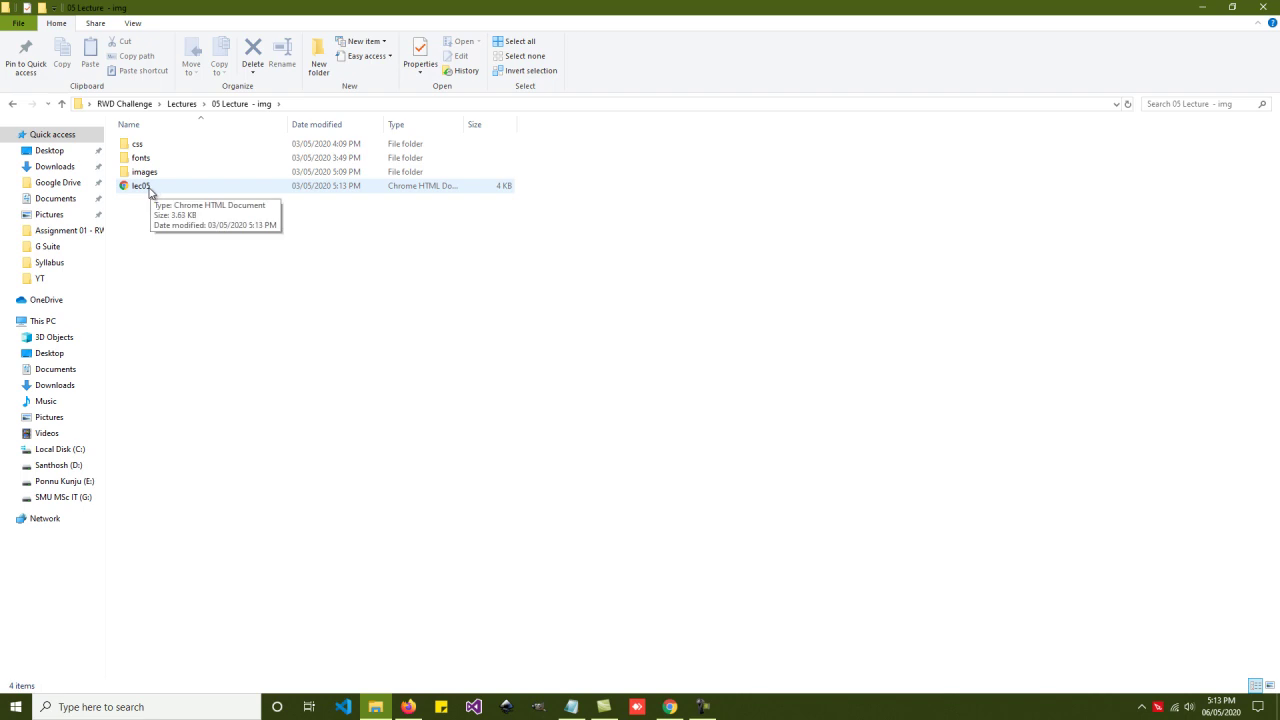
Step: Preview the lec05 web page in Chrome, close it and return to the "05 Lecture - img" folder
{"action": "double_click", "coordinate": [150, 188]}
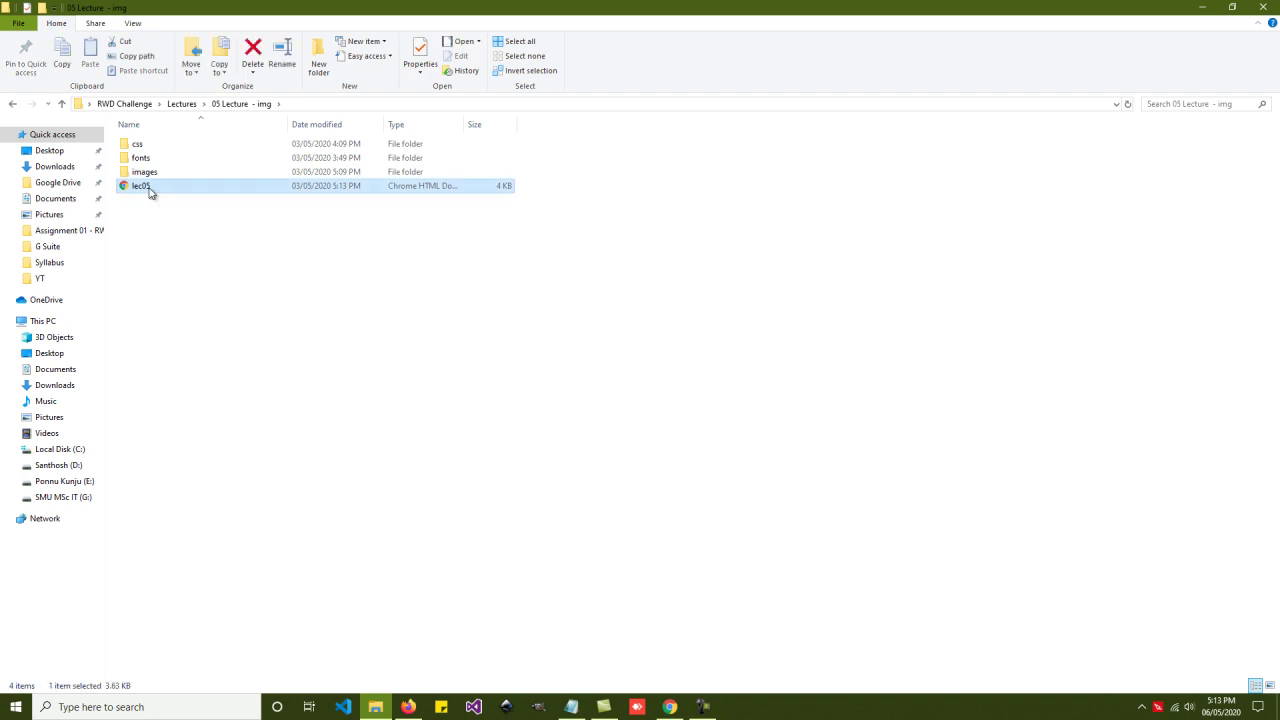
{"action": "scroll", "coordinate": [600, 370], "scroll_direction": "down", "scroll_amount": 3}
{"action": "scroll", "coordinate": [611, 383], "scroll_direction": "up", "scroll_amount": 3}
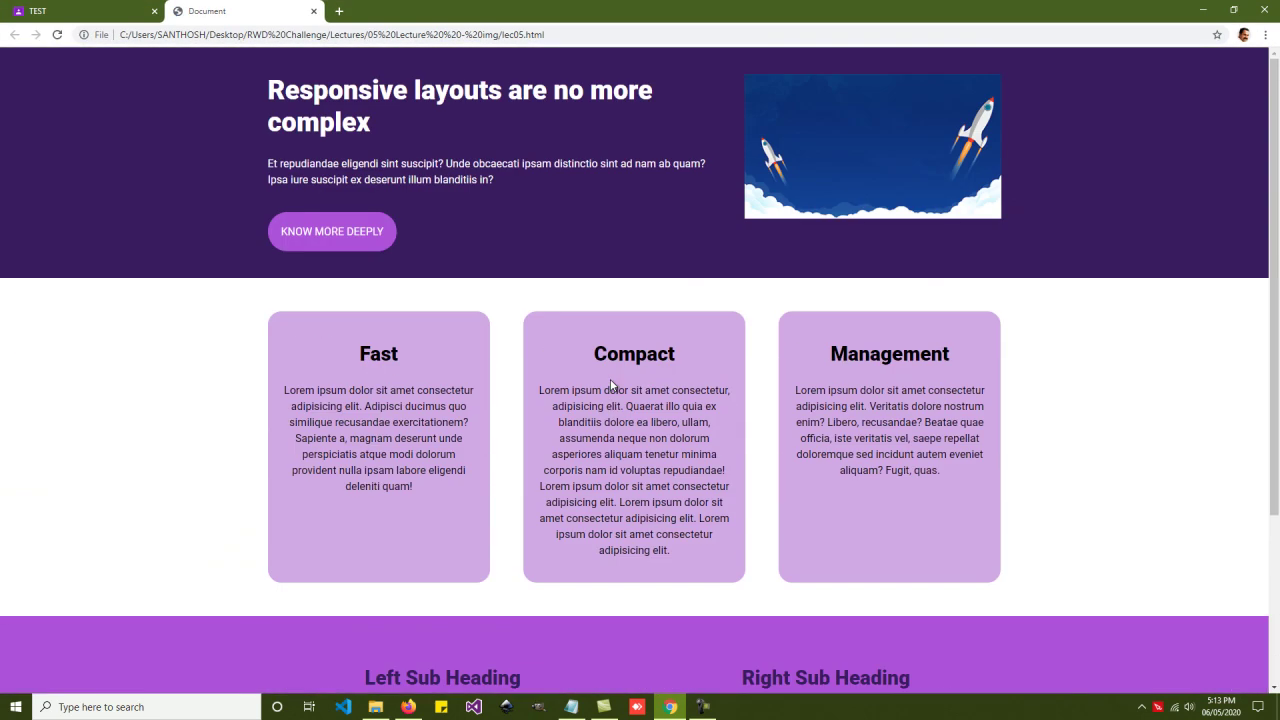
{"action": "left_click", "coordinate": [313, 12]}
{"action": "key", "text": "alt+Tab"}
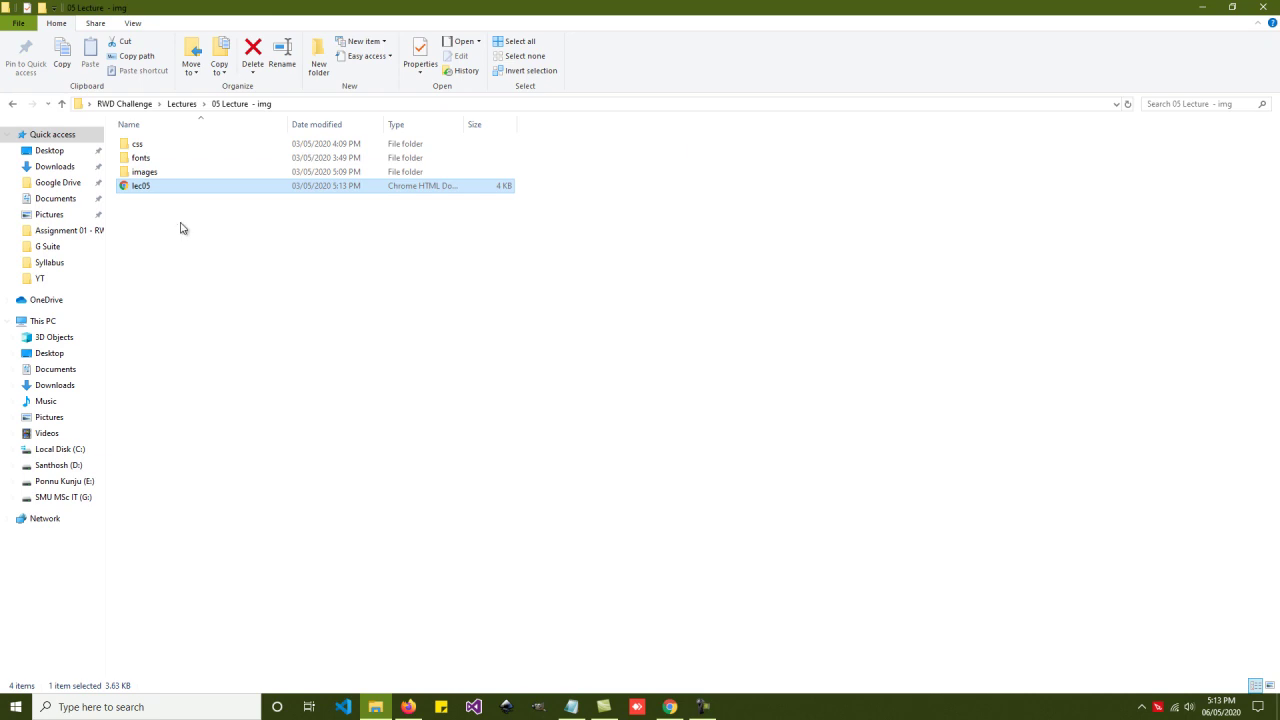
Step: Look through the images, fonts and css subfolders of "05 Lecture - img"
{"action": "double_click", "coordinate": [148, 171]}
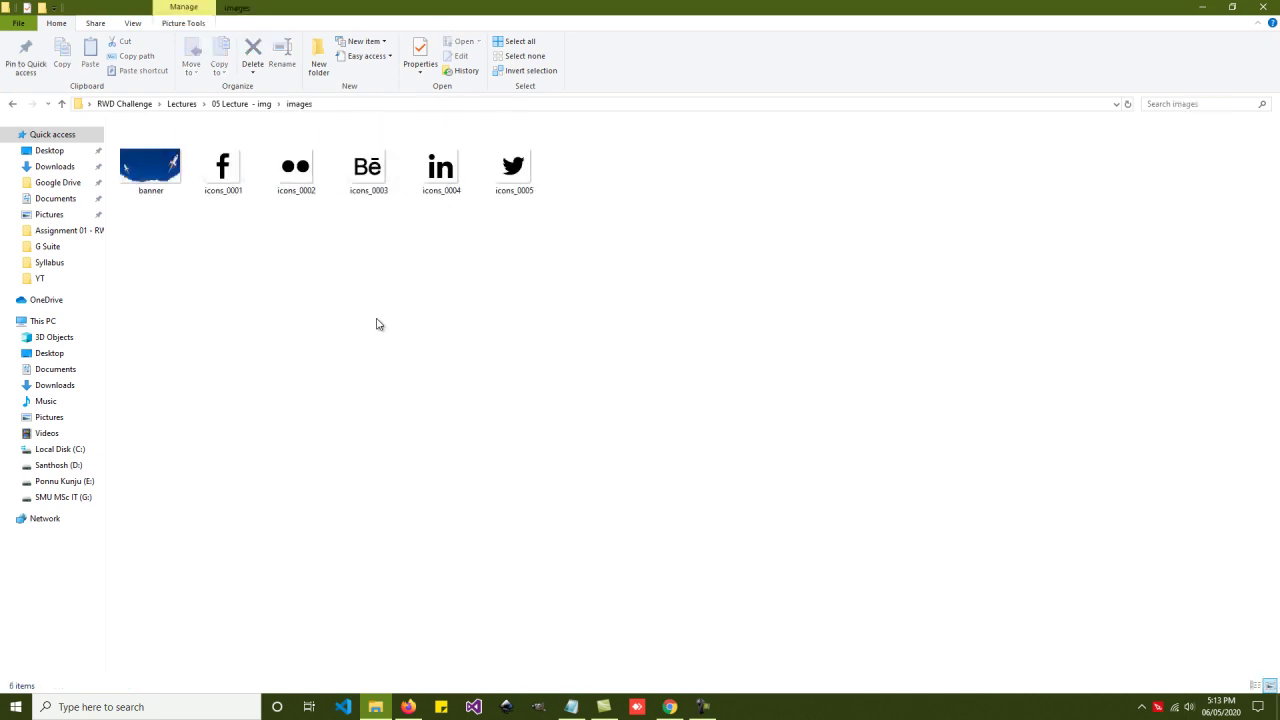
{"action": "key", "text": "alt+Left"}
{"action": "double_click", "coordinate": [140, 160]}
{"action": "key", "text": "alt+Left"}
{"action": "double_click", "coordinate": [138, 143]}
{"action": "key", "text": "alt+Left"}
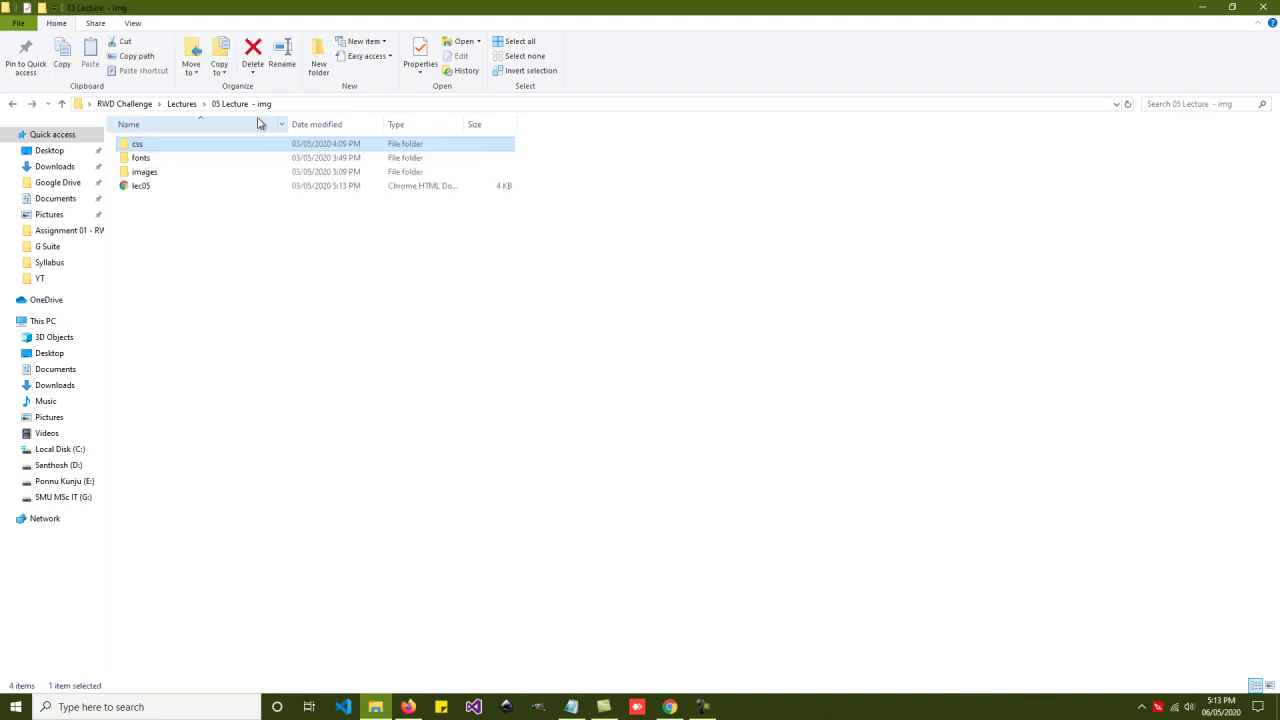
Step: Compress the "05 Lecture - img" folder into a zip file in the Lectures folder
{"action": "left_click", "coordinate": [182, 104]}
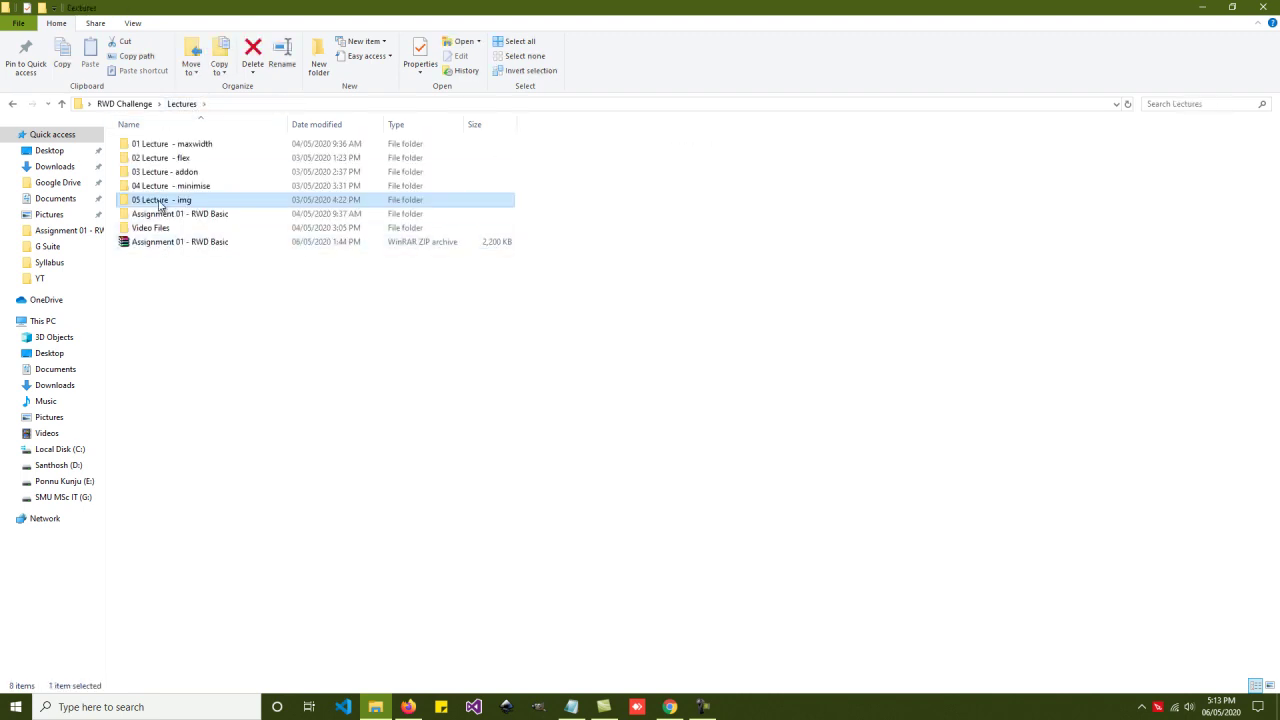
{"action": "left_click", "coordinate": [160, 201]}
{"action": "right_click", "coordinate": [160, 200]}
{"action": "mouse_move", "coordinate": [297, 513]}
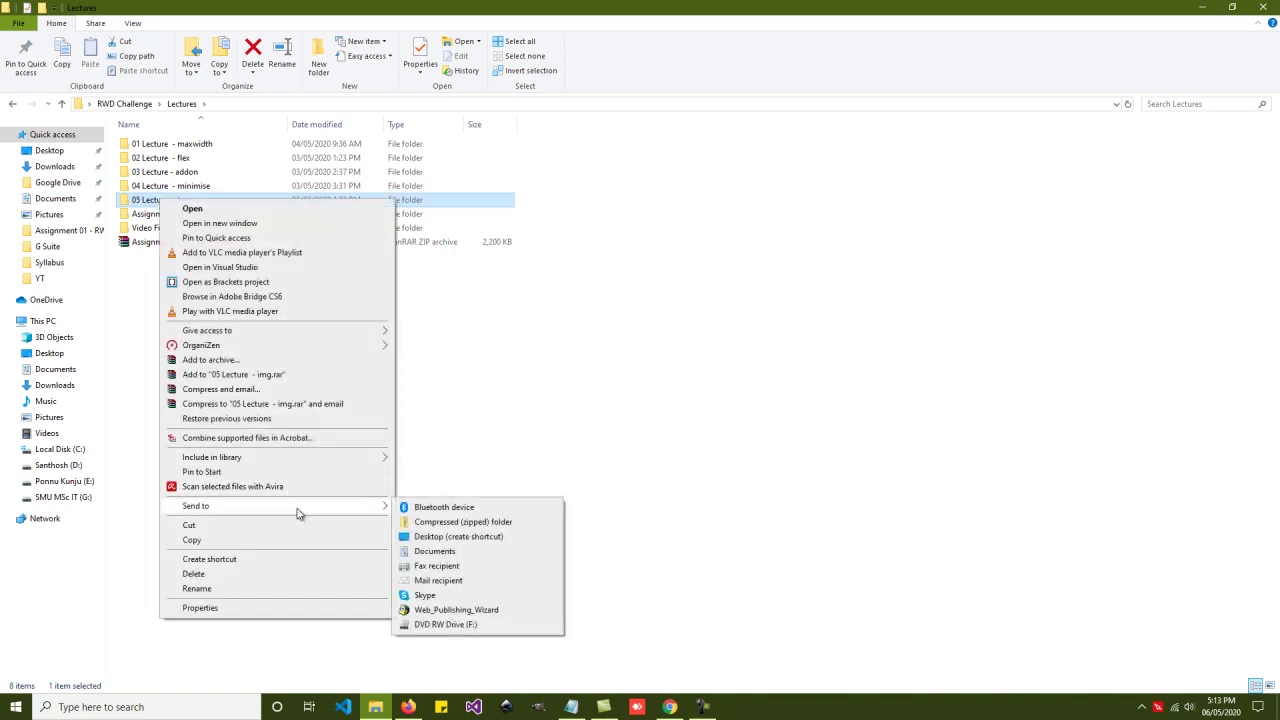
{"action": "left_click", "coordinate": [463, 522]}
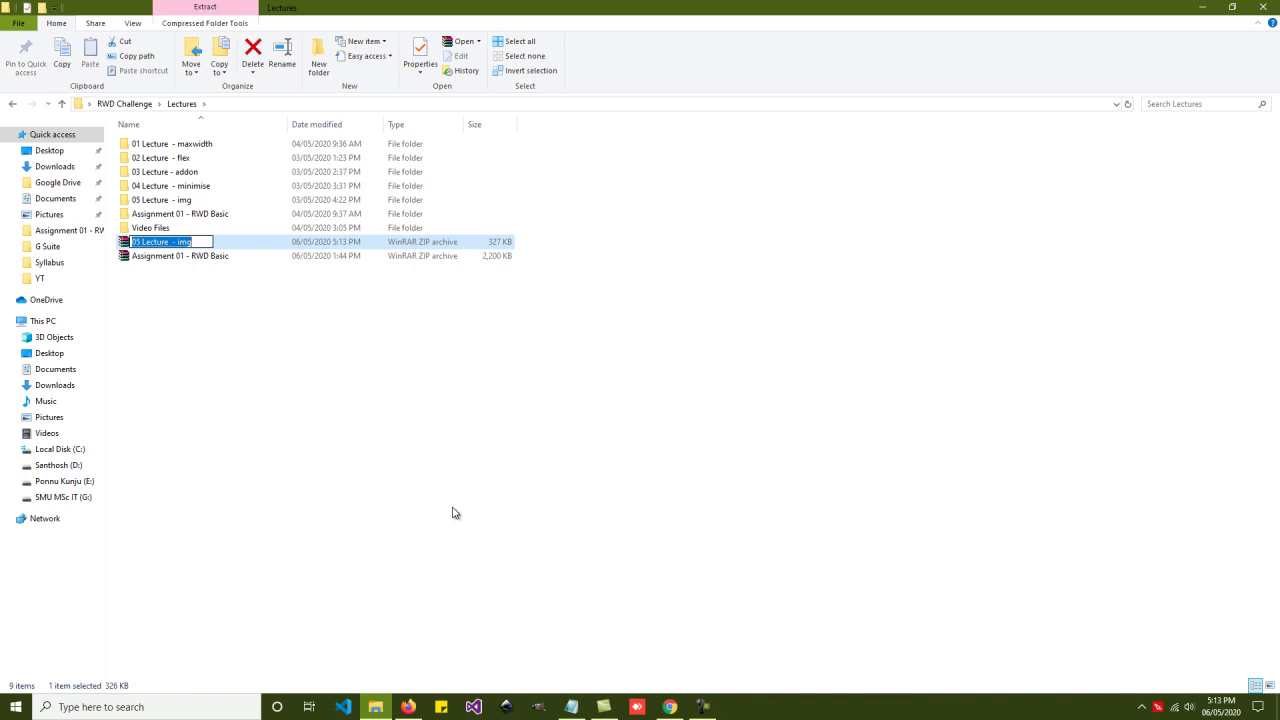
Step: Check the first student's account in Firefox and rename the new zip file with the student's first name
{"action": "left_click_drag", "start_coordinate": [193, 242], "coordinate": [143, 242]}
{"action": "left_click", "coordinate": [409, 707]}
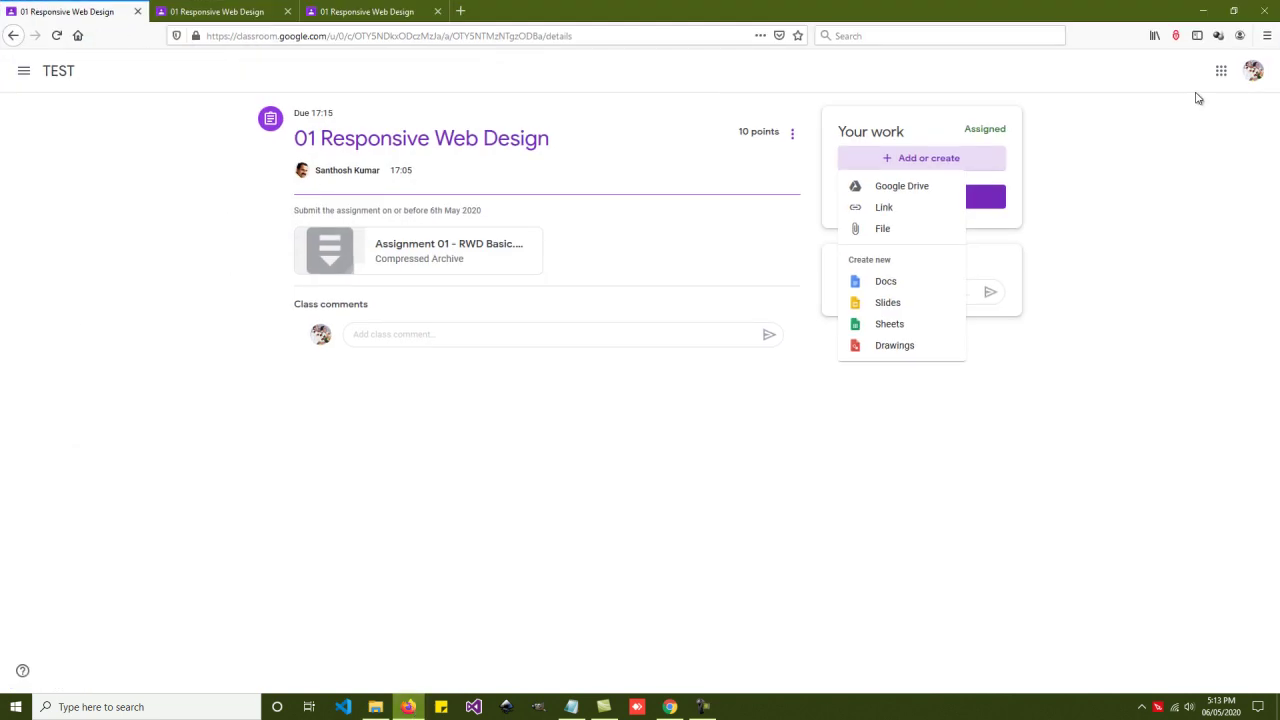
{"action": "key", "text": "alt+Tab"}
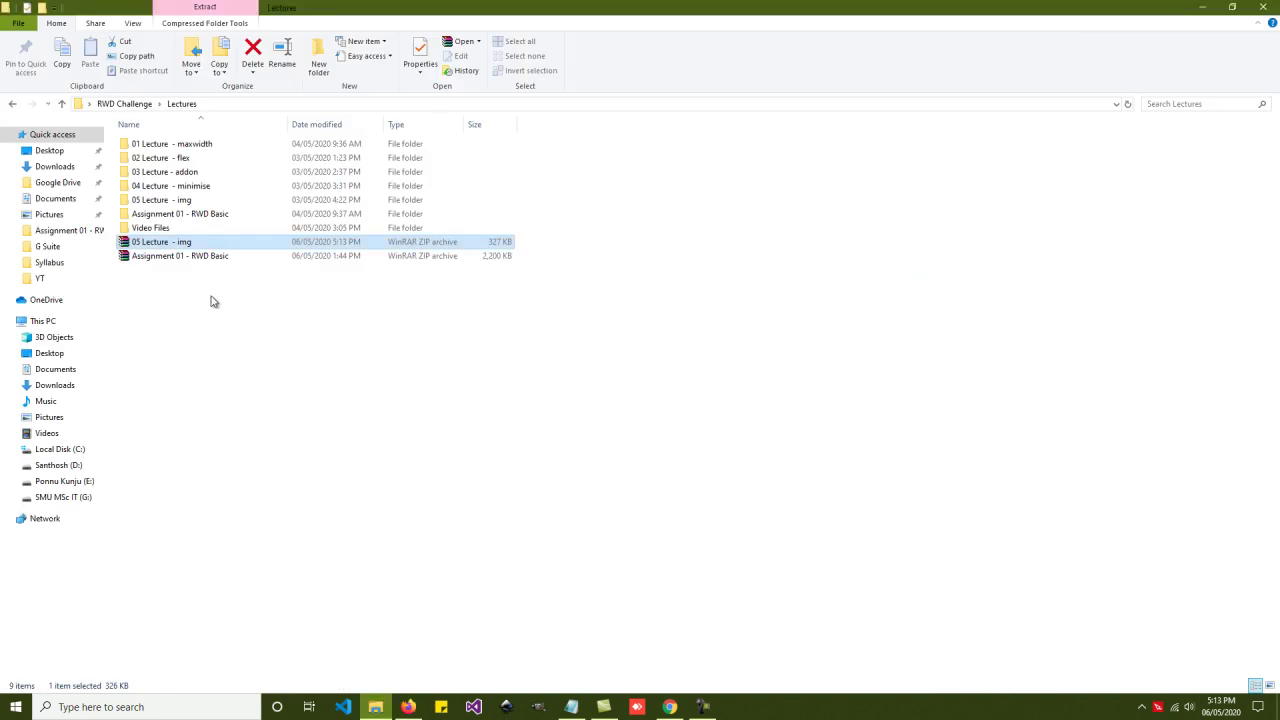
{"action": "left_click", "coordinate": [164, 246]}
{"action": "type", "text": "Nithula"}
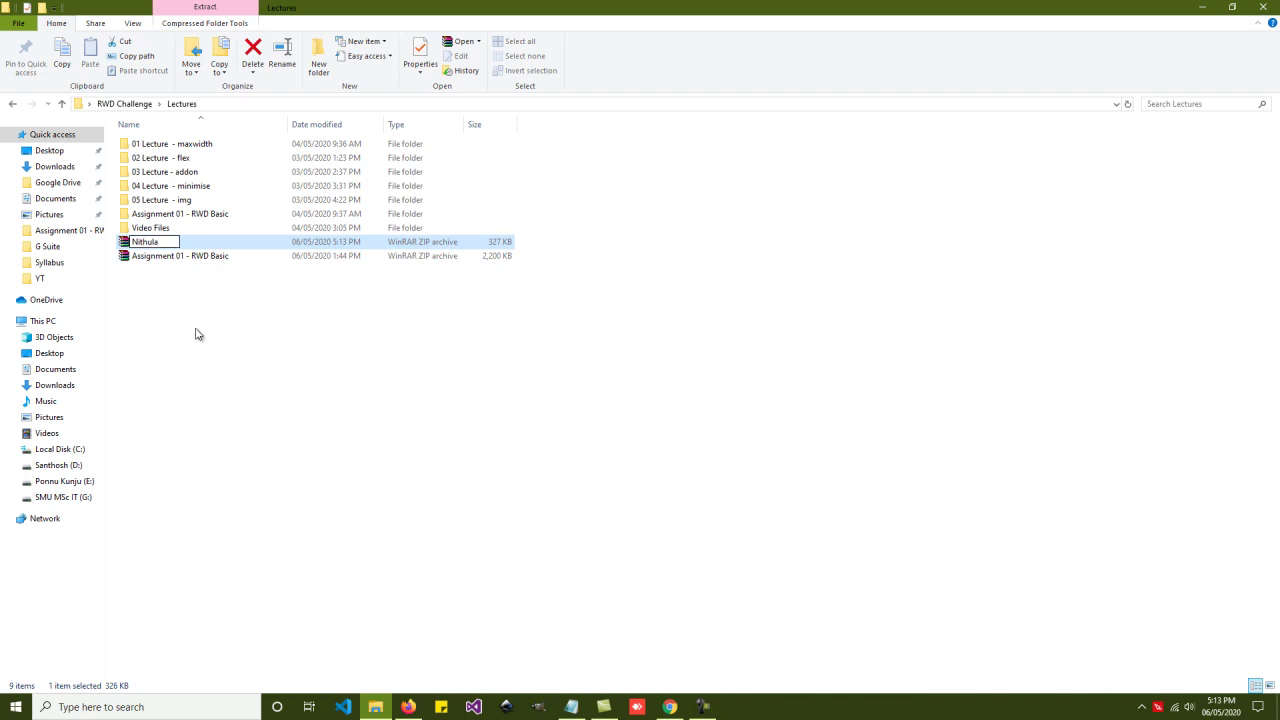
{"action": "key", "text": "Return"}
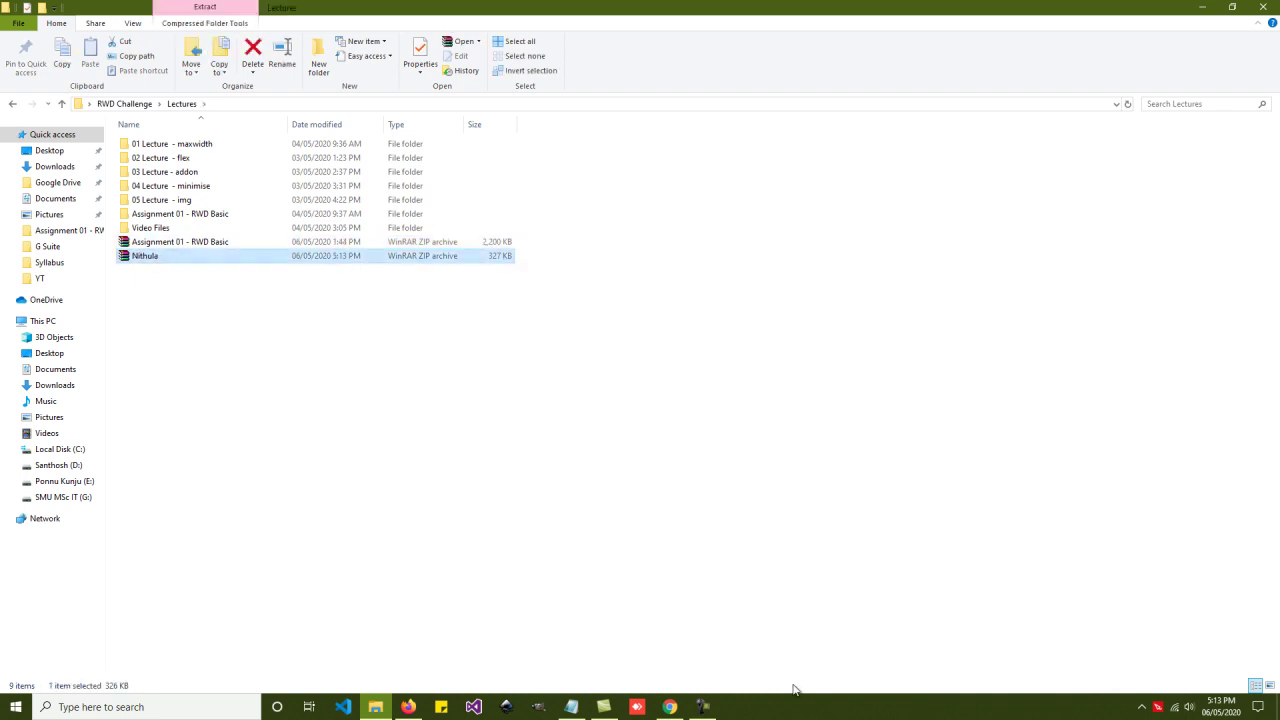
Step: Switch to Firefox, upload the renamed zip file to the first student's "01 Responsive Web Design" assignment and hand it in
{"action": "left_click", "coordinate": [670, 707]}
{"action": "left_click", "coordinate": [408, 707]}
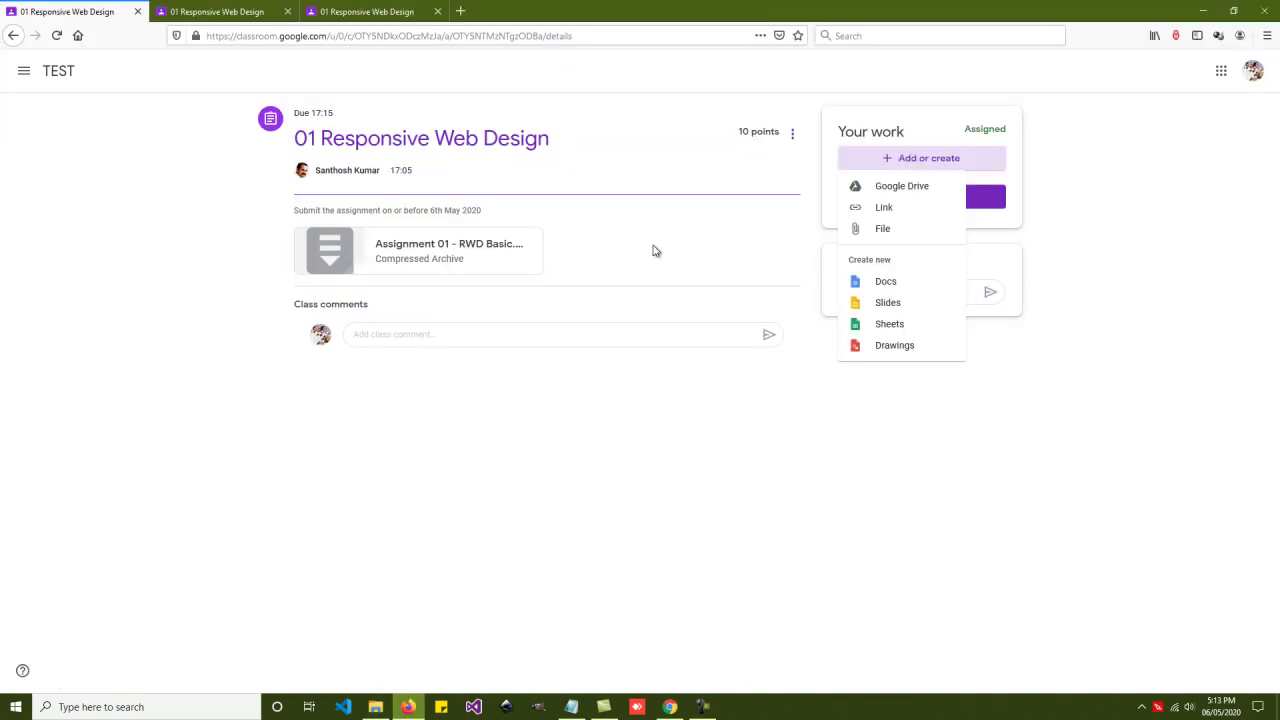
{"action": "left_click", "coordinate": [884, 230]}
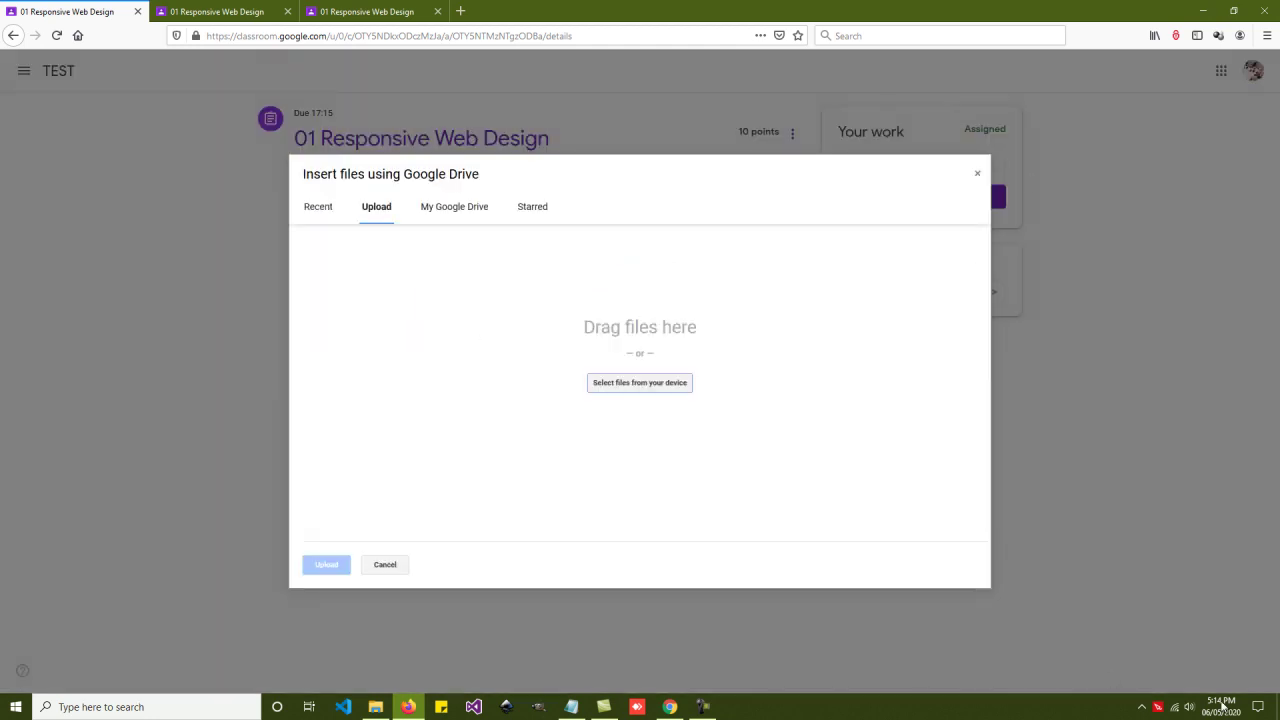
{"action": "left_click", "coordinate": [633, 385]}
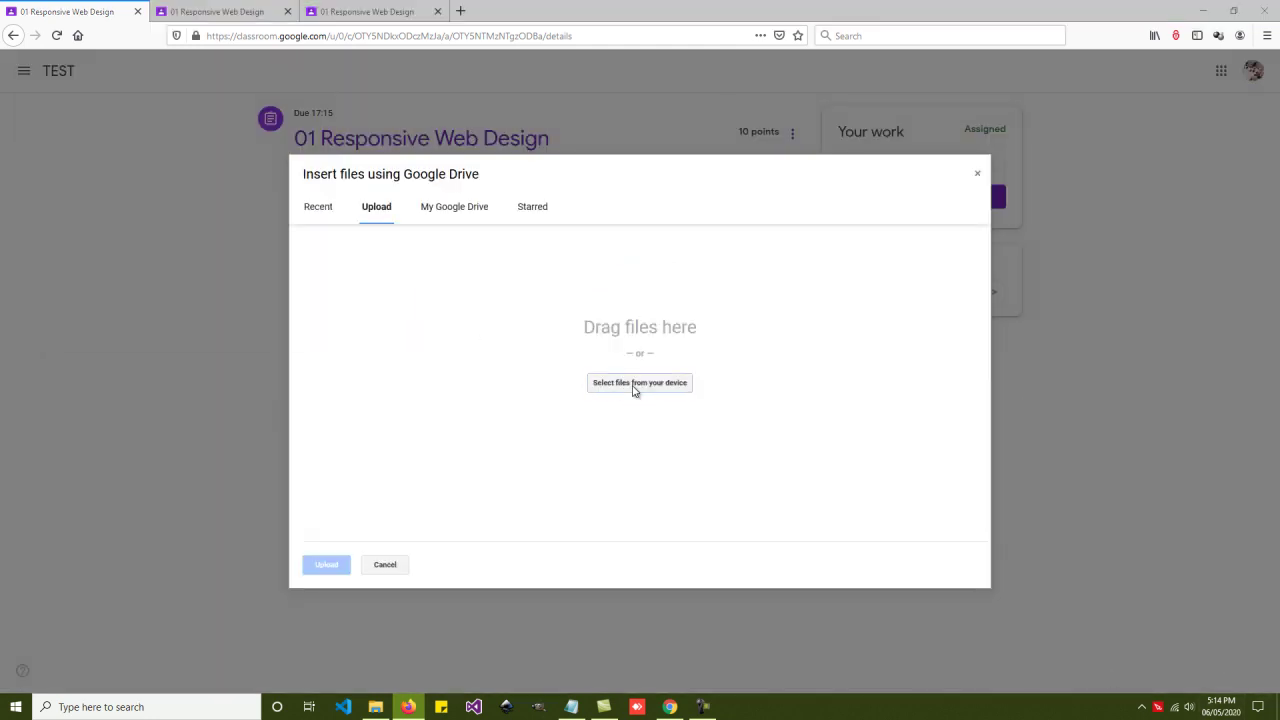
{"action": "double_click", "coordinate": [148, 205]}
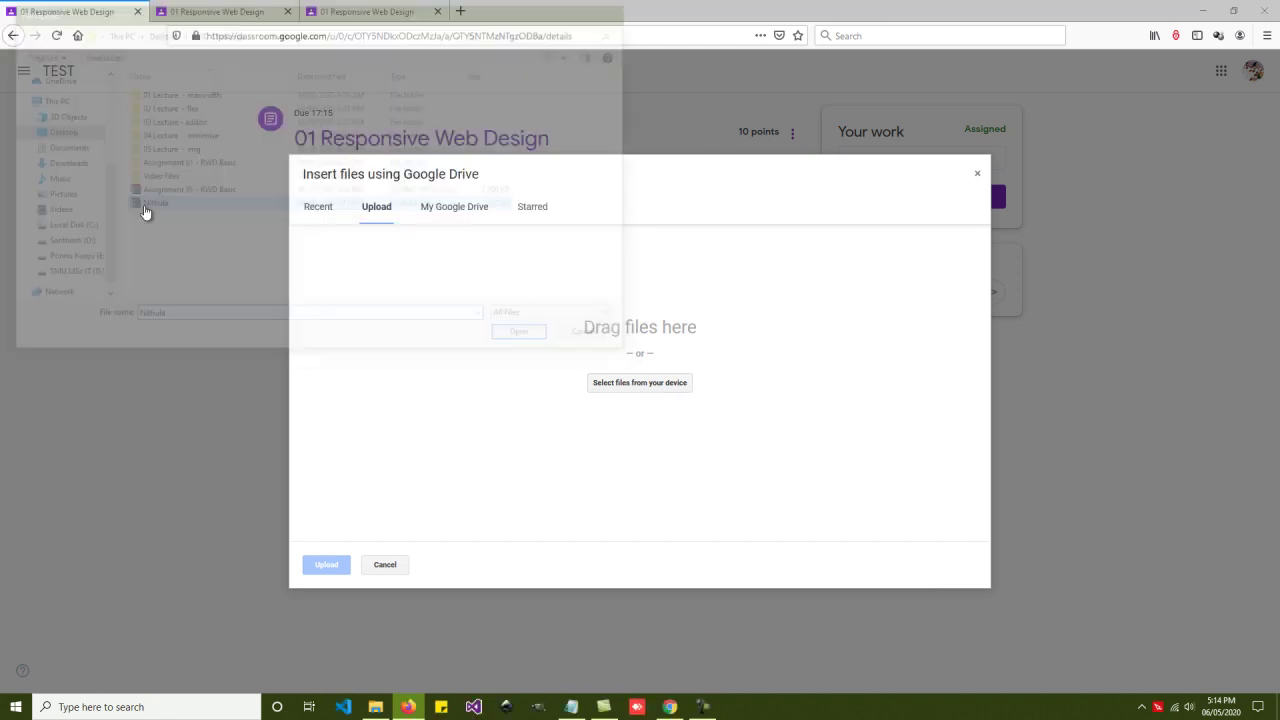
{"action": "left_click", "coordinate": [326, 565]}
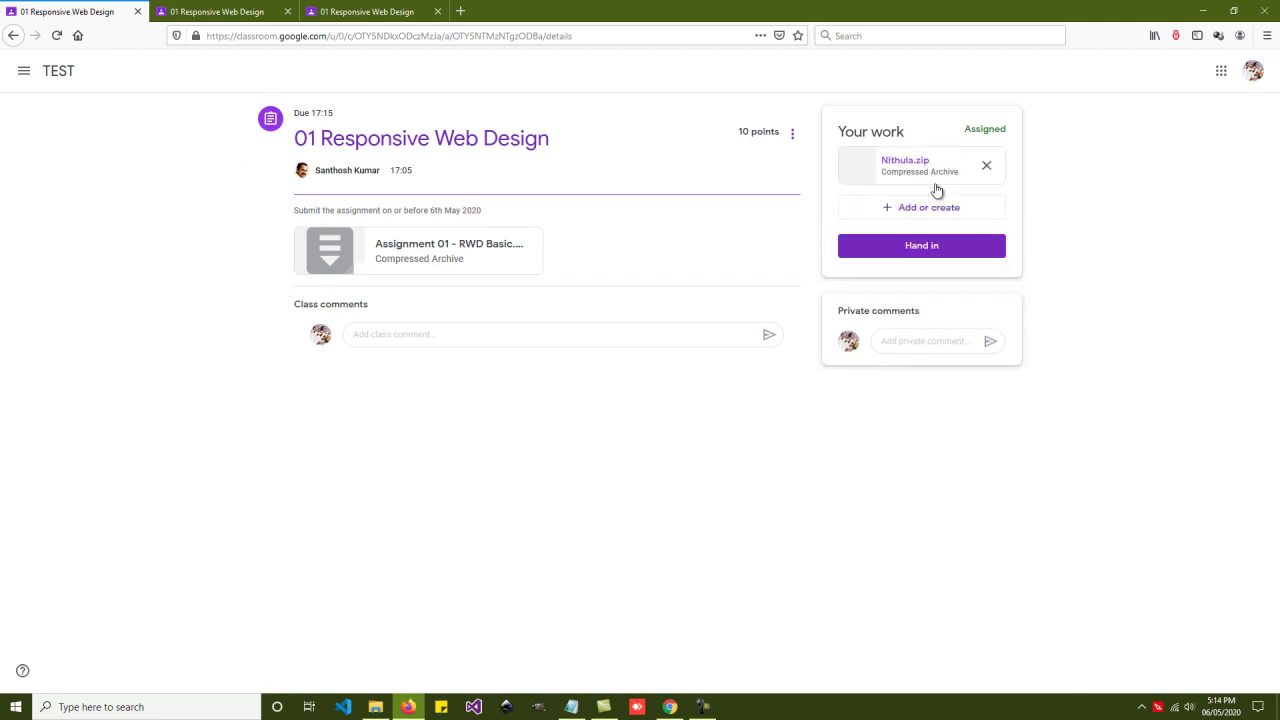
{"action": "left_click", "coordinate": [931, 250]}
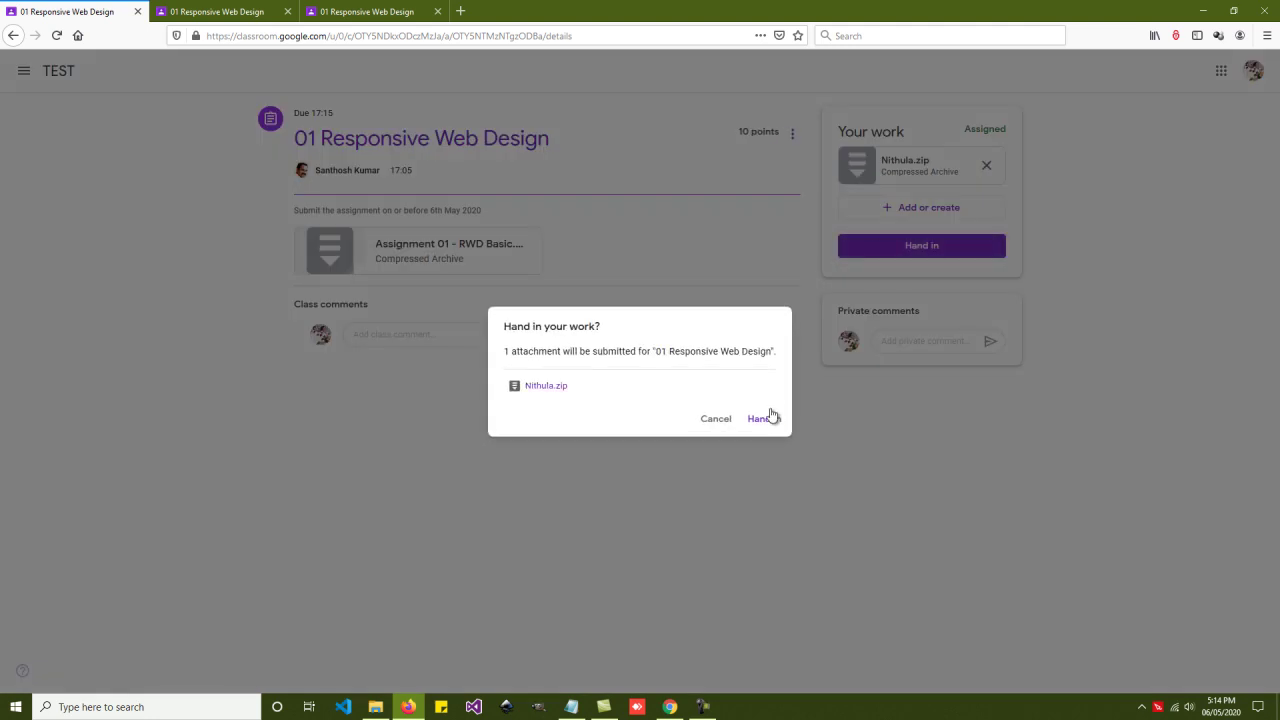
{"action": "left_click", "coordinate": [769, 420]}
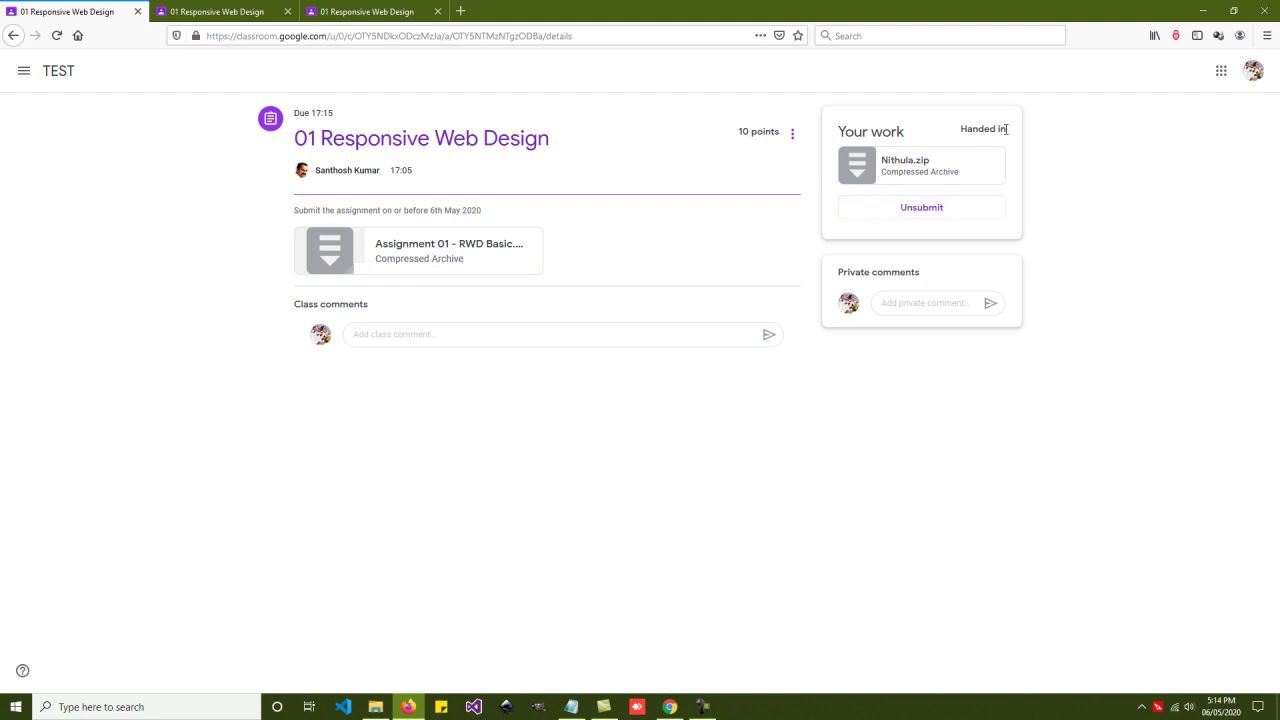
Step: Compare the submission status on the three students' assignment pages, ending on the second student's page
{"action": "left_click", "coordinate": [232, 11]}
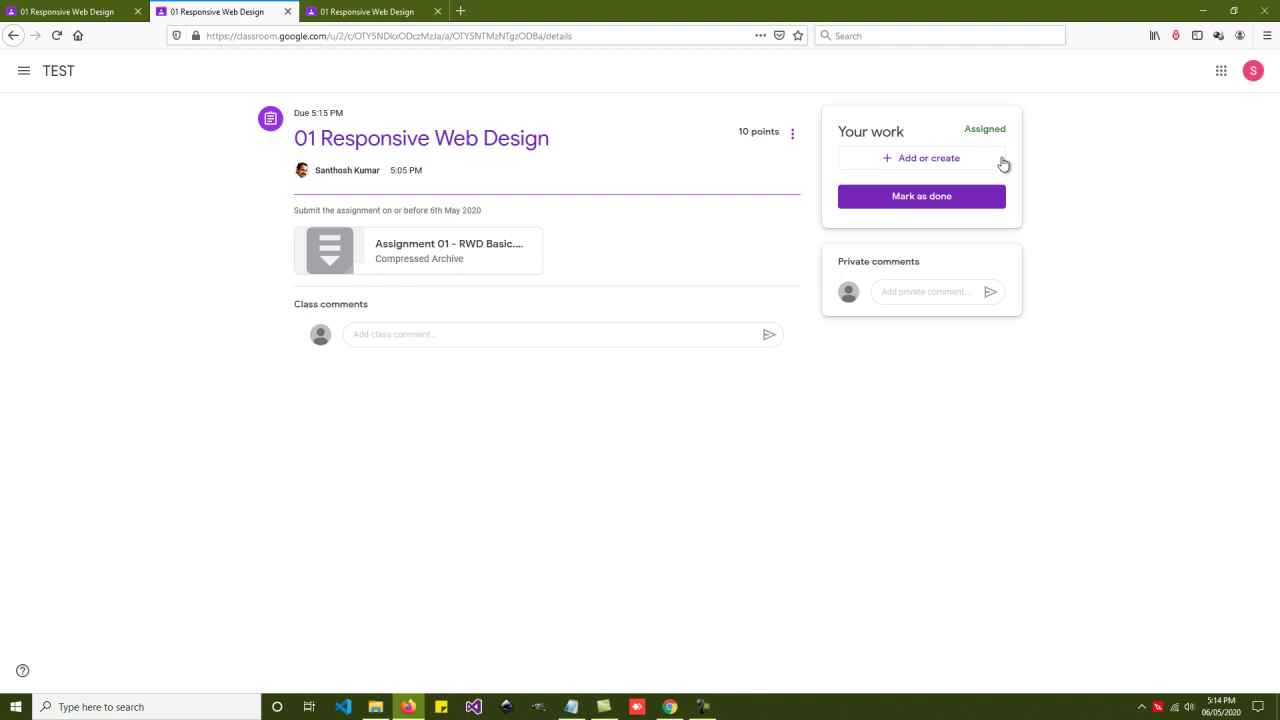
{"action": "left_click", "coordinate": [374, 10]}
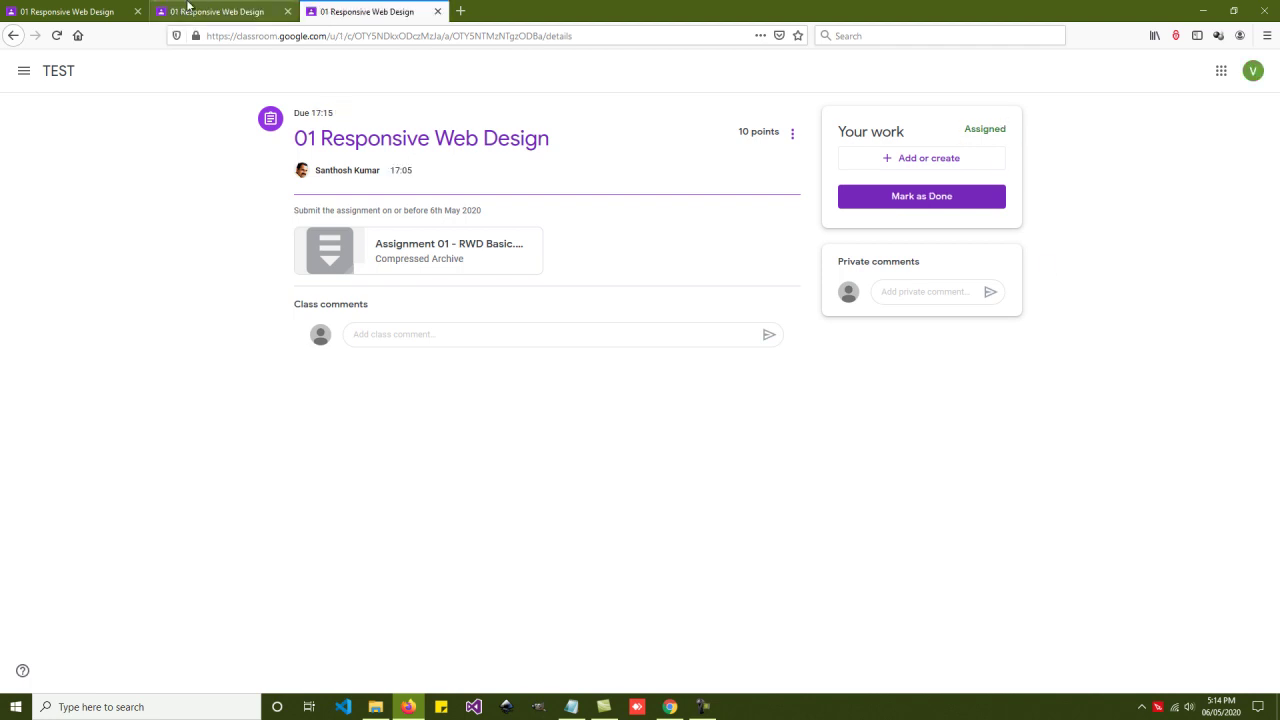
{"action": "left_click", "coordinate": [60, 11]}
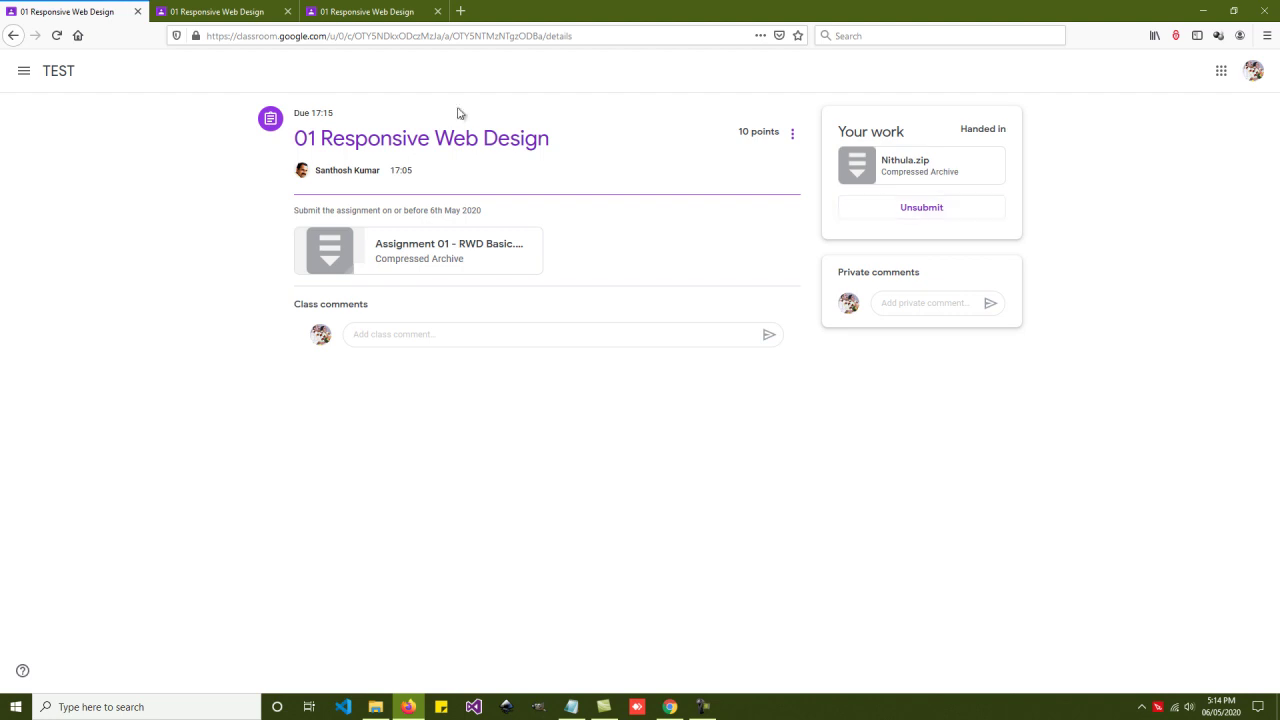
{"action": "left_click", "coordinate": [246, 12]}
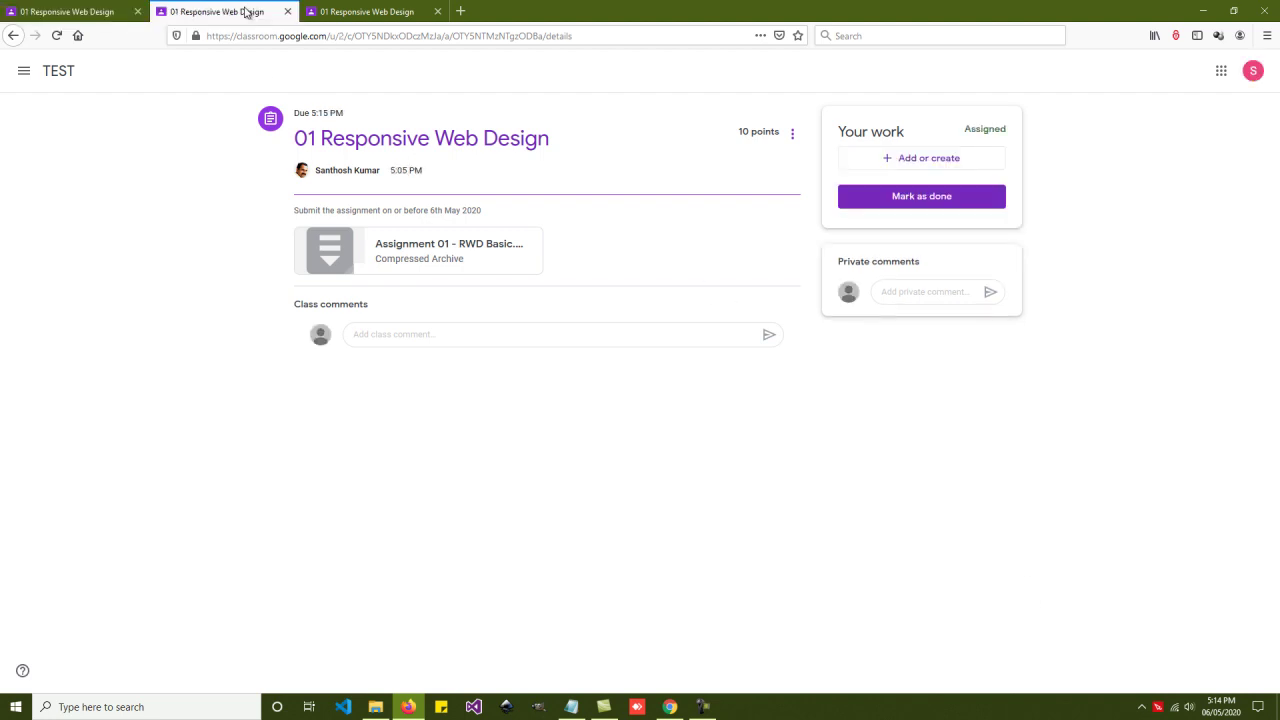
Step: Start a file upload for the second student's assignment, duplicate the first student's zip file and rename the copy with the second student's short name
{"action": "left_click", "coordinate": [925, 164]}
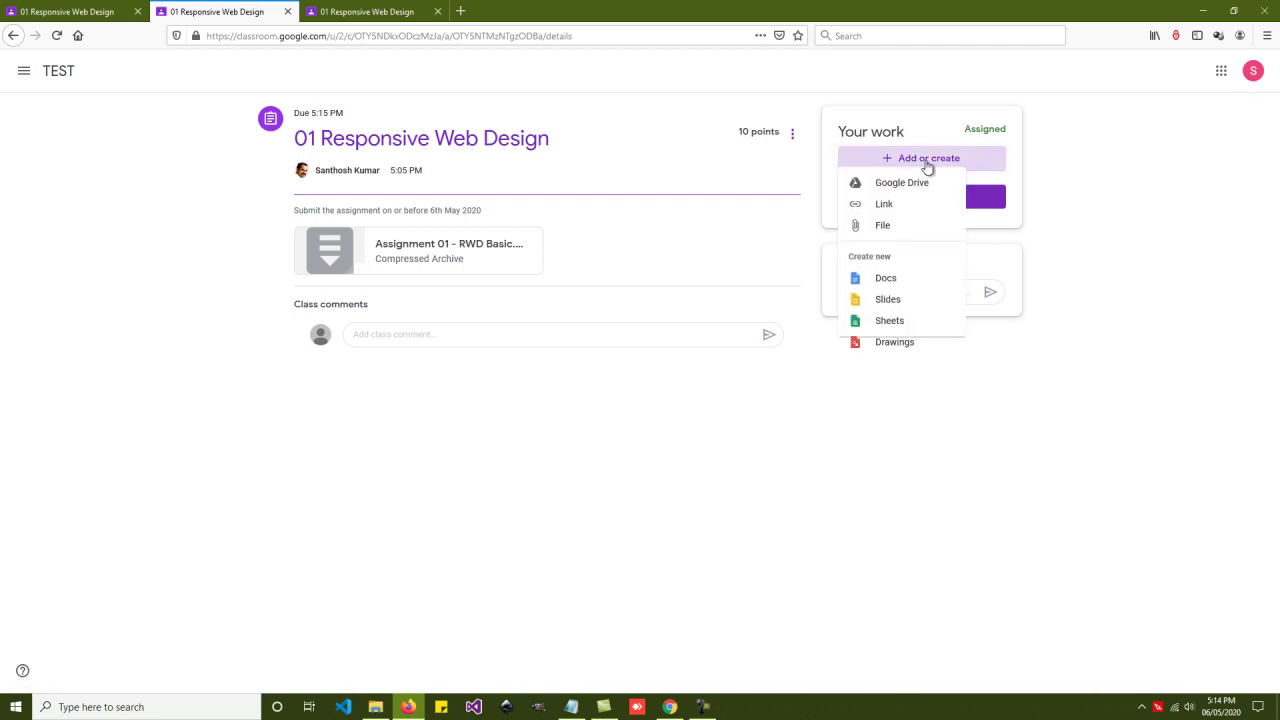
{"action": "left_click", "coordinate": [893, 232]}
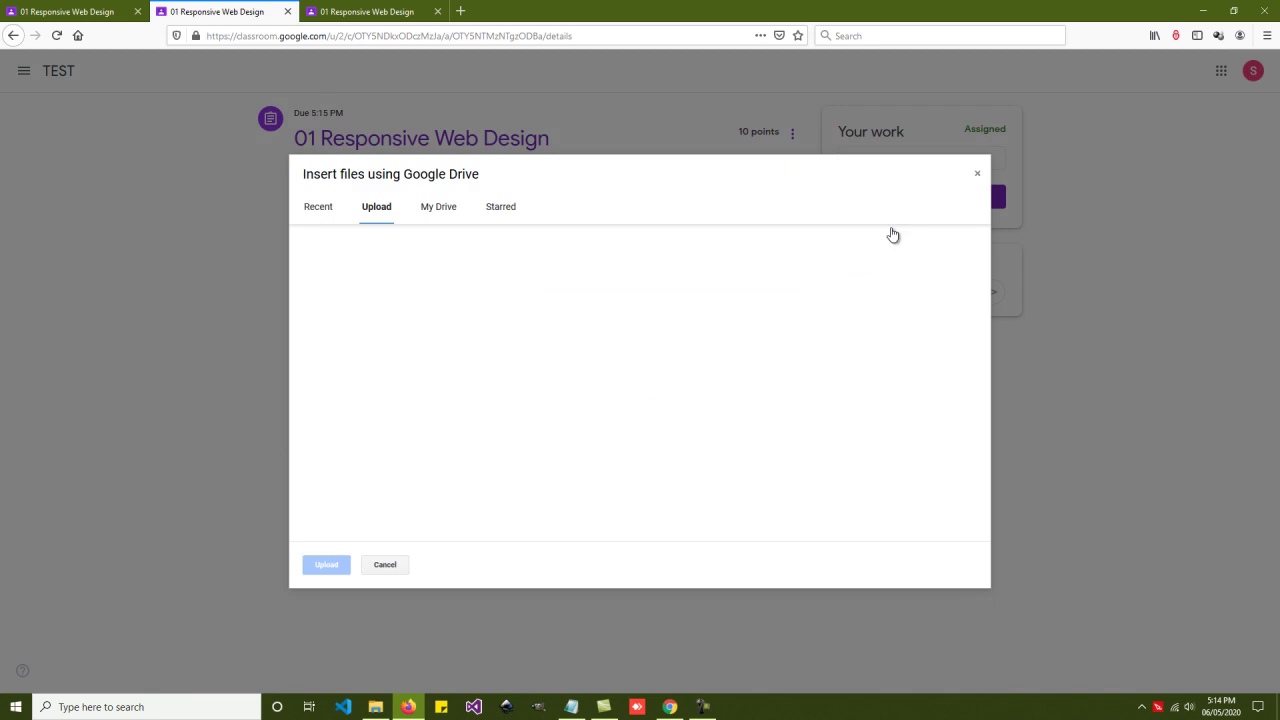
{"action": "left_click", "coordinate": [617, 389]}
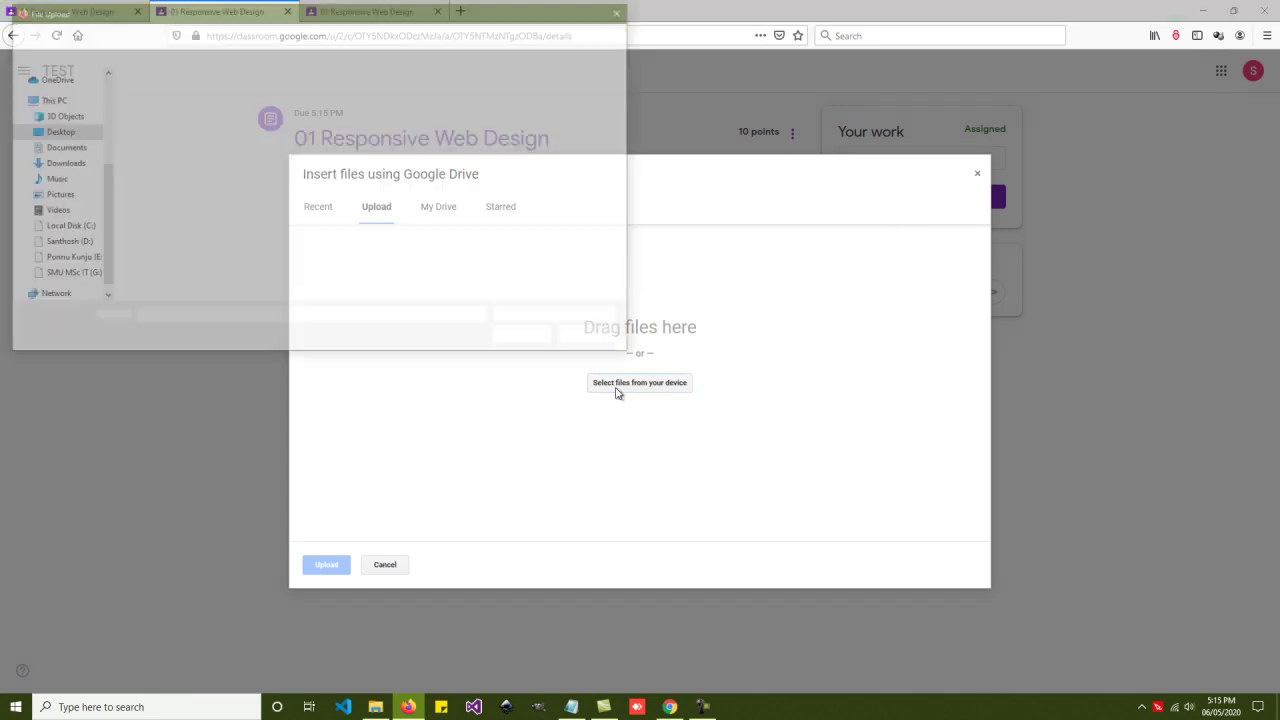
{"action": "left_click", "coordinate": [151, 207]}
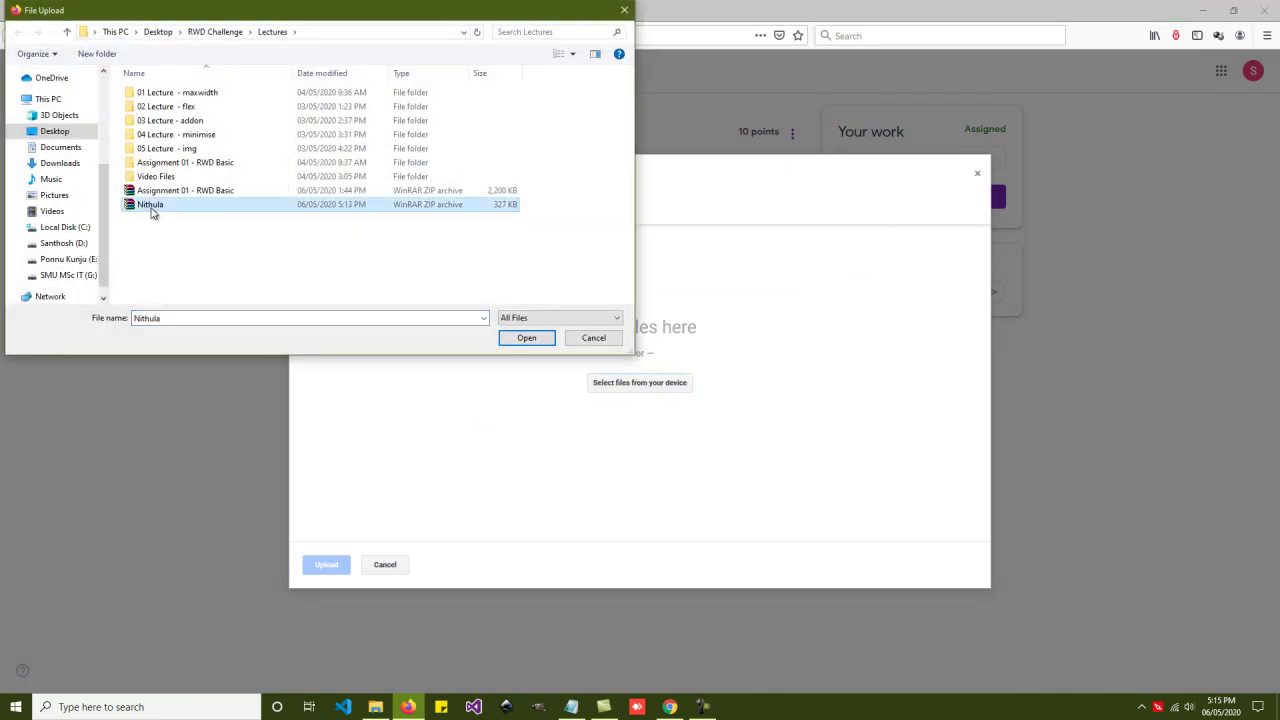
{"action": "right_click", "coordinate": [150, 206]}
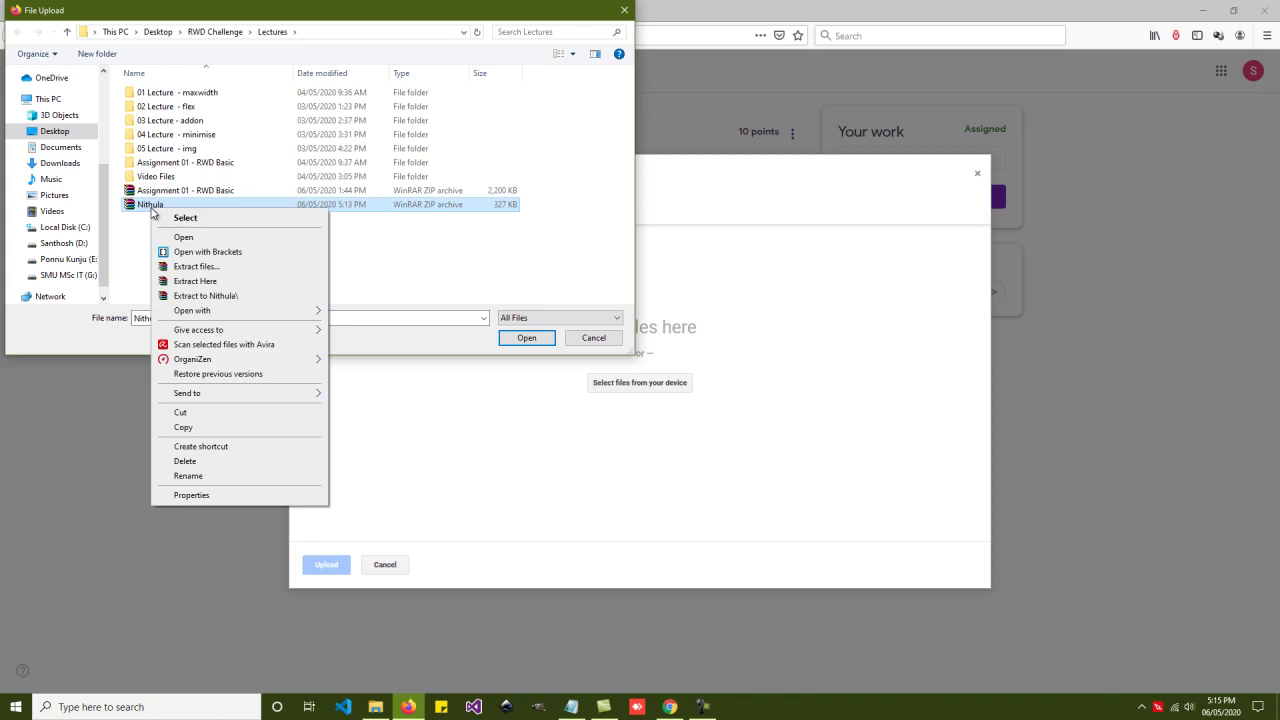
{"action": "left_click", "coordinate": [190, 428]}
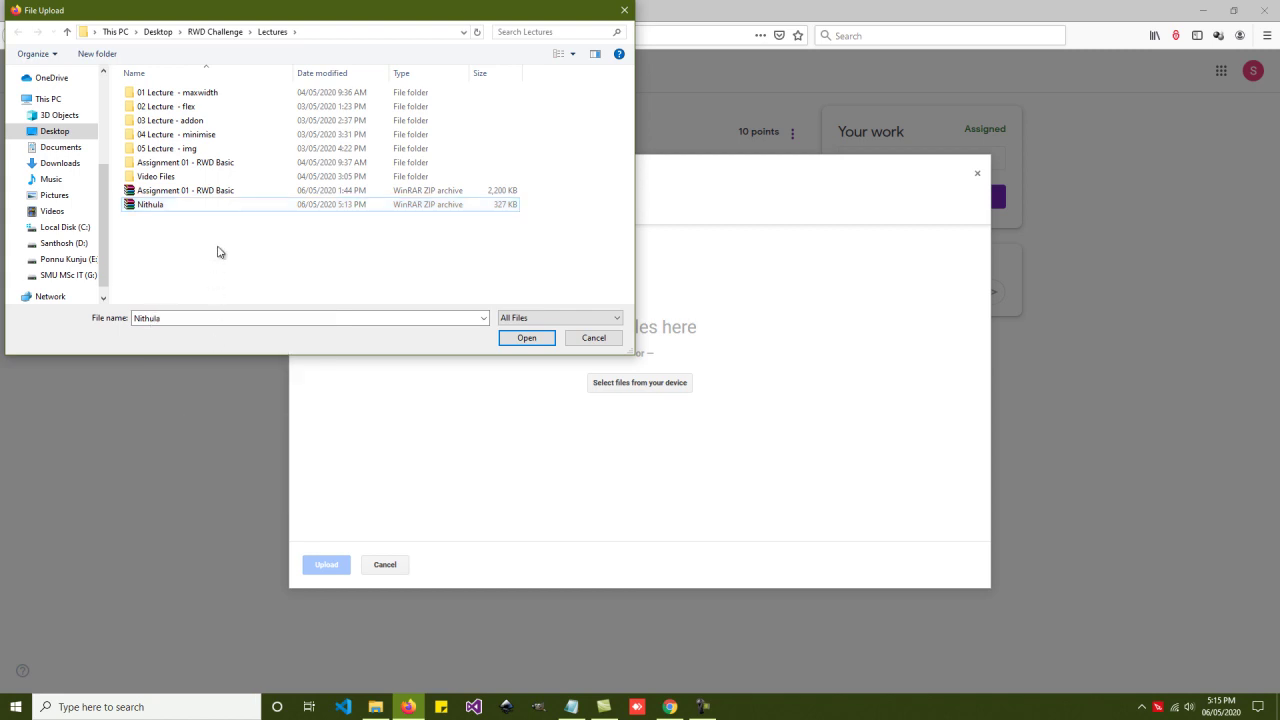
{"action": "right_click", "coordinate": [216, 246]}
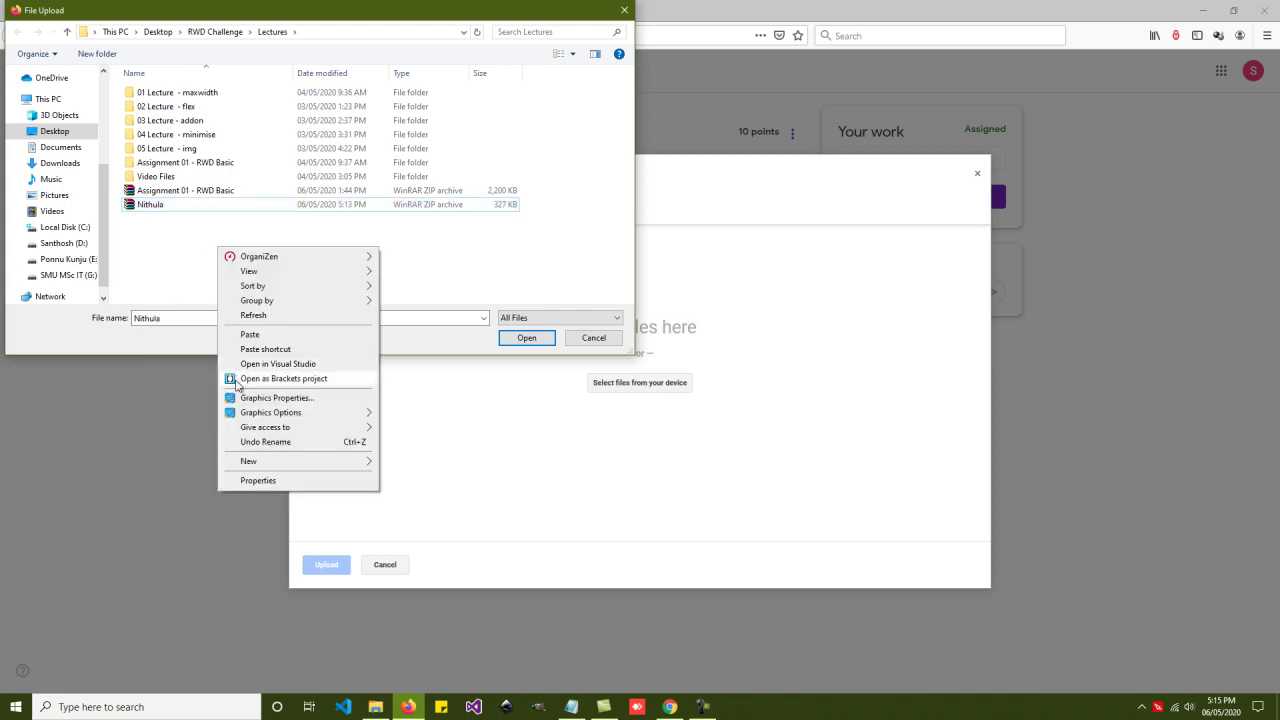
{"action": "left_click", "coordinate": [257, 332]}
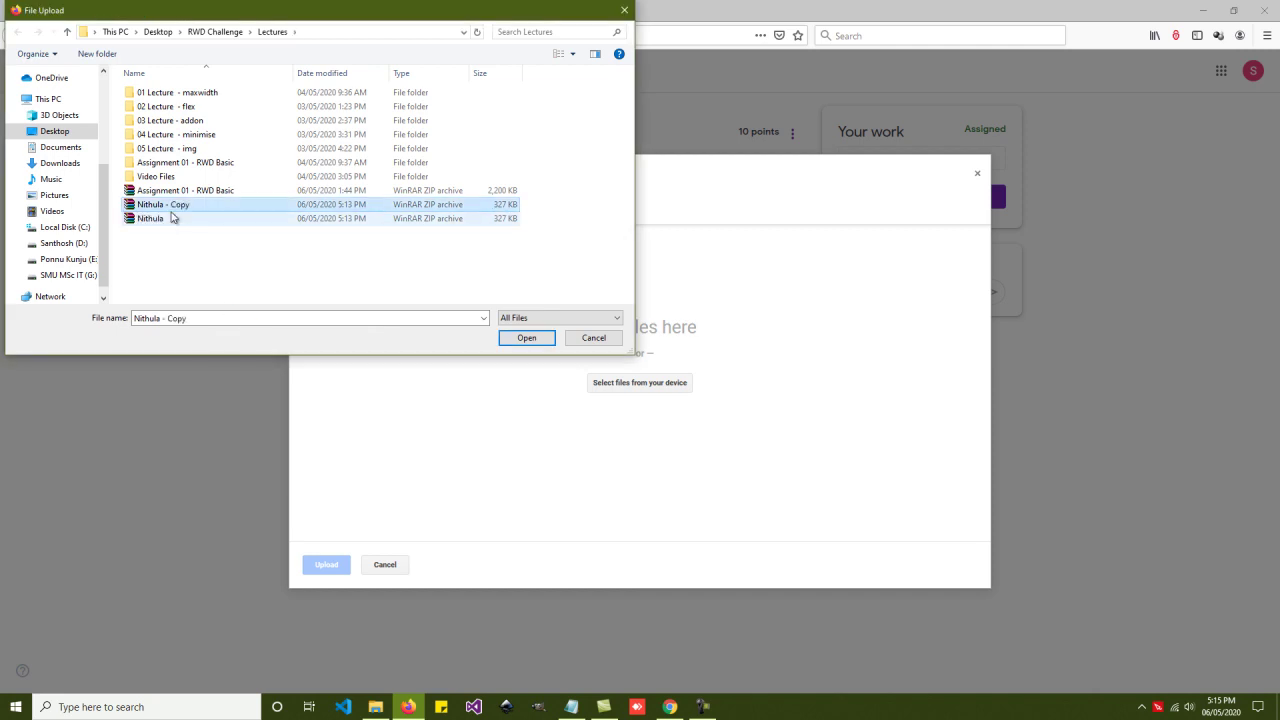
{"action": "key", "text": "F2"}
{"action": "type", "text": "Su"}
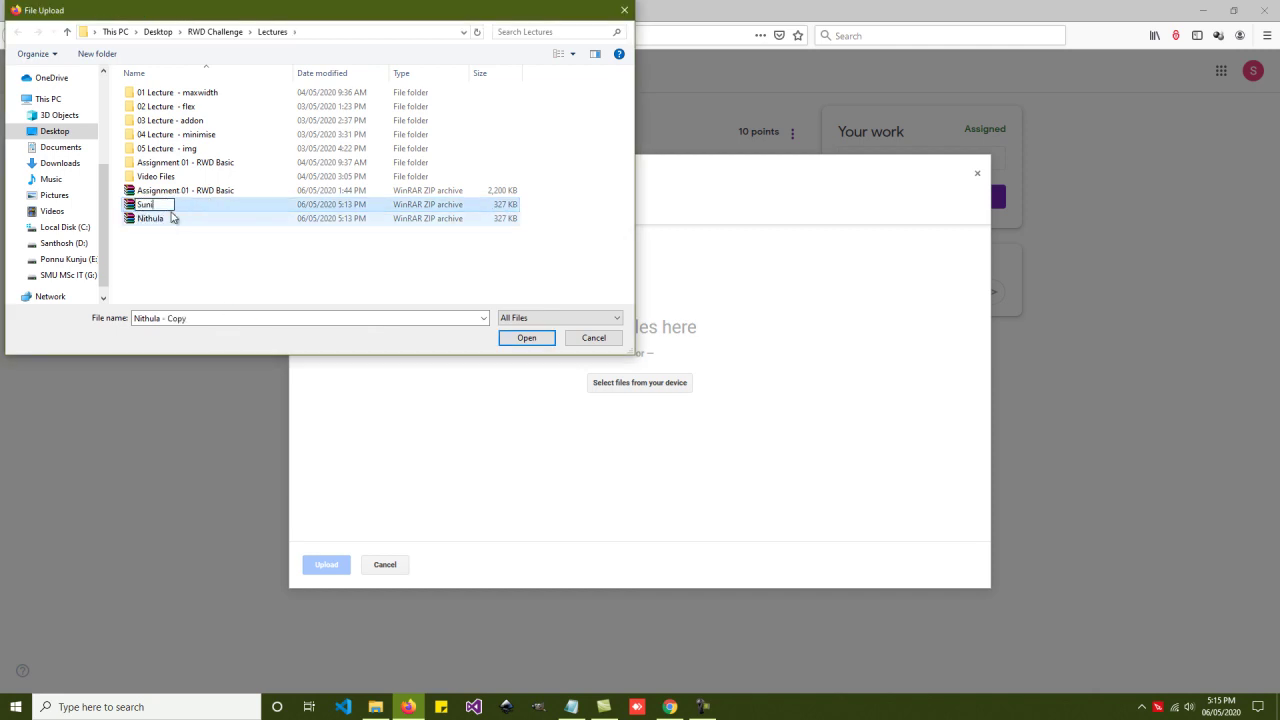
{"action": "type", "text": "ni"}
{"action": "key", "text": "Return"}
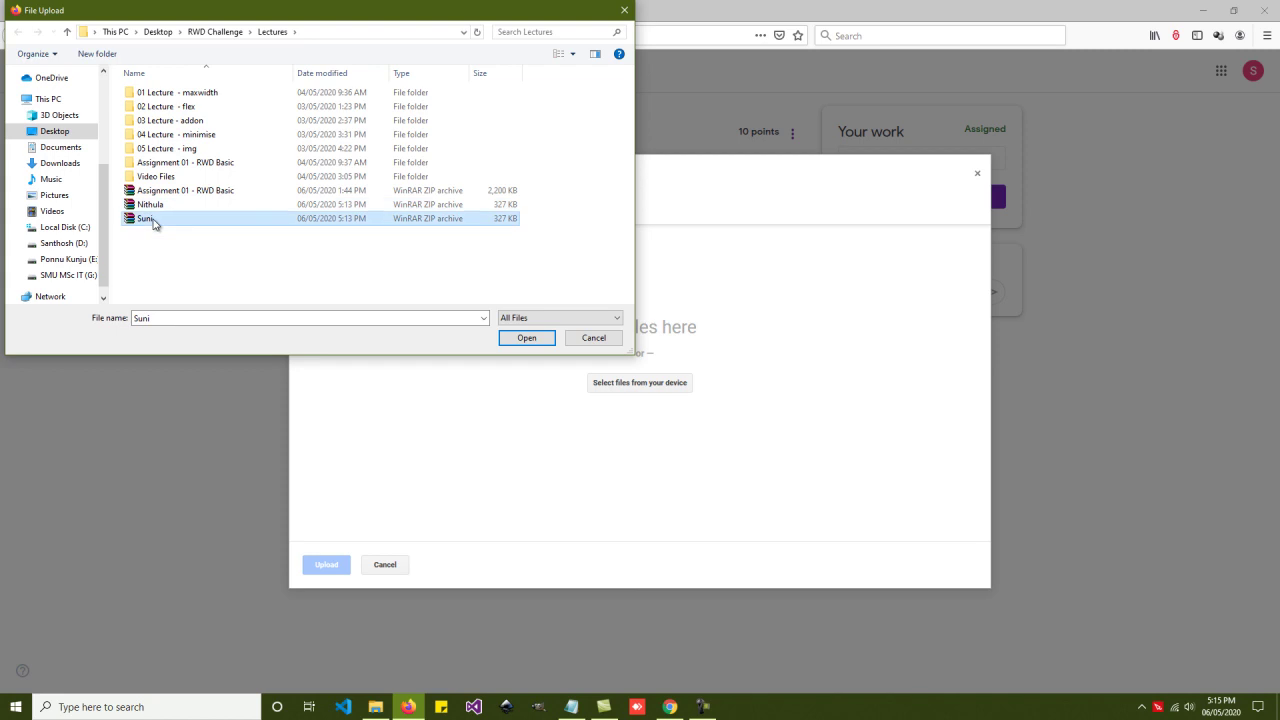
Step: Upload the renamed zip file to the second student's "01 Responsive Web Design" assignment and turn it in
{"action": "left_click", "coordinate": [542, 340]}
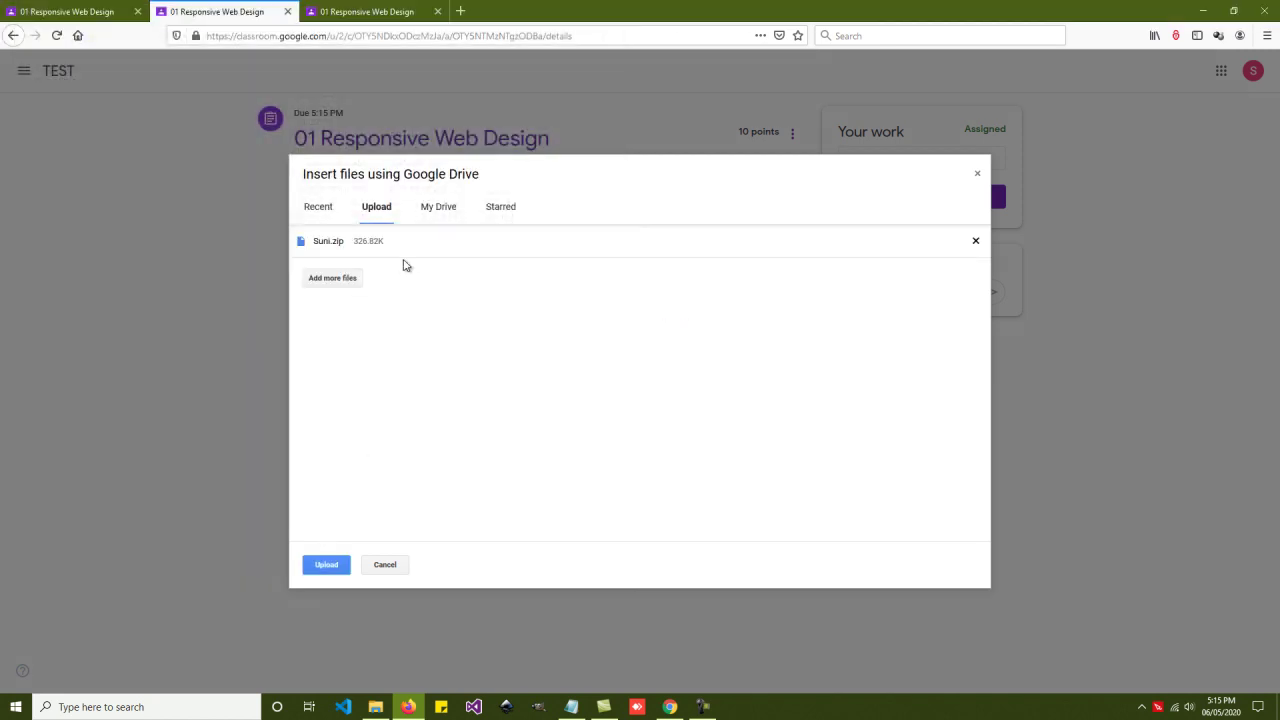
{"action": "left_click", "coordinate": [311, 568]}
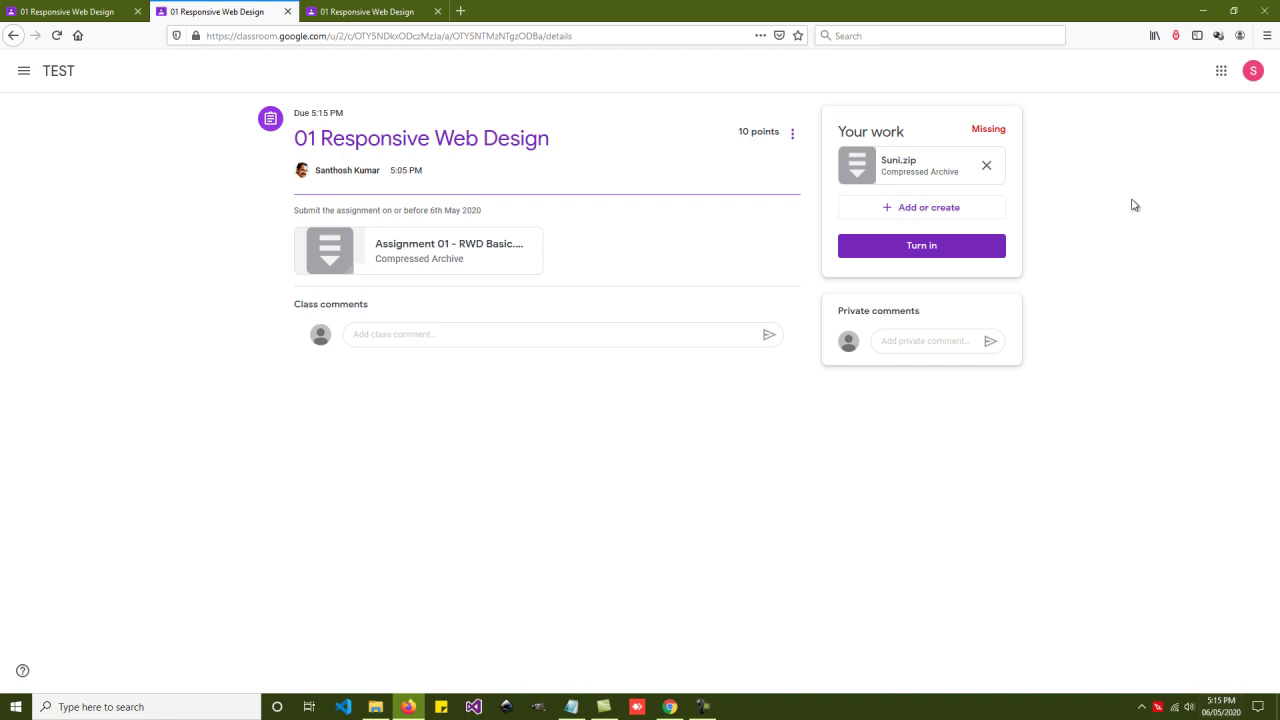
{"action": "left_click", "coordinate": [936, 250]}
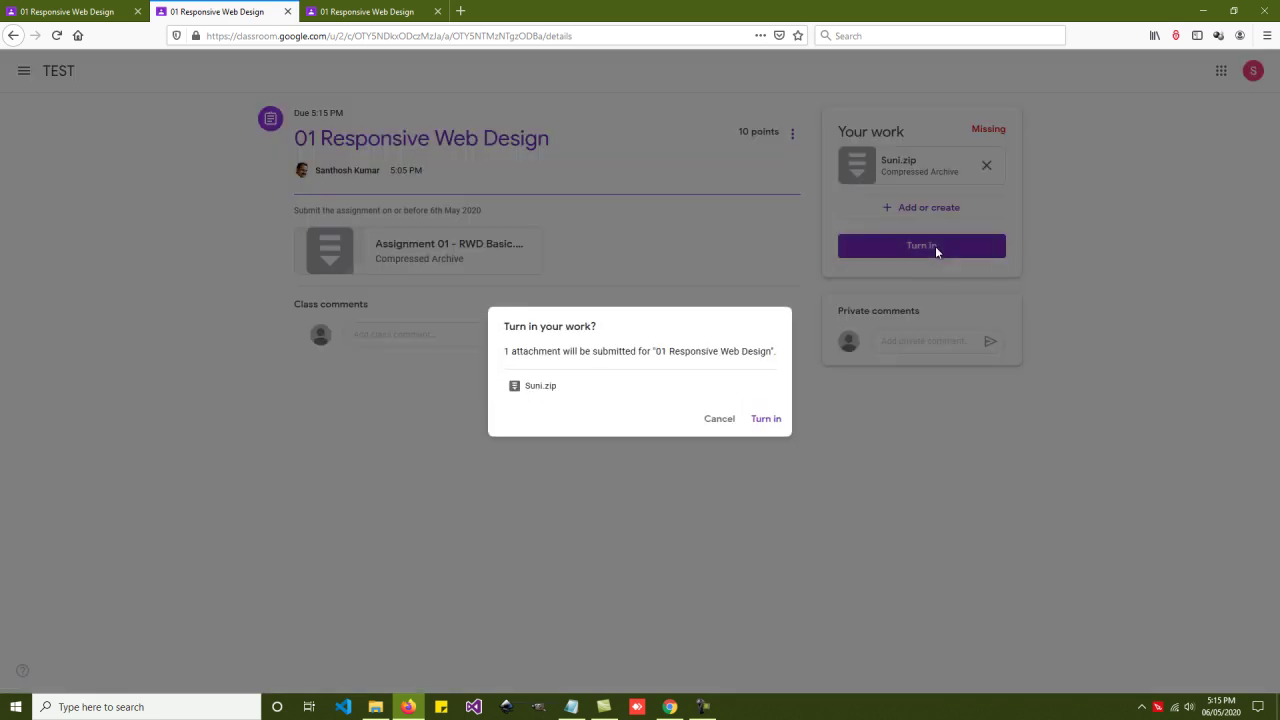
{"action": "left_click", "coordinate": [765, 421]}
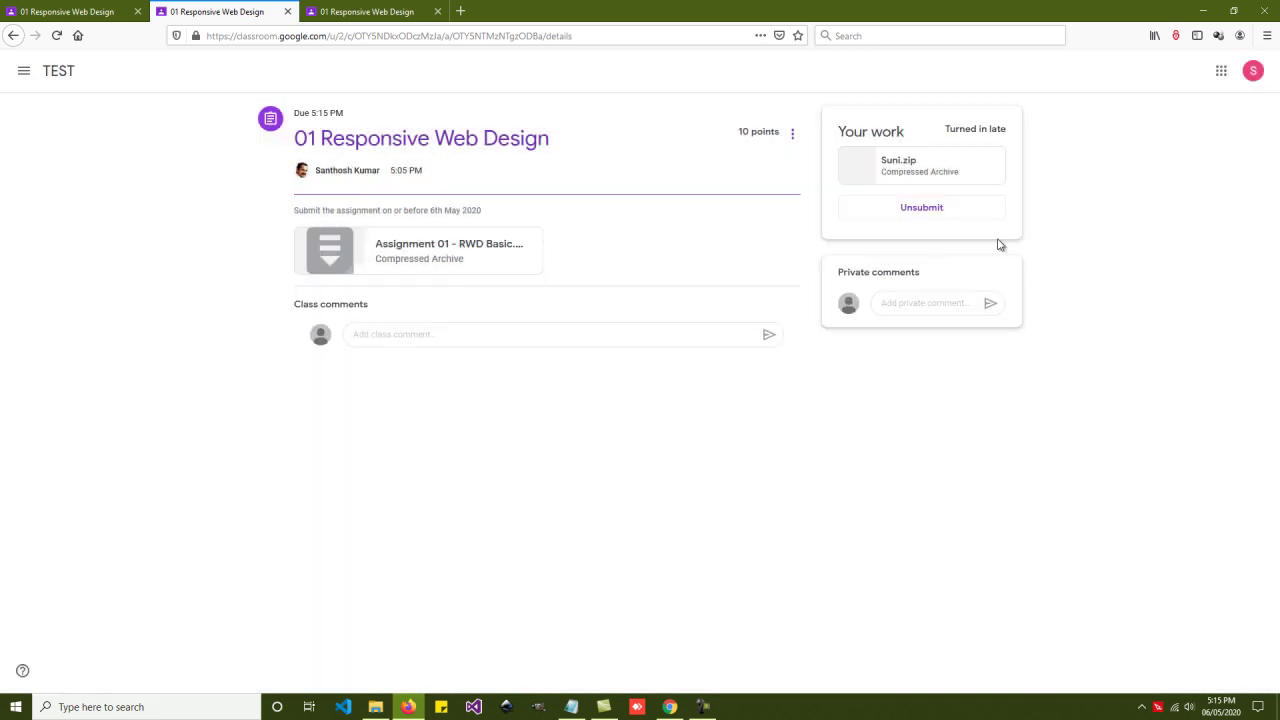
Step: Compare the submission status of "01 Responsive Web Design" across the three students' pages, ending on the third student's page
{"action": "left_click_drag", "start_coordinate": [946, 129], "coordinate": [1012, 134]}
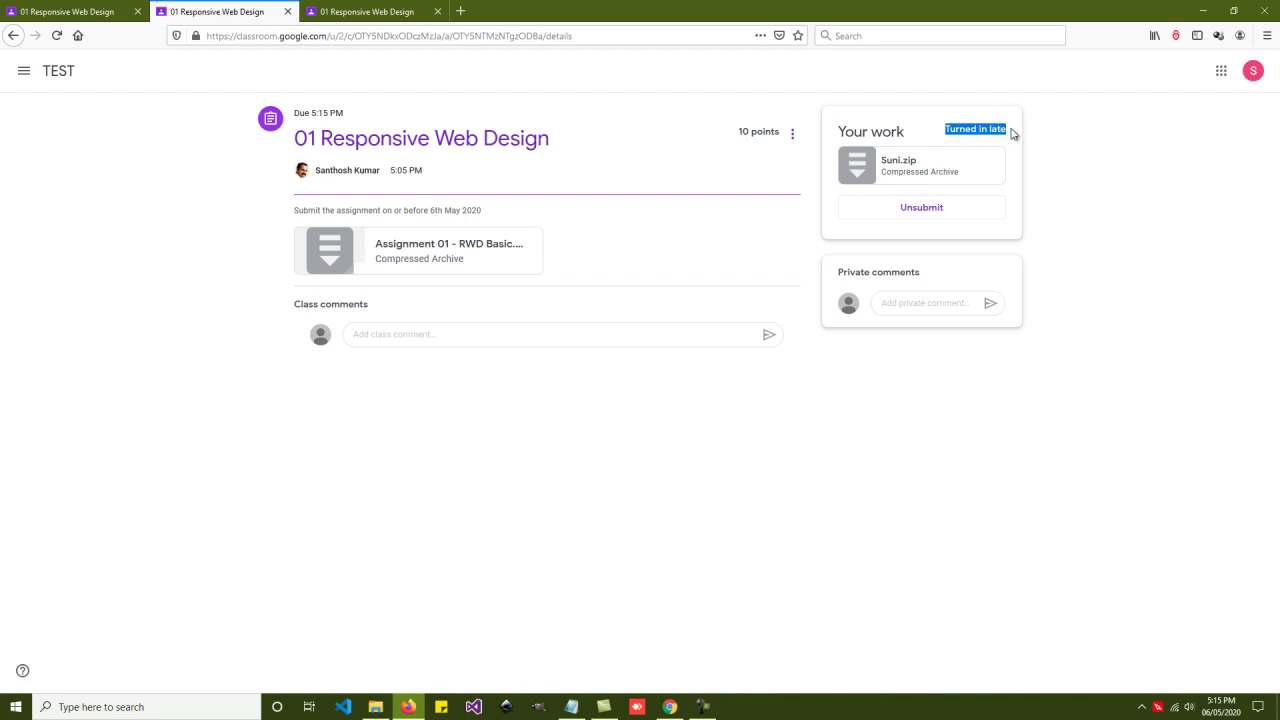
{"action": "left_click", "coordinate": [80, 11]}
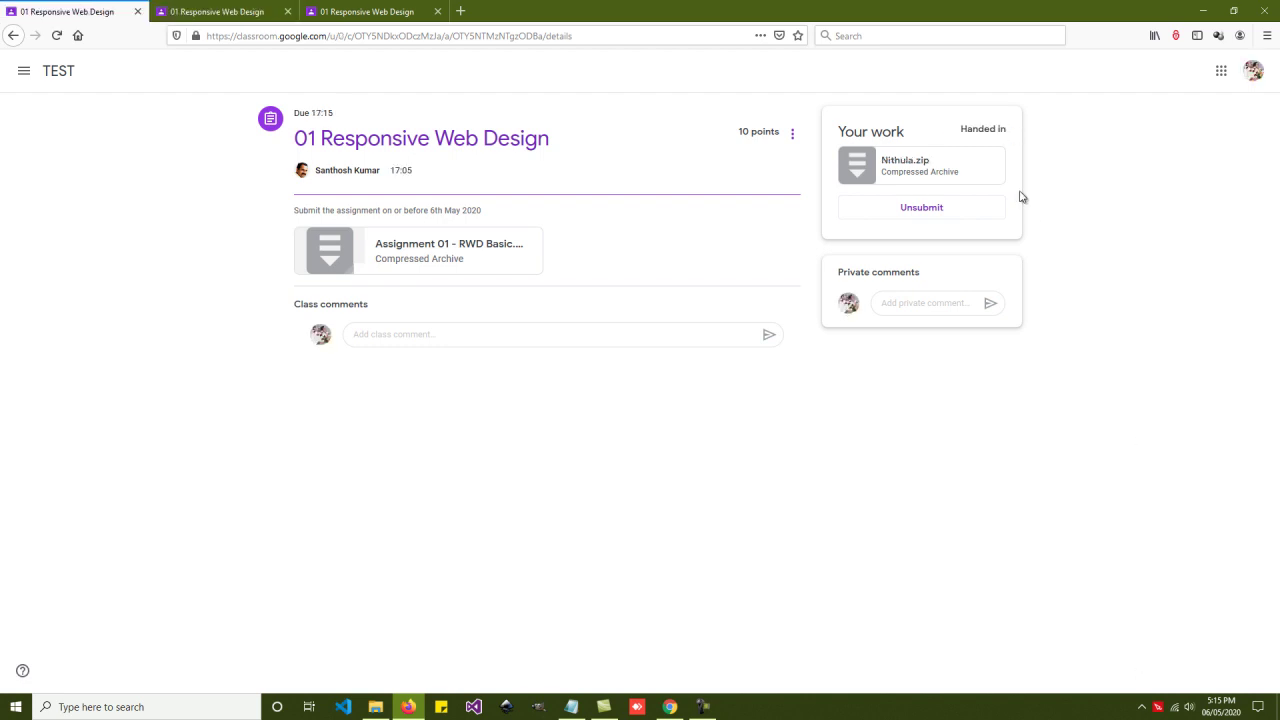
{"action": "left_click", "coordinate": [262, 11]}
{"action": "left_click", "coordinate": [983, 131]}
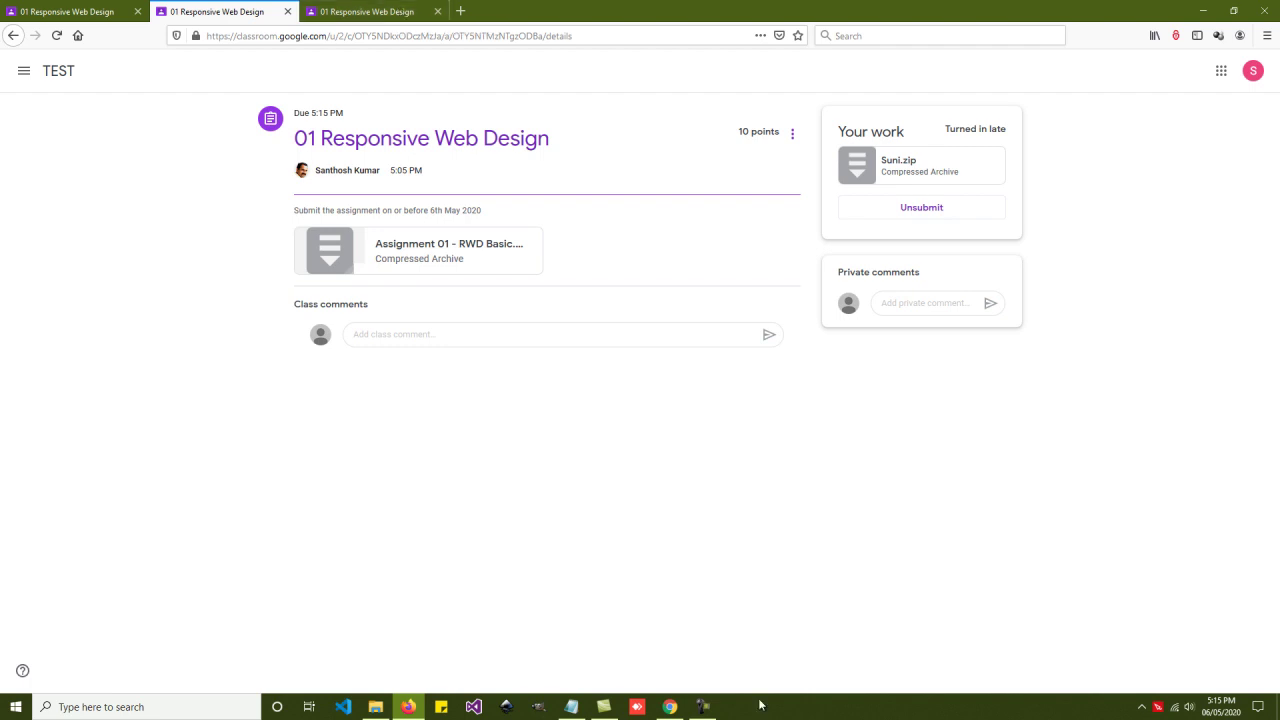
{"action": "left_click", "coordinate": [386, 14]}
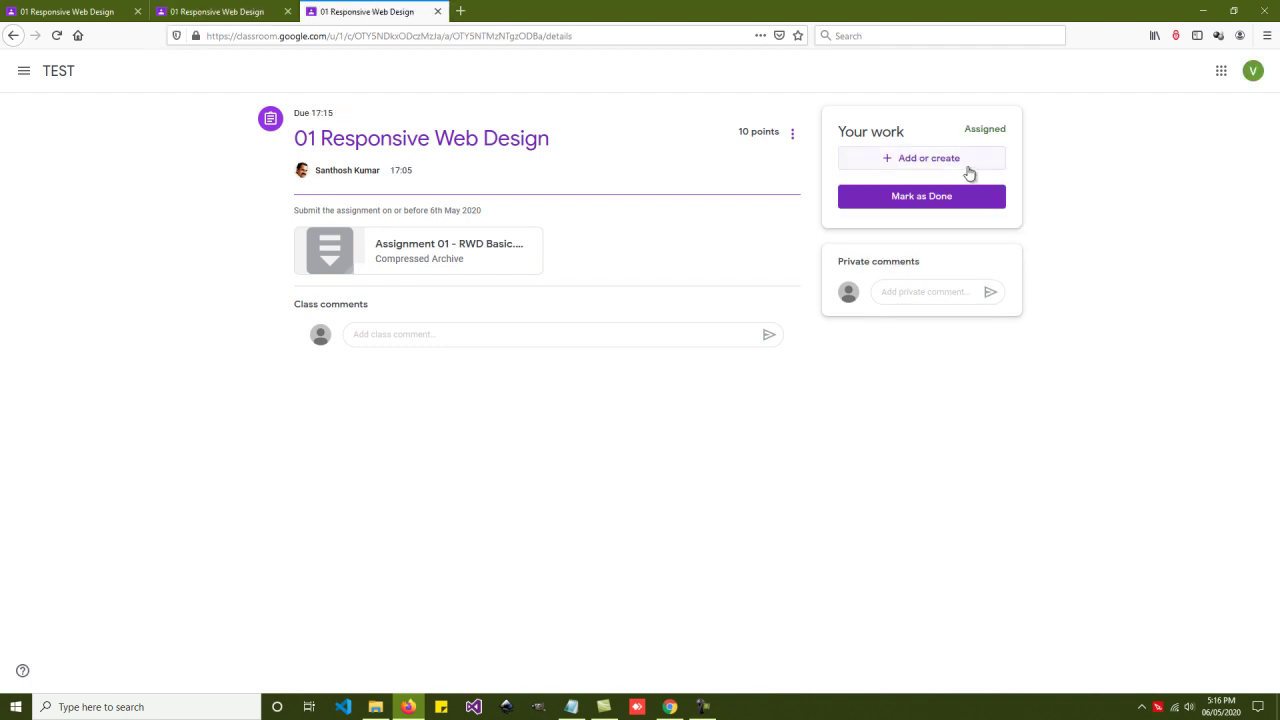
Step: Switch to the teacher's class in Chrome, review the student work for "01 Responsive Web Design" and return to the class stream
{"action": "left_click", "coordinate": [669, 706]}
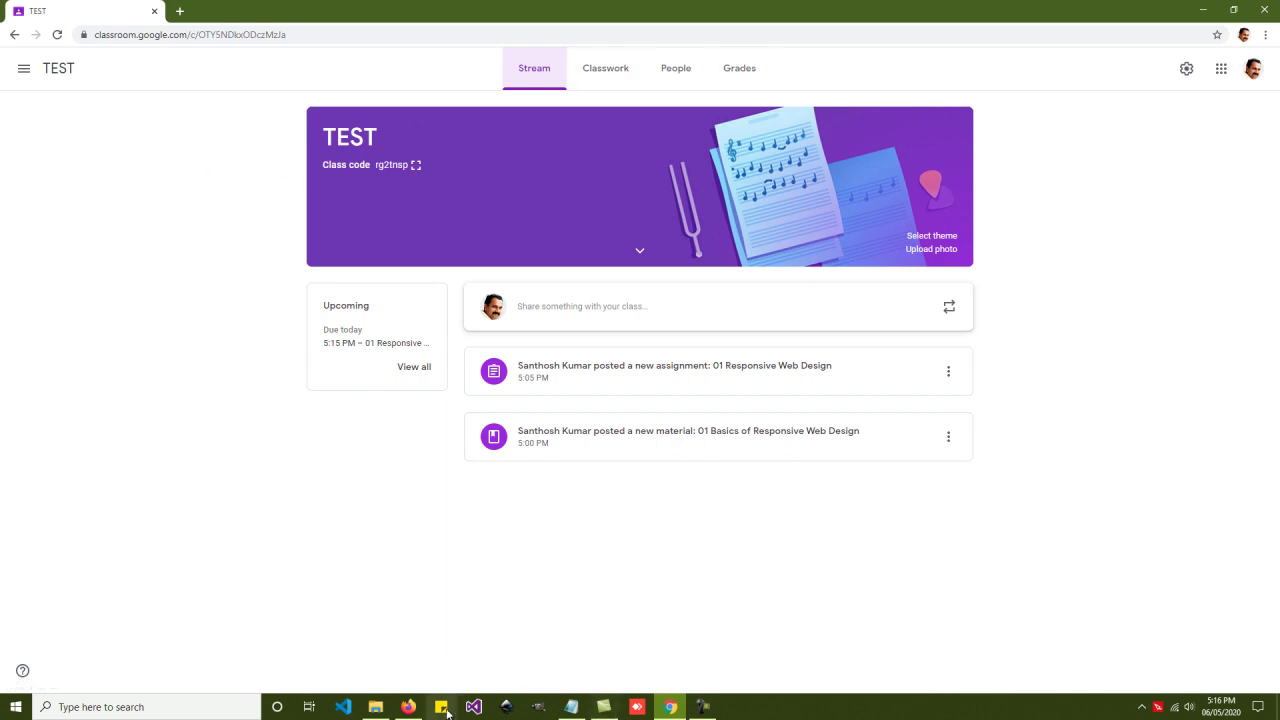
{"action": "left_click", "coordinate": [408, 707]}
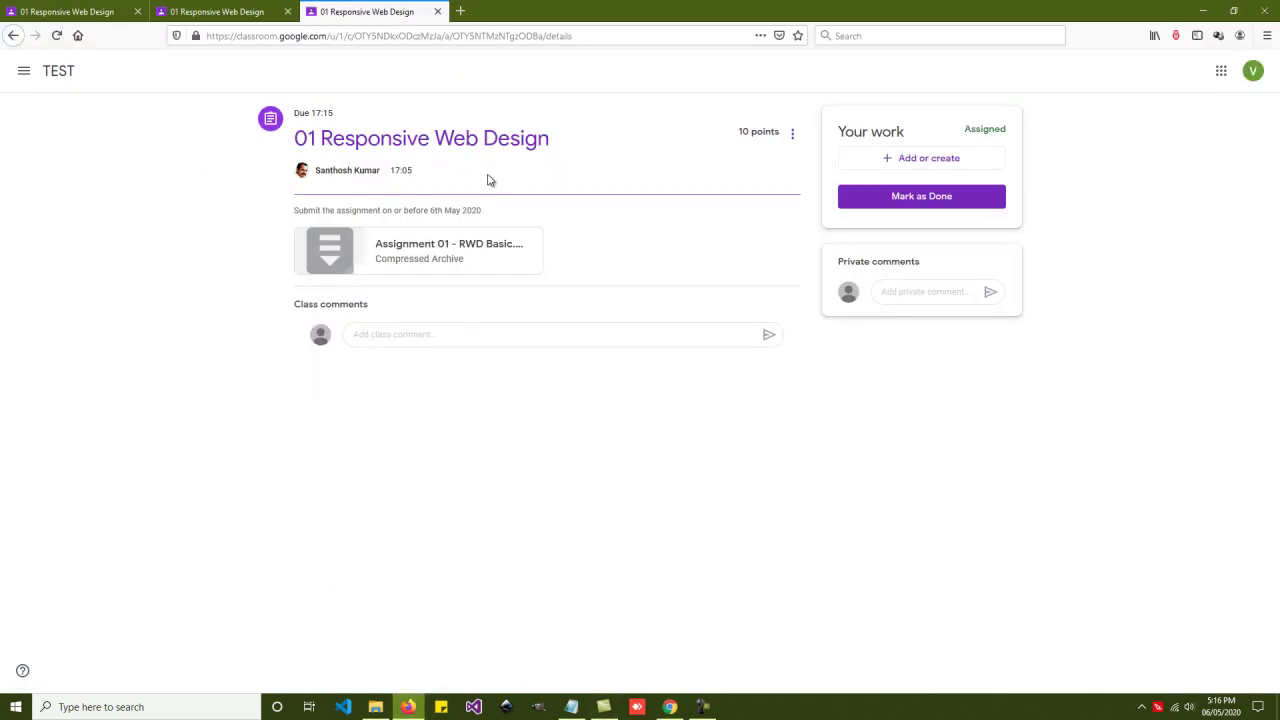
{"action": "left_click", "coordinate": [55, 72]}
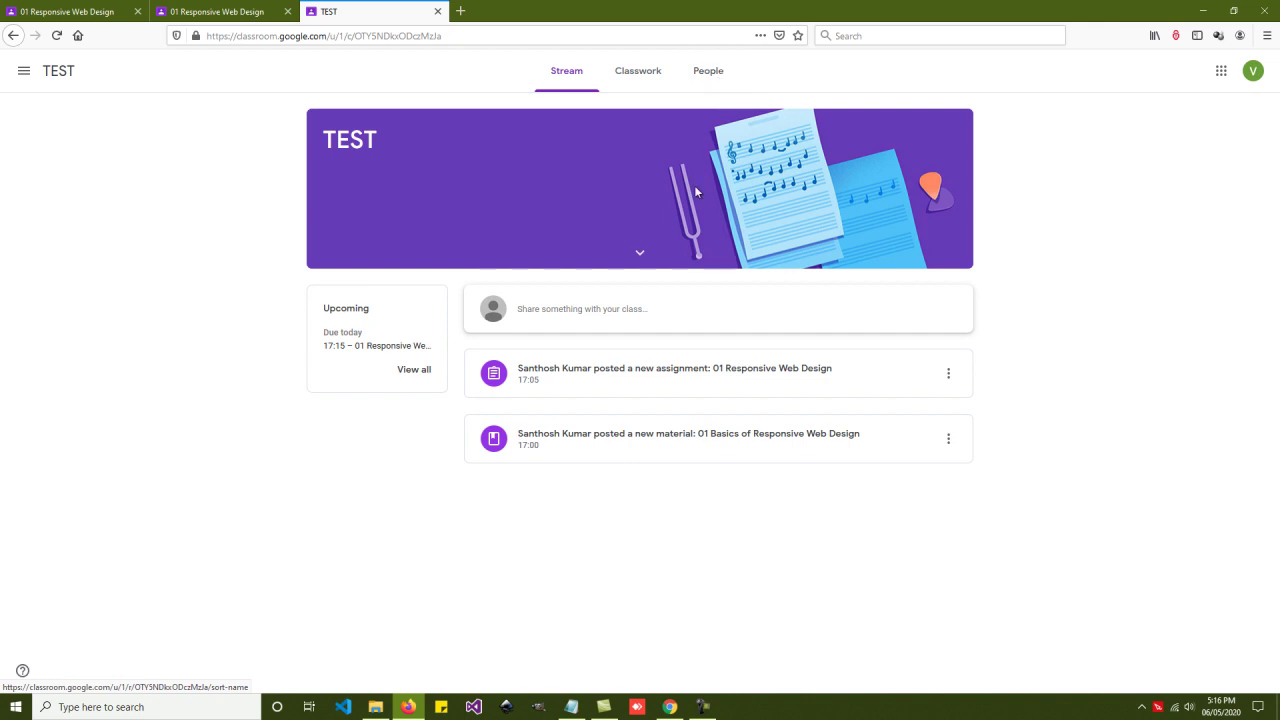
{"action": "left_click", "coordinate": [669, 710]}
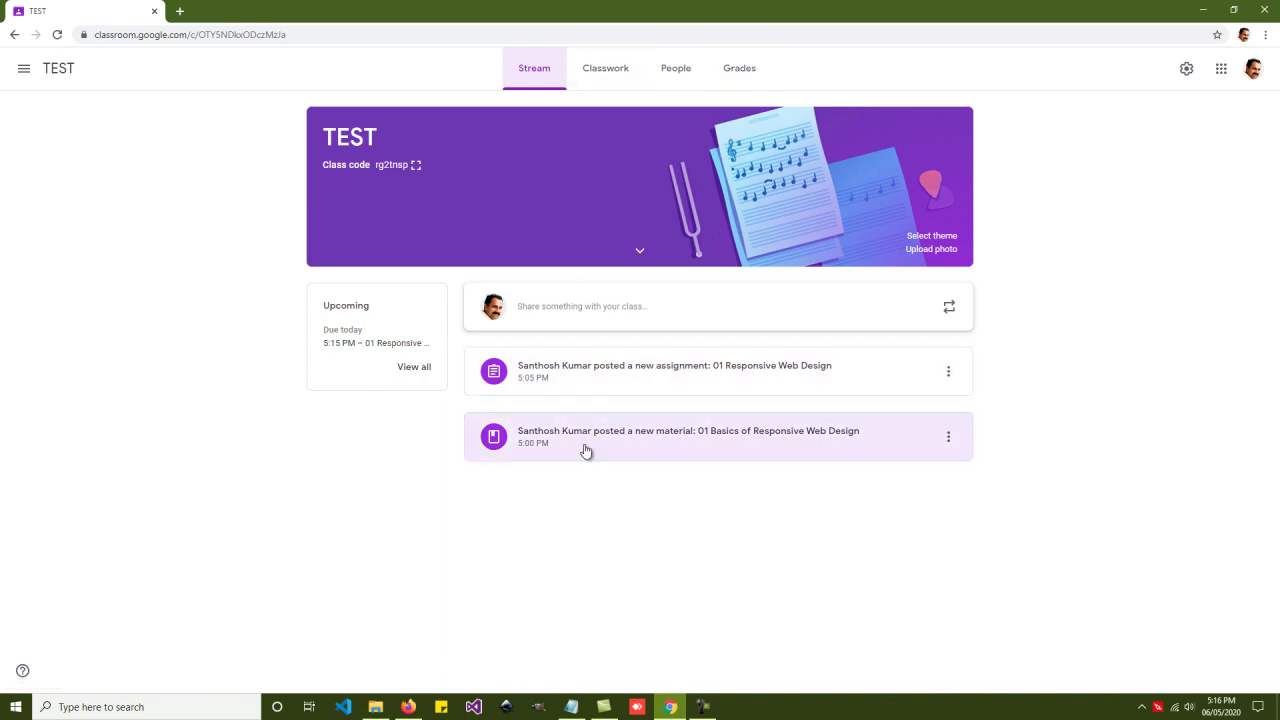
{"action": "left_click", "coordinate": [658, 373]}
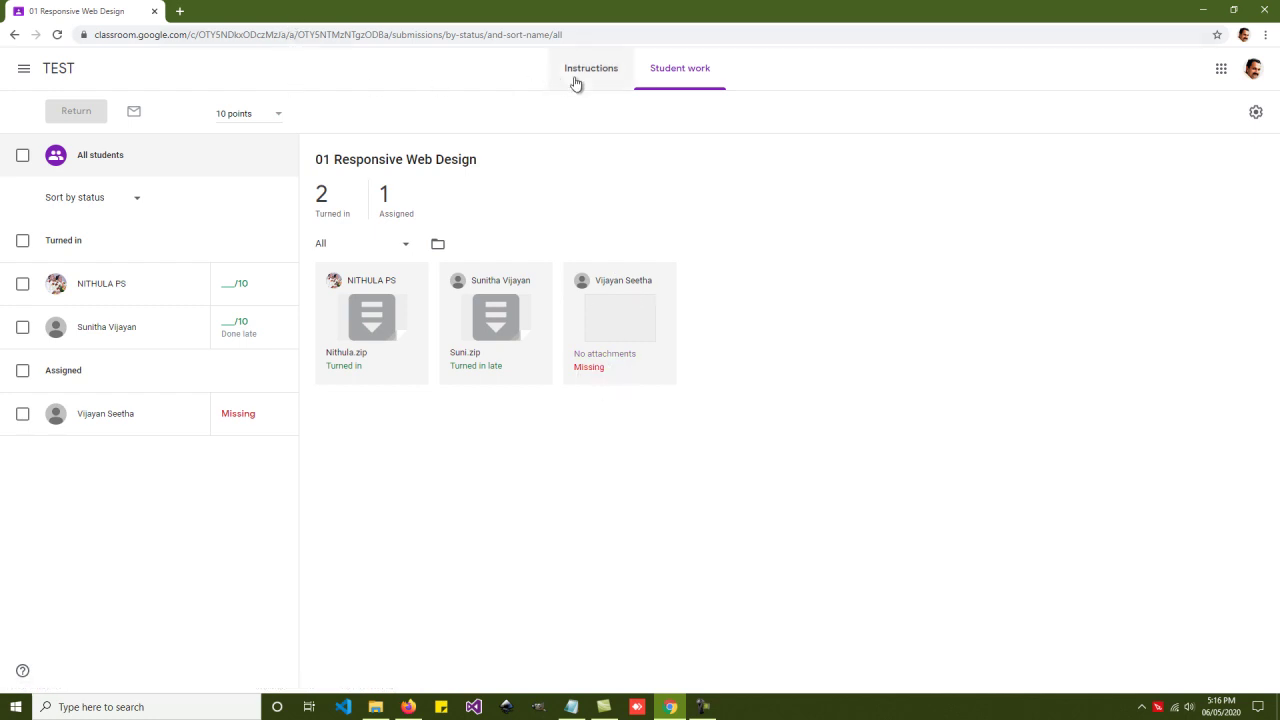
{"action": "left_click", "coordinate": [68, 77]}
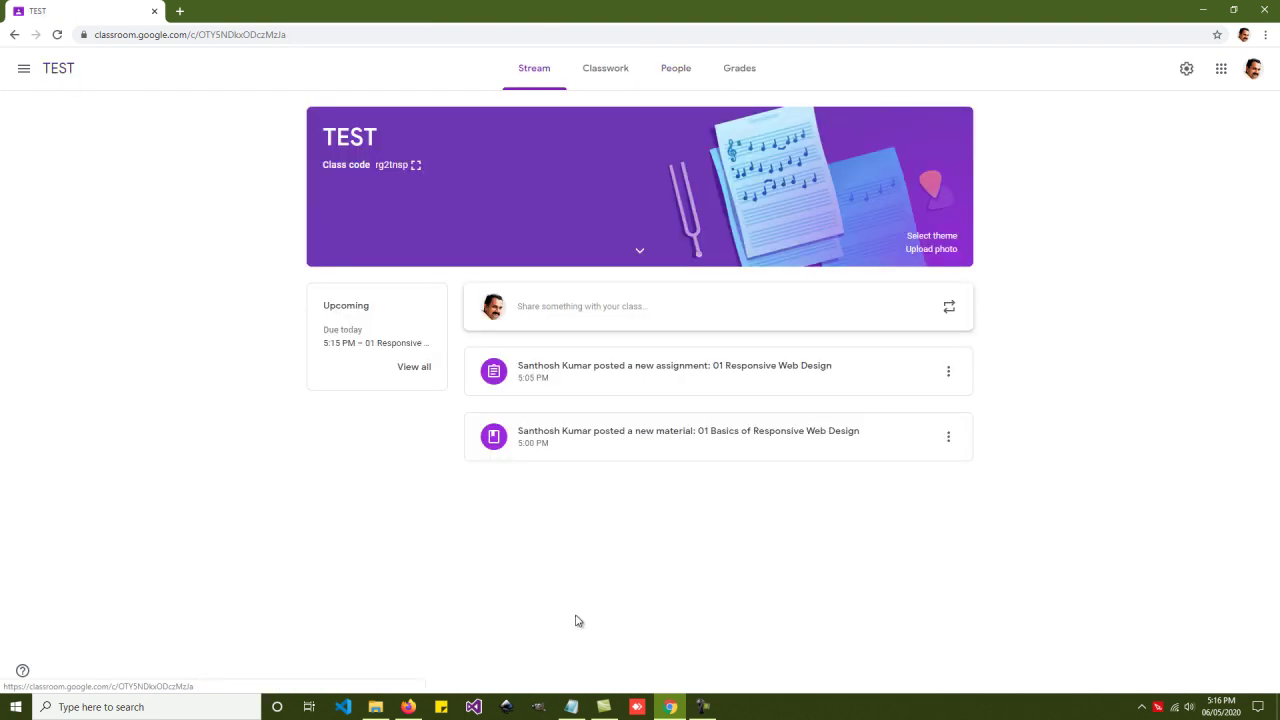
Step: Switch to Firefox, open the third student's "01 Responsive Web Design" assignment and start a file upload from the device
{"action": "left_click", "coordinate": [408, 707]}
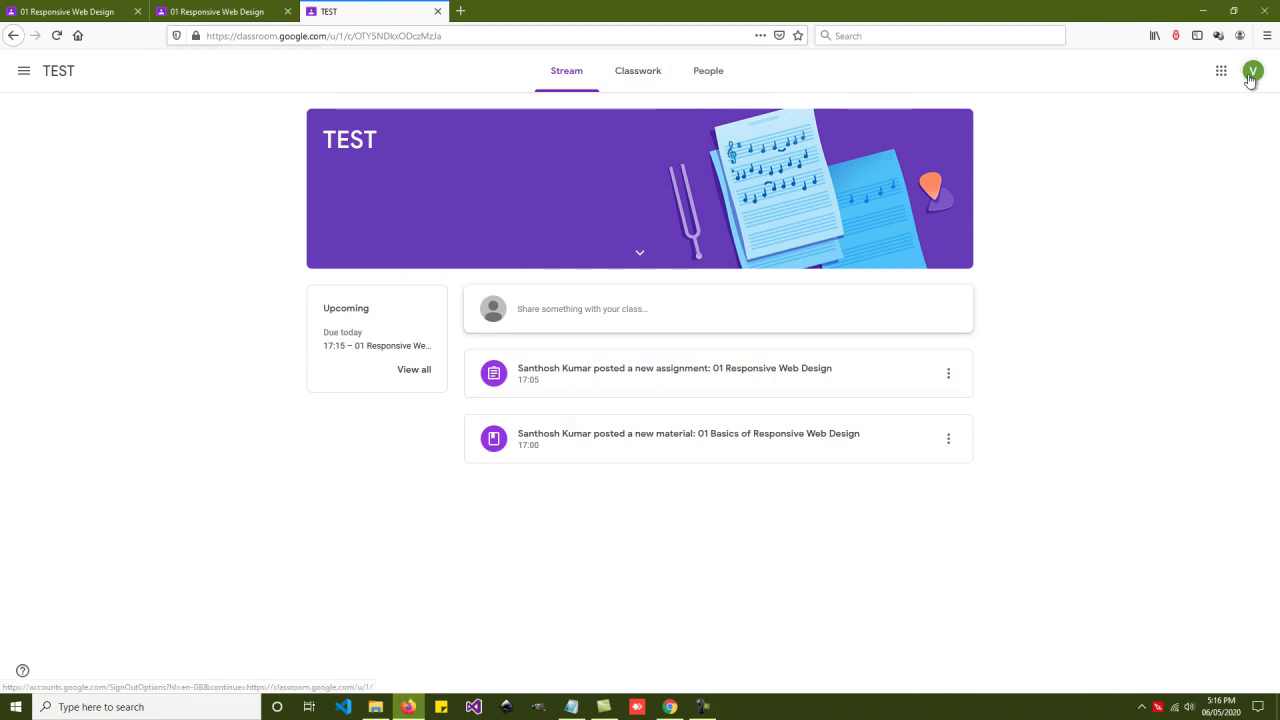
{"action": "left_click", "coordinate": [703, 385]}
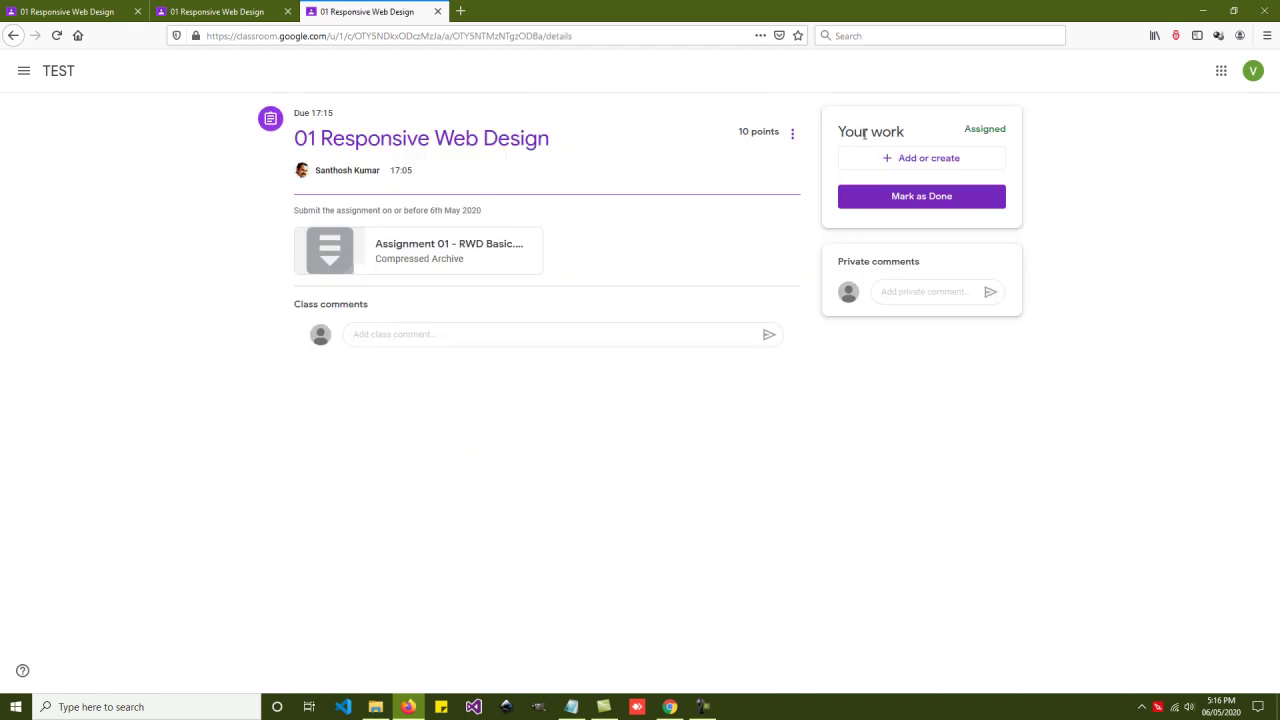
{"action": "left_click", "coordinate": [943, 165]}
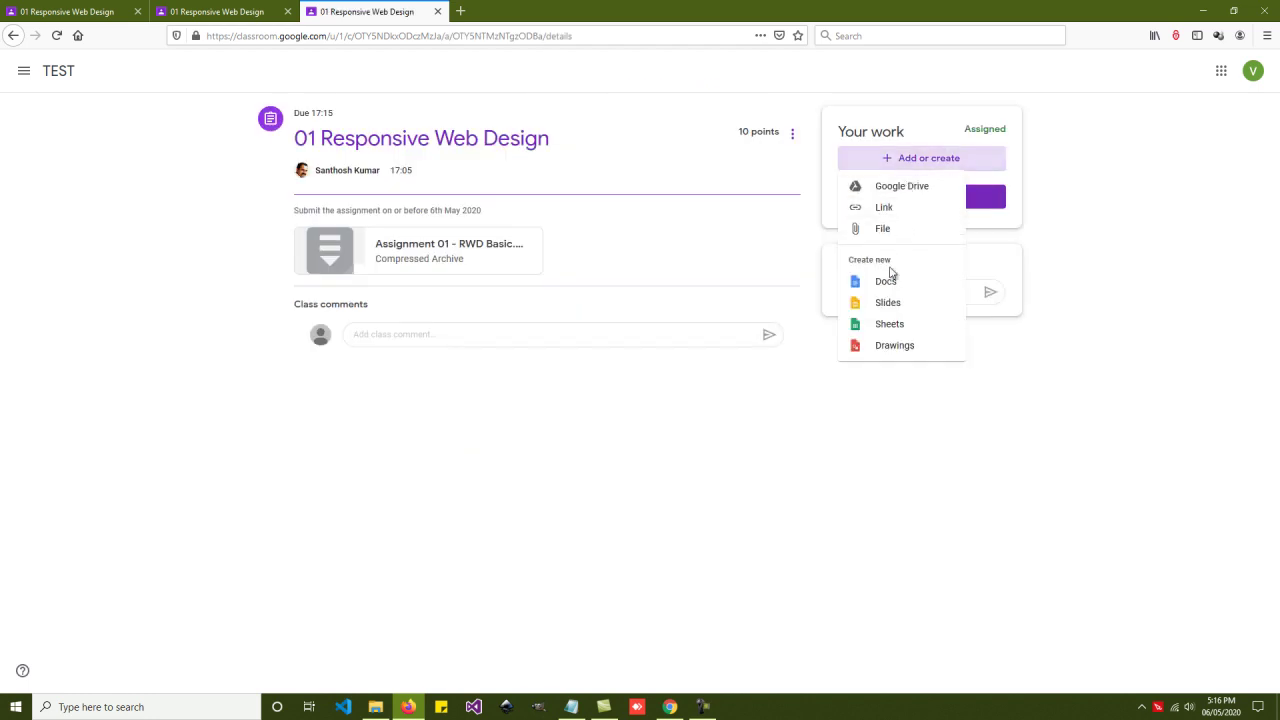
{"action": "left_click", "coordinate": [894, 229]}
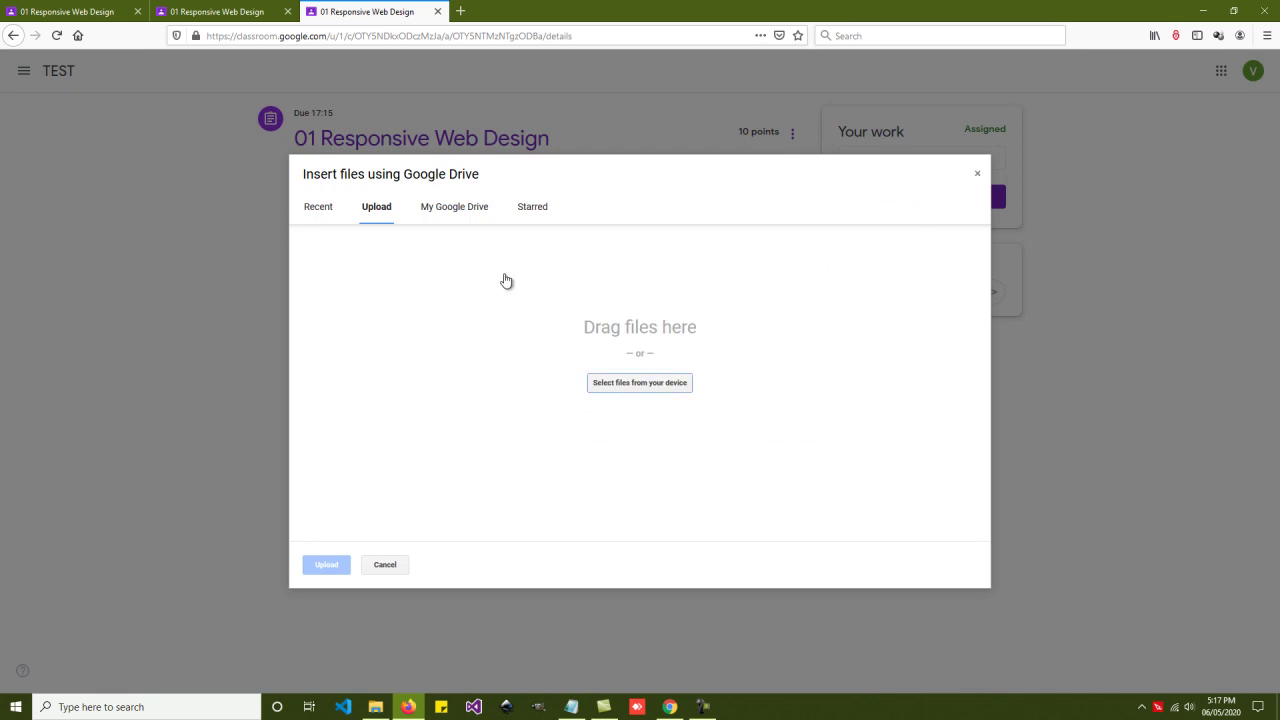
{"action": "left_click", "coordinate": [622, 384]}
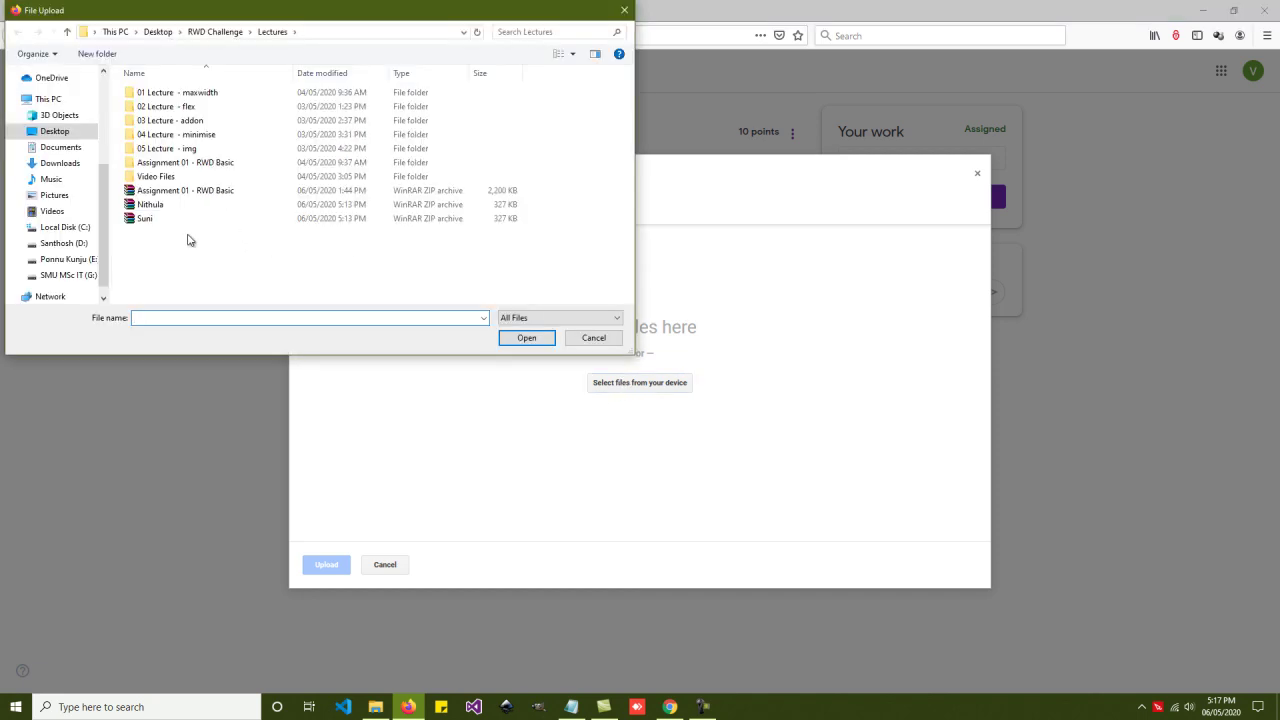
Step: Send the second student's zip file to a new compressed folder and name it with the third student's short name
{"action": "left_click", "coordinate": [157, 220]}
{"action": "right_click", "coordinate": [157, 220]}
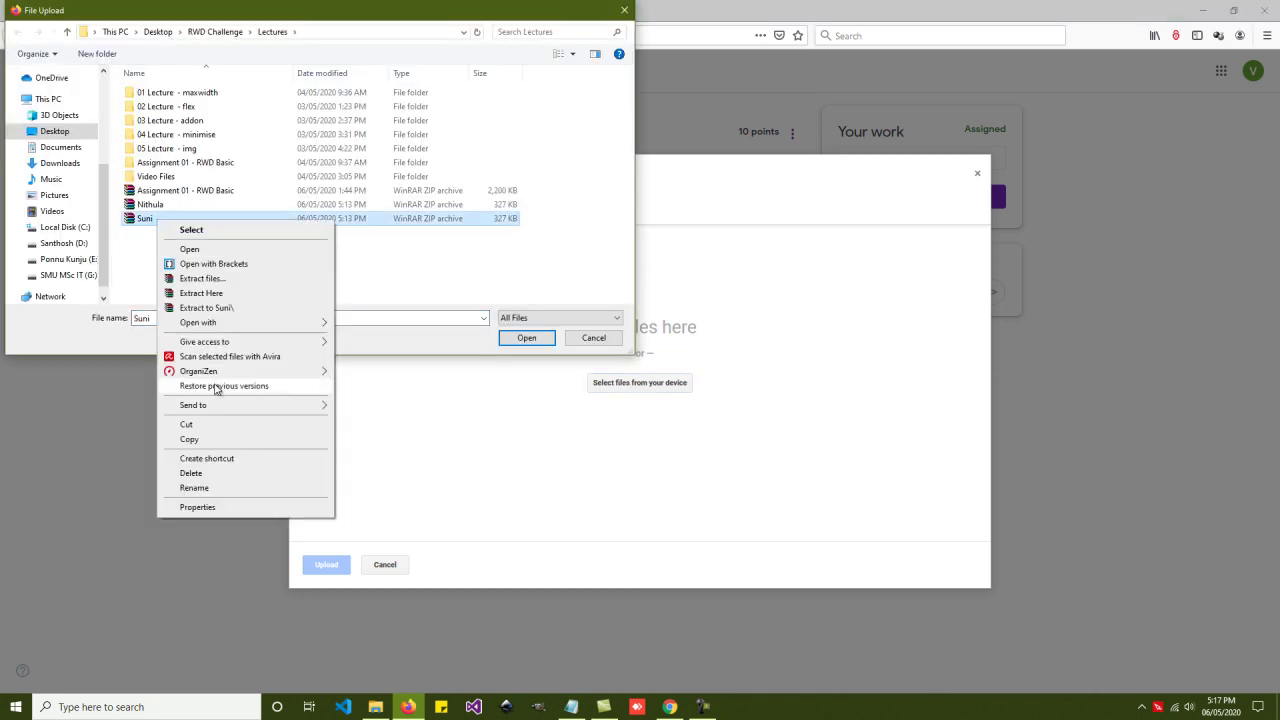
{"action": "mouse_move", "coordinate": [268, 409]}
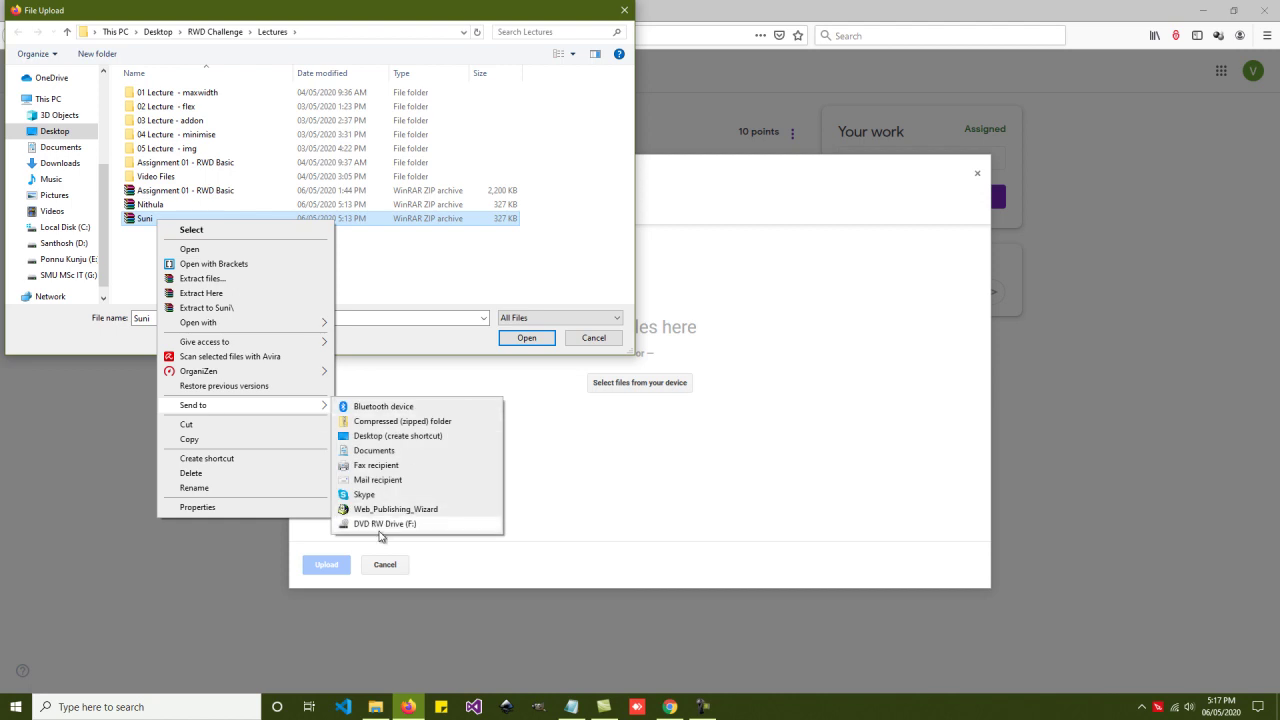
{"action": "left_click", "coordinate": [390, 421]}
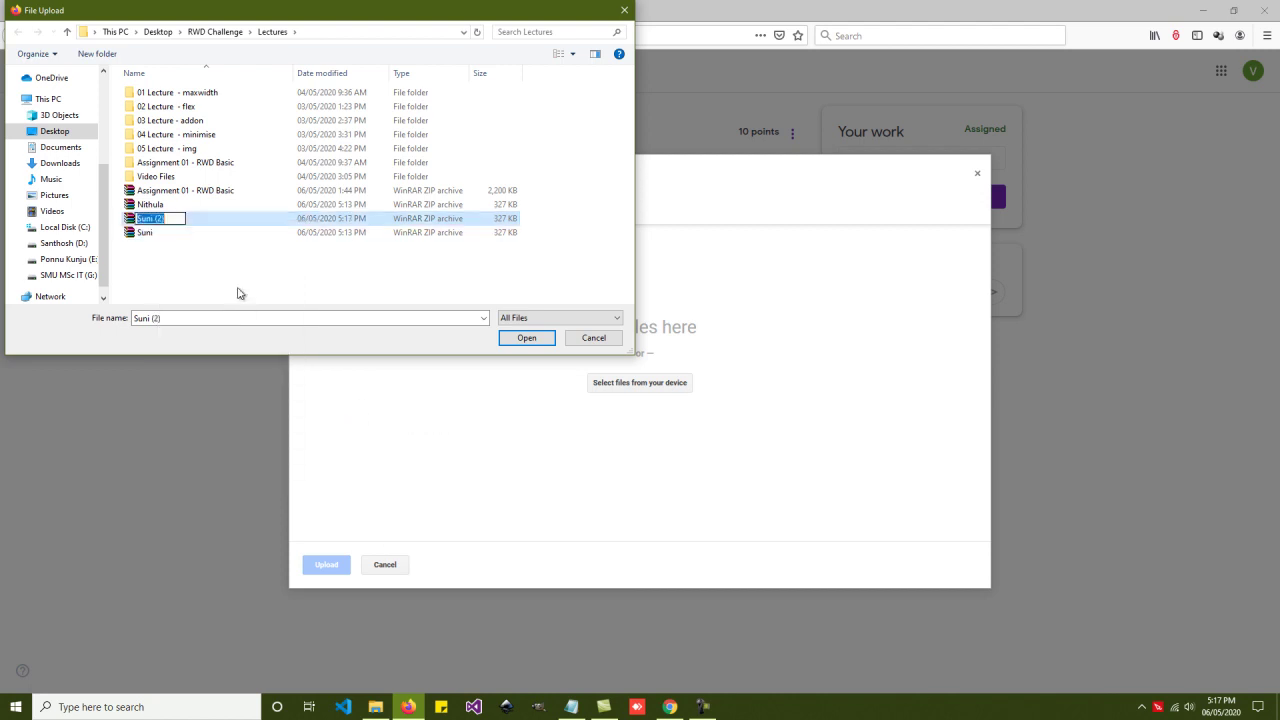
{"action": "type", "text": "Viji"}
{"action": "key", "text": "Return"}
Step: Upload the new zip file to the third student's assignment and hand it in
{"action": "double_click", "coordinate": [156, 233]}
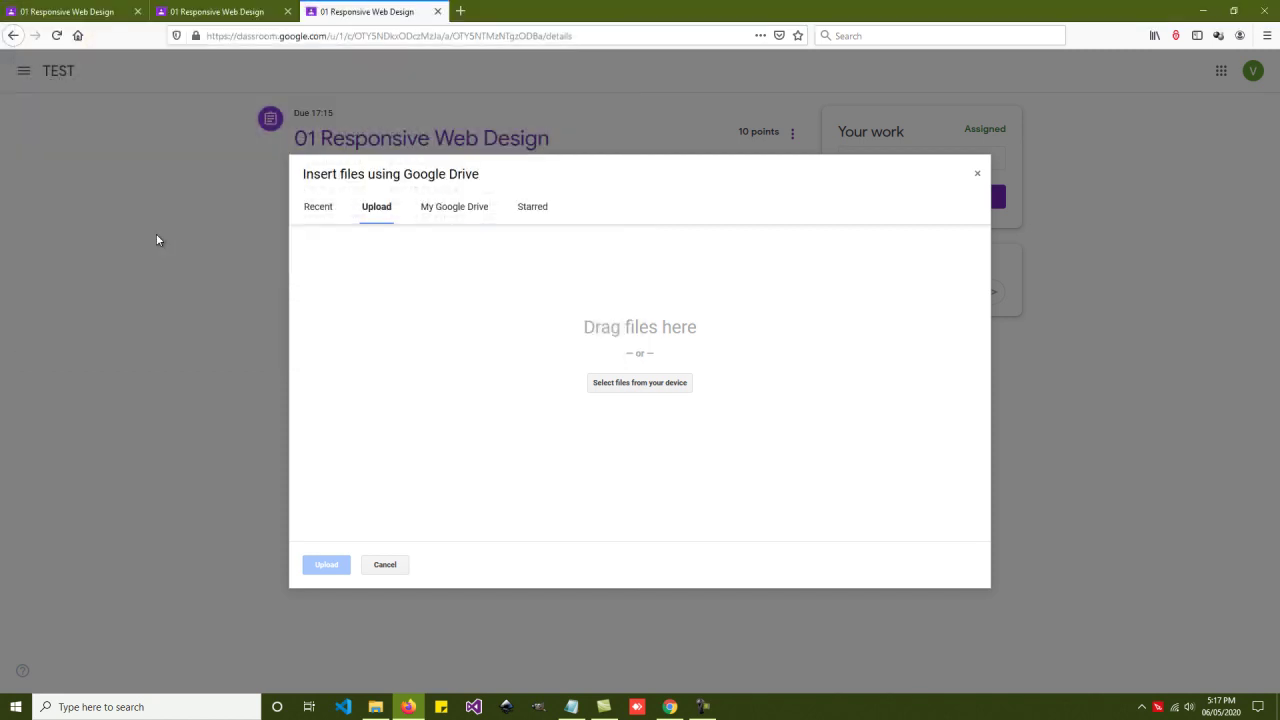
{"action": "left_click", "coordinate": [327, 567]}
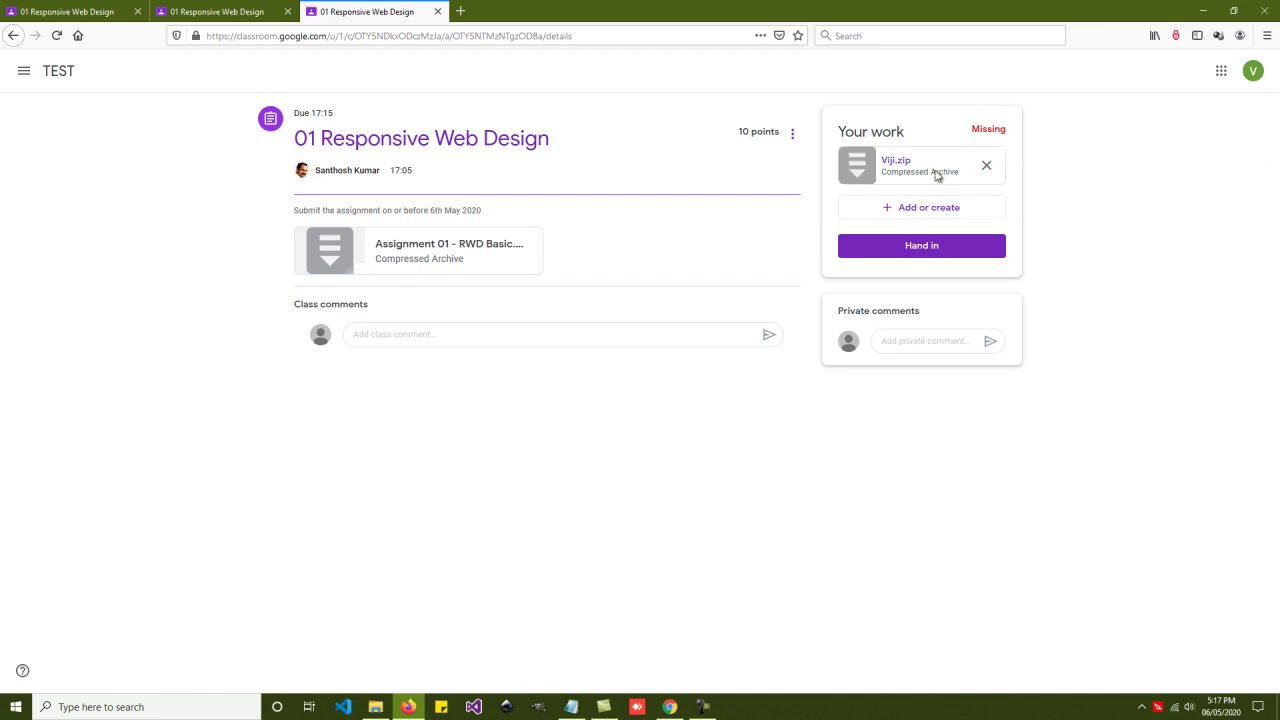
{"action": "left_click", "coordinate": [950, 245]}
{"action": "left_click", "coordinate": [762, 420]}
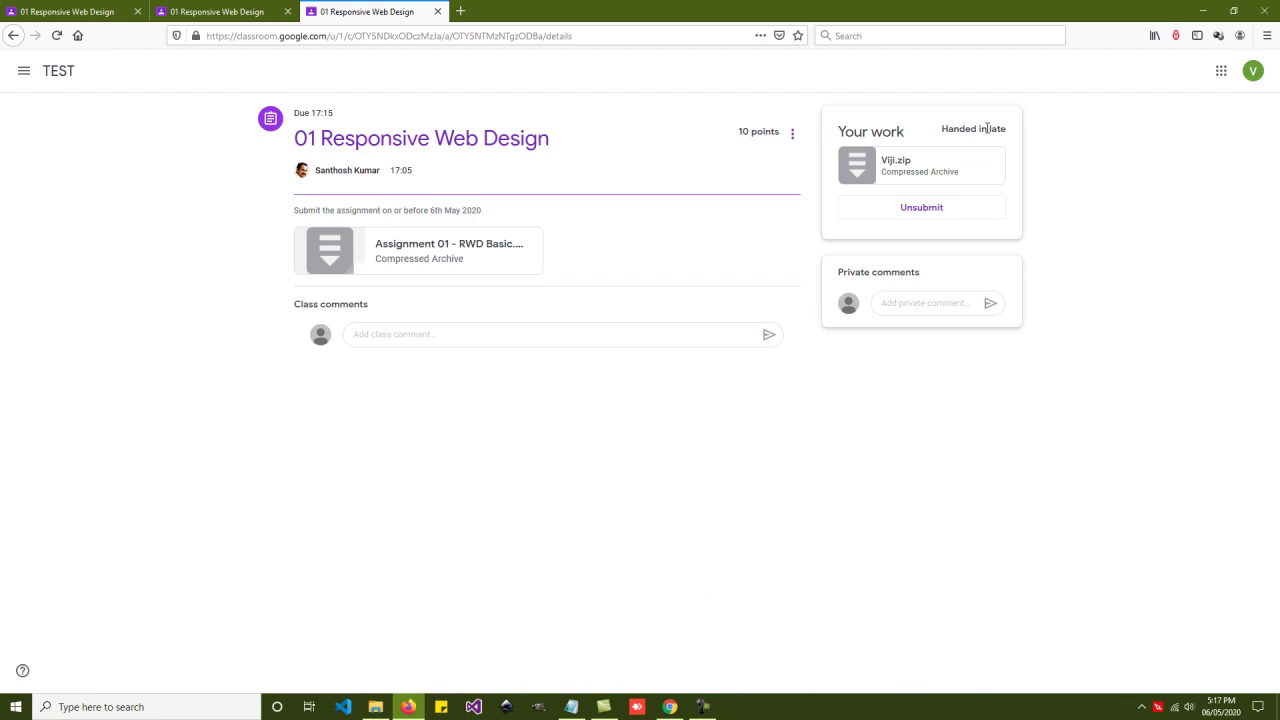
Step: Review the hand-in status of "01 Responsive Web Design" in each of the three student accounts
{"action": "left_click", "coordinate": [232, 11]}
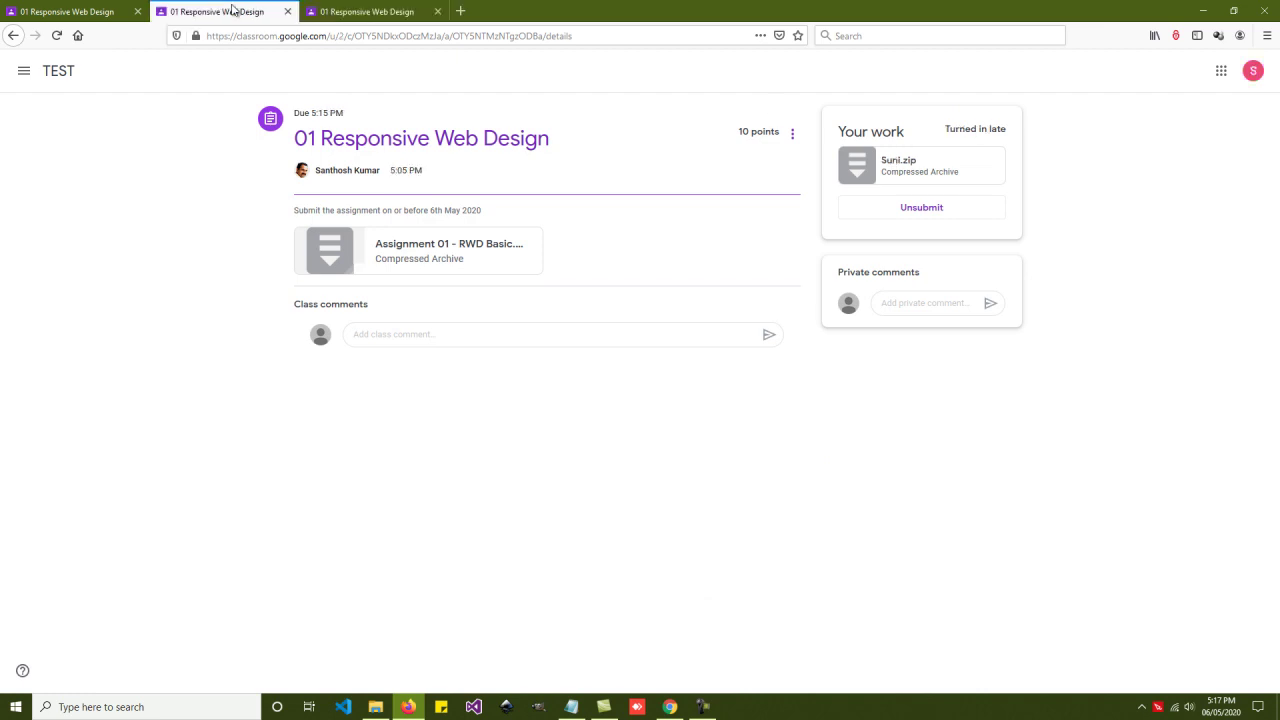
{"action": "left_click", "coordinate": [107, 12]}
{"action": "left_click", "coordinate": [220, 11]}
{"action": "left_click", "coordinate": [367, 11]}
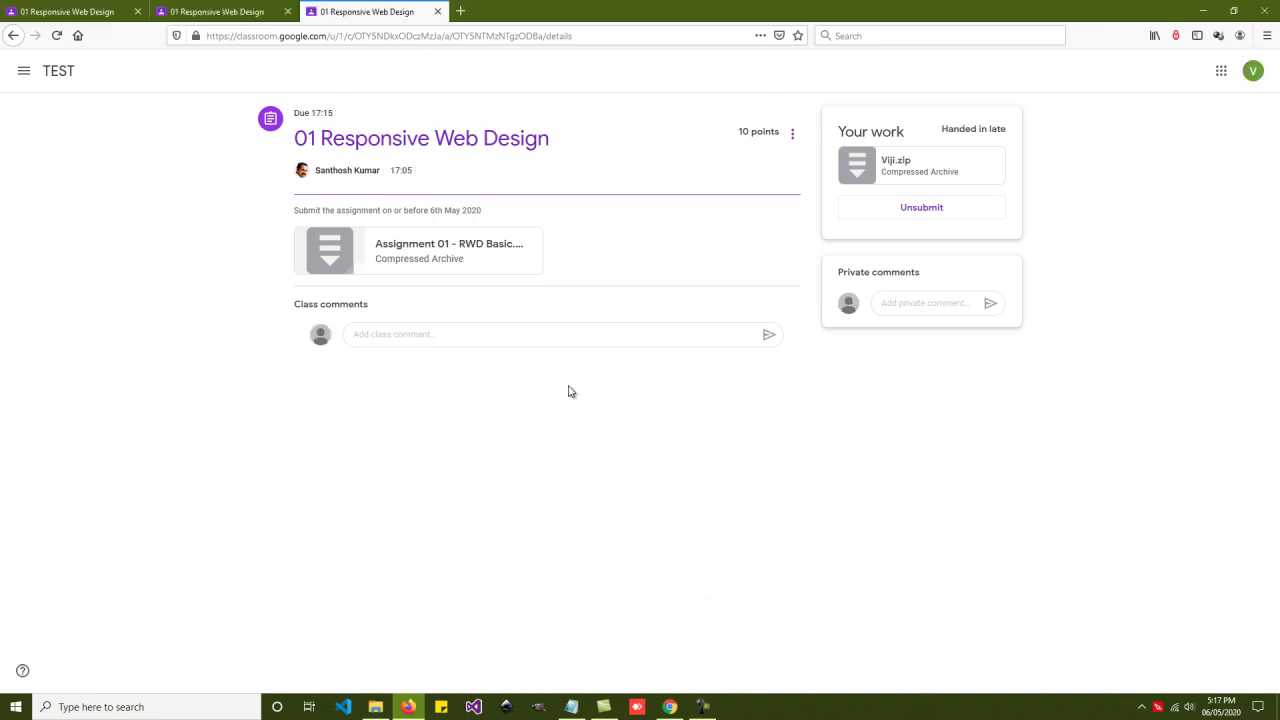
Step: Switch to the teacher's class in Chrome and open the first student's submission for "01 Responsive Web Design" for grading
{"action": "left_click", "coordinate": [670, 707]}
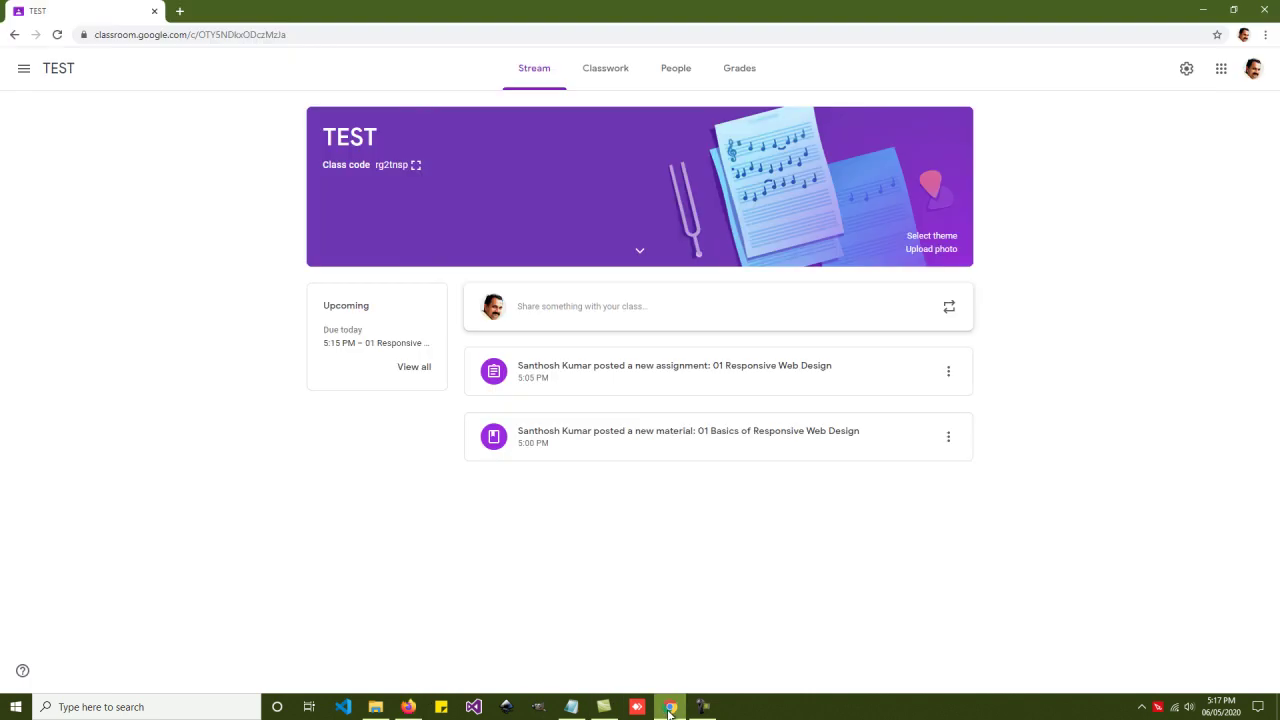
{"action": "left_click", "coordinate": [640, 382]}
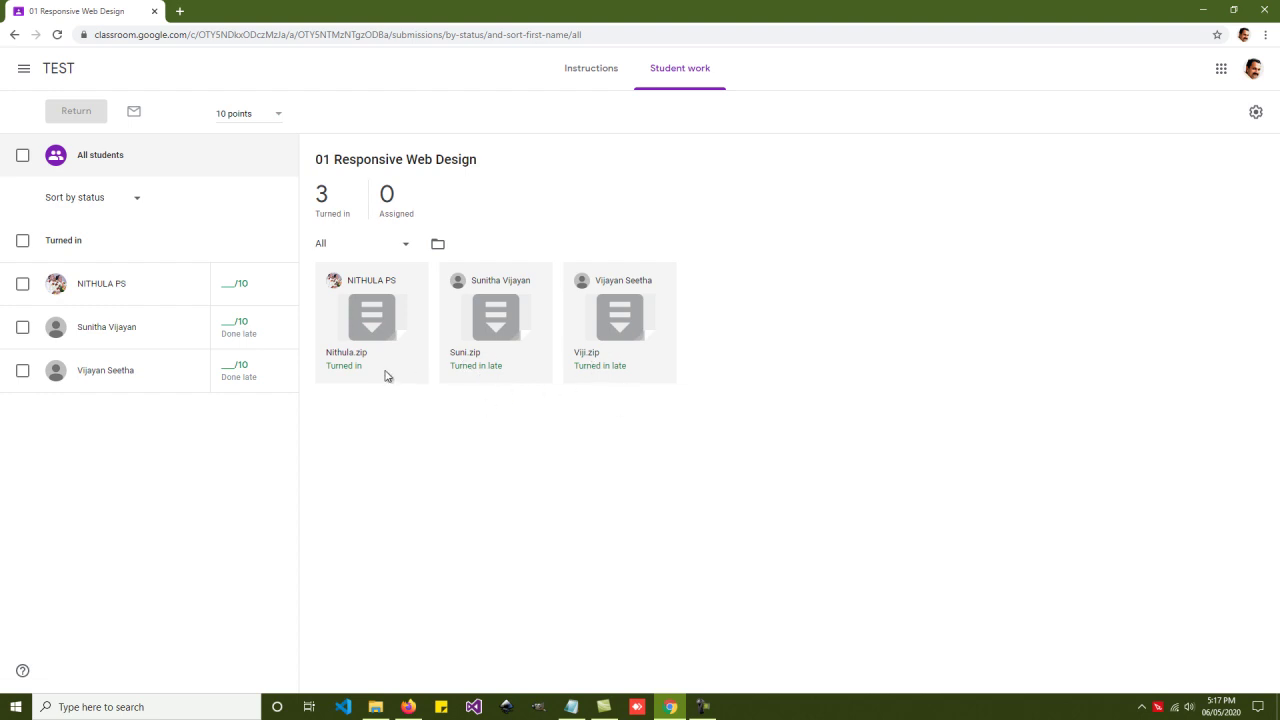
{"action": "left_click", "coordinate": [379, 307]}
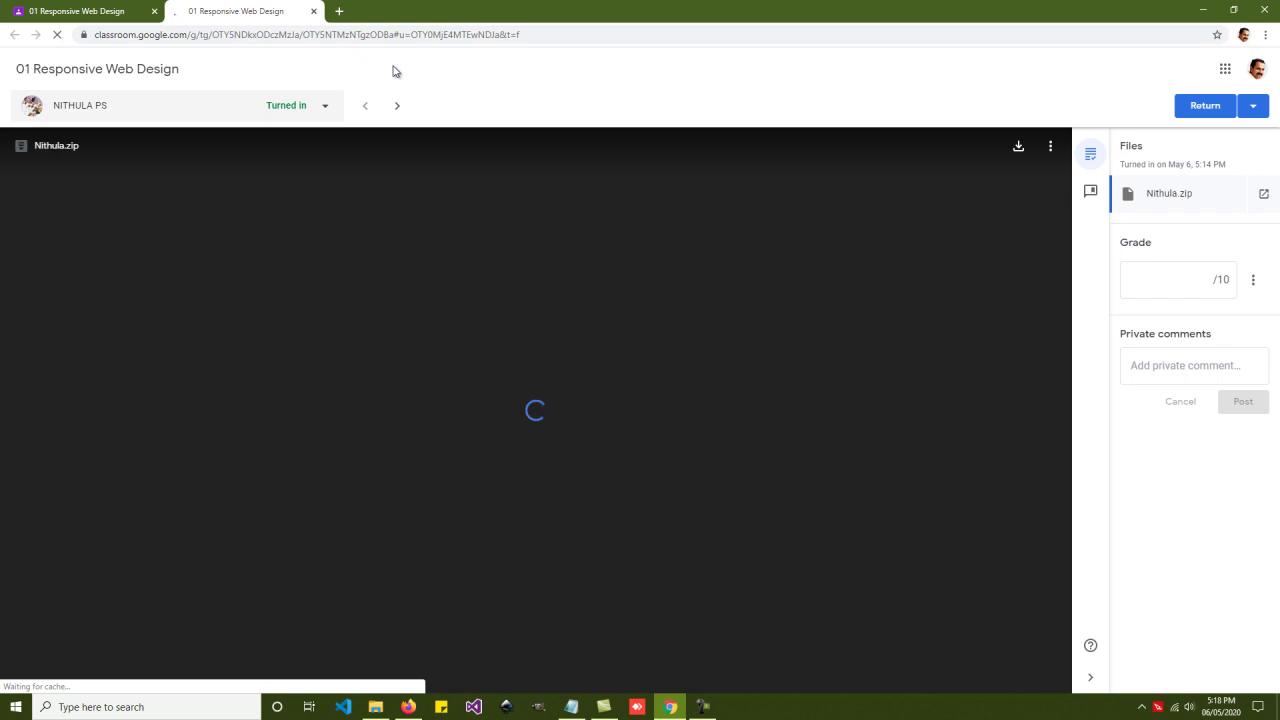
Step: Look through the list of submitting students, view the second student's submission and return to the first student's
{"action": "left_click", "coordinate": [324, 107]}
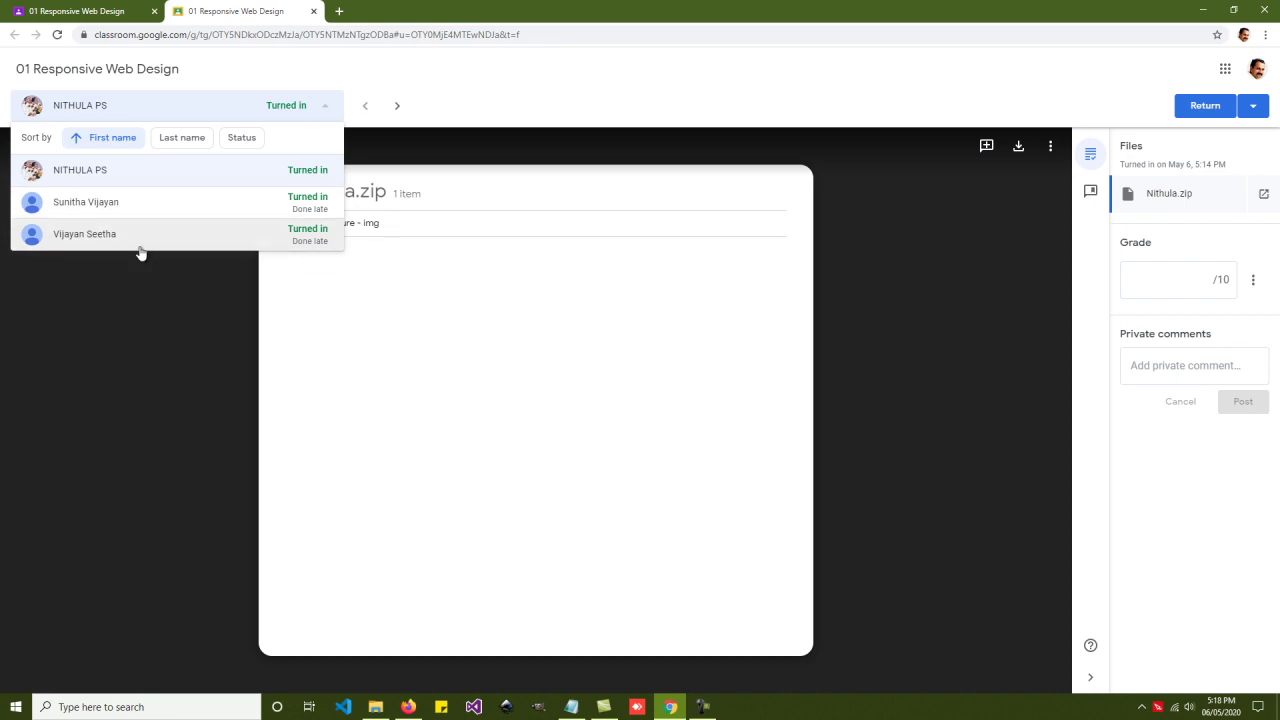
{"action": "left_click", "coordinate": [540, 84]}
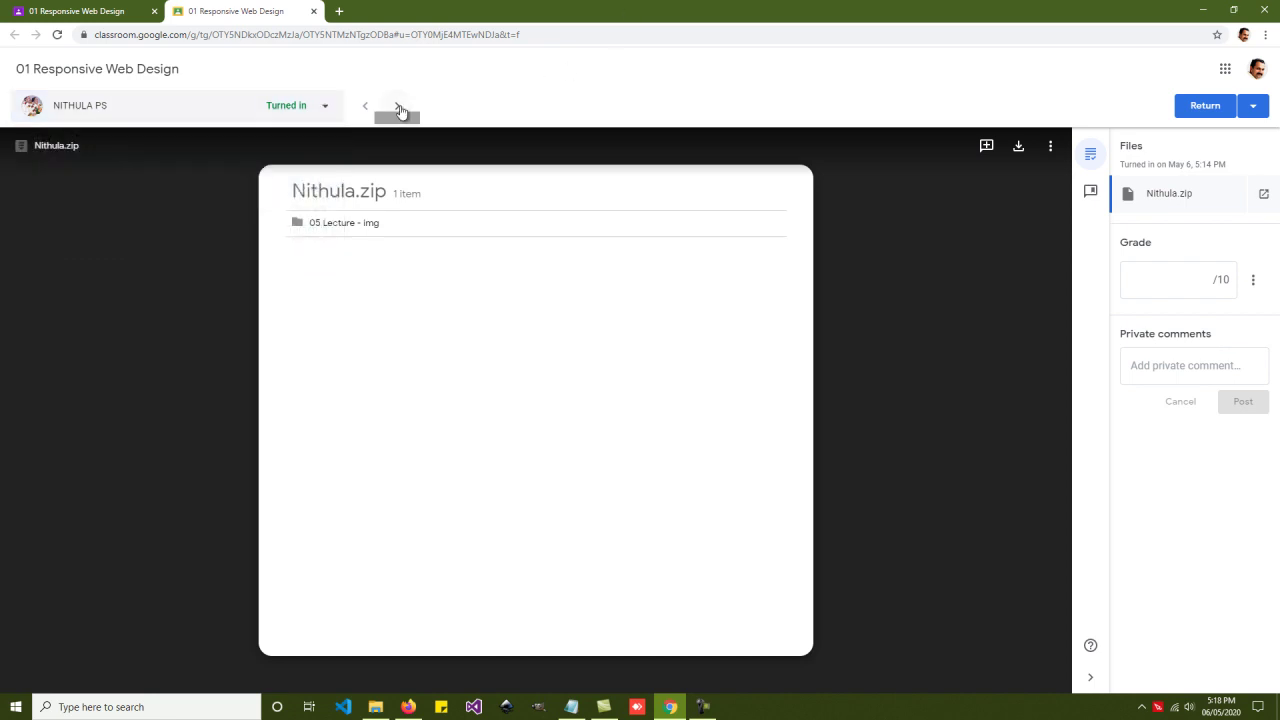
{"action": "left_click", "coordinate": [398, 108]}
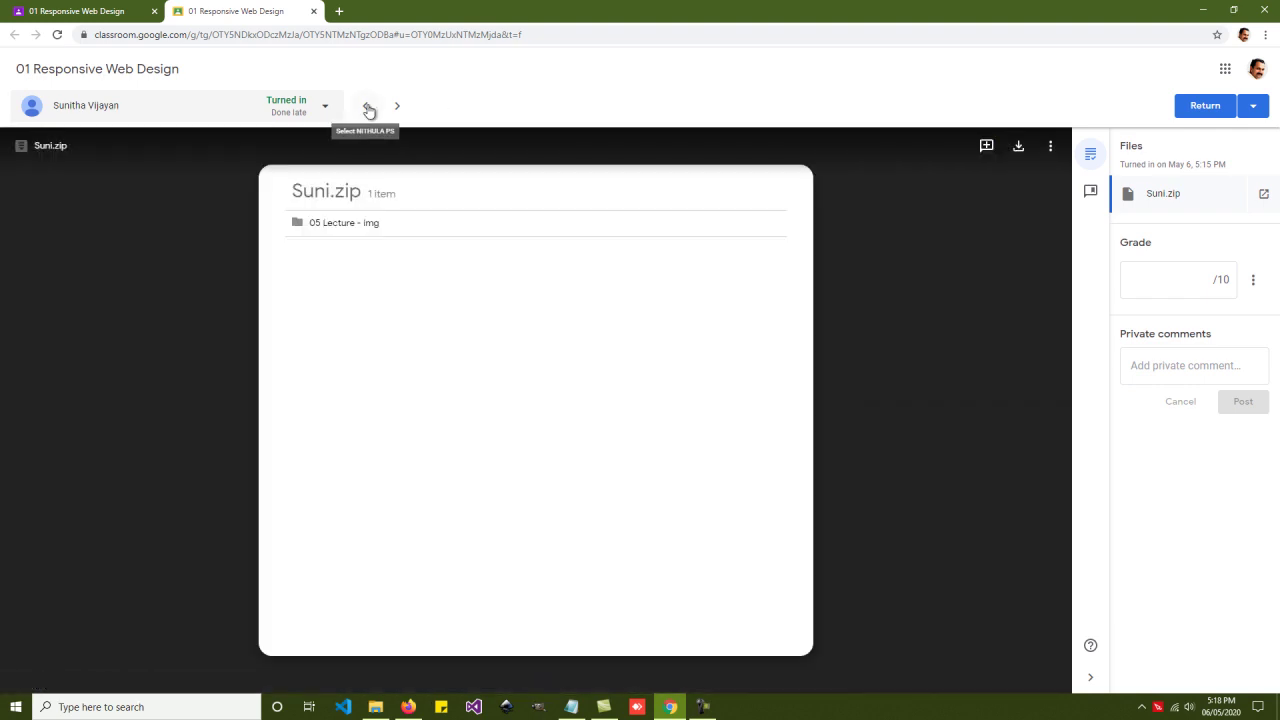
{"action": "left_click", "coordinate": [368, 108]}
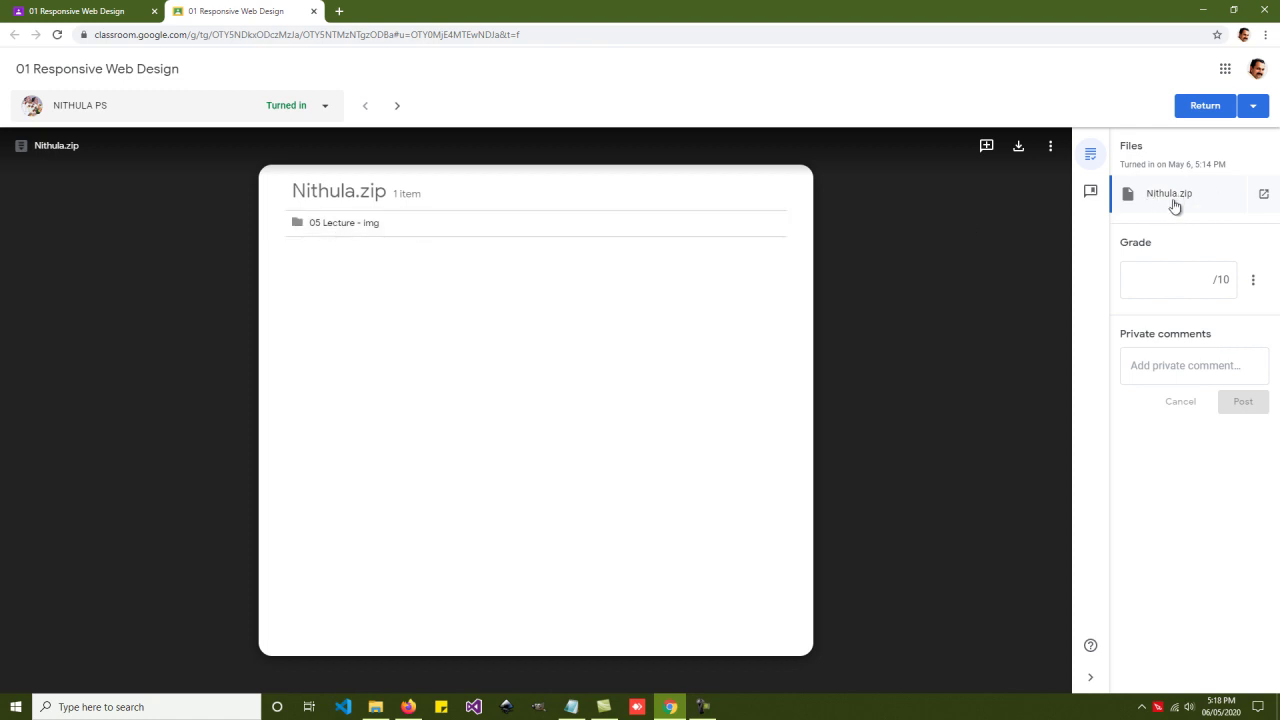
Step: Download the first student's zip file to the Downloads folder and show it in File Explorer
{"action": "left_click", "coordinate": [1016, 149]}
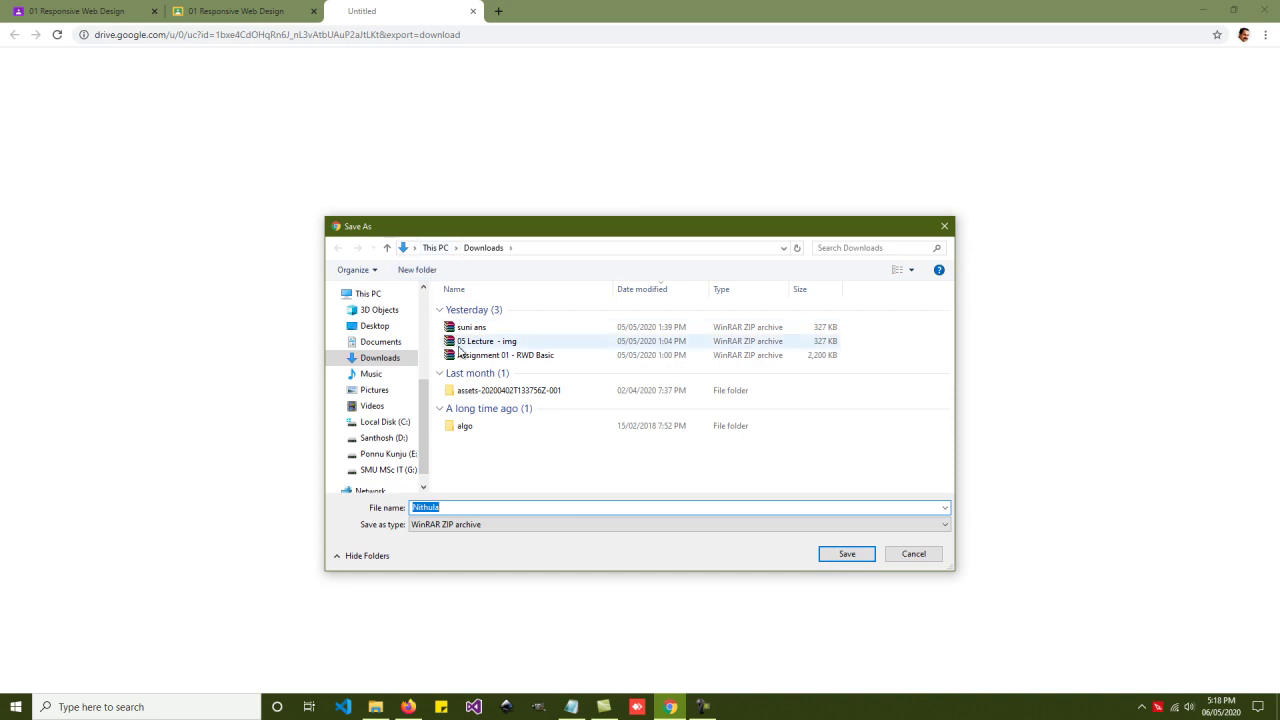
{"action": "left_click", "coordinate": [861, 559]}
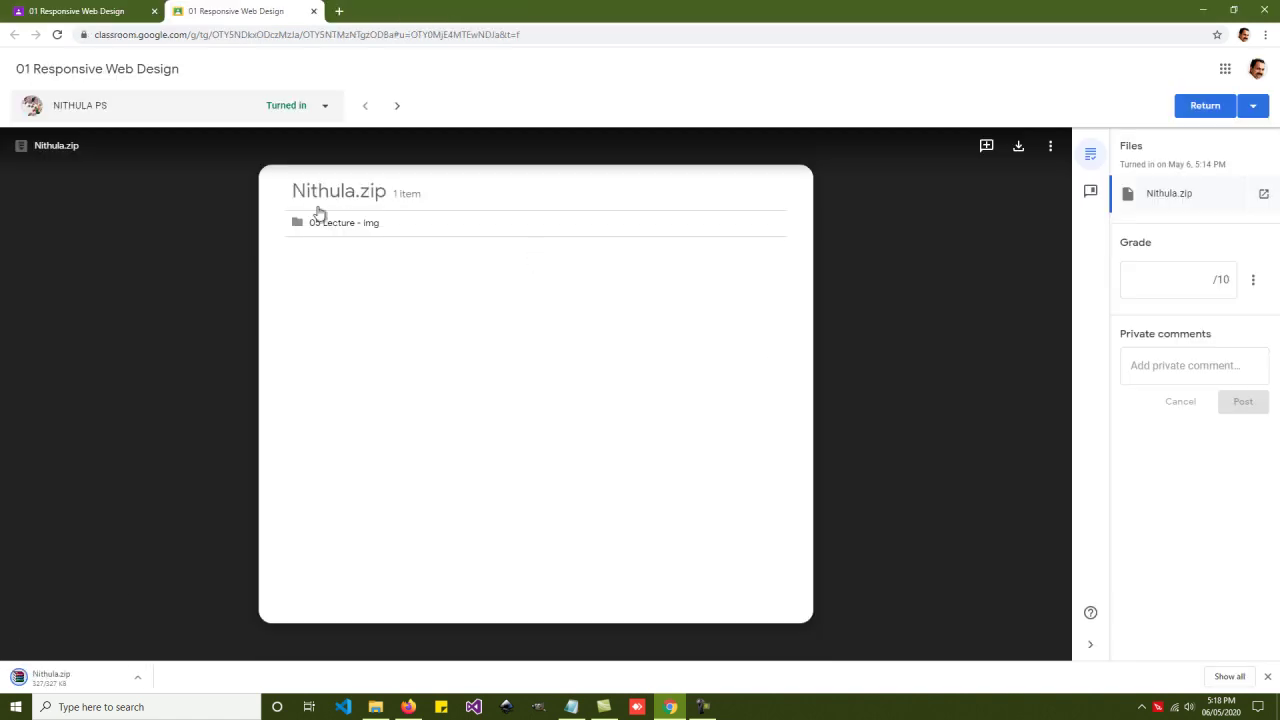
{"action": "left_click", "coordinate": [142, 683]}
{"action": "left_click", "coordinate": [200, 633]}
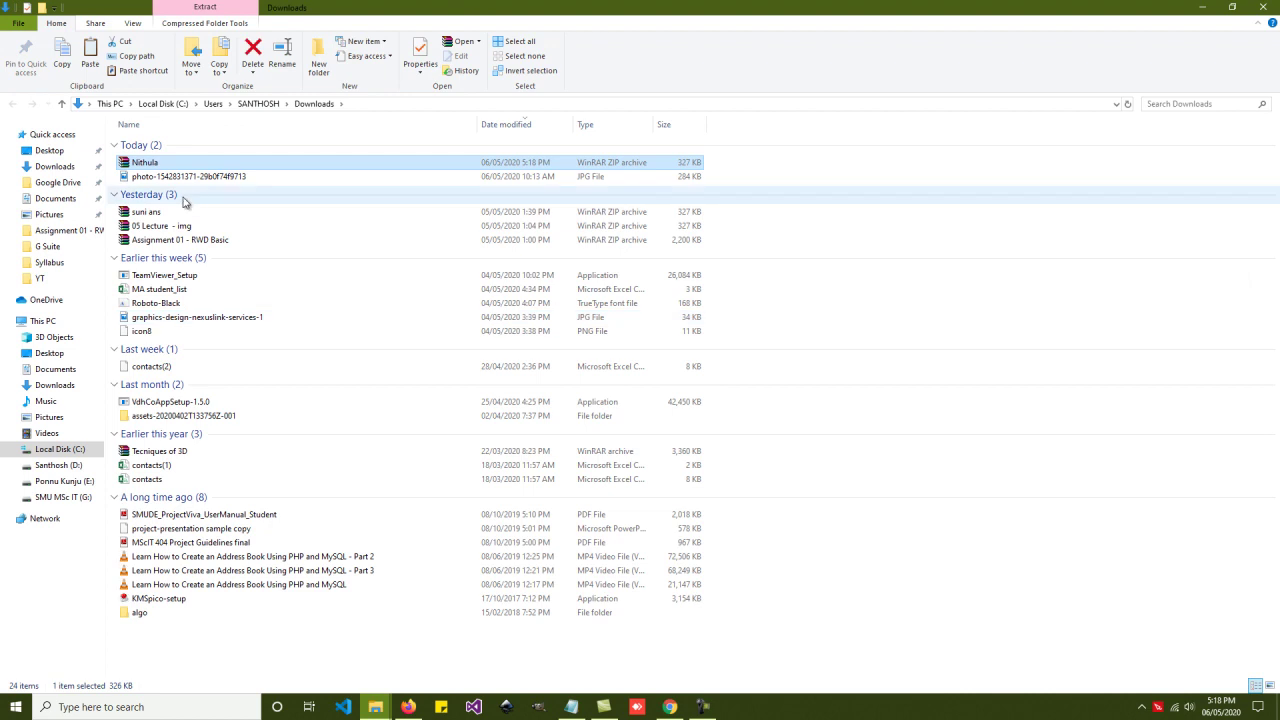
Step: Extract the downloaded zip file into a folder of the same name in Downloads
{"action": "right_click", "coordinate": [170, 170]}
{"action": "left_click", "coordinate": [152, 170]}
{"action": "right_click", "coordinate": [152, 168]}
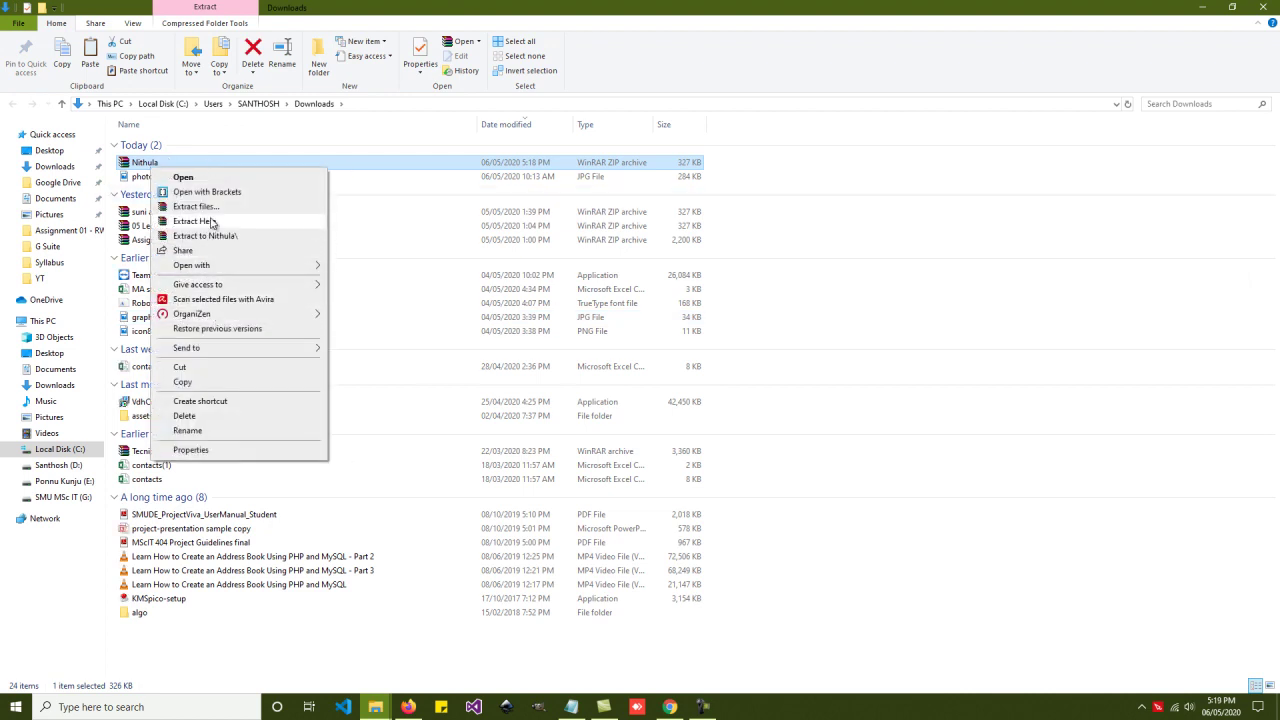
{"action": "left_click", "coordinate": [228, 237]}
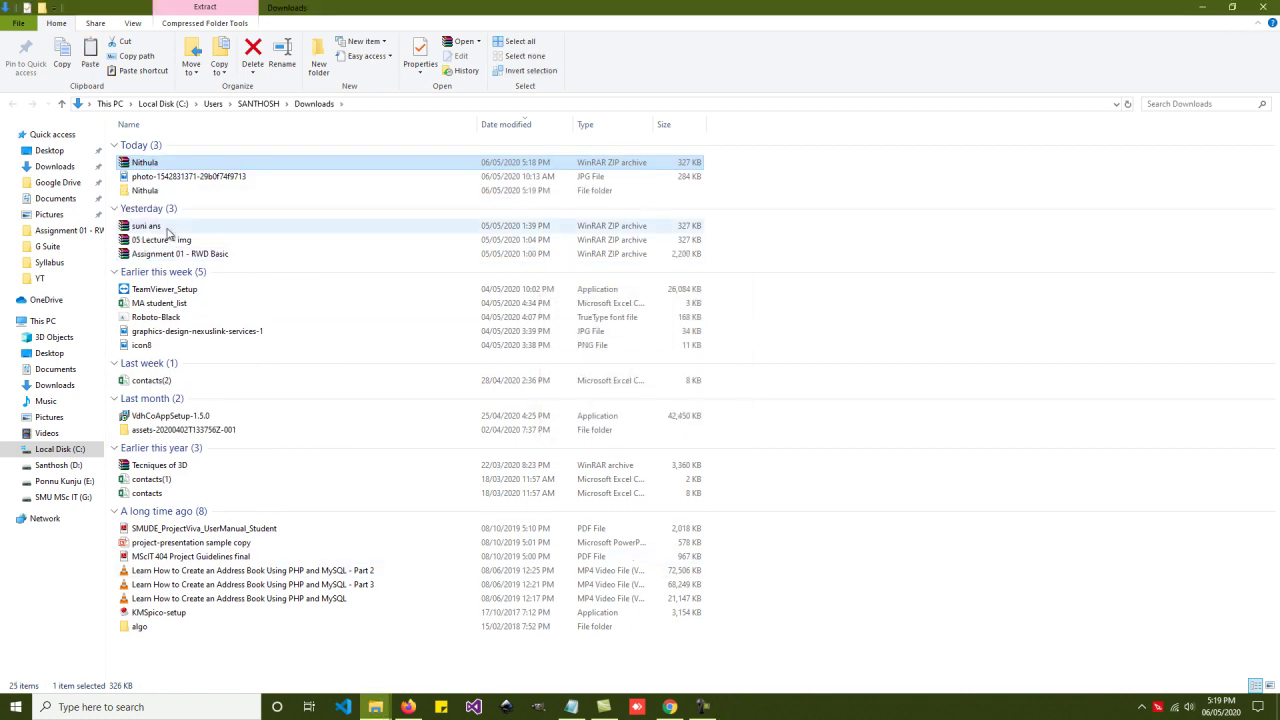
Step: Open lec05.html from the extracted "05 Lecture - img" folder, review the web page and close it
{"action": "double_click", "coordinate": [154, 191]}
{"action": "double_click", "coordinate": [175, 146]}
{"action": "double_click", "coordinate": [157, 187]}
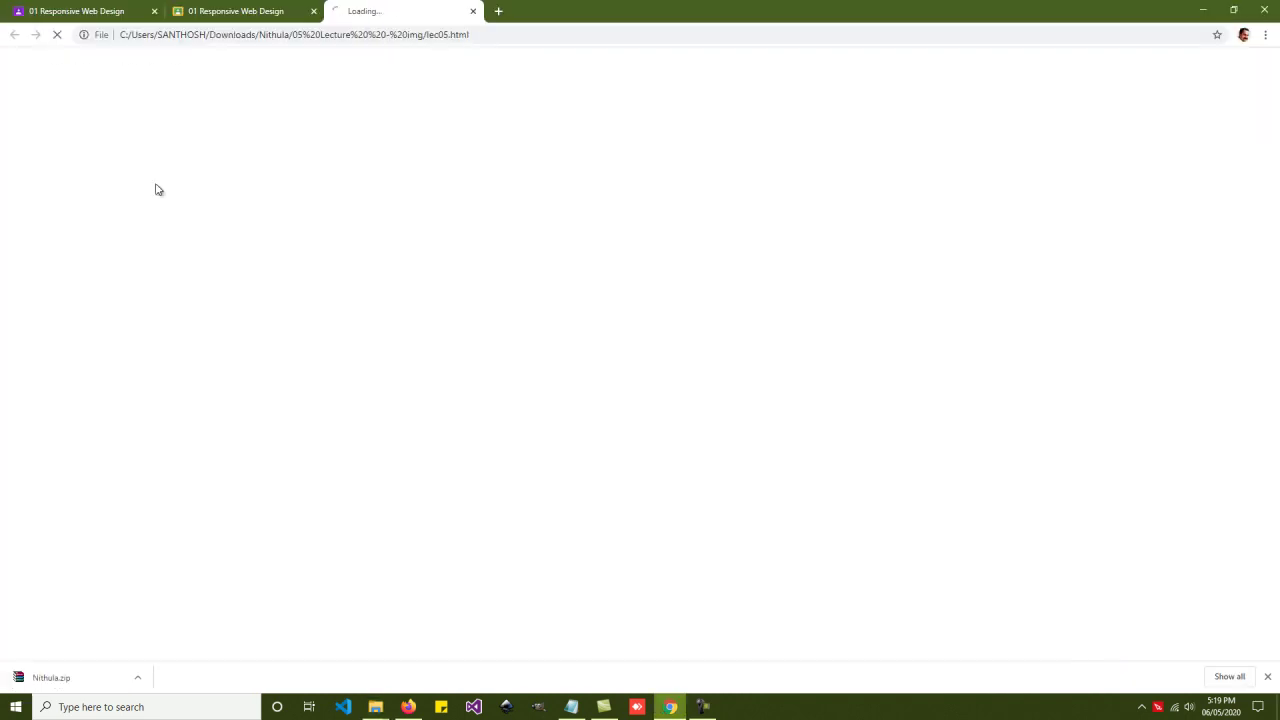
{"action": "scroll", "coordinate": [700, 316], "scroll_direction": "down", "scroll_amount": 1}
{"action": "scroll", "coordinate": [700, 316], "scroll_direction": "up", "scroll_amount": 1}
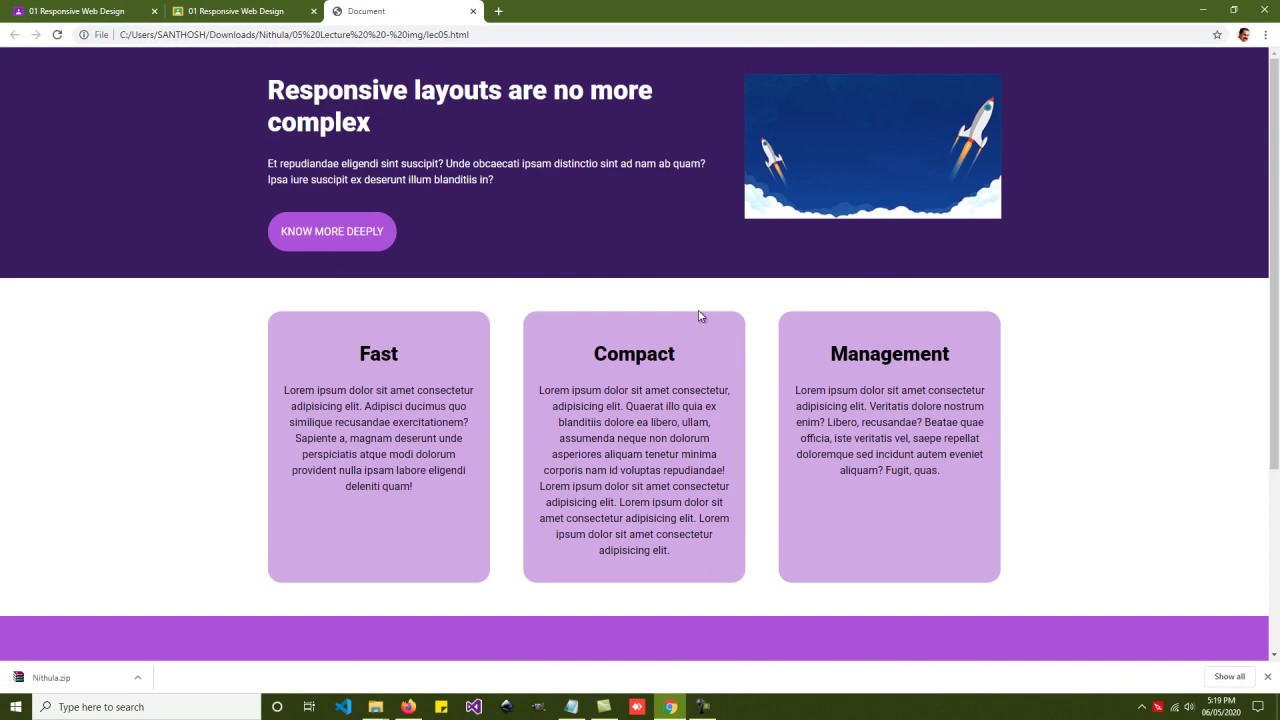
{"action": "left_click", "coordinate": [471, 11]}
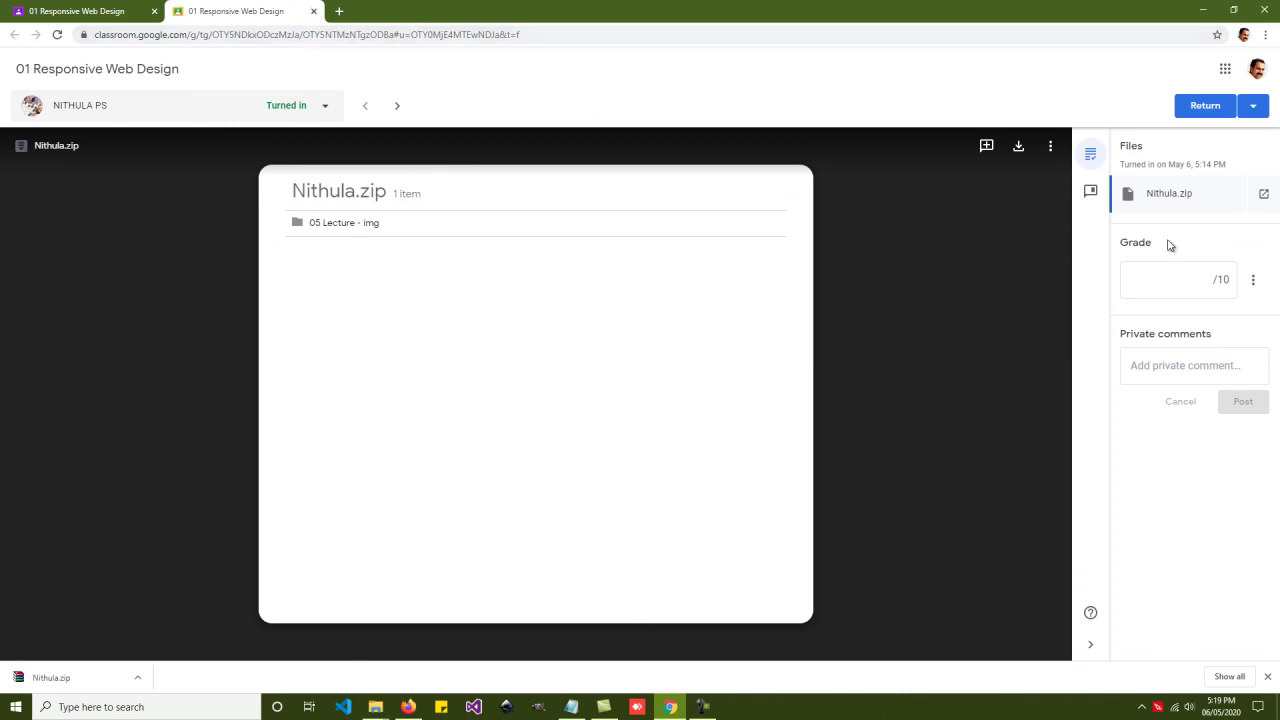
Step: Grade the first student's work 7 out of 10 with the private comment "Good Work" and return it
{"action": "left_click", "coordinate": [1191, 281]}
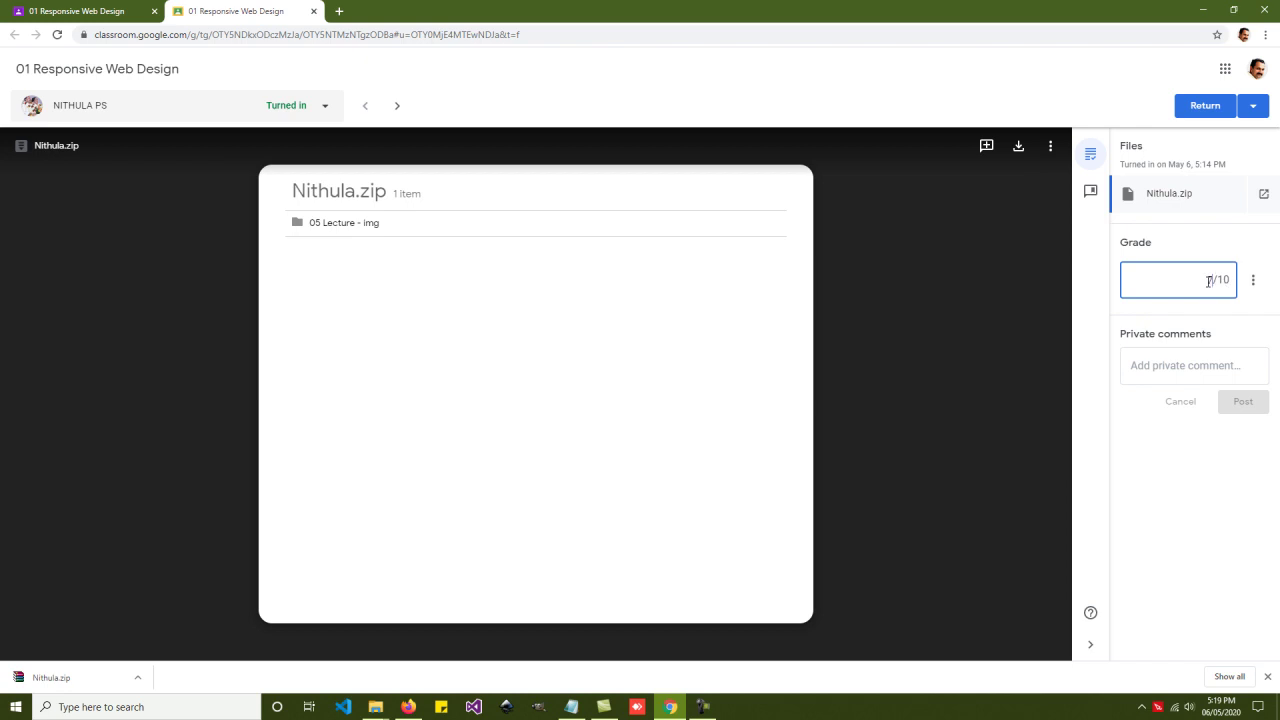
{"action": "type", "text": "7"}
{"action": "left_click", "coordinate": [1176, 369]}
{"action": "type", "text": "Goog Work"}
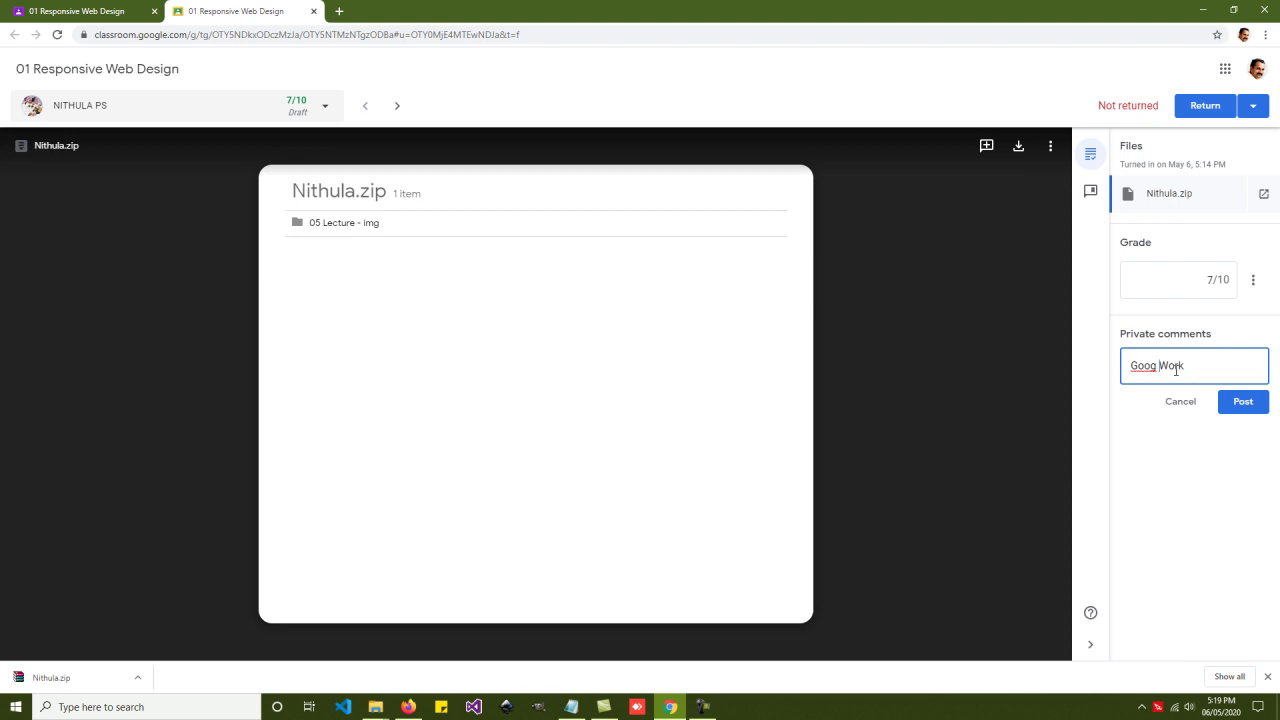
{"action": "key", "text": "BackSpace"}
{"action": "type", "text": "d"}
{"action": "left_click", "coordinate": [1252, 402]}
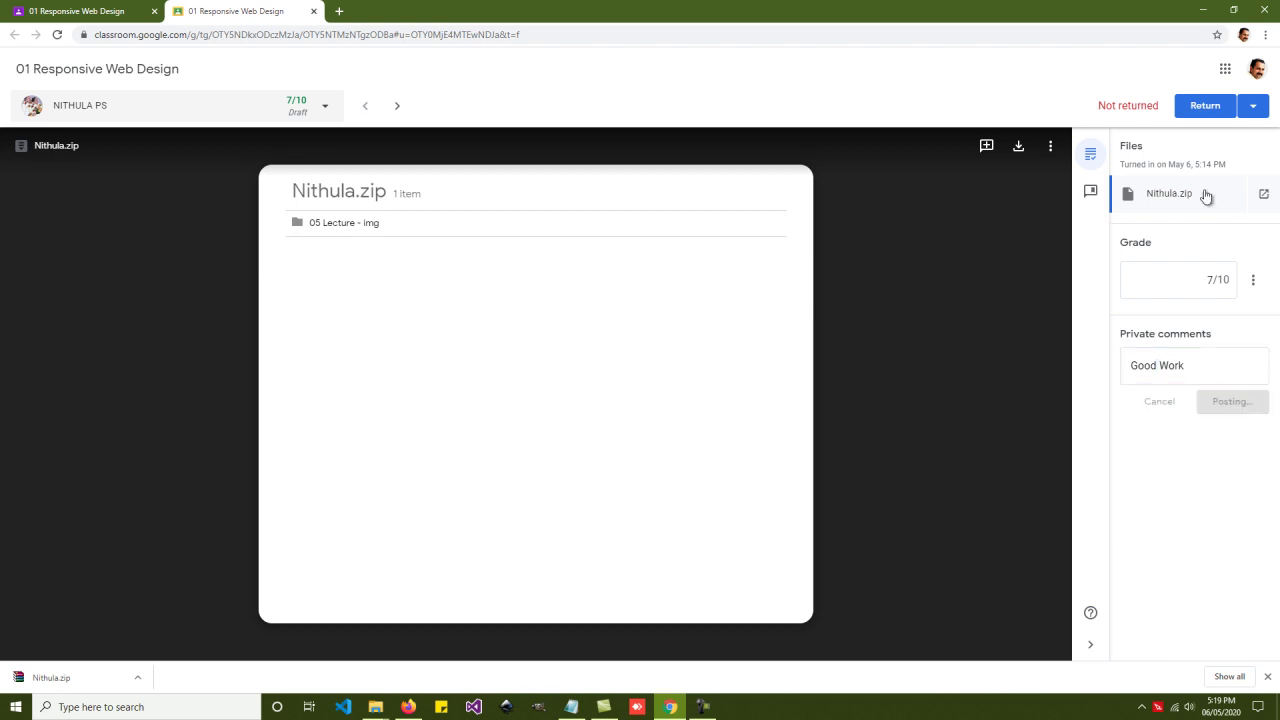
{"action": "left_click", "coordinate": [1220, 108]}
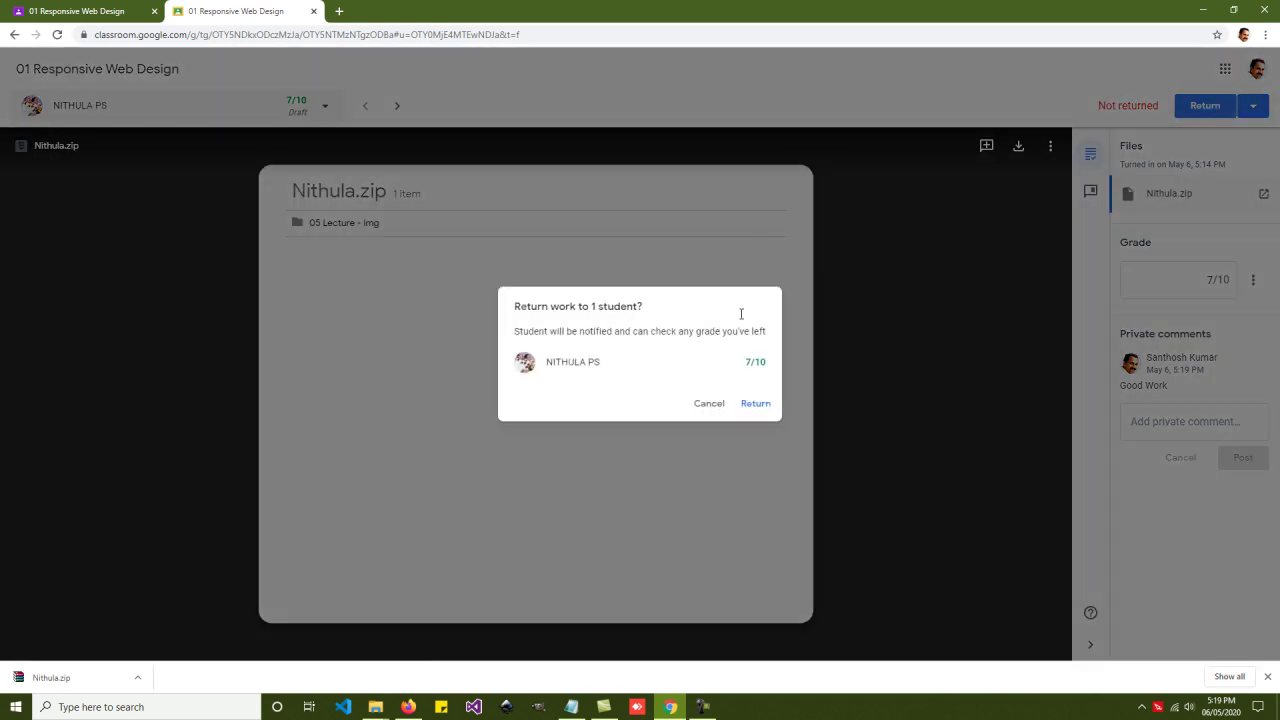
{"action": "left_click", "coordinate": [759, 405]}
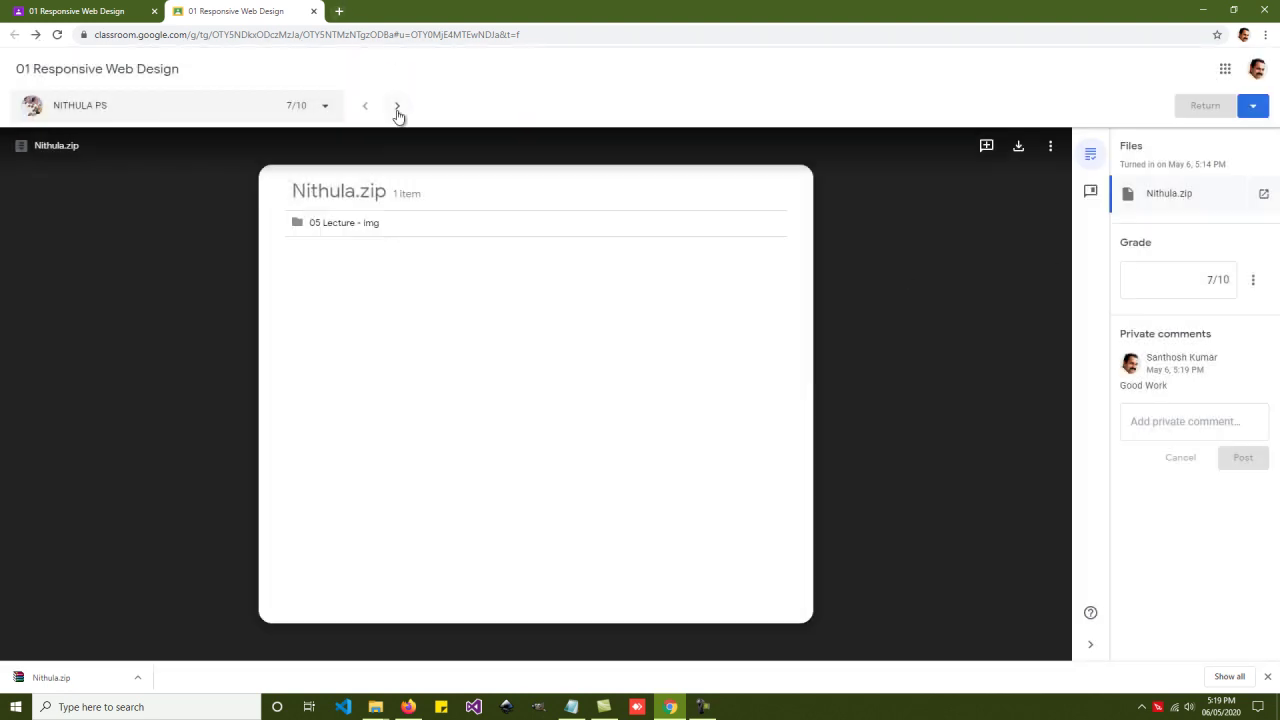
Step: Grade the second student's work 5 out of 10 and return it
{"action": "left_click", "coordinate": [397, 108]}
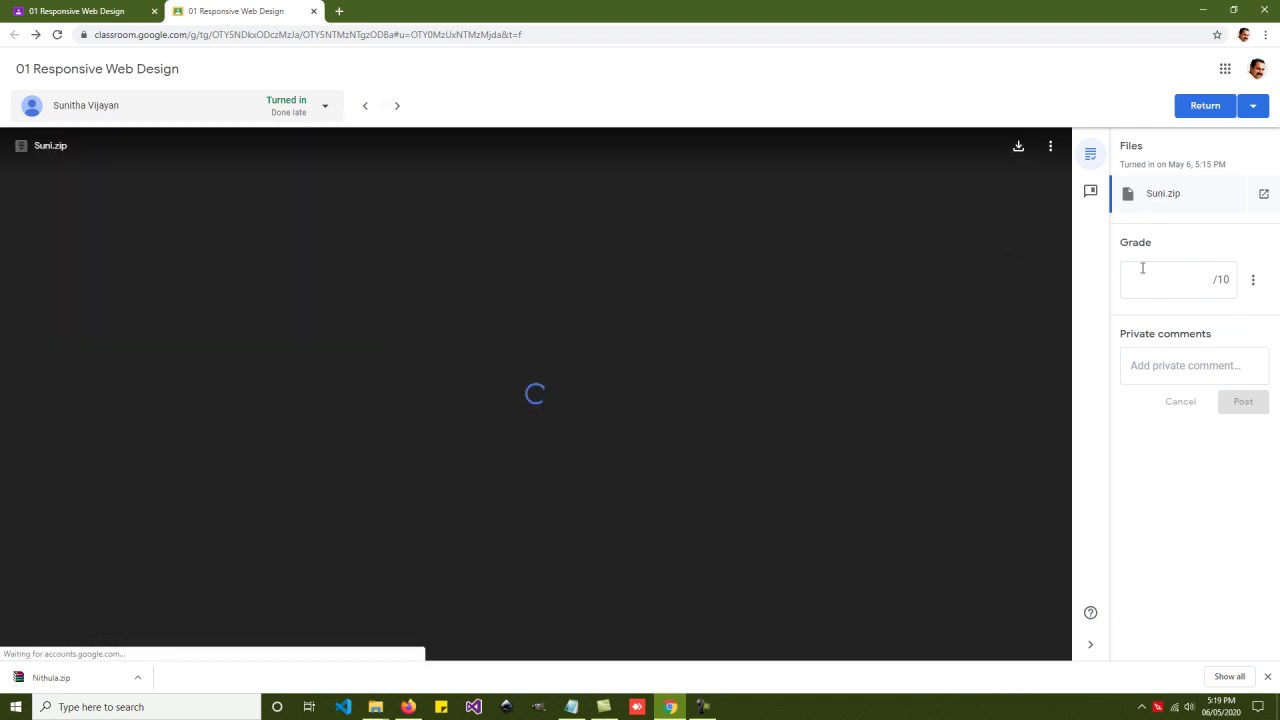
{"action": "left_click", "coordinate": [1158, 287]}
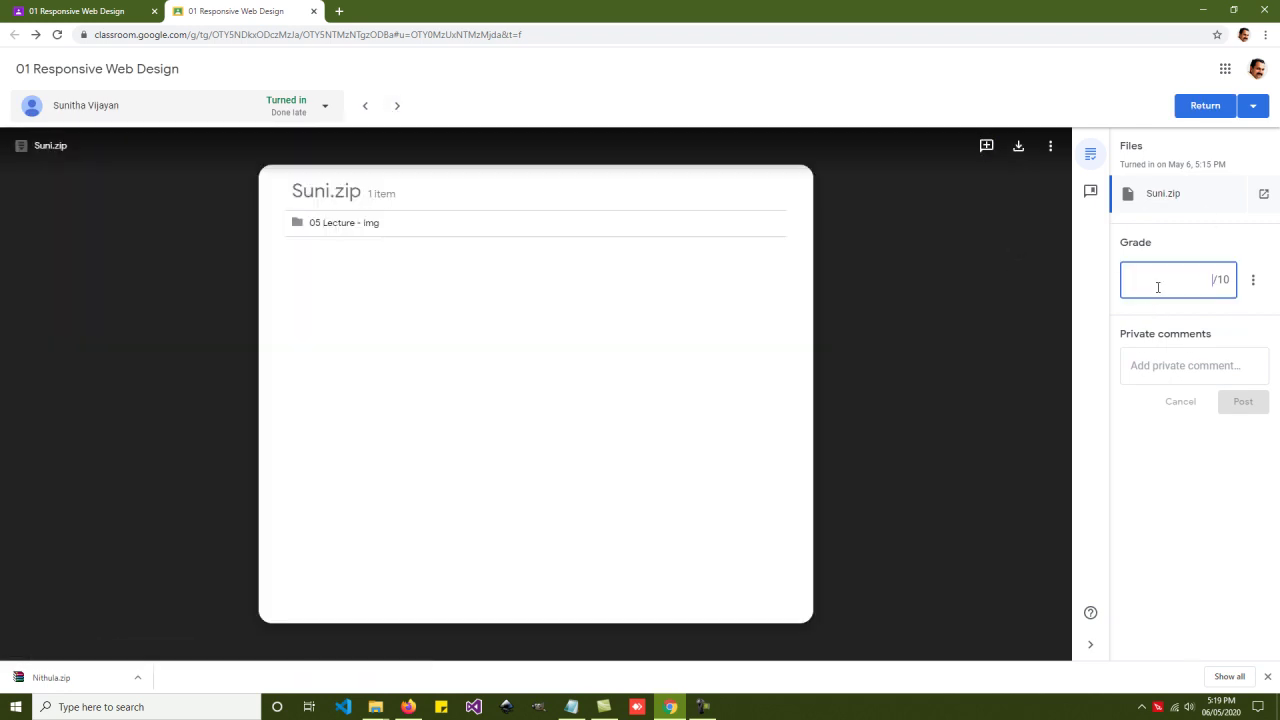
{"action": "type", "text": "5"}
{"action": "left_click", "coordinate": [1192, 106]}
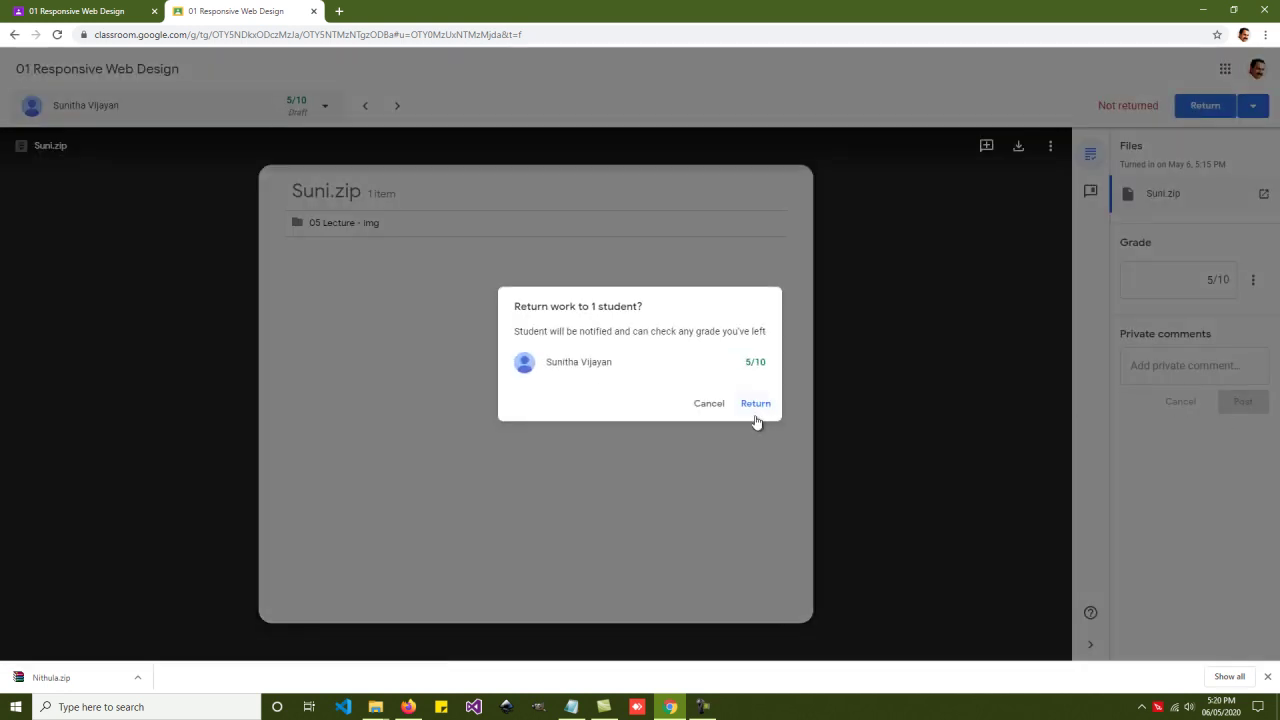
{"action": "left_click", "coordinate": [758, 404]}
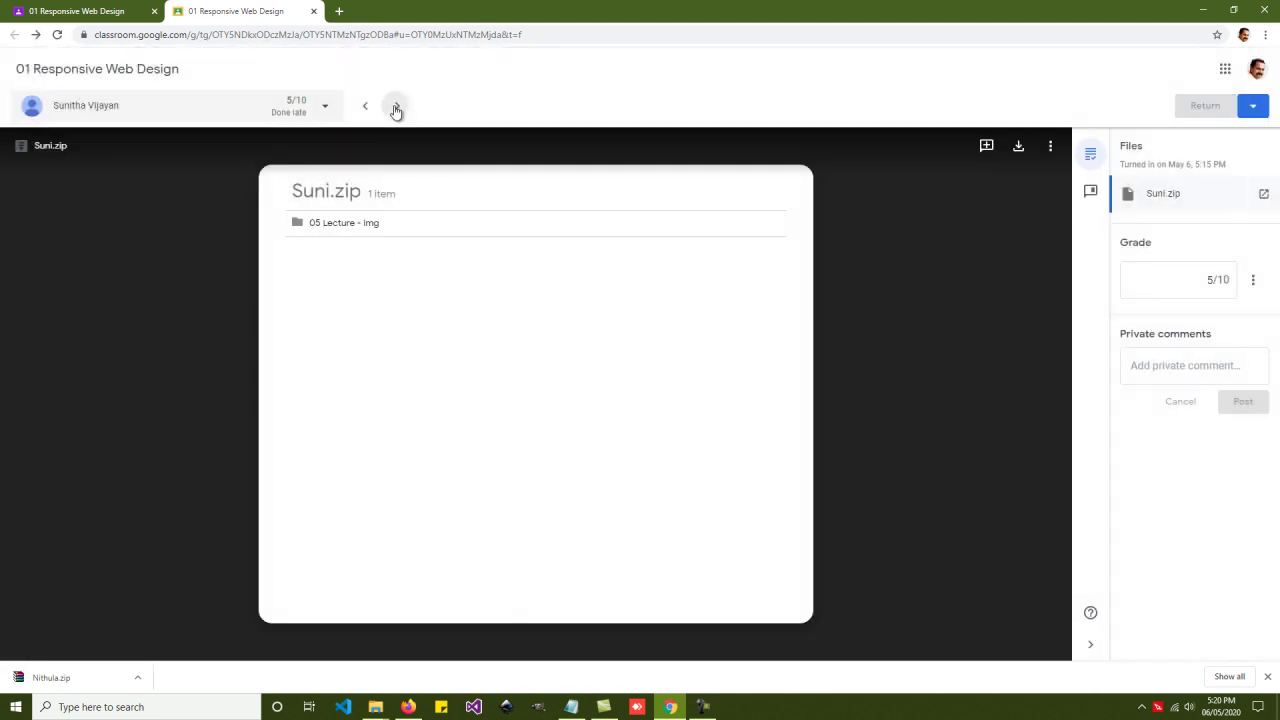
Step: Grade the third student's work 6 out of 10 and return it without a private comment
{"action": "left_click", "coordinate": [396, 107]}
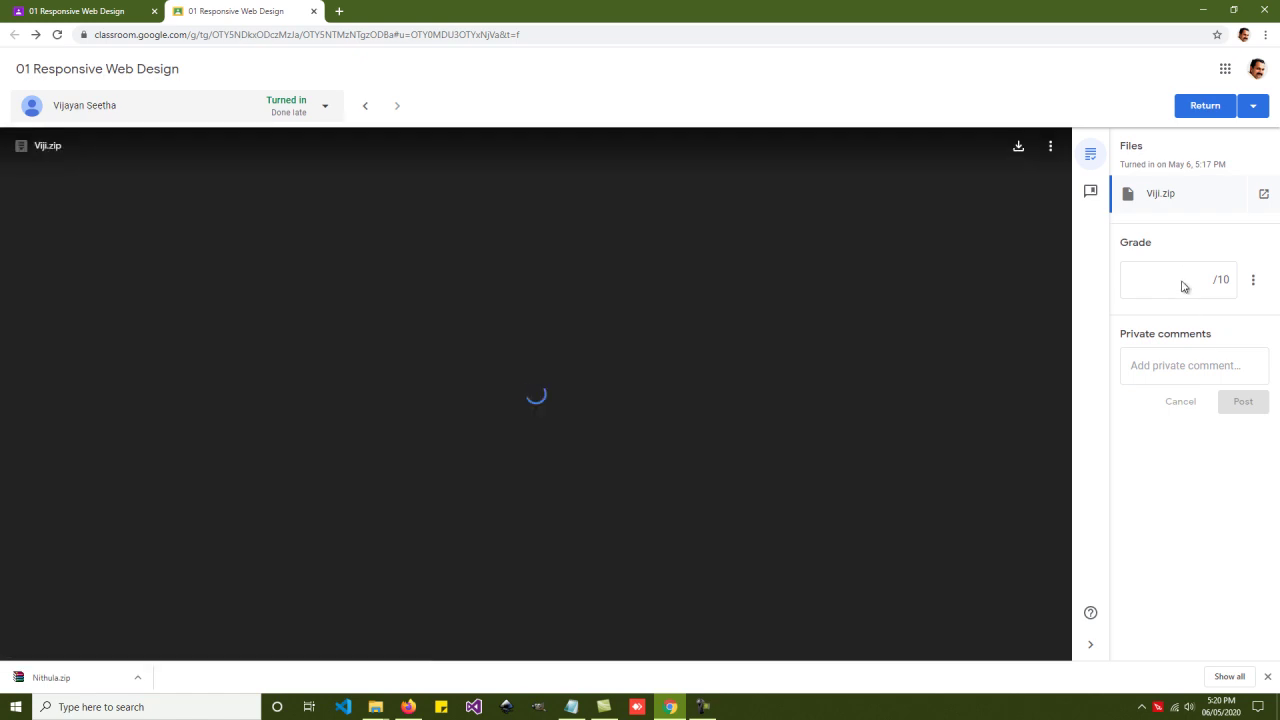
{"action": "left_click", "coordinate": [1182, 279]}
{"action": "type", "text": "6"}
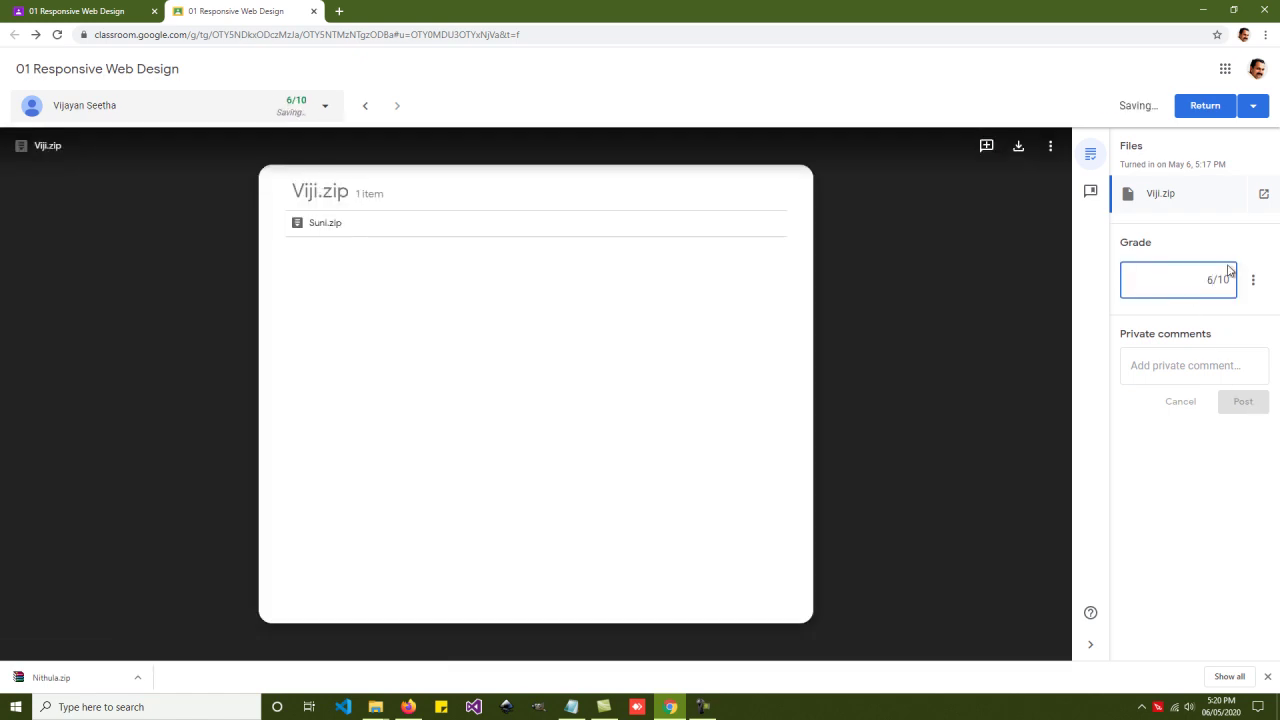
{"action": "left_click", "coordinate": [1196, 378]}
{"action": "type", "text": "Su"}
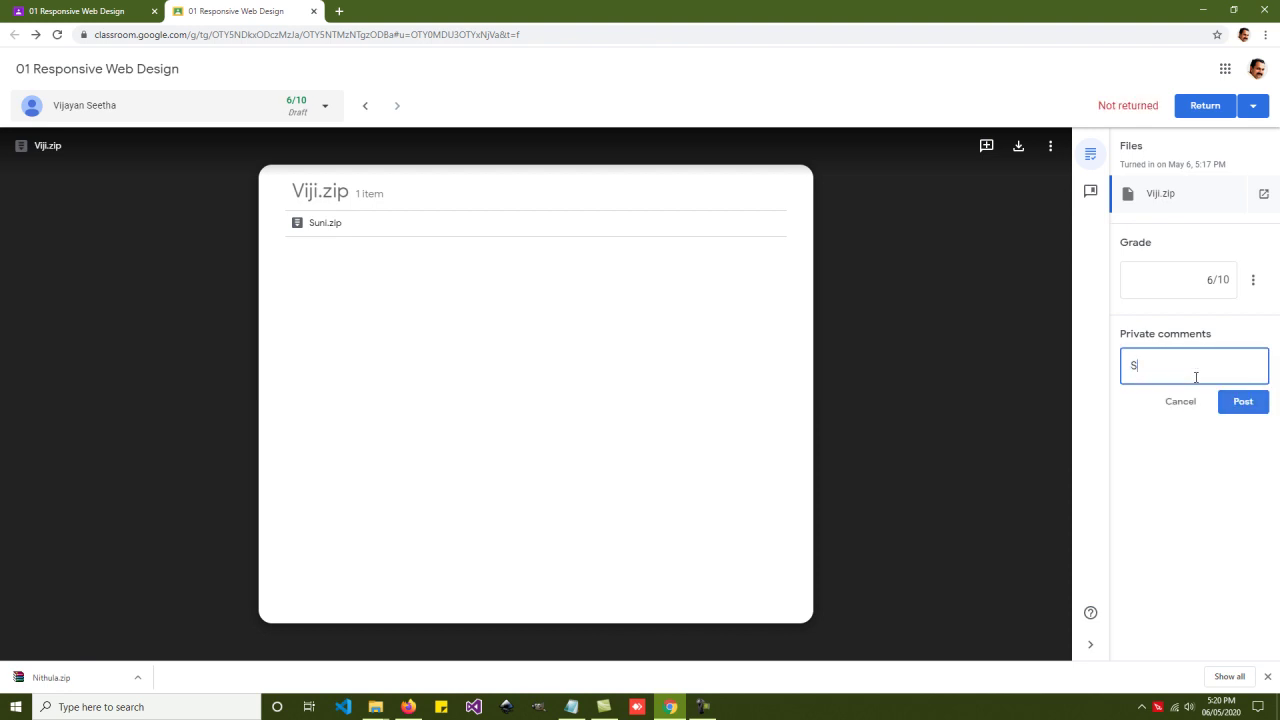
{"action": "key", "text": "BackSpace"}
{"action": "key", "text": "BackSpace"}
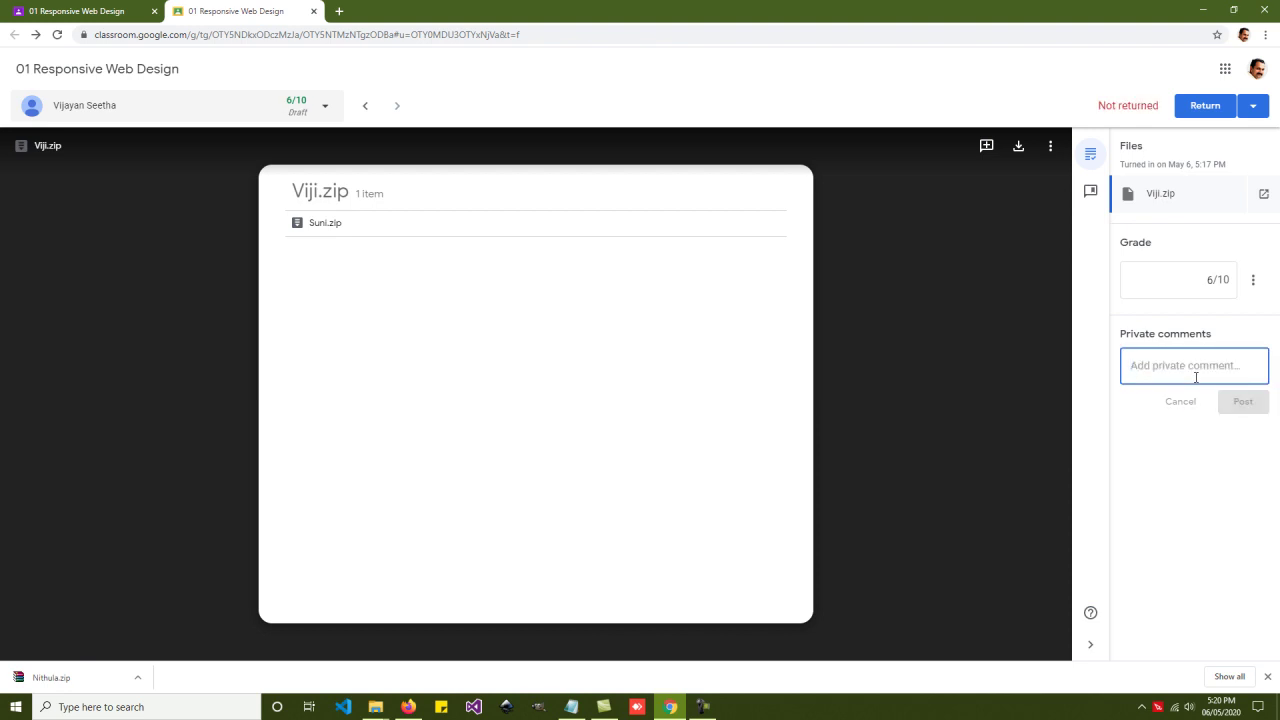
{"action": "left_click", "coordinate": [1204, 108]}
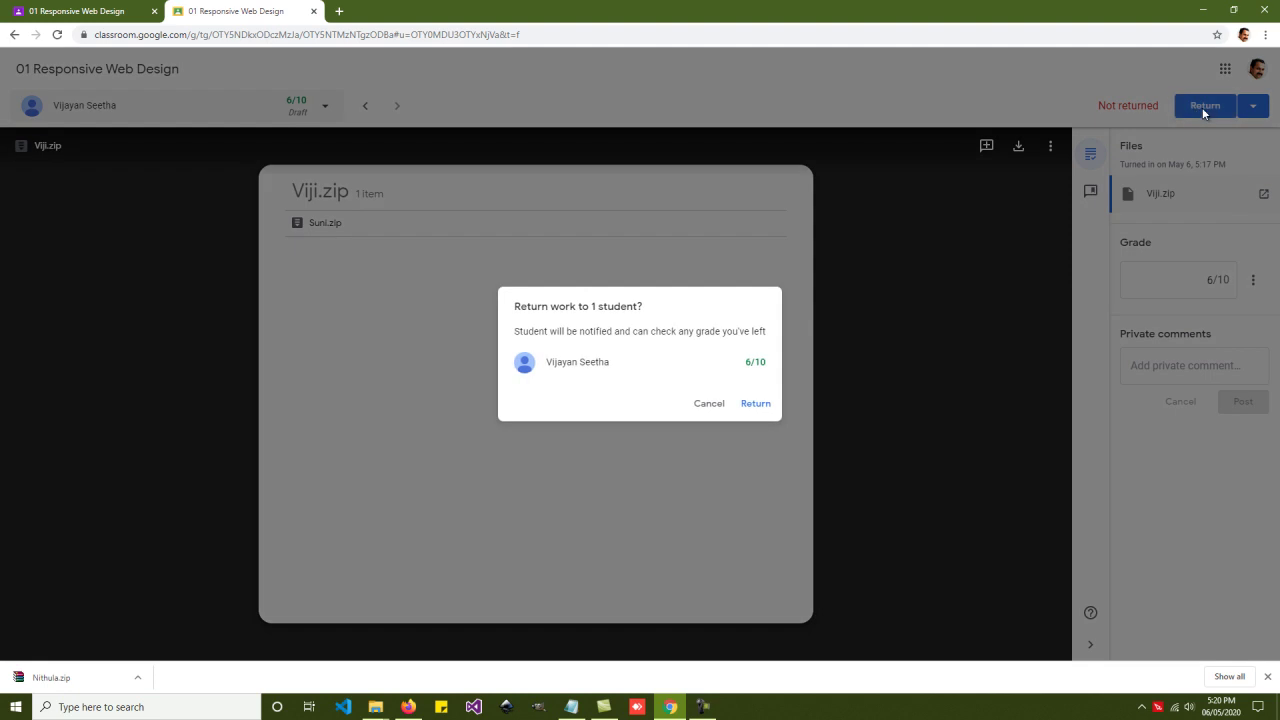
{"action": "left_click", "coordinate": [762, 405]}
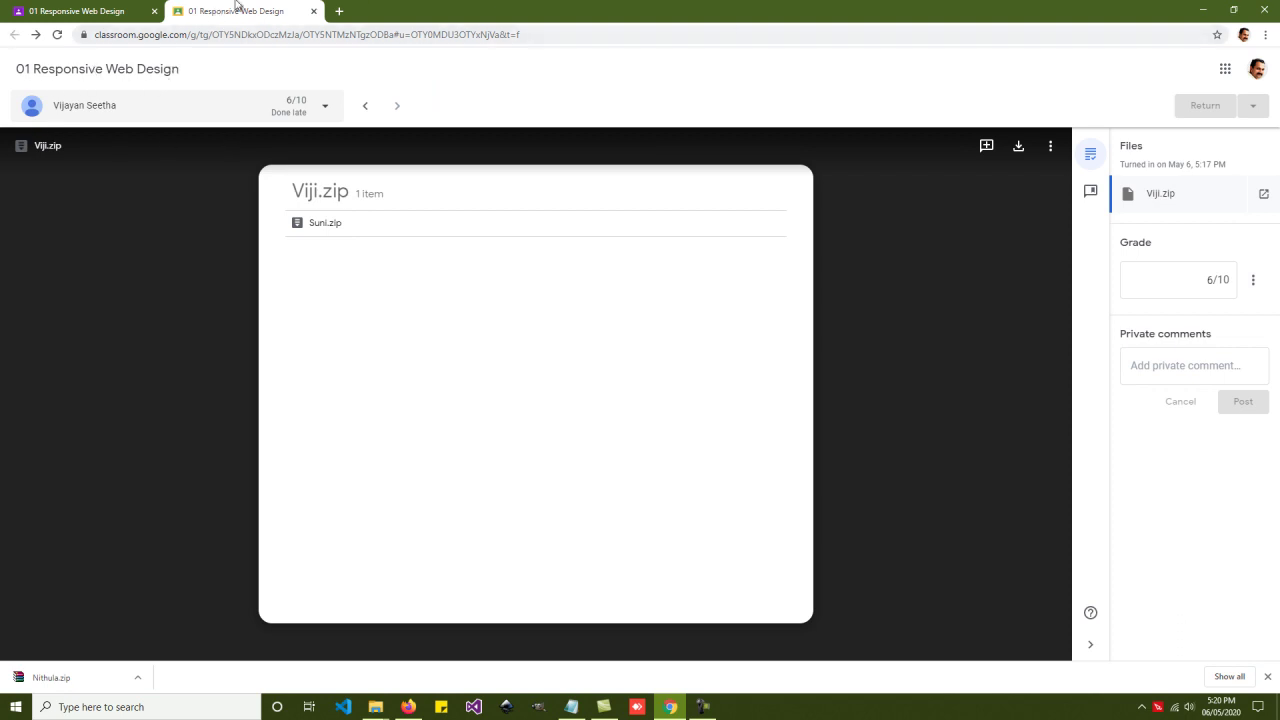
Step: Close the grading view and review the first student's grade and private comment in the student work list
{"action": "left_click", "coordinate": [313, 10]}
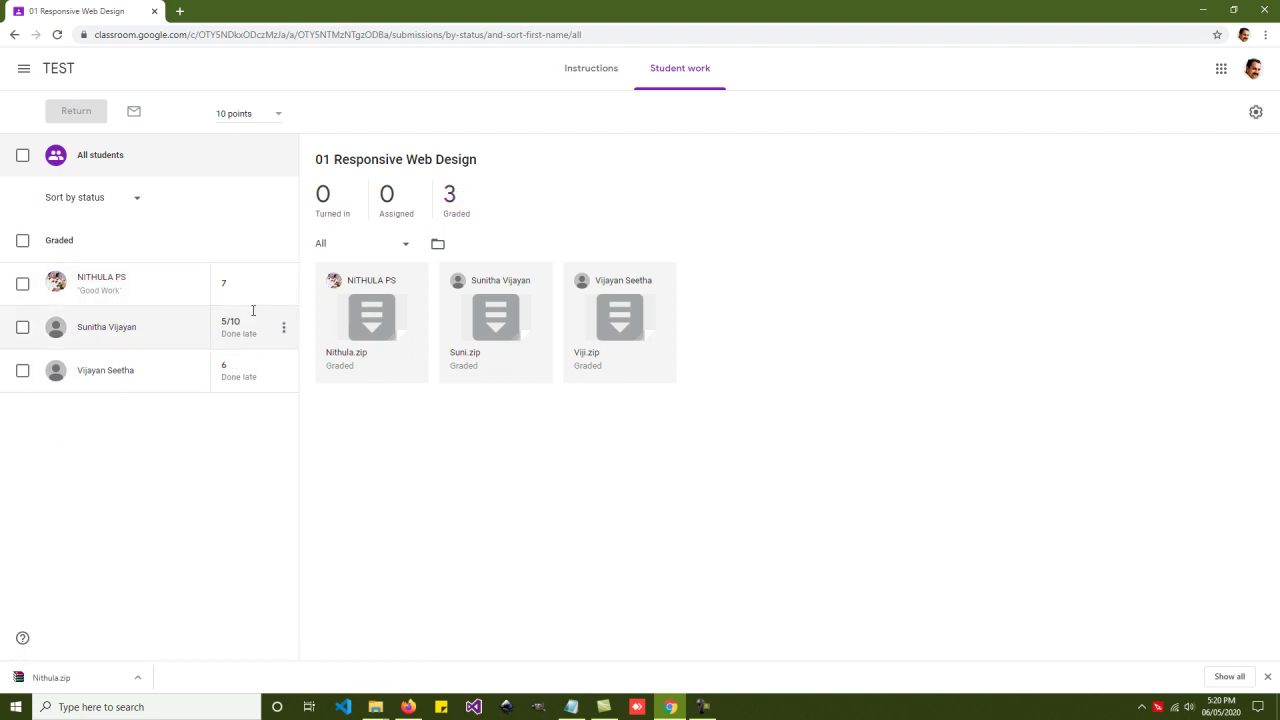
{"action": "left_click", "coordinate": [286, 293]}
{"action": "left_click", "coordinate": [192, 393]}
{"action": "left_click", "coordinate": [154, 284]}
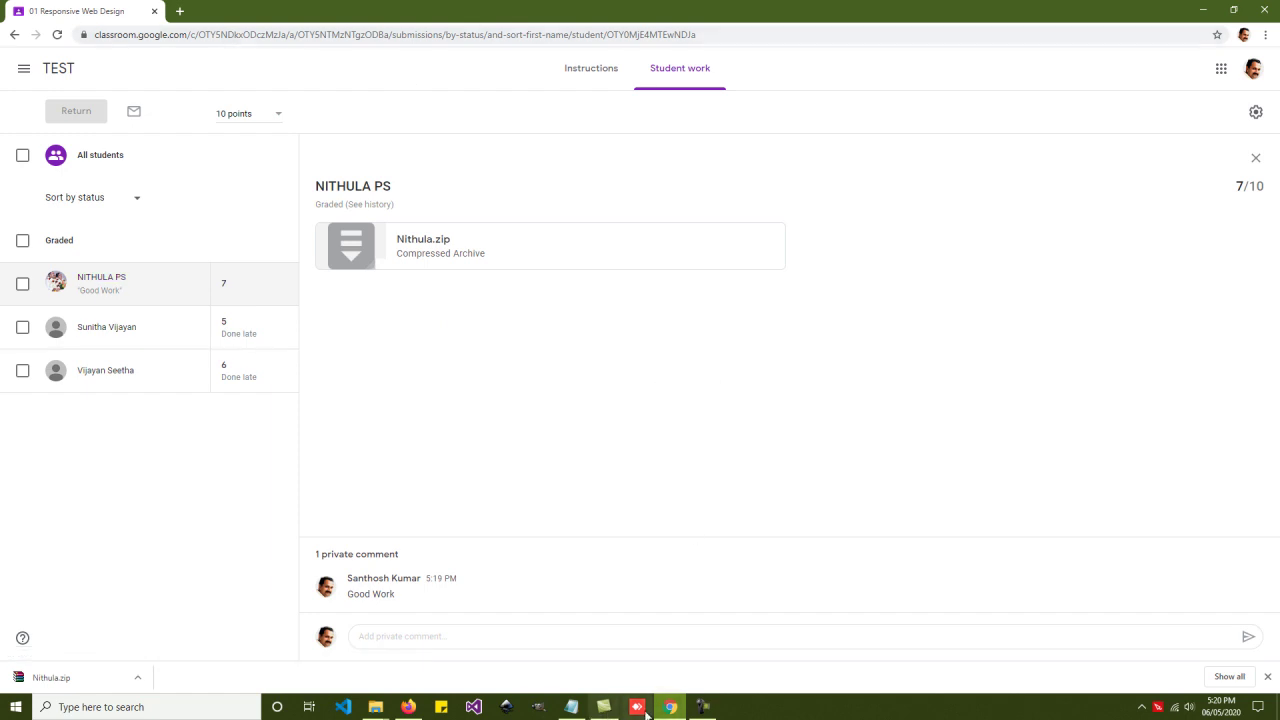
Step: Switch to the first student's account in Firefox and open the Gmail update saying "01 Responsive Web Design" was marked
{"action": "left_click", "coordinate": [407, 708]}
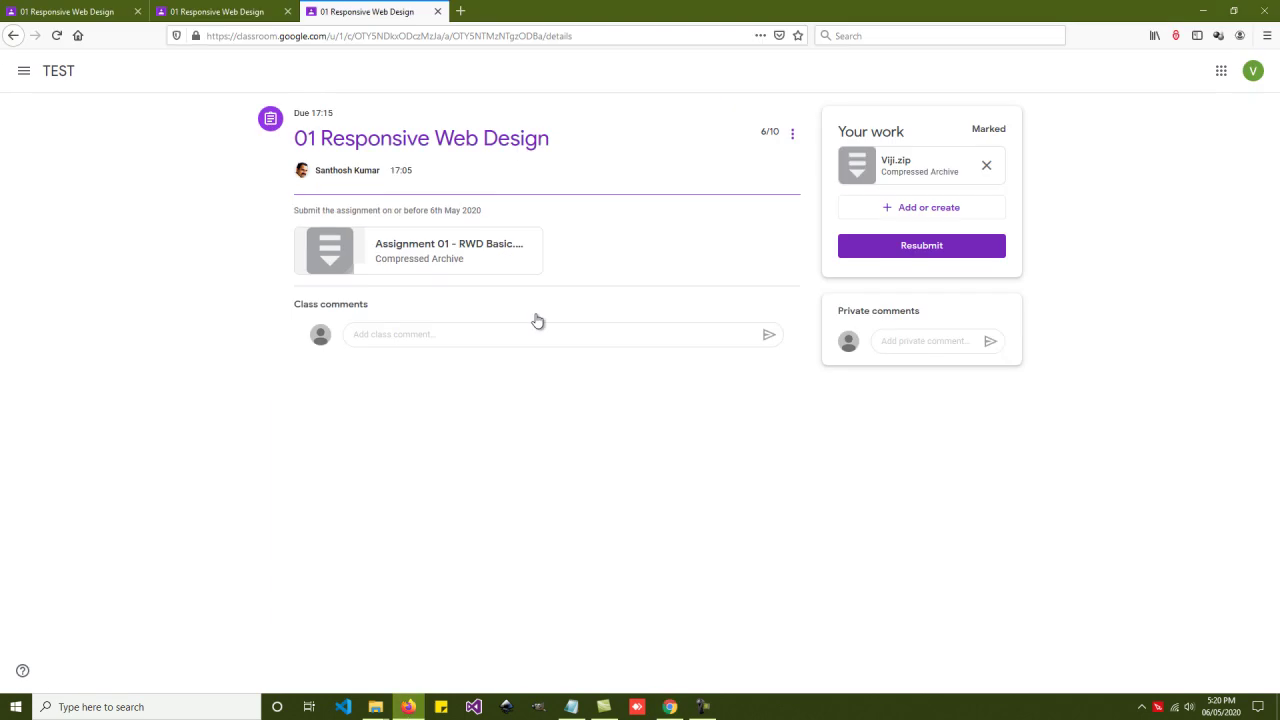
{"action": "left_click", "coordinate": [95, 17]}
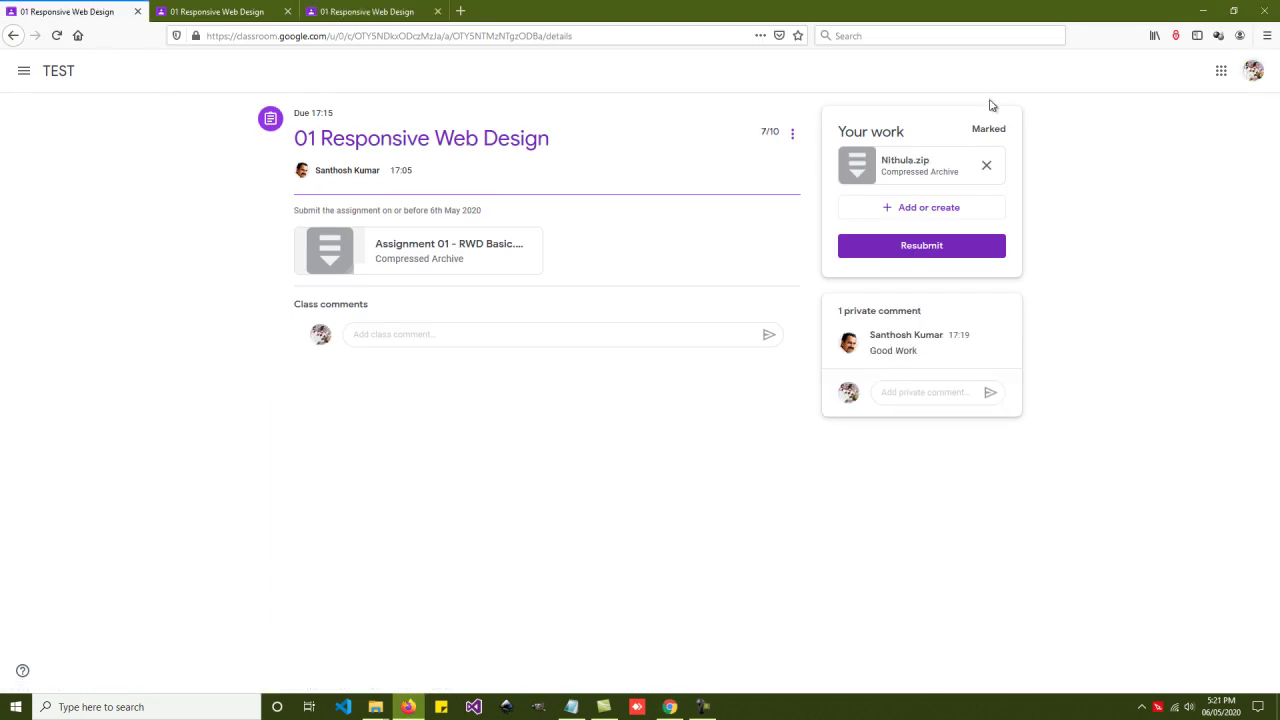
{"action": "left_click", "coordinate": [1220, 72]}
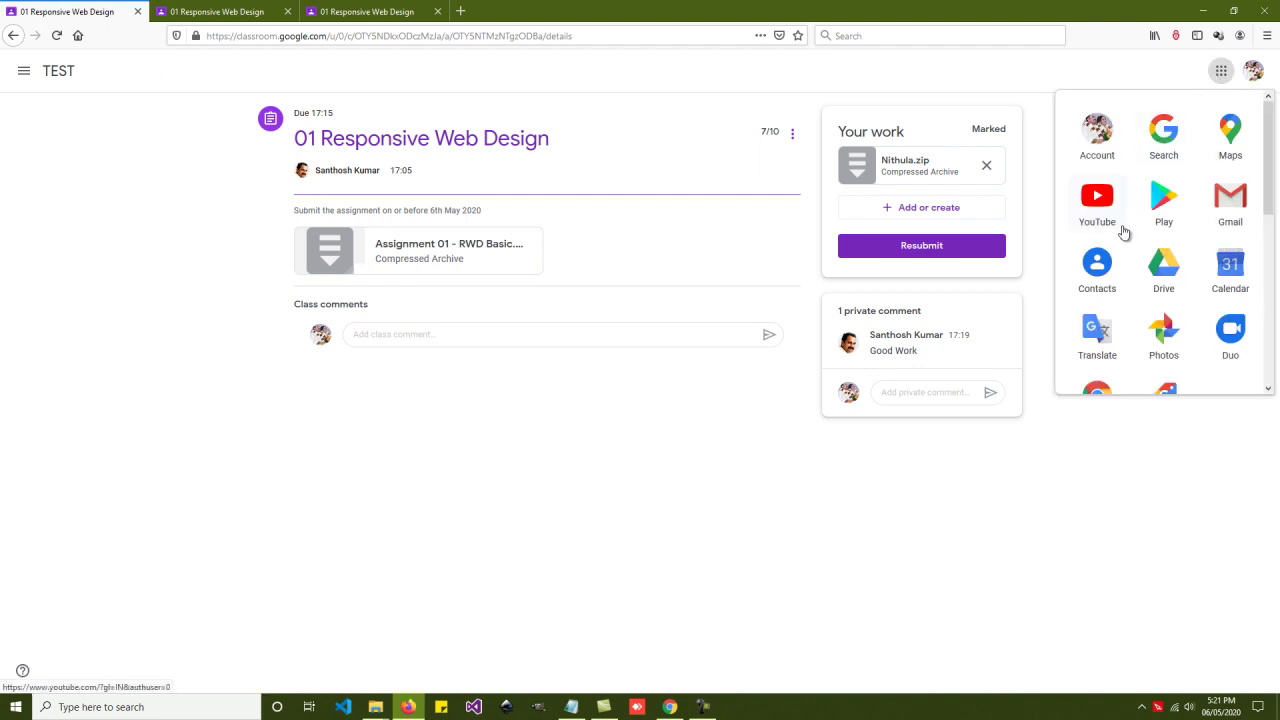
{"action": "left_click", "coordinate": [1224, 204]}
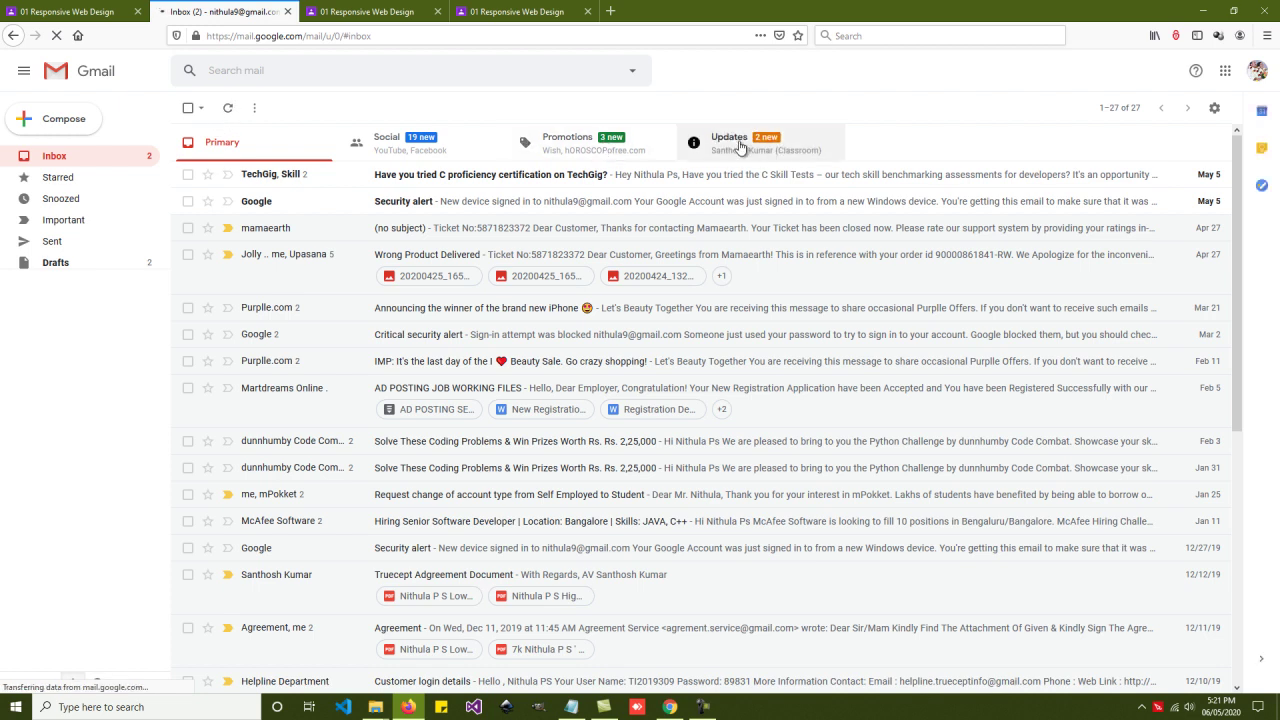
{"action": "left_click", "coordinate": [740, 147]}
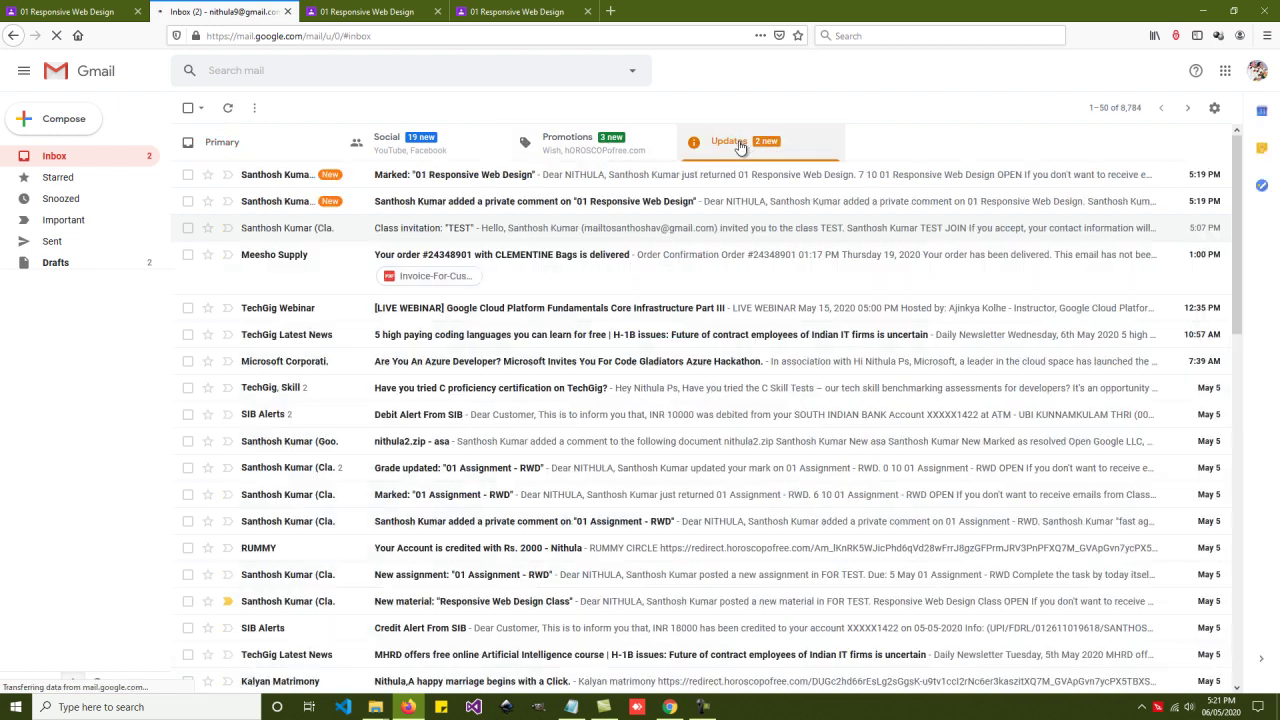
{"action": "left_click", "coordinate": [500, 177]}
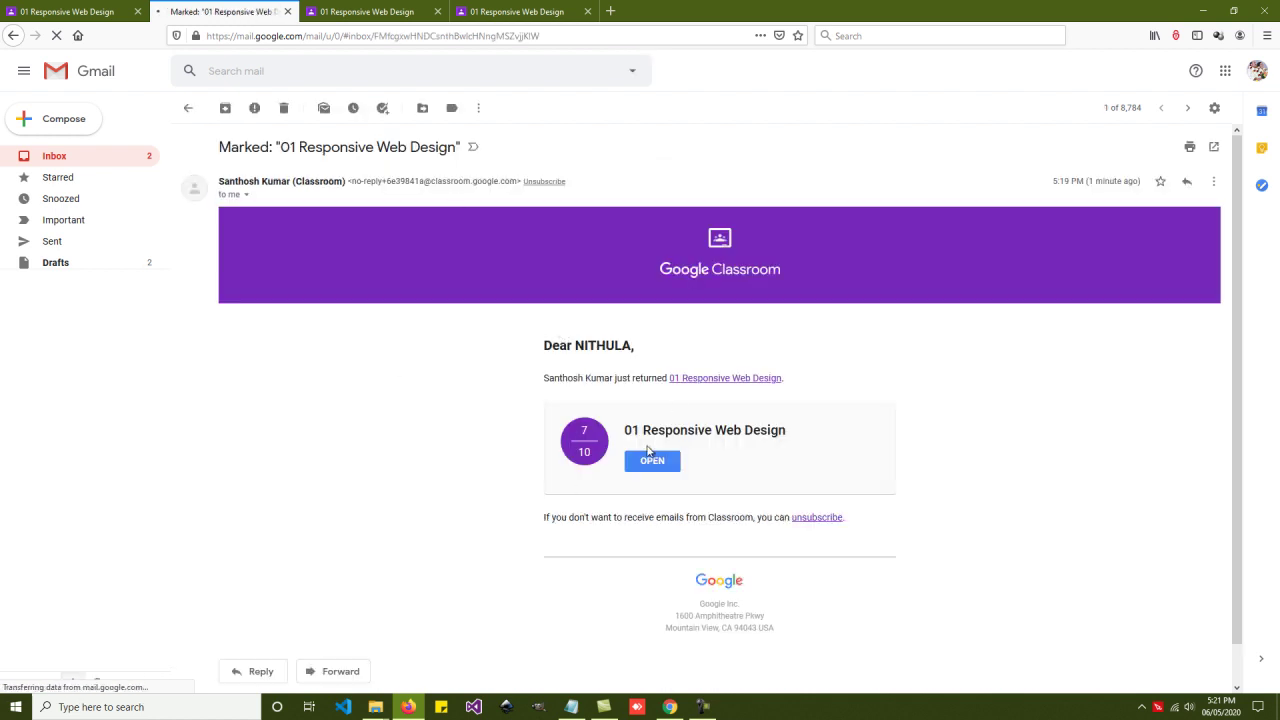
{"action": "left_click_drag", "start_coordinate": [631, 430], "coordinate": [786, 431]}
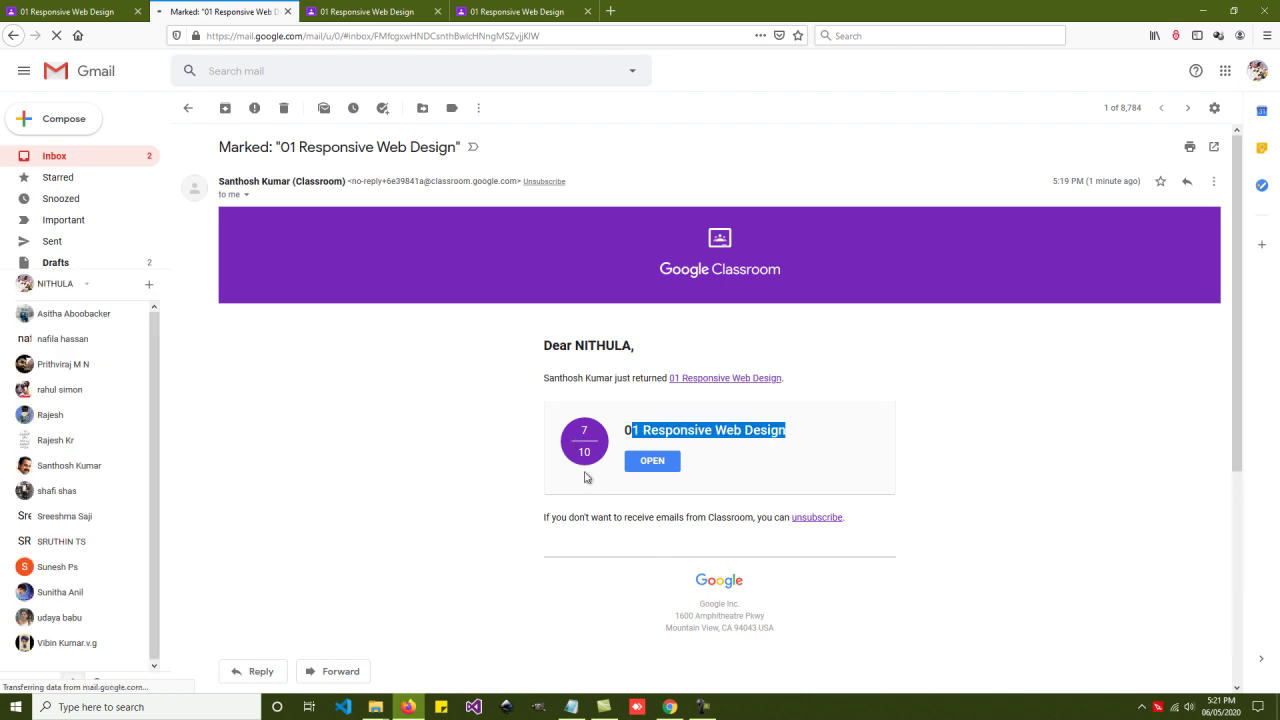
{"action": "left_click", "coordinate": [746, 420]}
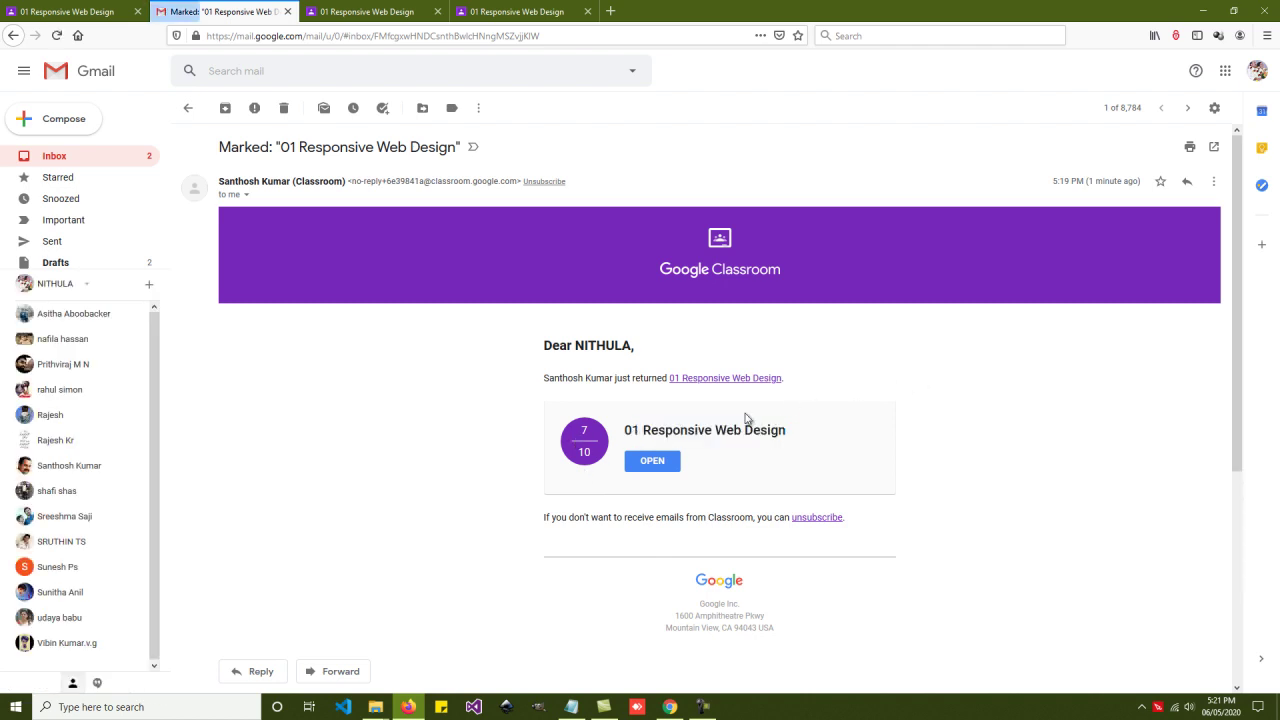
Step: View the returned assignment from the email's link, close it and go back to the first student's original Classroom page
{"action": "left_click", "coordinate": [651, 464]}
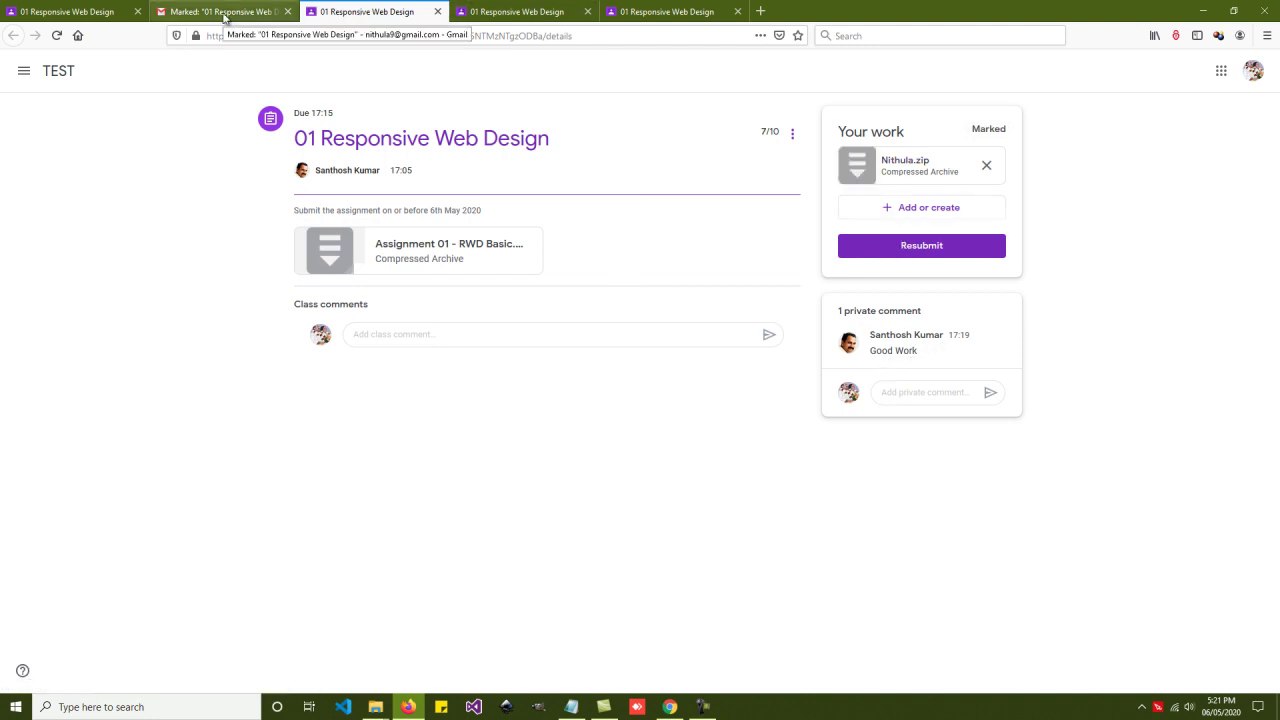
{"action": "left_click", "coordinate": [437, 11]}
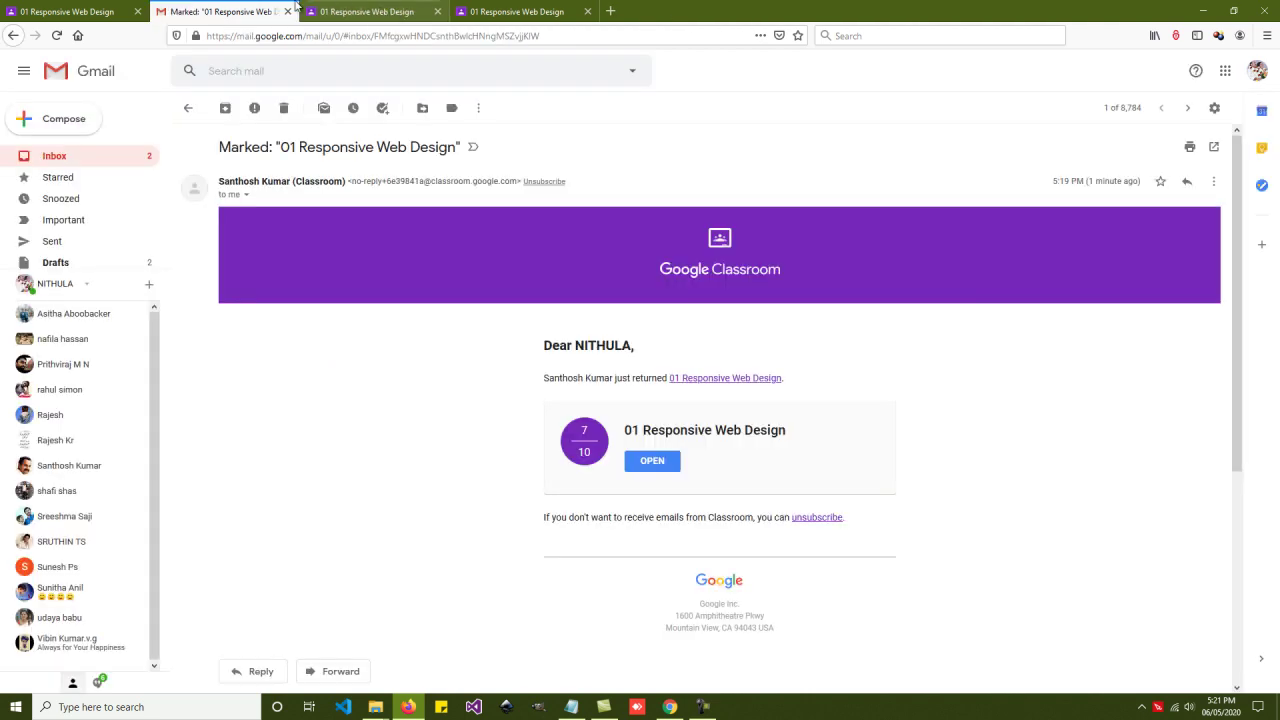
{"action": "left_click", "coordinate": [287, 12]}
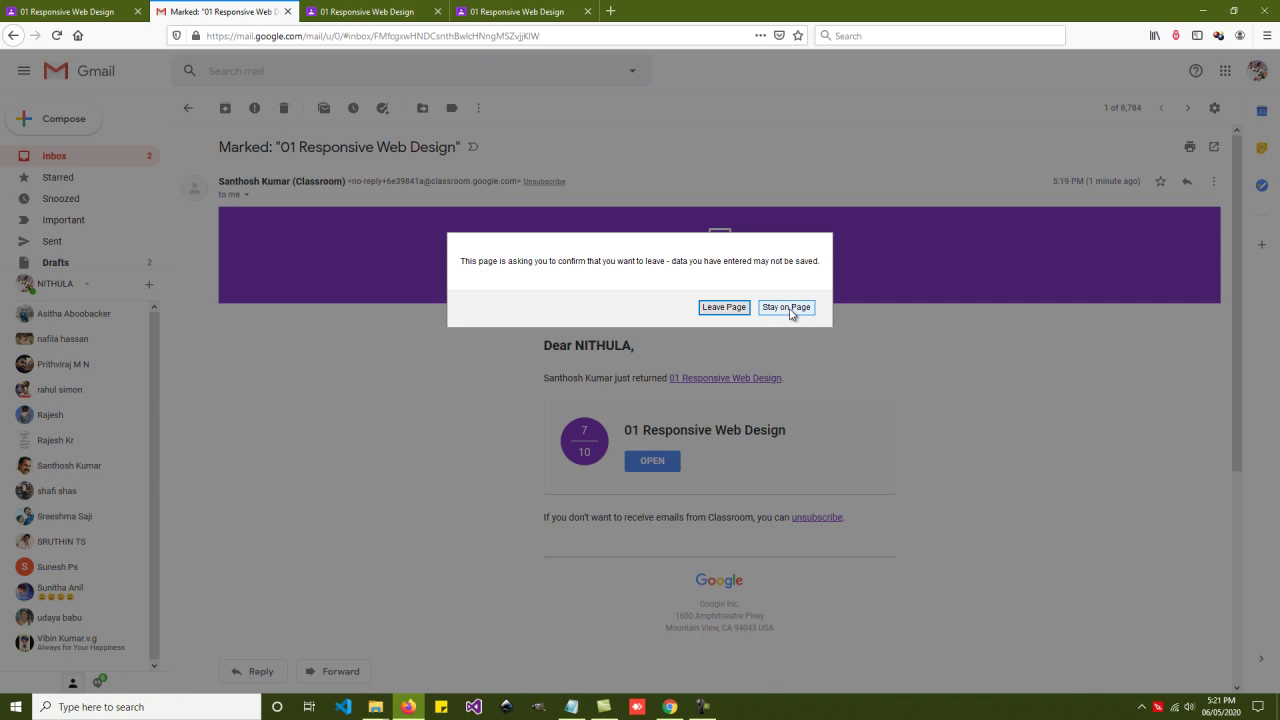
{"action": "left_click", "coordinate": [790, 307]}
{"action": "left_click", "coordinate": [88, 12]}
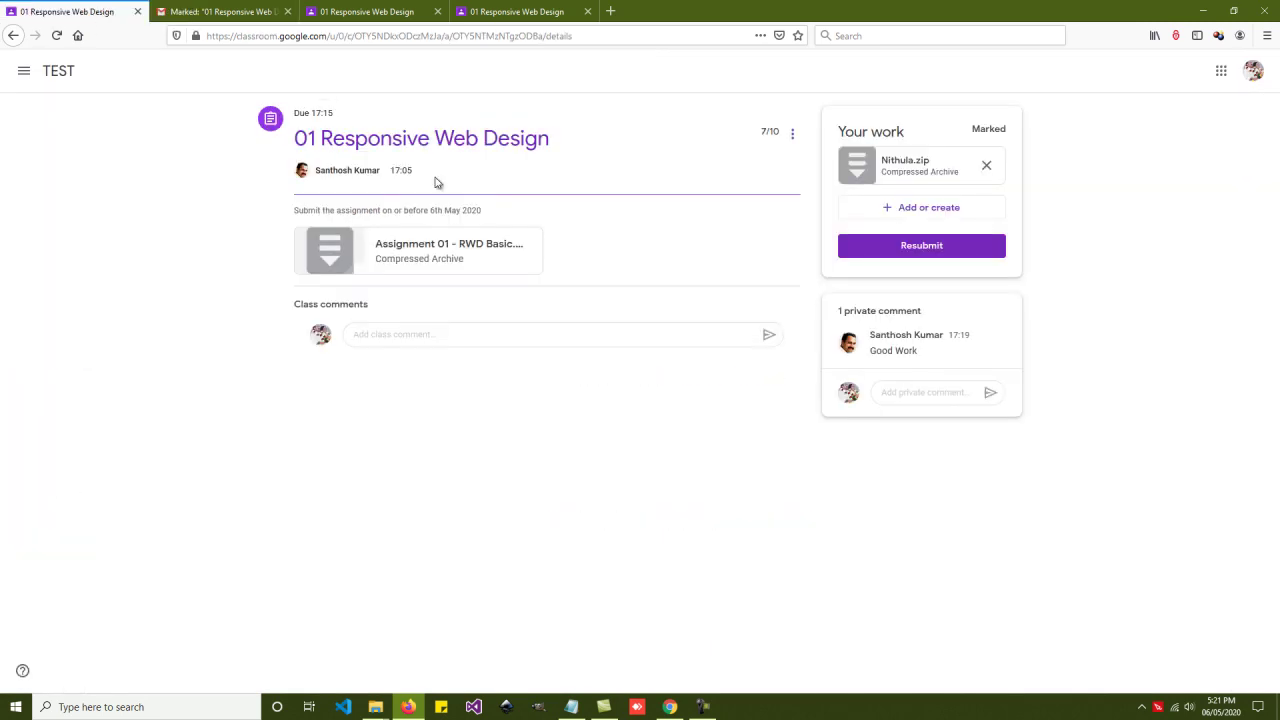
Step: Go to the TEST class's classwork as the student and view the full "01 Responsive Web Design" assignment under Module 3
{"action": "left_click", "coordinate": [59, 70]}
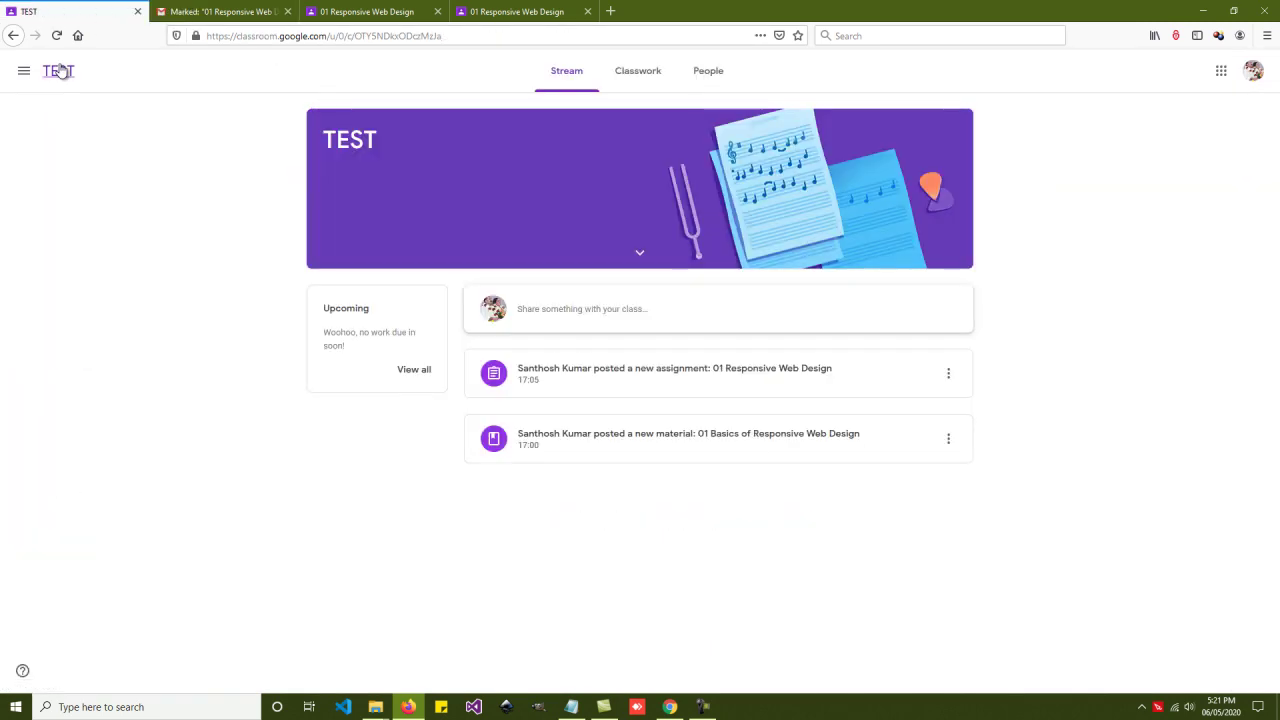
{"action": "left_click", "coordinate": [628, 80]}
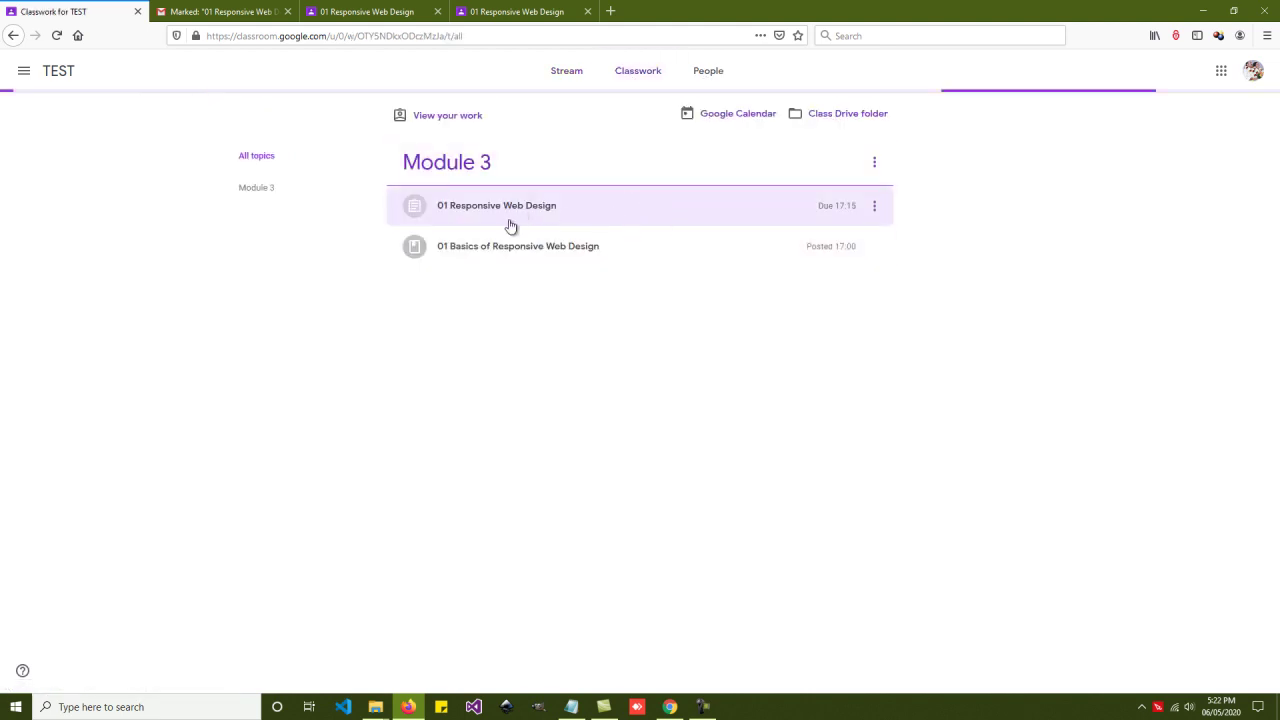
{"action": "left_click", "coordinate": [550, 208]}
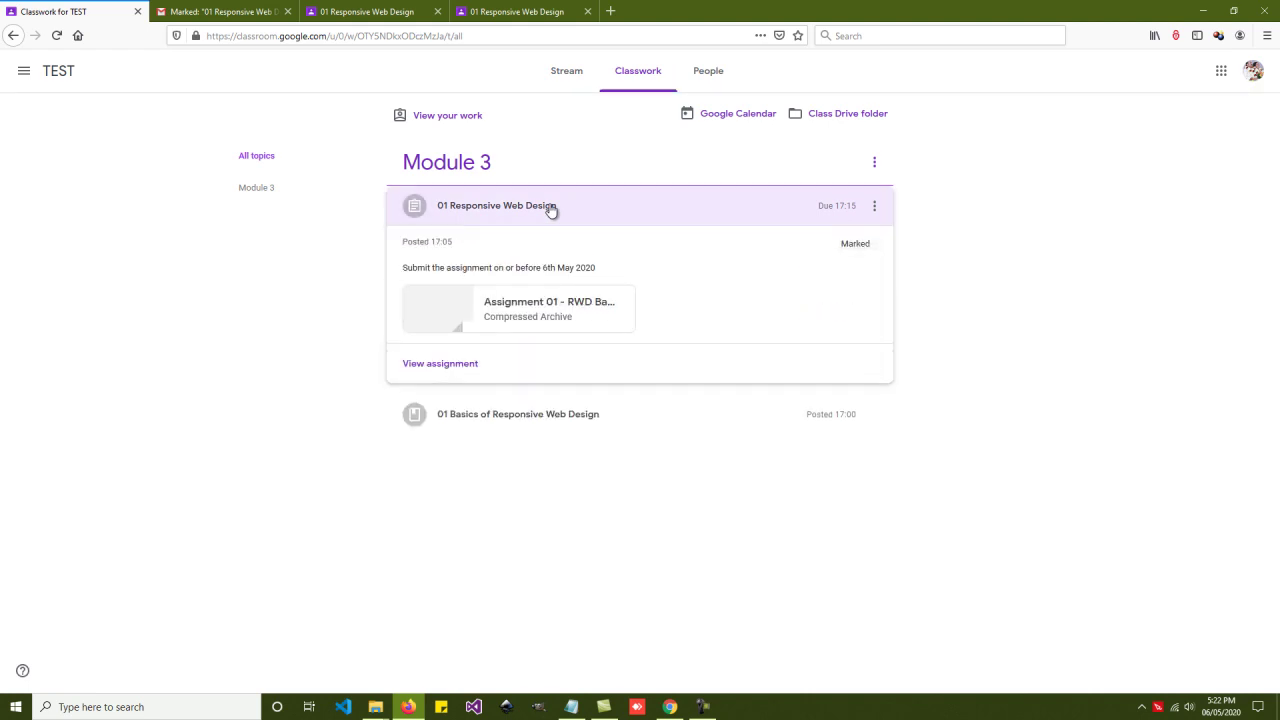
{"action": "left_click", "coordinate": [428, 366]}
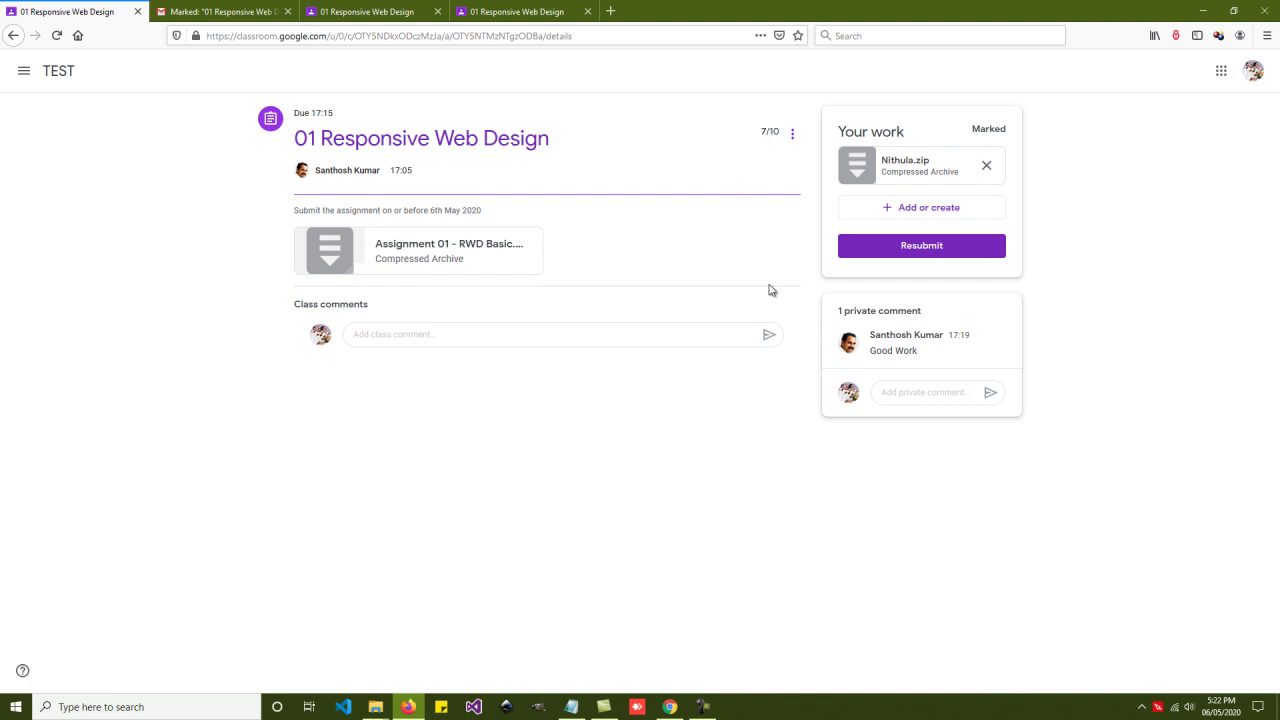
Step: Post the private comment "Have a doubt" on the student's marked assignment
{"action": "left_click", "coordinate": [922, 397]}
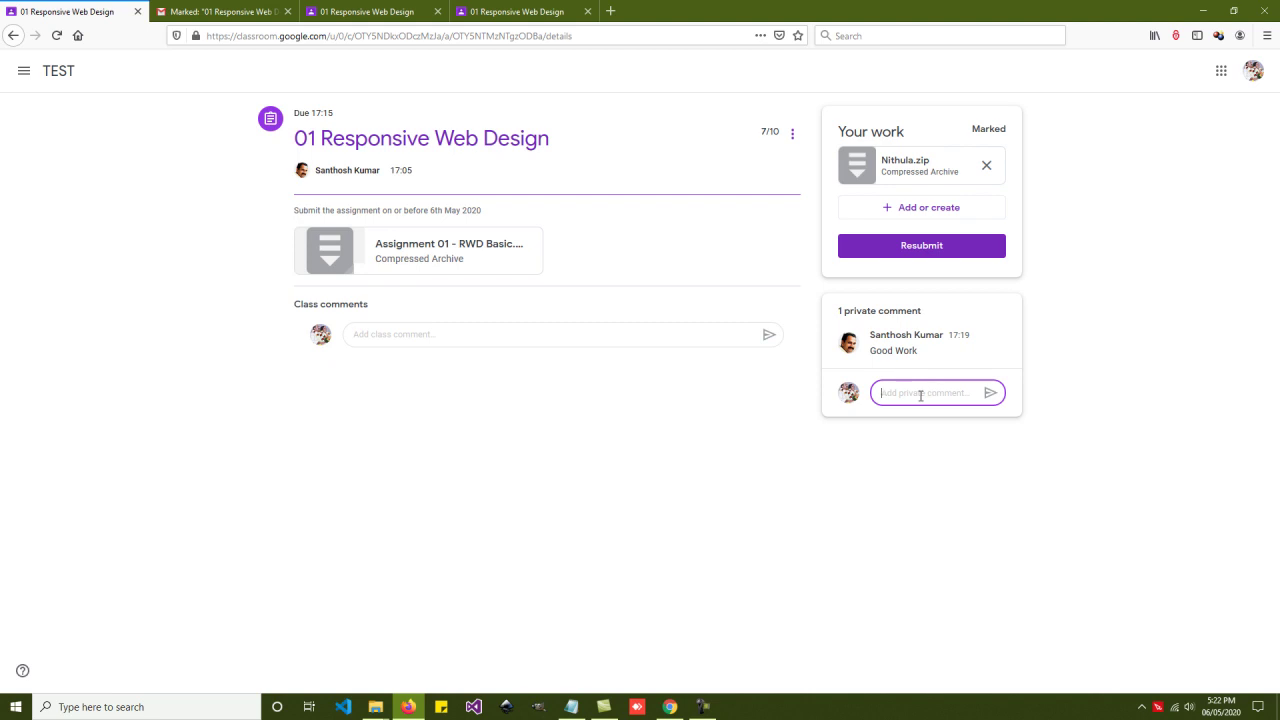
{"action": "type", "text": "Hav"}
{"action": "left_click", "coordinate": [990, 393]}
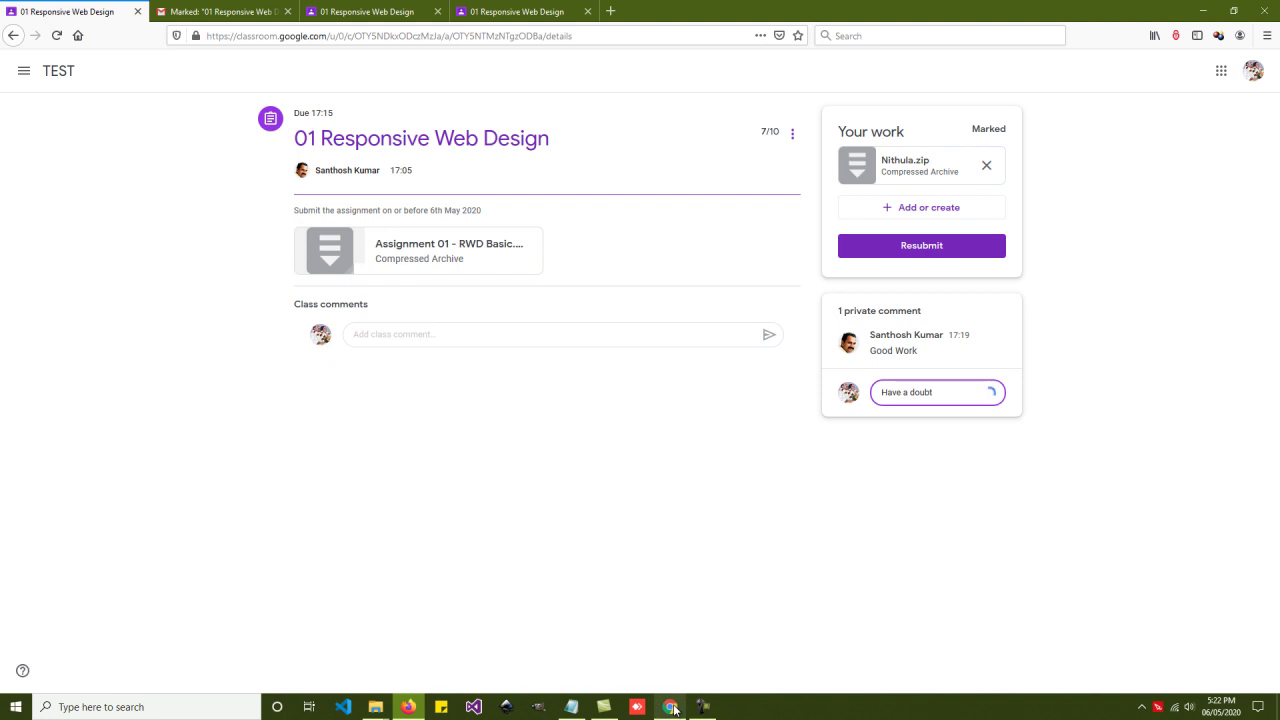
Step: Switch to the teacher's account in Chrome and open the first student's "01 Responsive Web Design" submission to read the private comments
{"action": "mouse_move", "coordinate": [673, 708]}
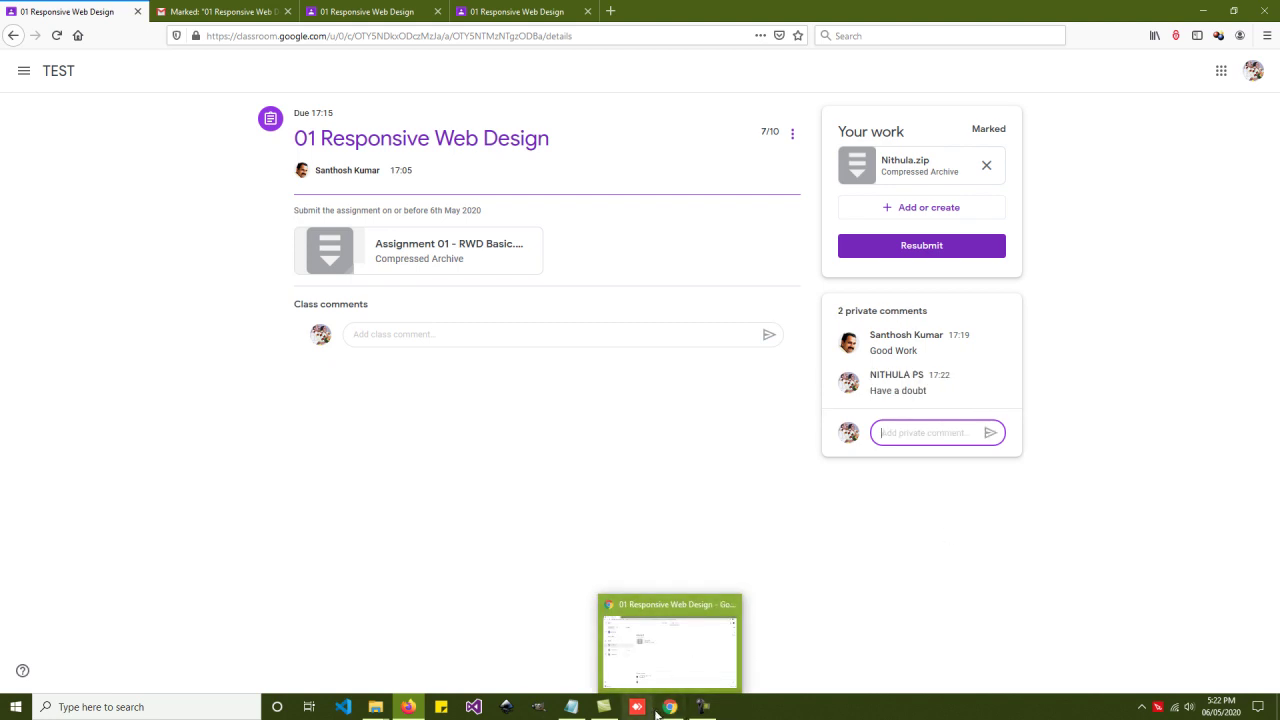
{"action": "left_click", "coordinate": [670, 707]}
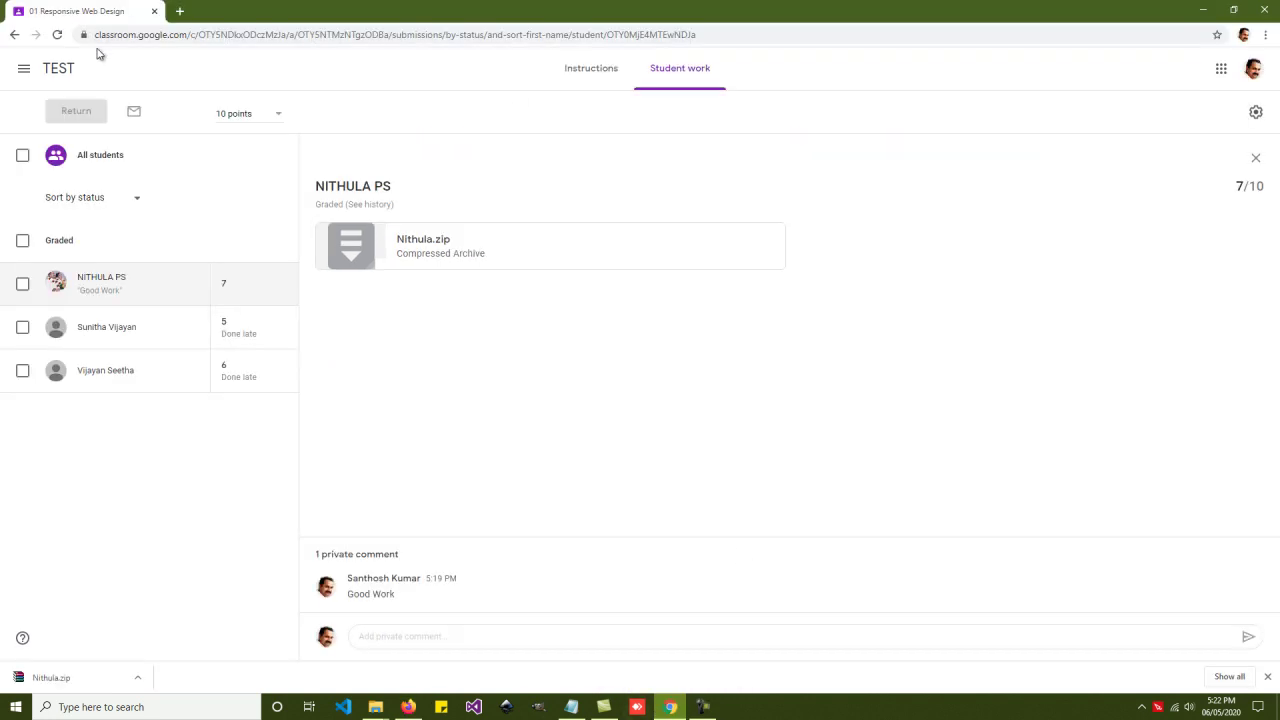
{"action": "left_click", "coordinate": [55, 72]}
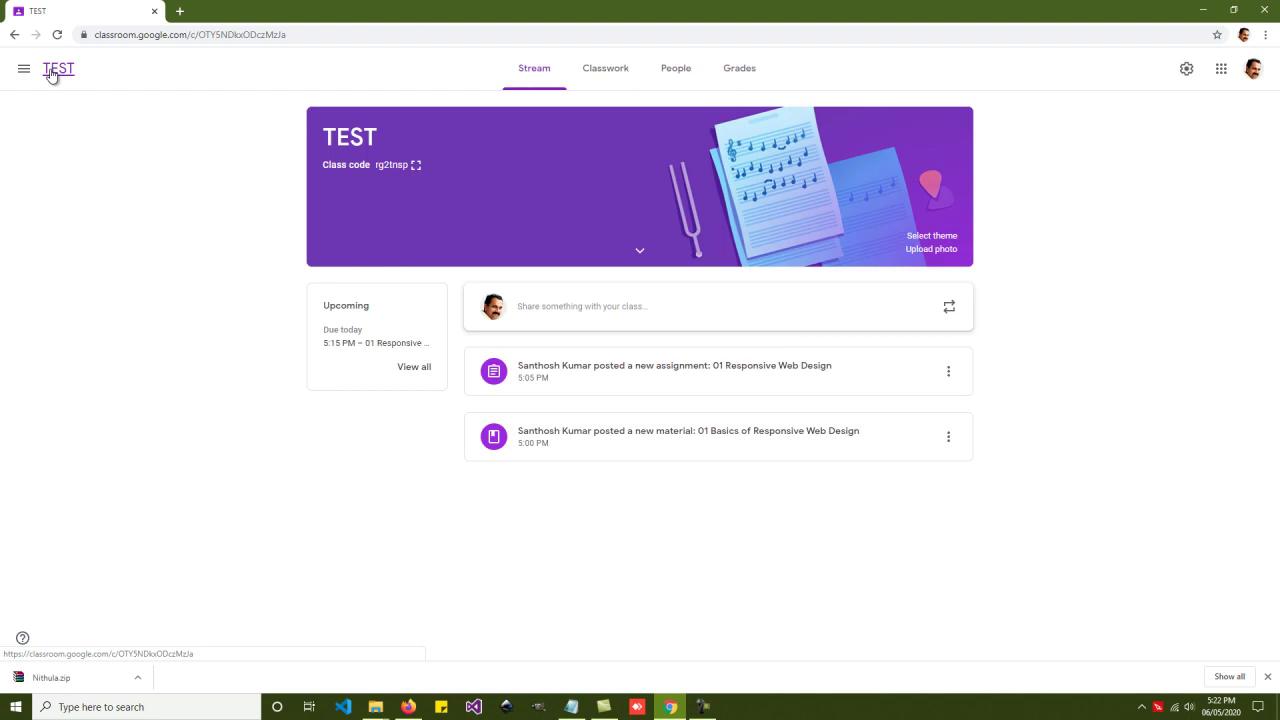
{"action": "left_click", "coordinate": [630, 382]}
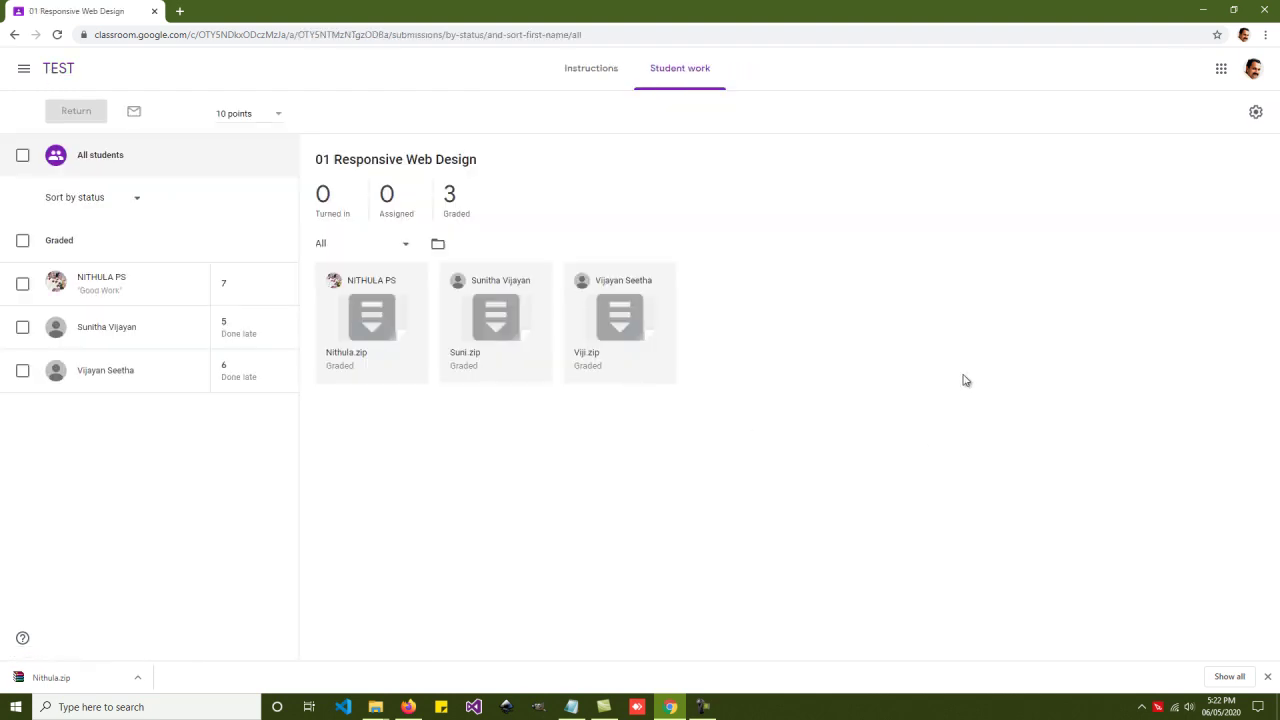
{"action": "left_click", "coordinate": [143, 292]}
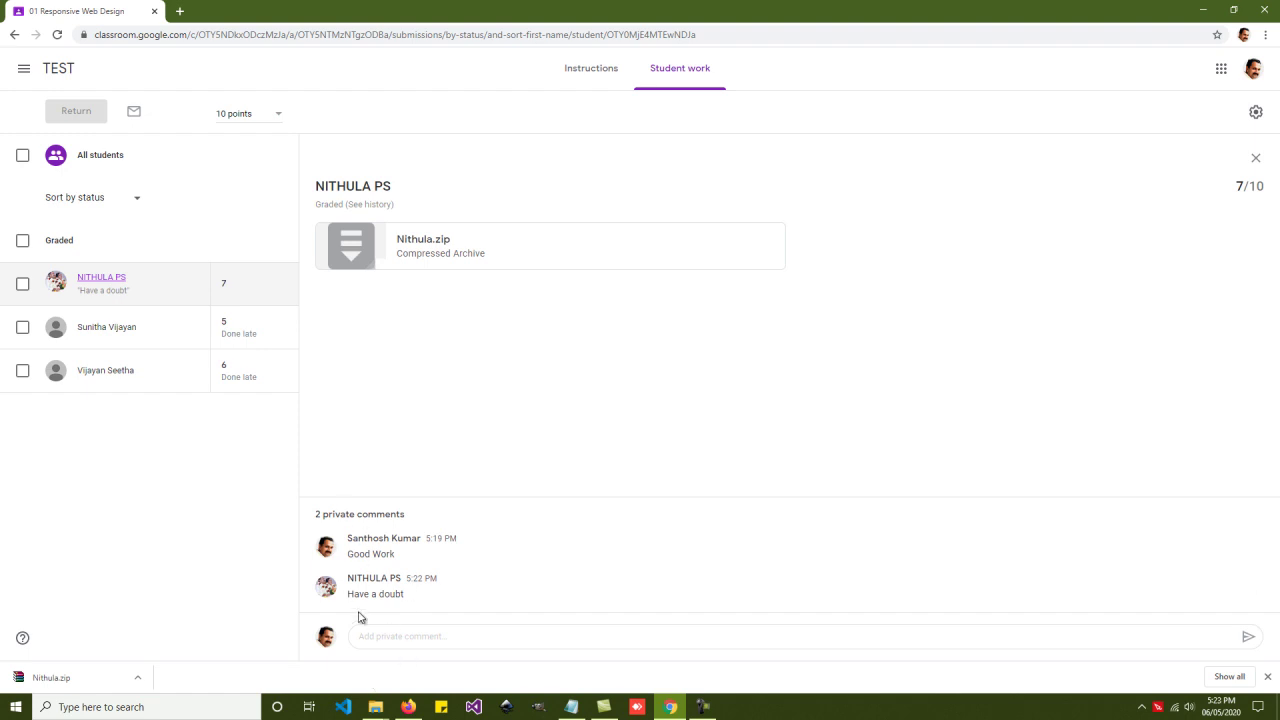
Step: Reopen the assignment from the class stream, view the second student's submission, and check the first student's page in Firefox
{"action": "left_click", "coordinate": [58, 72]}
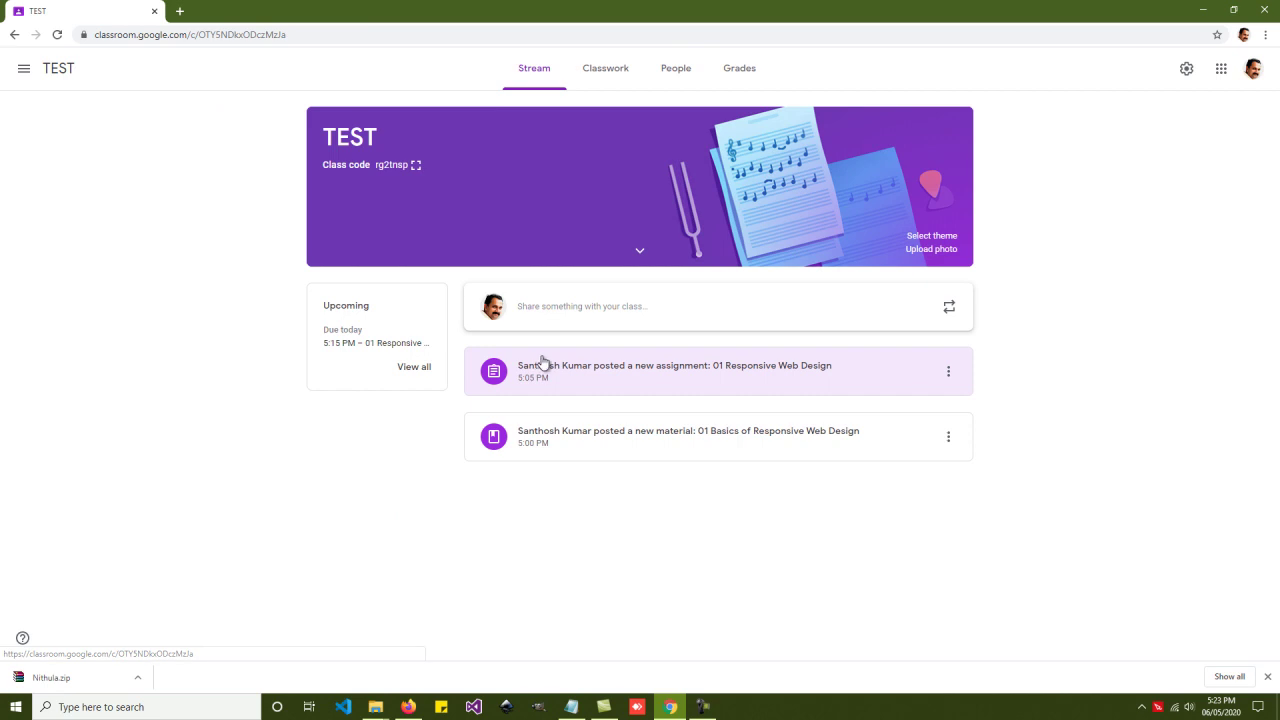
{"action": "left_click", "coordinate": [683, 371]}
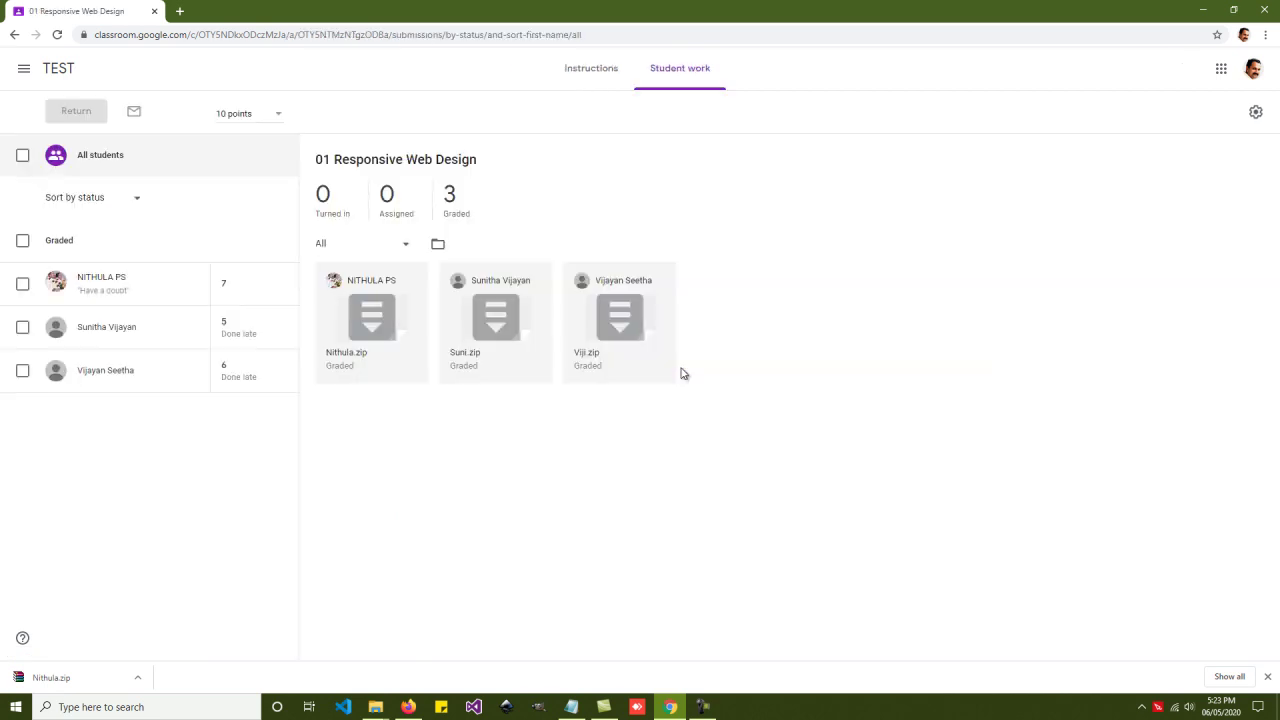
{"action": "left_click", "coordinate": [121, 336]}
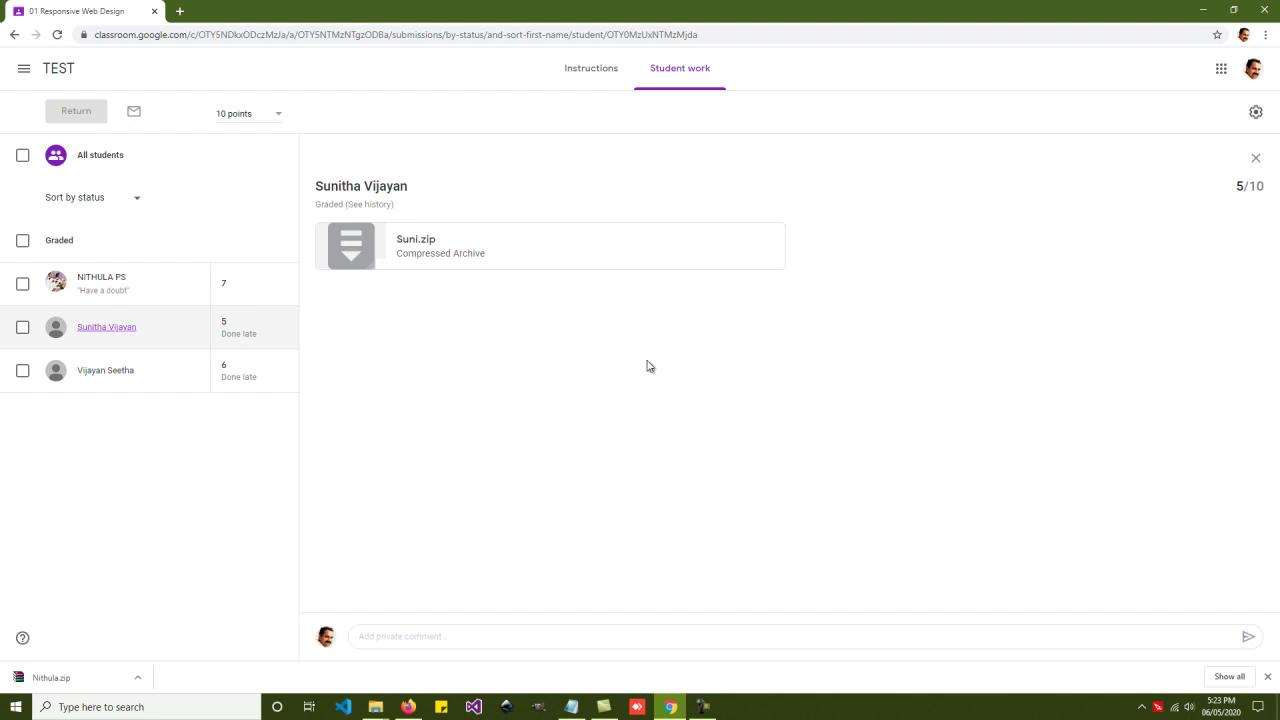
{"action": "left_click", "coordinate": [408, 706]}
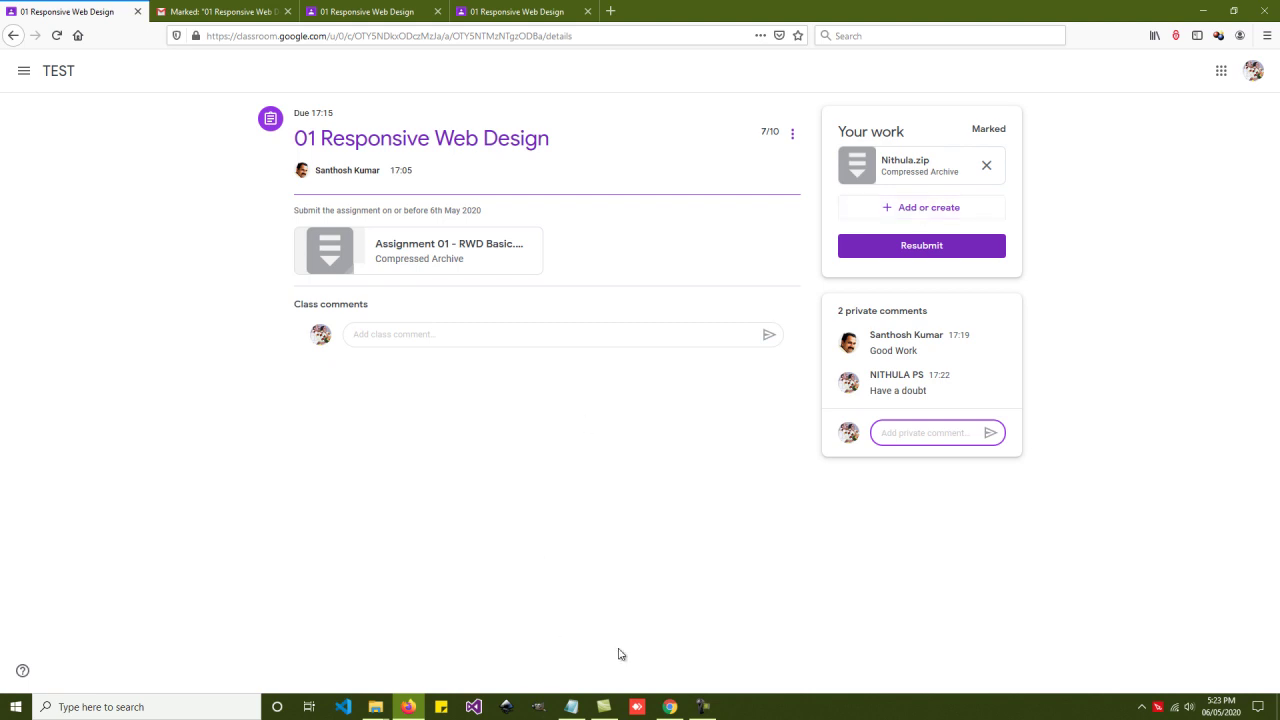
Step: Switch back to the teacher's Chrome window, view the assignment's instructions and return to the TEST class stream
{"action": "left_click", "coordinate": [669, 705]}
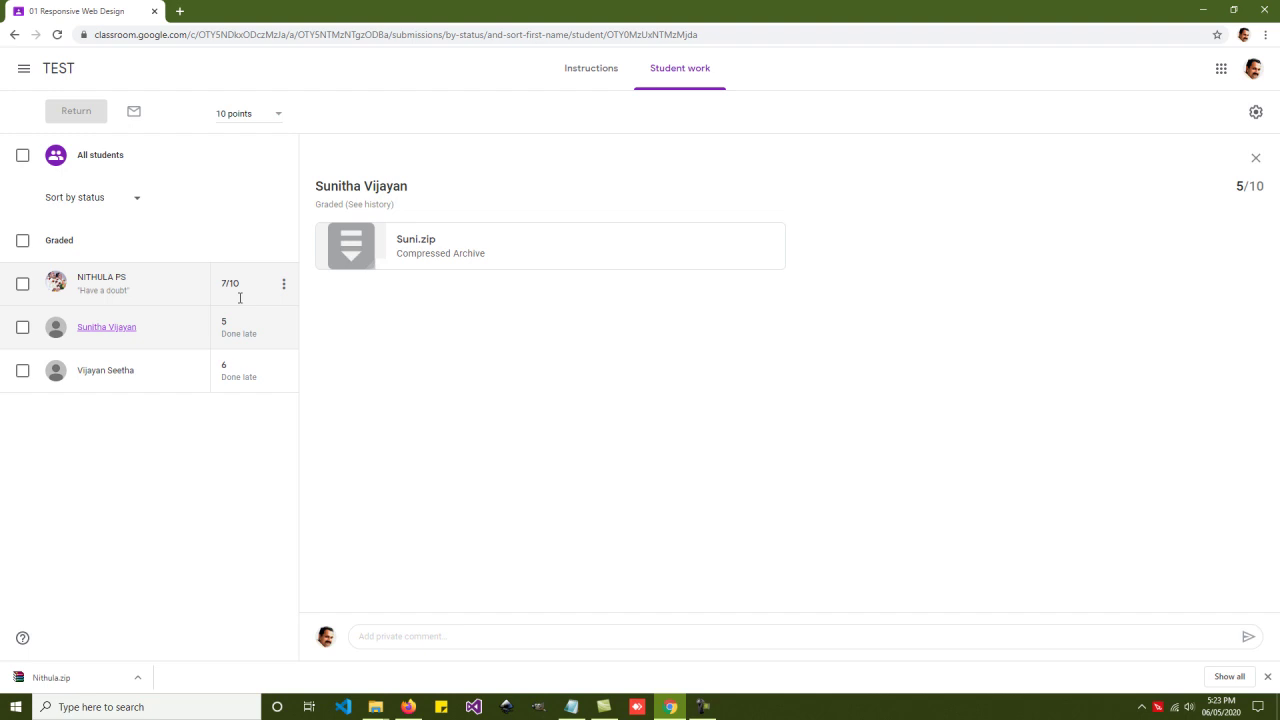
{"action": "left_click", "coordinate": [597, 80]}
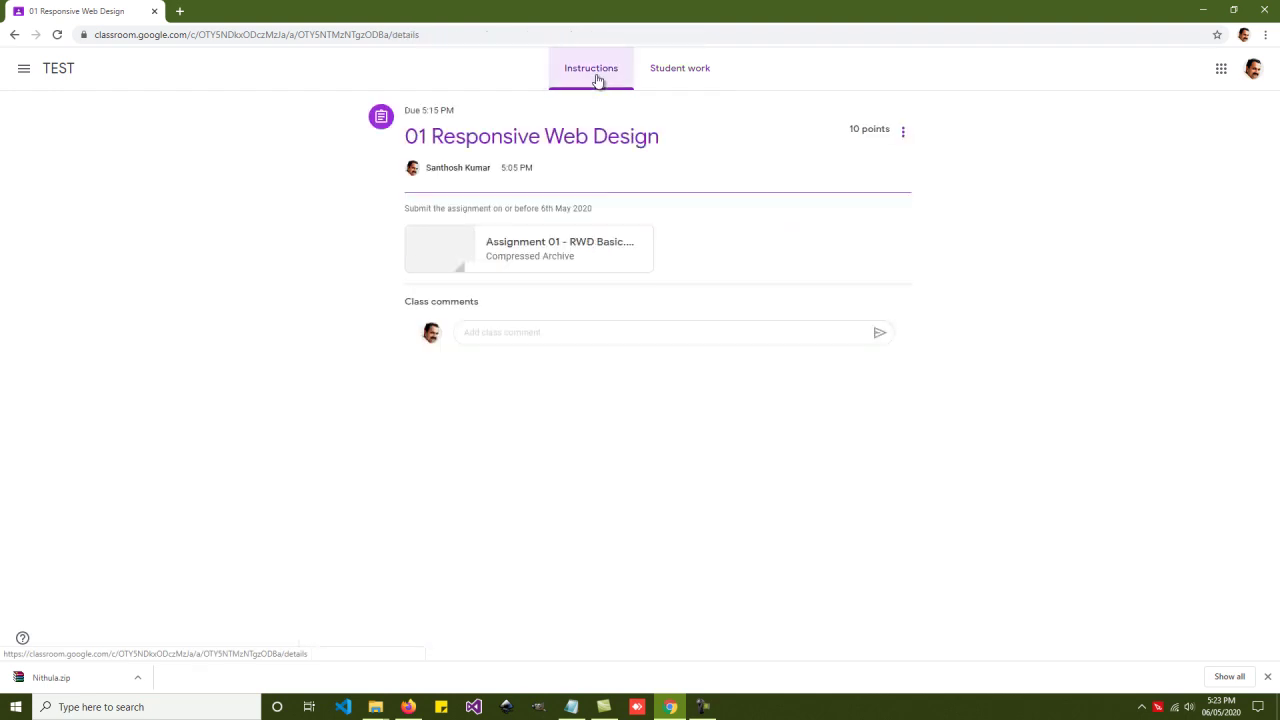
{"action": "left_click", "coordinate": [657, 77]}
{"action": "left_click", "coordinate": [66, 76]}
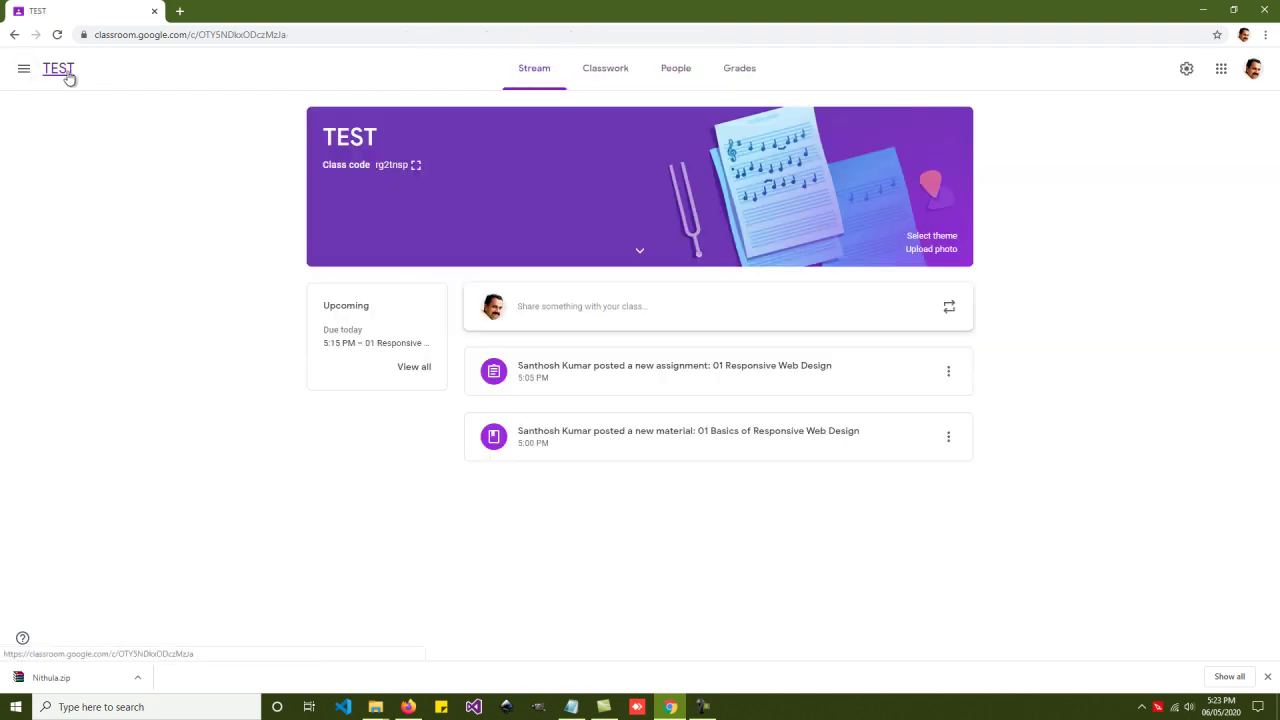